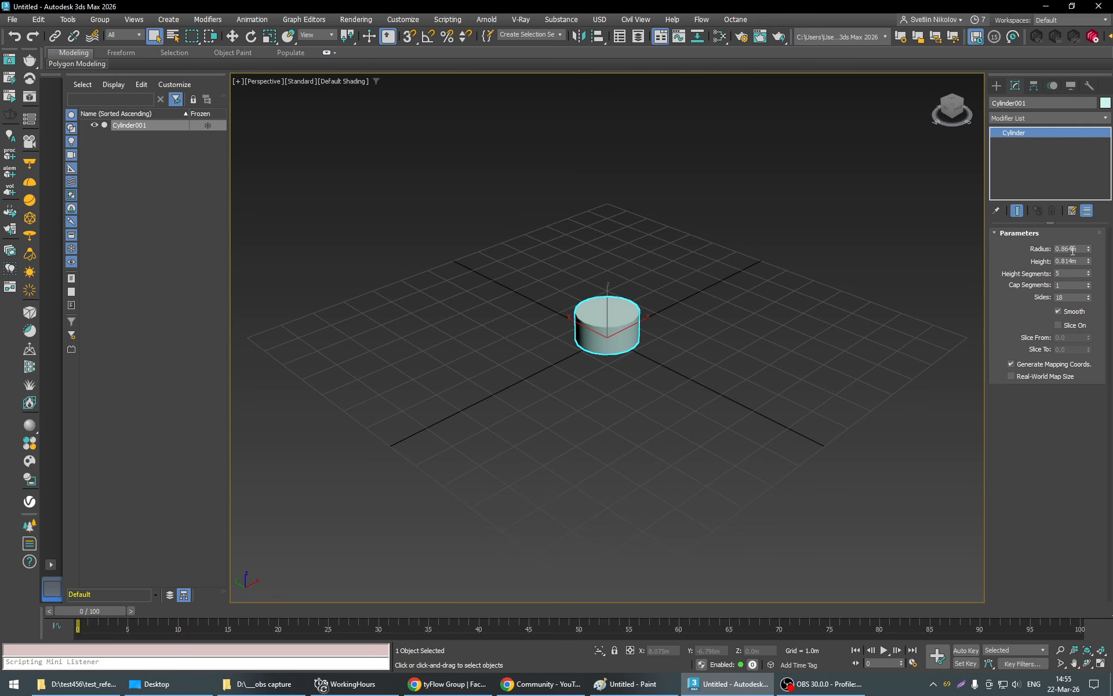
# Set the cylinder's radius and height to 1.0 m each.
pyautogui.doubleClick(1073, 249)
pyautogui.doubleClick(1080, 261)
pyautogui.write('1')
pyautogui.click(1072, 250)
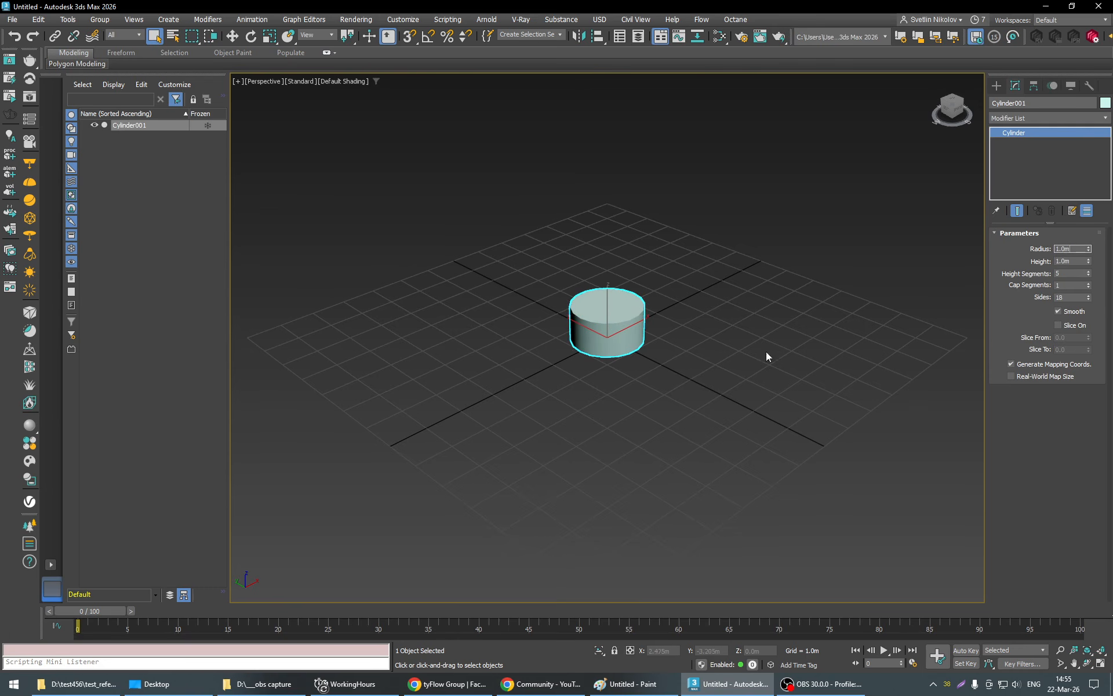
# Create a tyFlow object beside the cylinder on the grid and open its editor.
pyautogui.click(996, 85)
pyautogui.click(1075, 250)
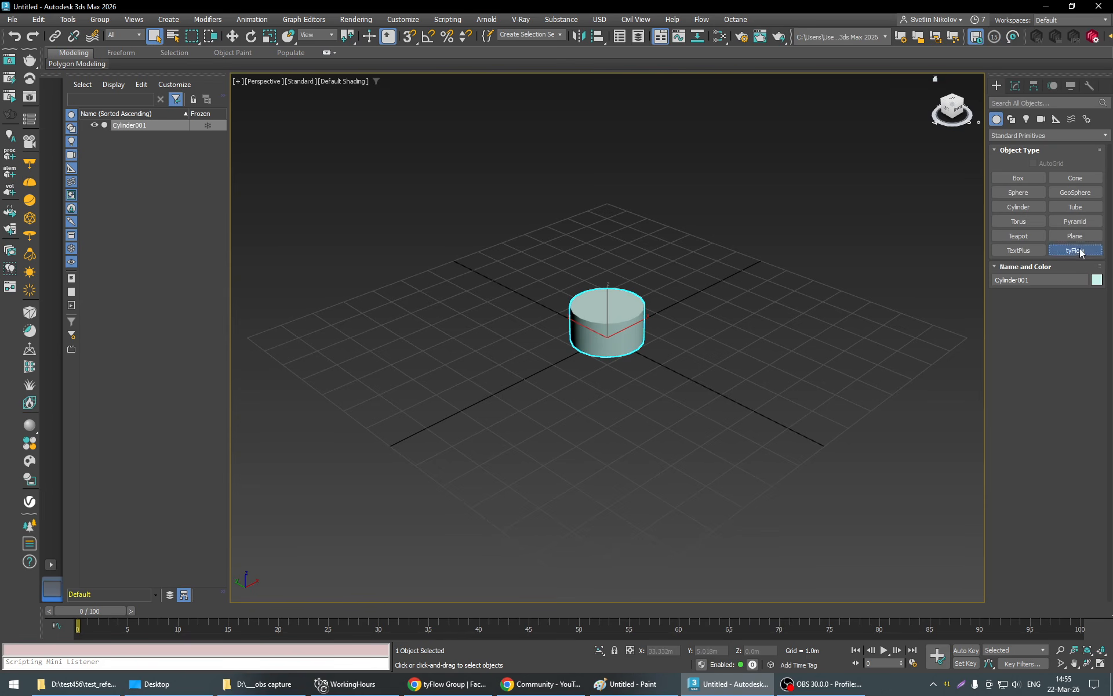
pyautogui.moveTo(865, 346); pyautogui.dragTo(895, 316)
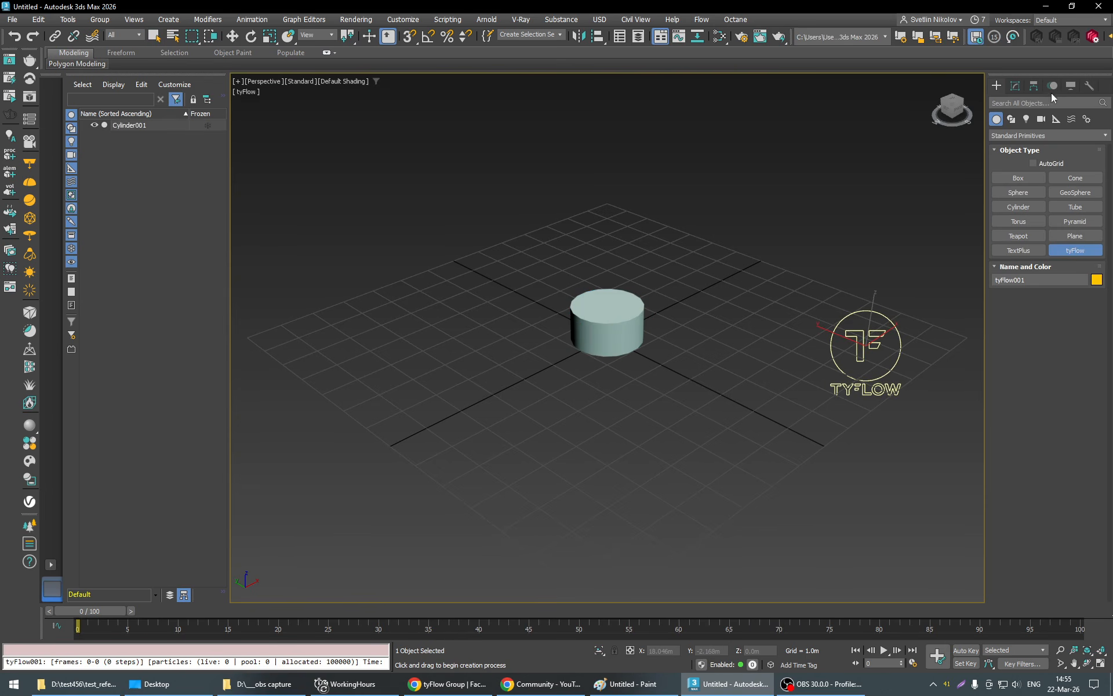
pyautogui.click(1019, 87)
pyautogui.click(1016, 86)
pyautogui.click(1040, 258)
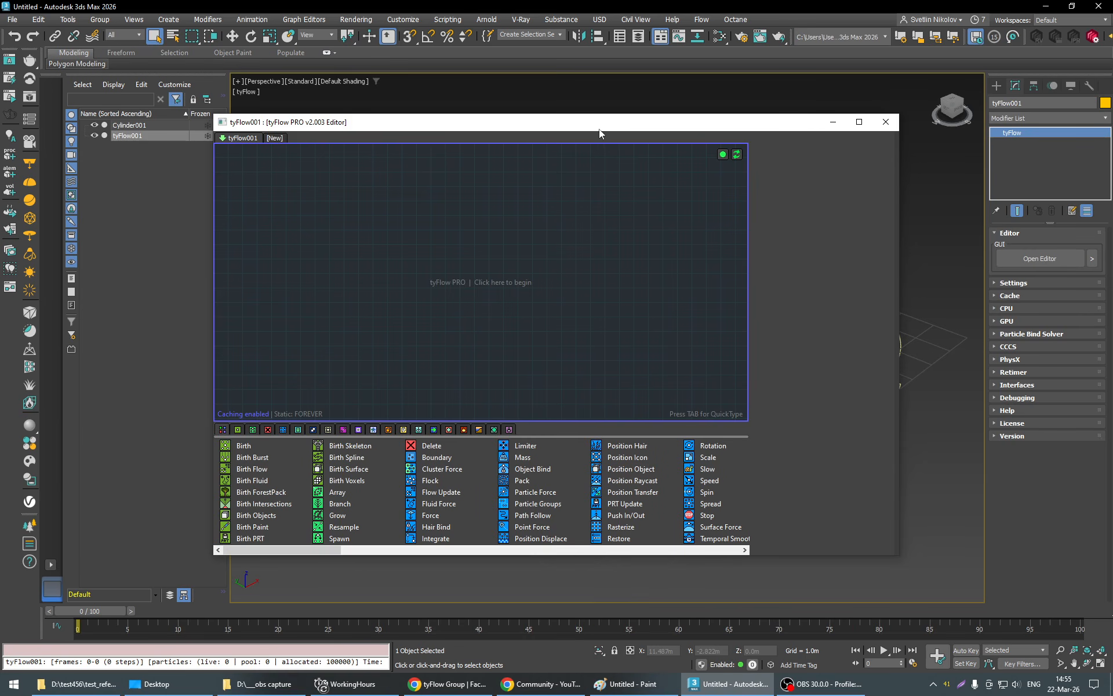
# Add a Birth Inferno operator to the empty flow as a new event and move the editor clear of the cylinder.
pyautogui.click(307, 415)
pyautogui.moveTo(98, 433); pyautogui.dragTo(396, 322)
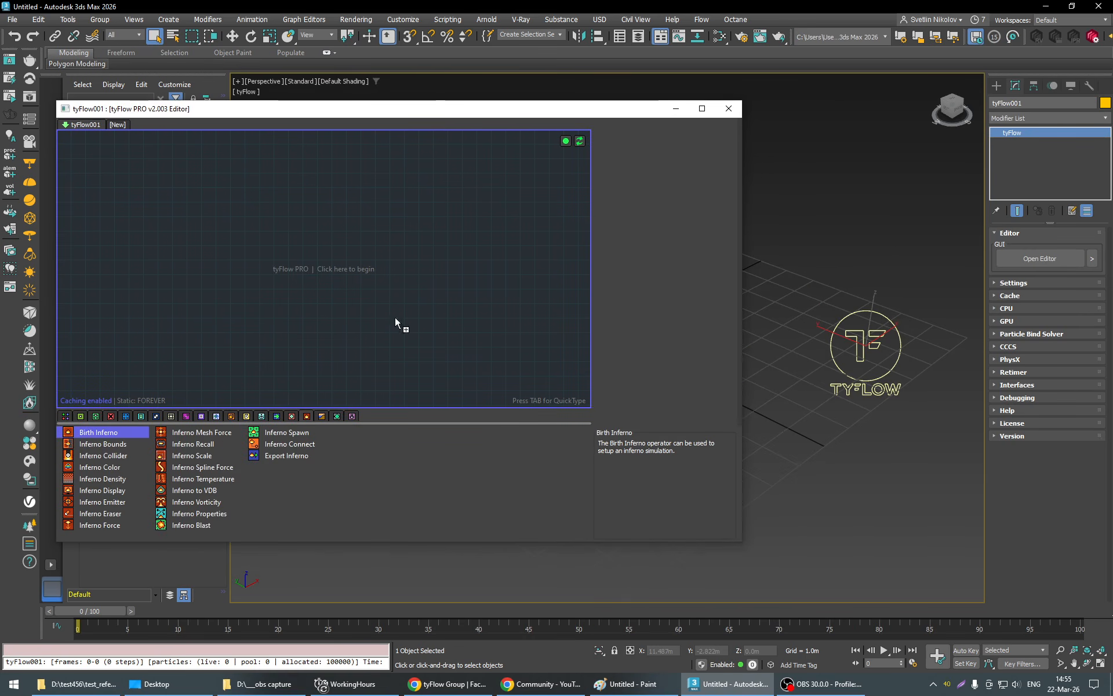
pyautogui.moveTo(444, 232); pyautogui.dragTo(448, 232)
pyautogui.moveTo(565, 110); pyautogui.dragTo(237, 139)
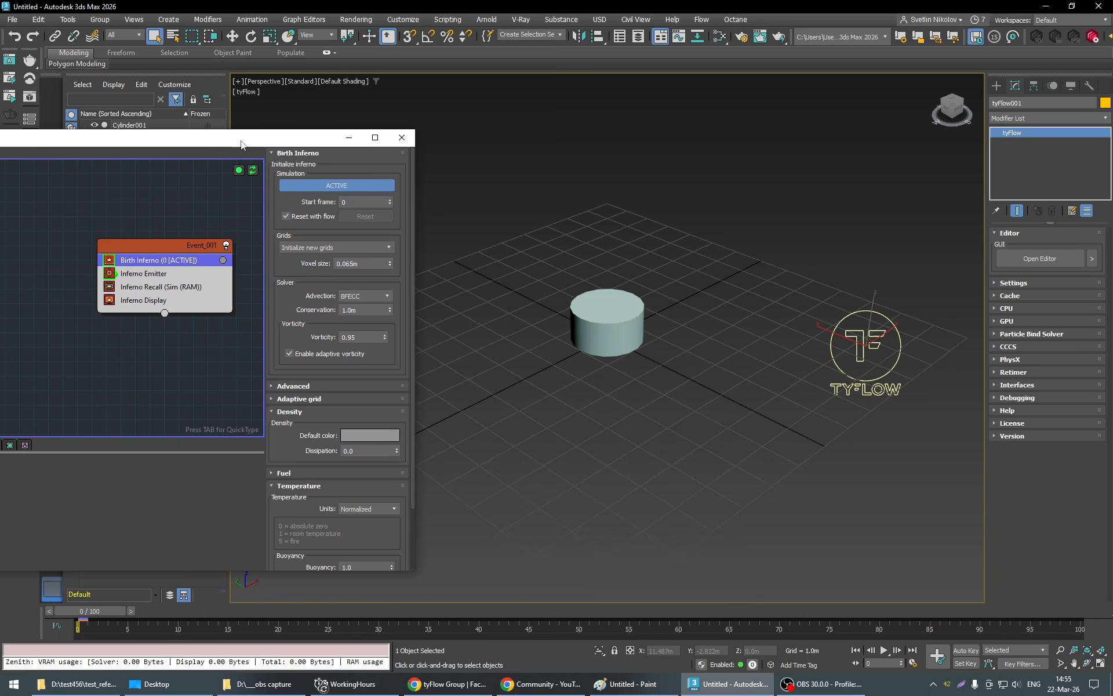
# Assign the cylinder as the emission object of the Inferno Emitter operator.
pyautogui.click(143, 273)
pyautogui.click(314, 306)
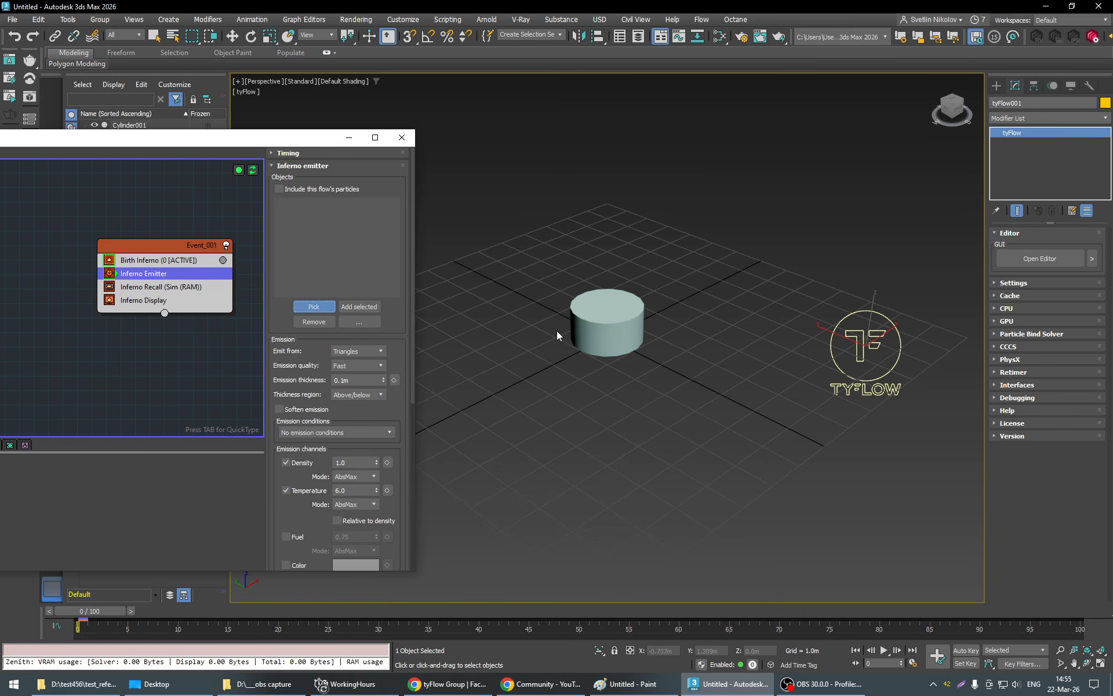
pyautogui.click(574, 328)
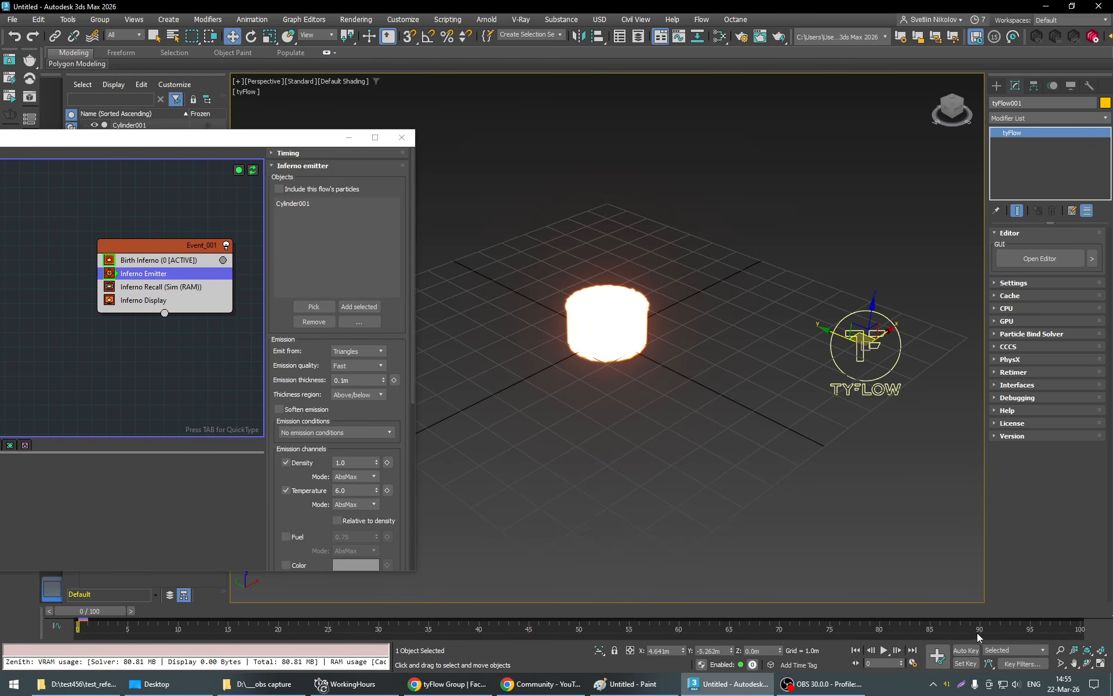
# Turn off playback looping in the time configuration and play the inferno simulation through before returning to frame 0.
pyautogui.click(884, 651)
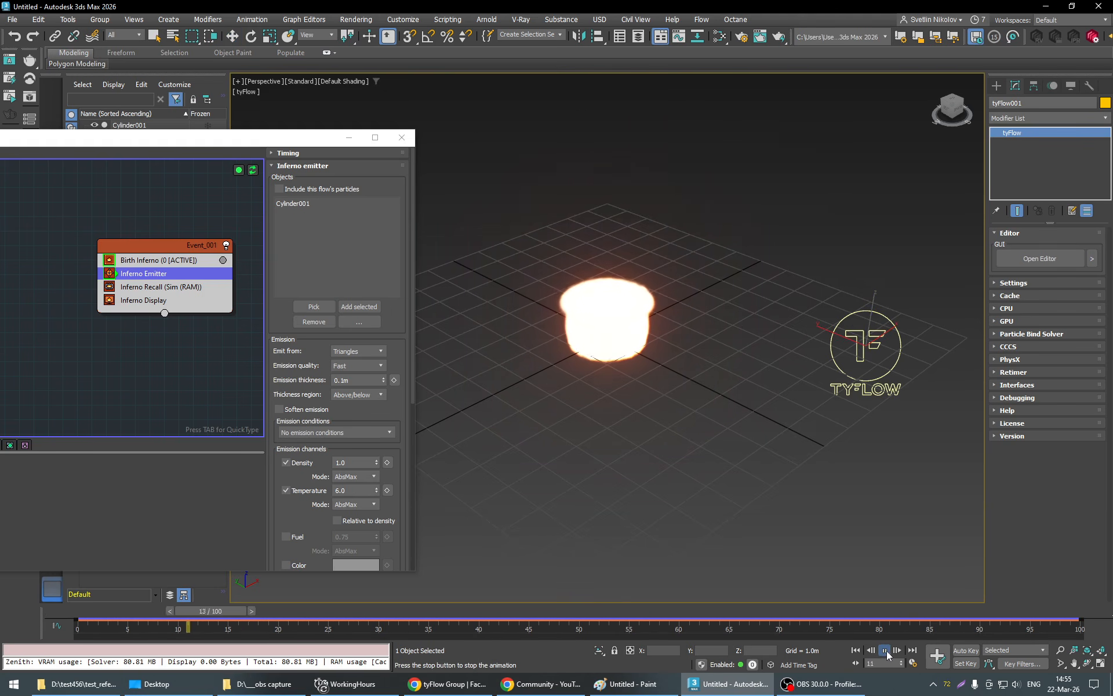
pyautogui.click(885, 650)
pyautogui.rightClick(869, 654)
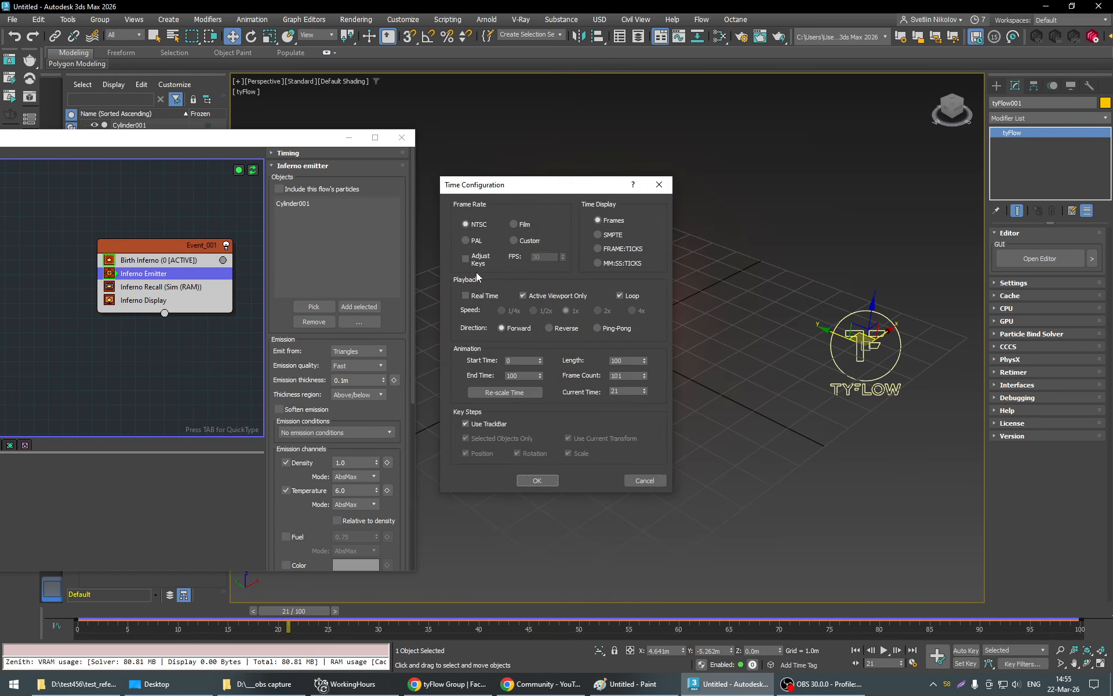
pyautogui.click(619, 295)
pyautogui.click(542, 480)
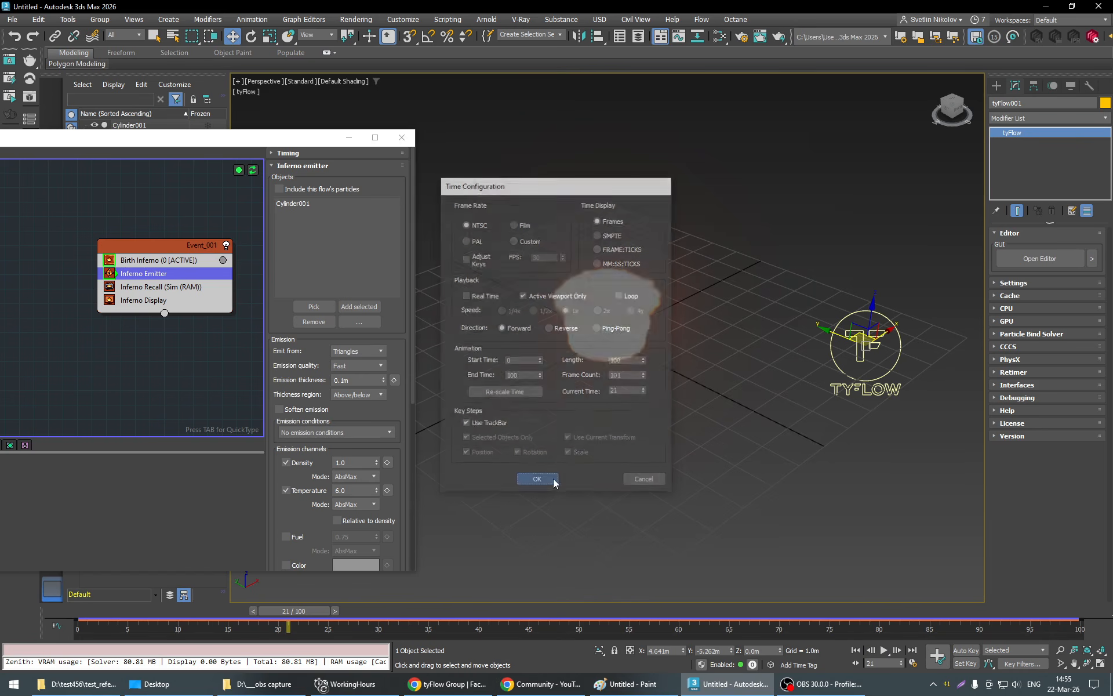
pyautogui.click(883, 651)
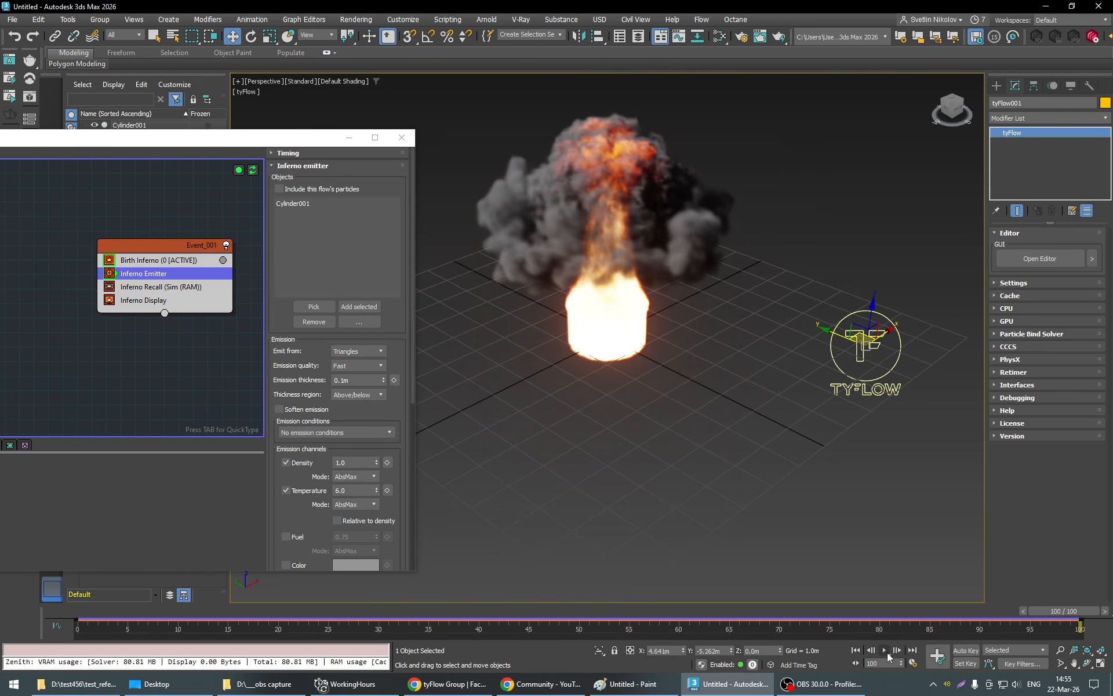
pyautogui.moveTo(718, 419)
pyautogui.mouseDown(button='middle')
pyautogui.moveTo(726, 439)
pyautogui.moveTo(706, 422)
pyautogui.mouseUp(button='middle')
pyautogui.click(84, 621)
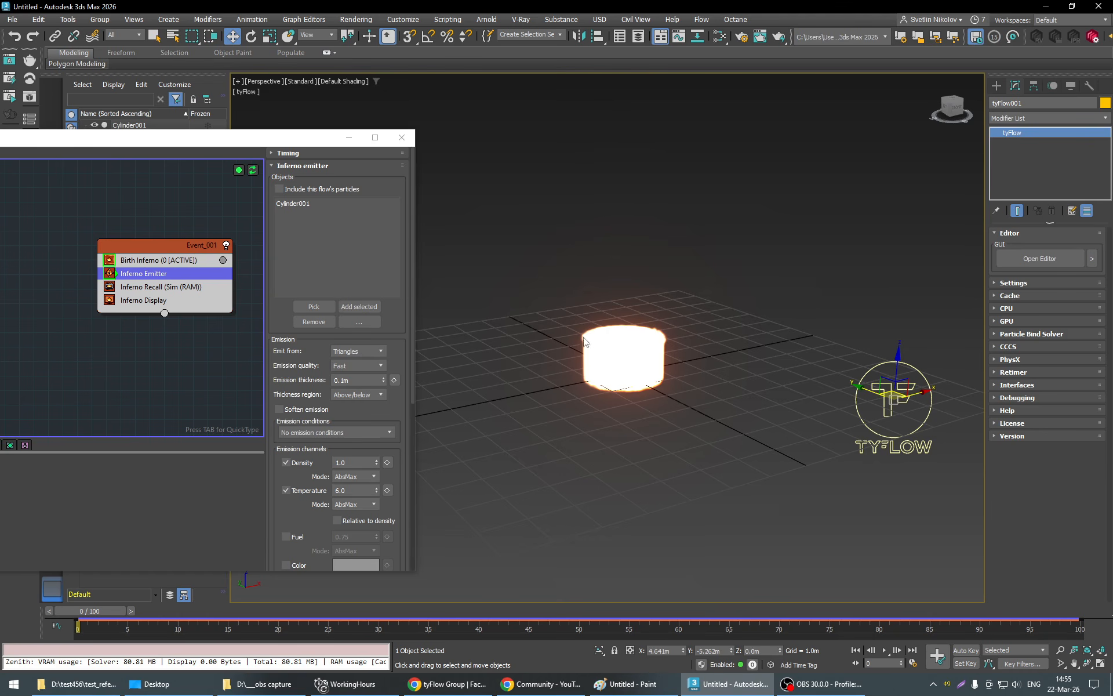
# Enlarge the editor window and examine the Inferno Emitter's emission channels, velocity and mesh options.
pyautogui.keyDown('alt'); pyautogui.moveTo(584, 341); pyautogui.dragTo(663, 387, button='middle'); pyautogui.keyUp('alt')
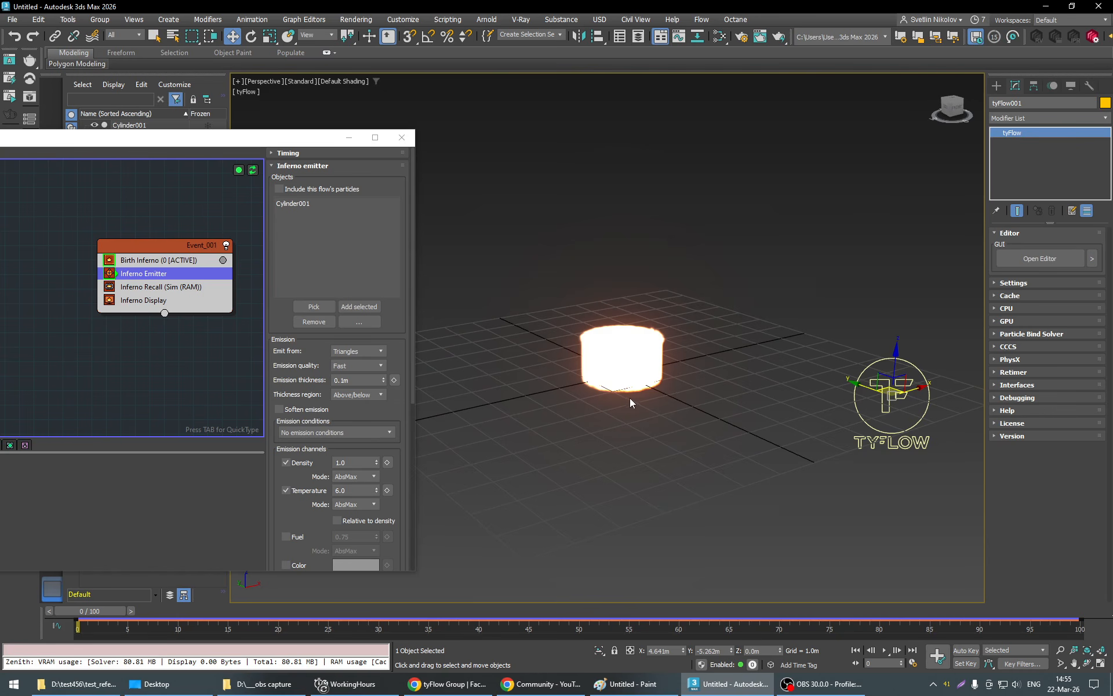
pyautogui.moveTo(296, 138); pyautogui.dragTo(302, 120)
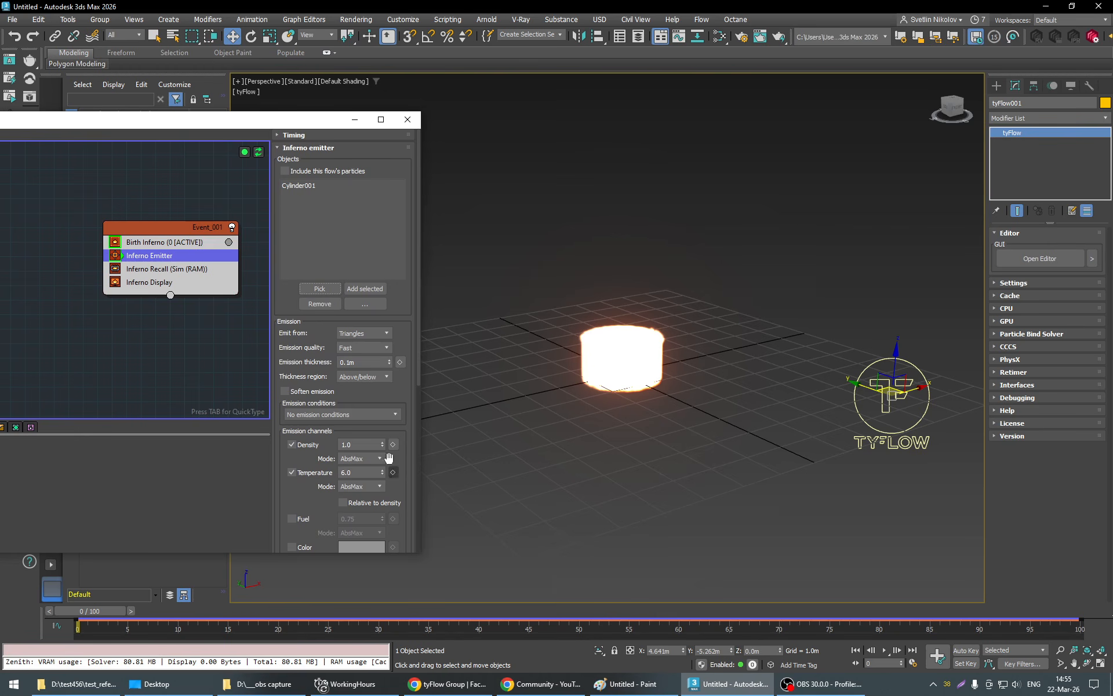
pyautogui.moveTo(305, 124); pyautogui.dragTo(300, 77)
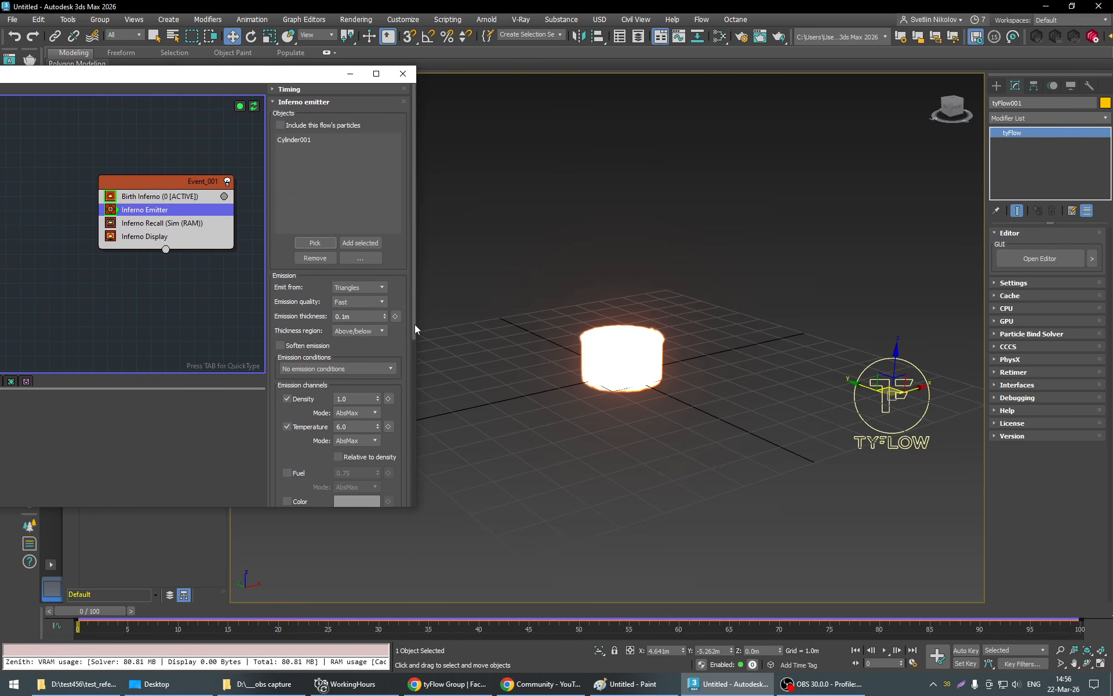
pyautogui.moveTo(297, 506); pyautogui.dragTo(293, 553)
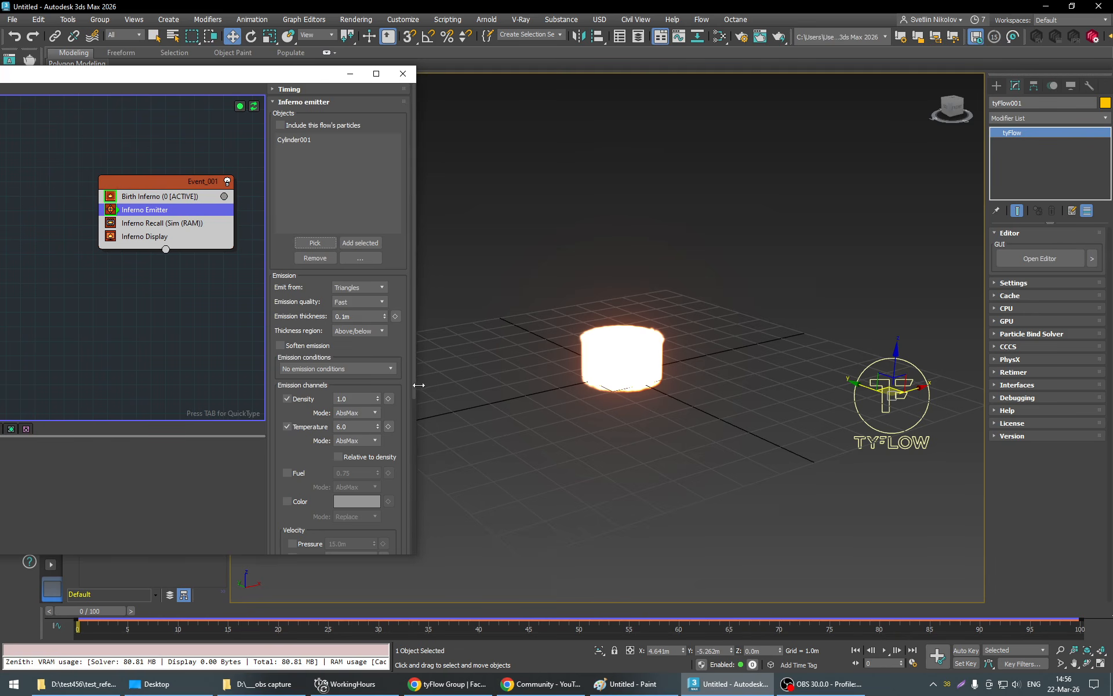
pyautogui.scroll(-5, 406, 394)
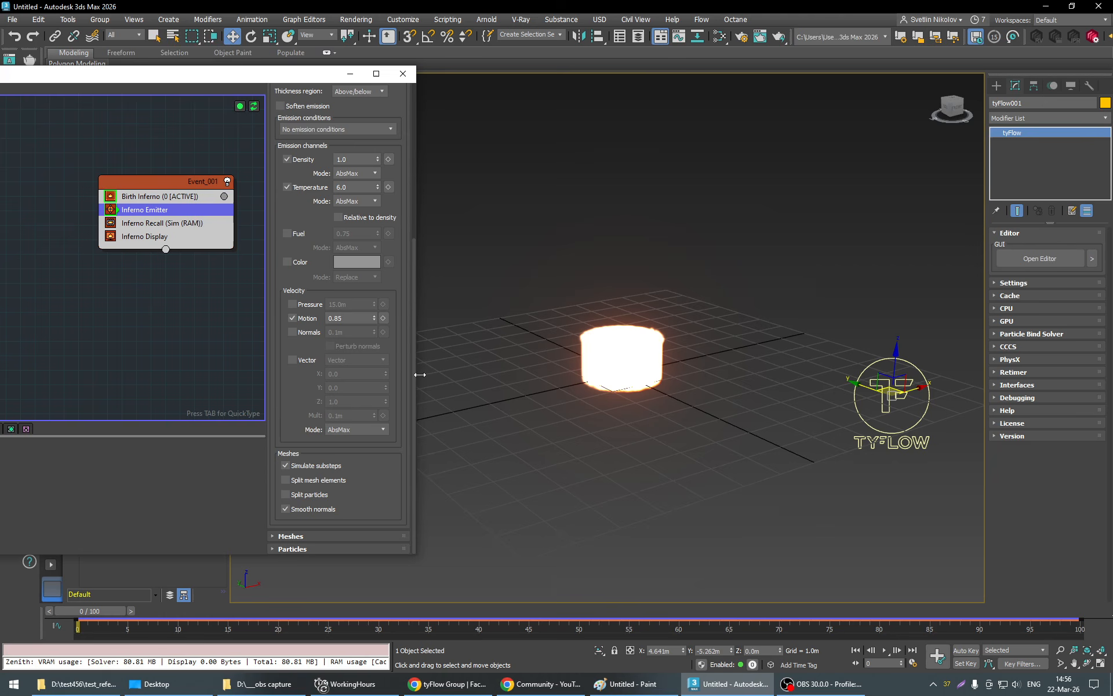
pyautogui.scroll(4, 408, 396)
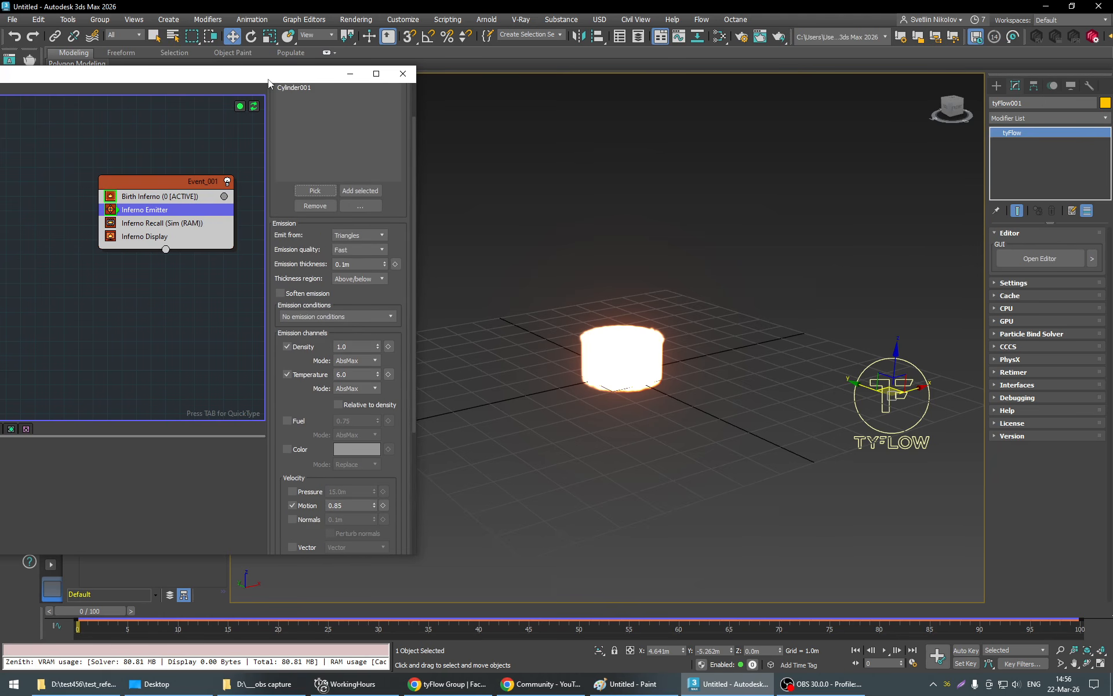
# Expose the emitter's Temperature channel as an input connection and turn off its Density channel.
pyautogui.moveTo(267, 78); pyautogui.dragTo(343, 87)
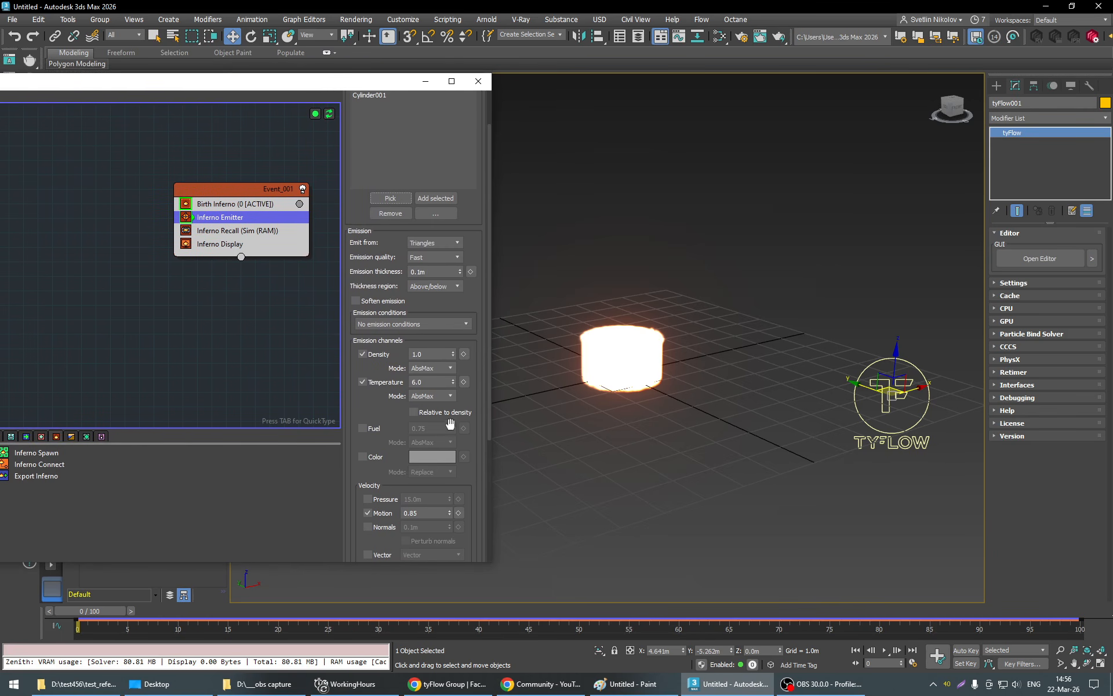
pyautogui.click(464, 382)
pyautogui.click(373, 354)
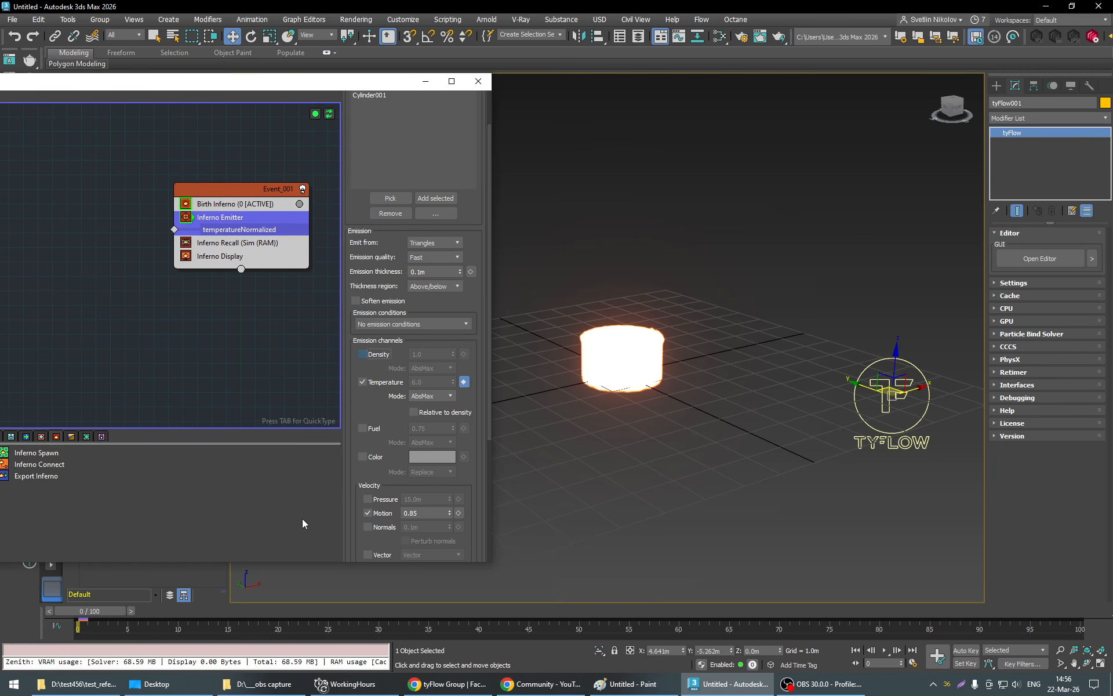
# Play the simulation from frame 0 to check the fire with temperature emission only.
pyautogui.press('/')
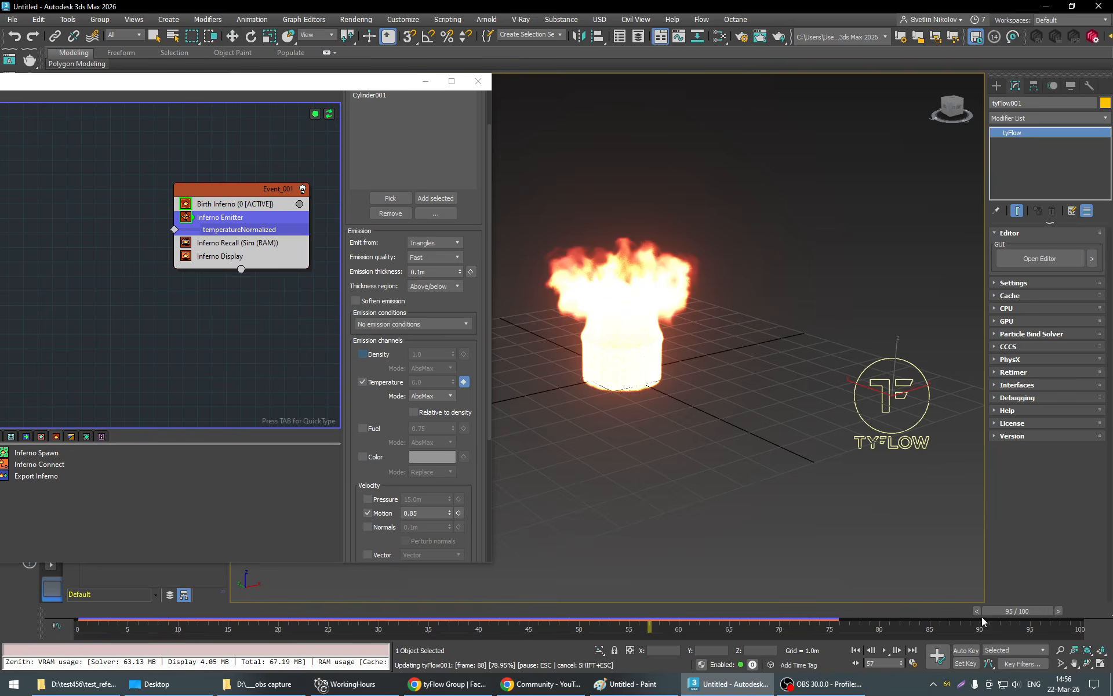
pyautogui.moveTo(251, 631); pyautogui.dragTo(64, 632)
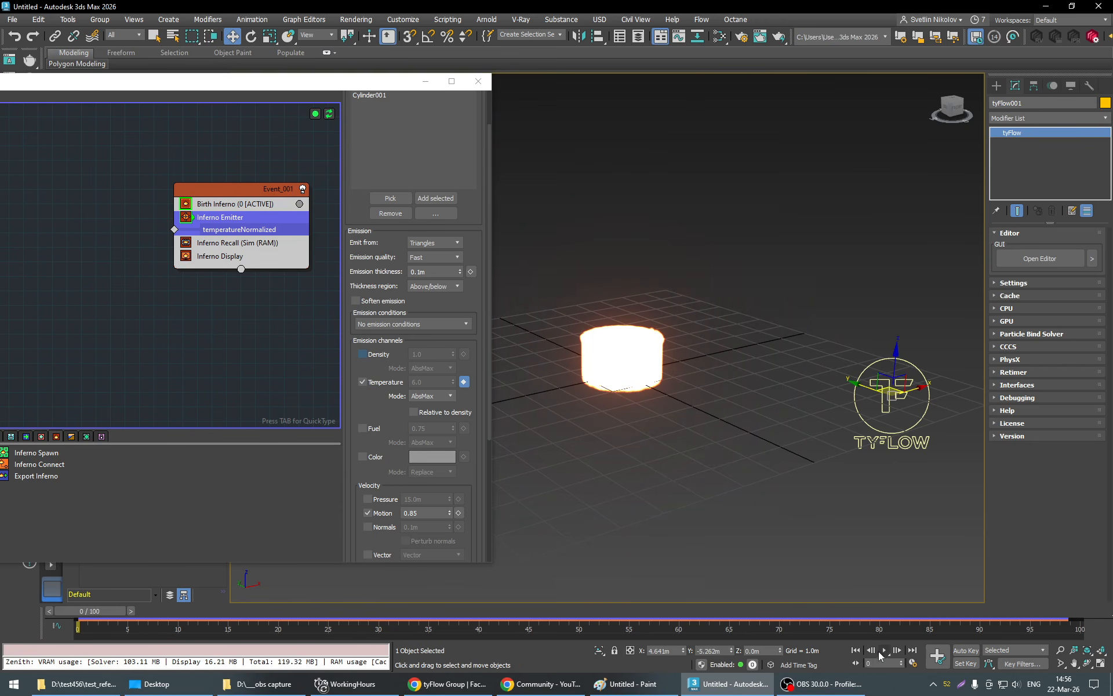
pyautogui.click(885, 650)
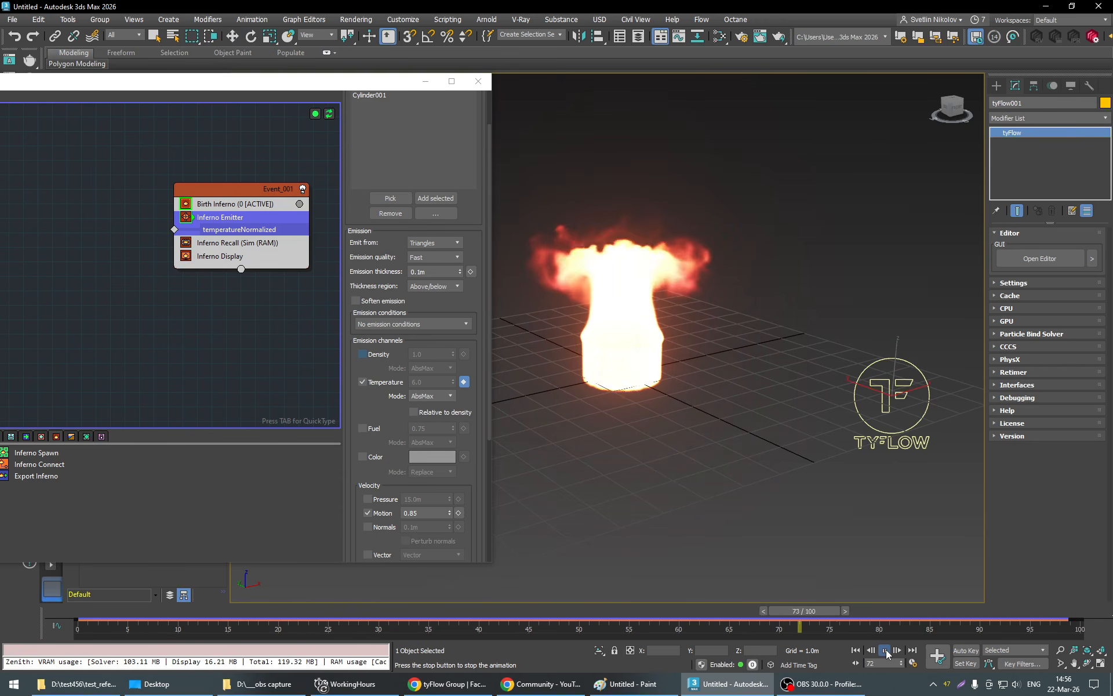
pyautogui.click(886, 650)
pyautogui.click(882, 650)
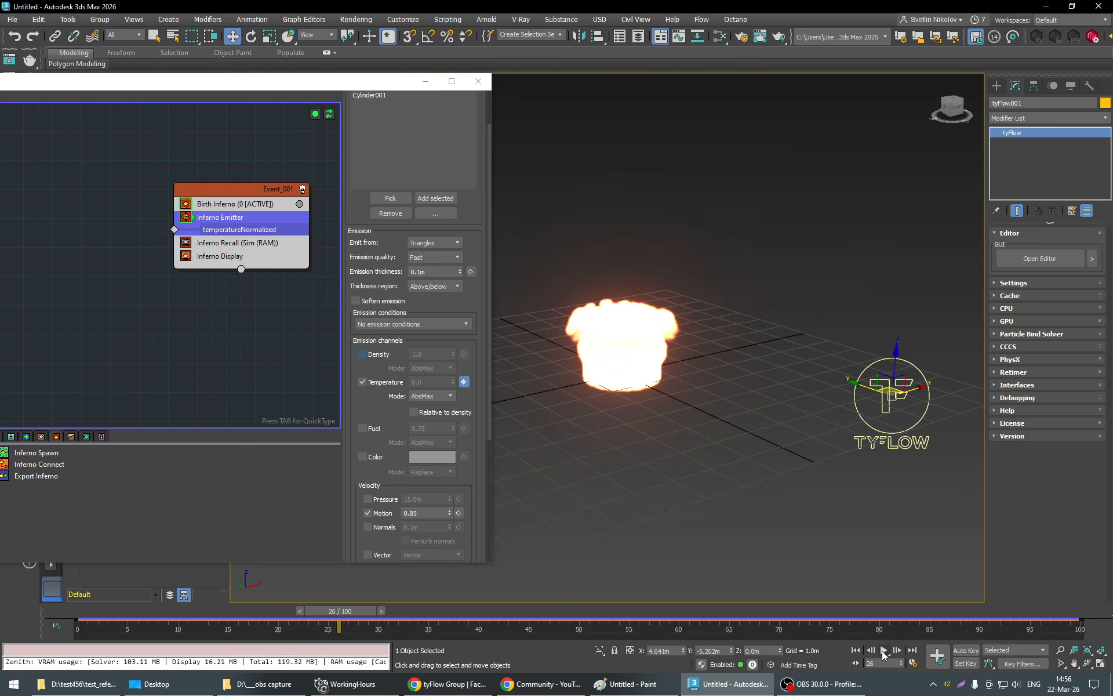
# Wire a new Value operator into the emitter's temperature input, using type Property with Surface selection (faces).
pyautogui.moveTo(174, 229); pyautogui.dragTo(78, 211)
pyautogui.click(103, 231)
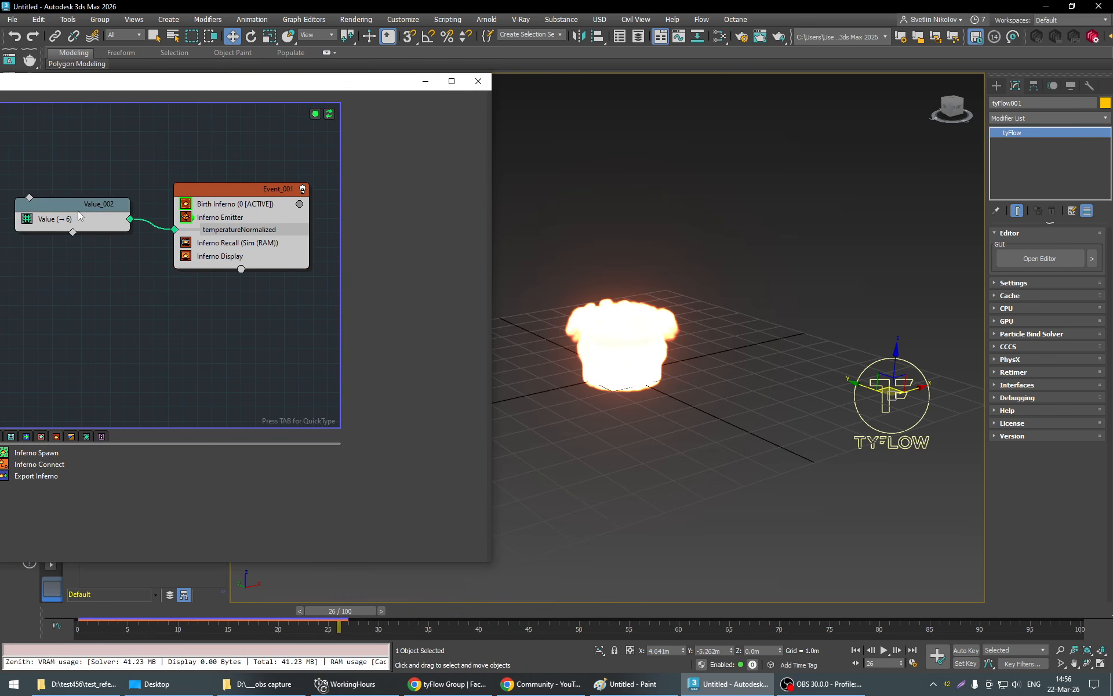
pyautogui.click(51, 220)
pyautogui.click(433, 161)
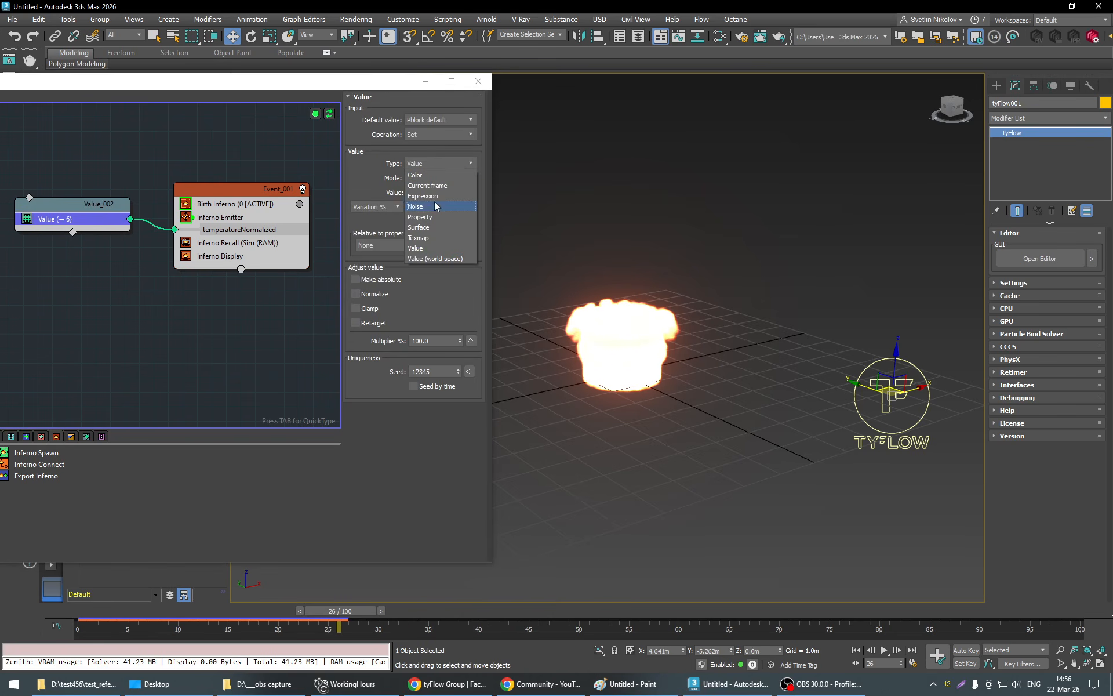
pyautogui.click(422, 226)
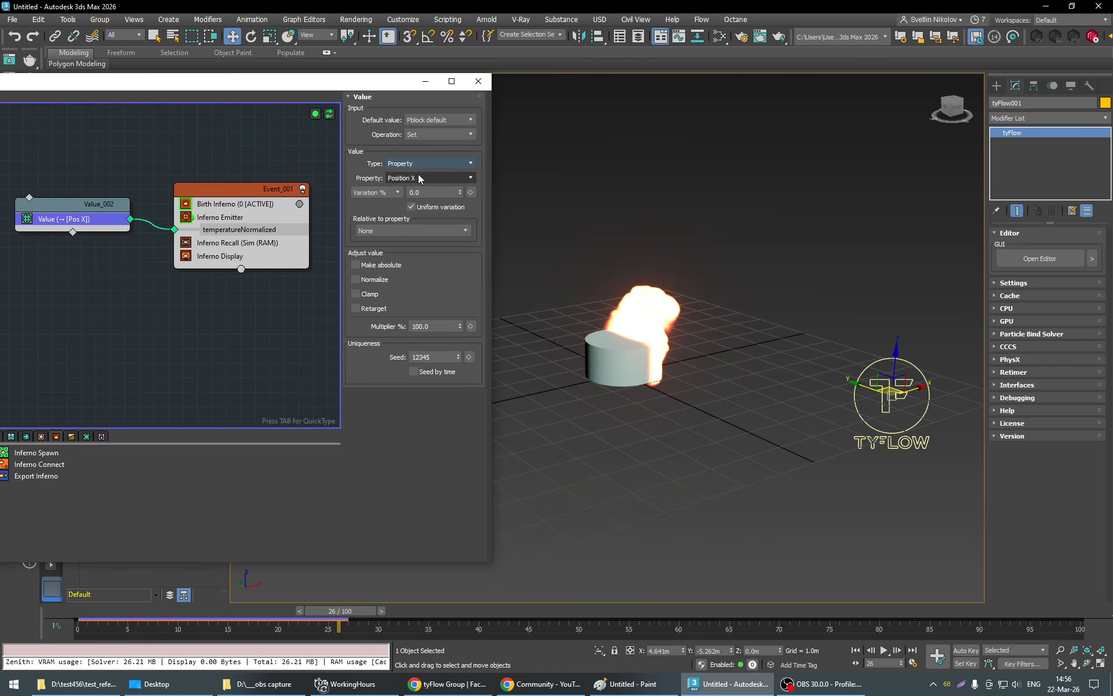
pyautogui.click(414, 178)
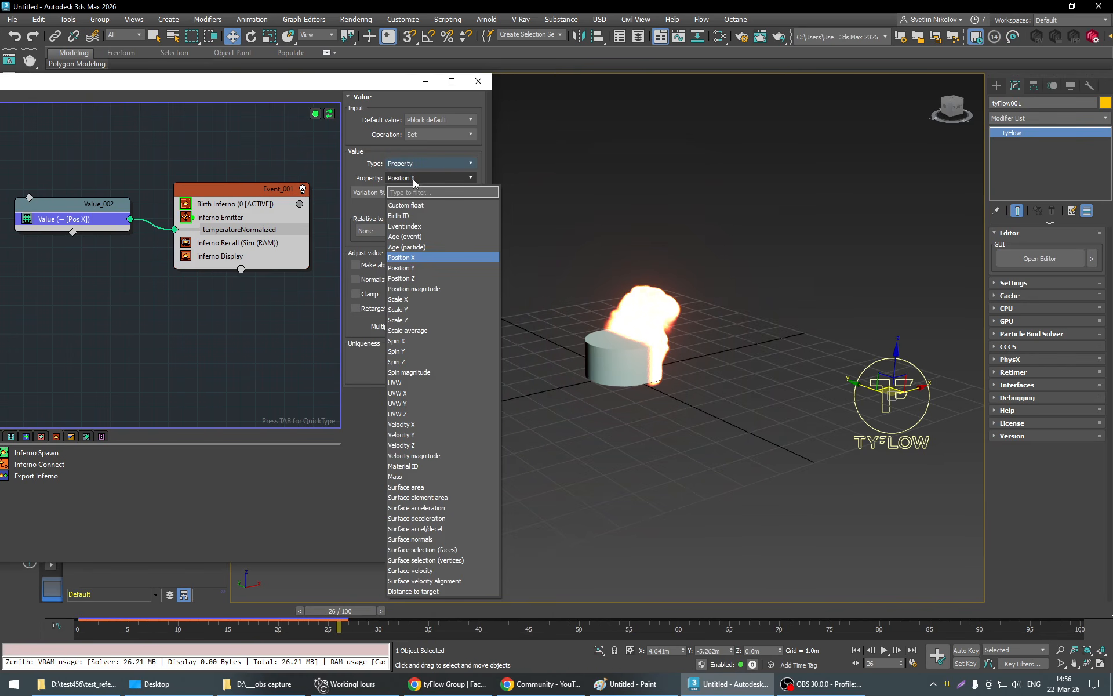
pyautogui.click(426, 550)
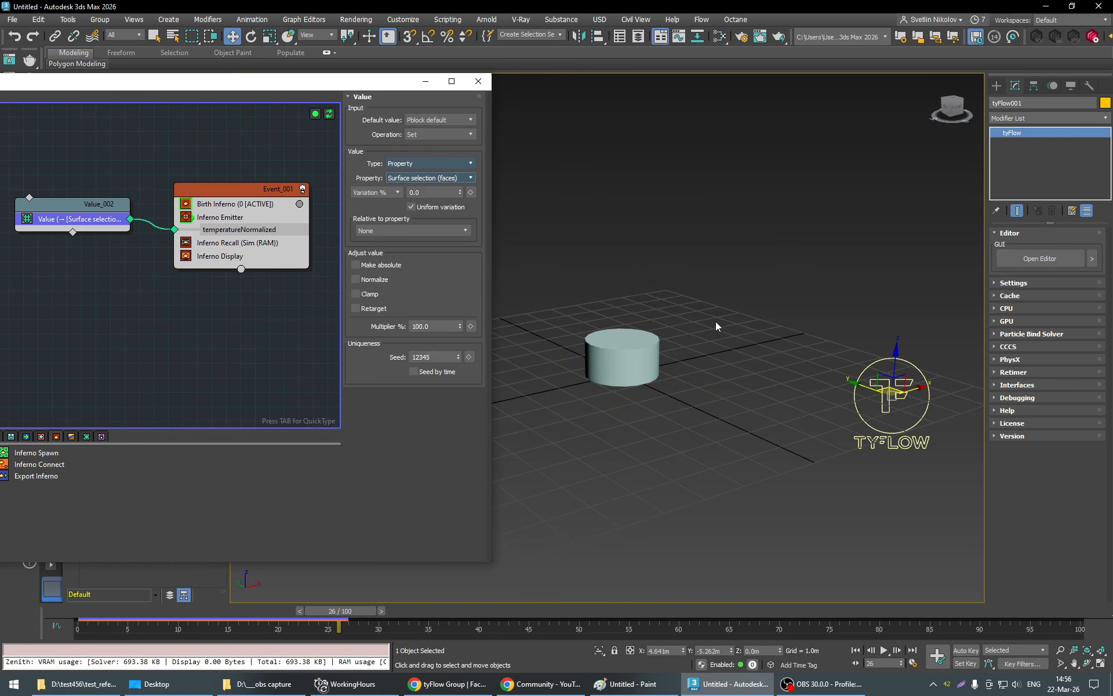
# Convert the cylinder to an Editable Mesh.
pyautogui.click(683, 351)
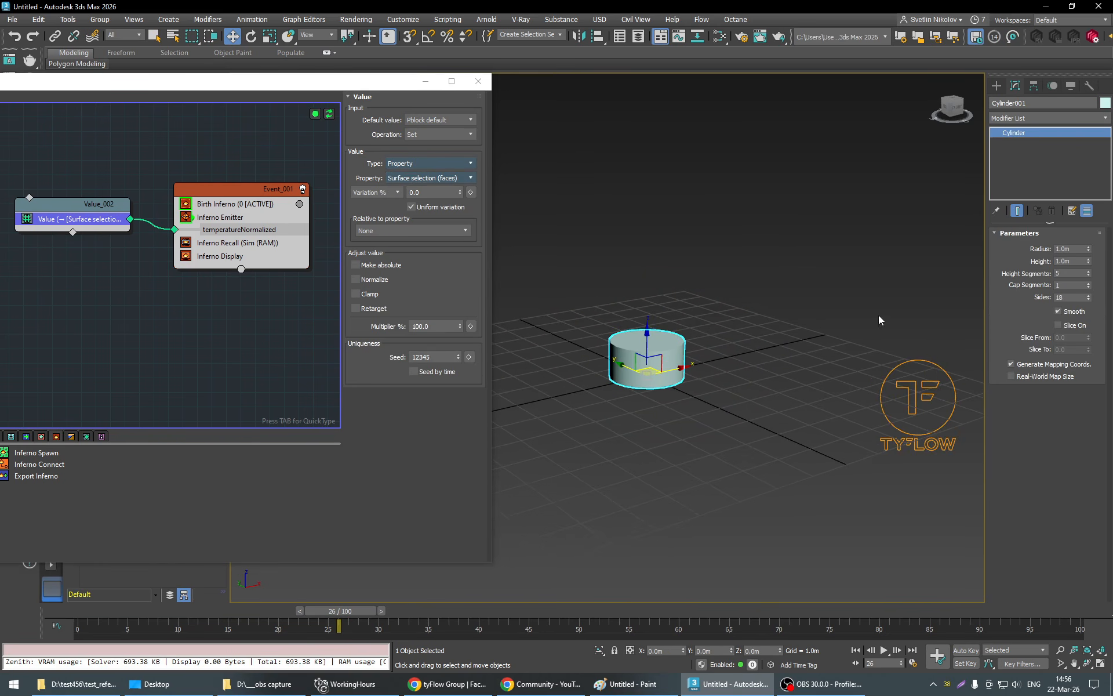
pyautogui.rightClick(650, 370)
pyautogui.moveTo(727, 513)
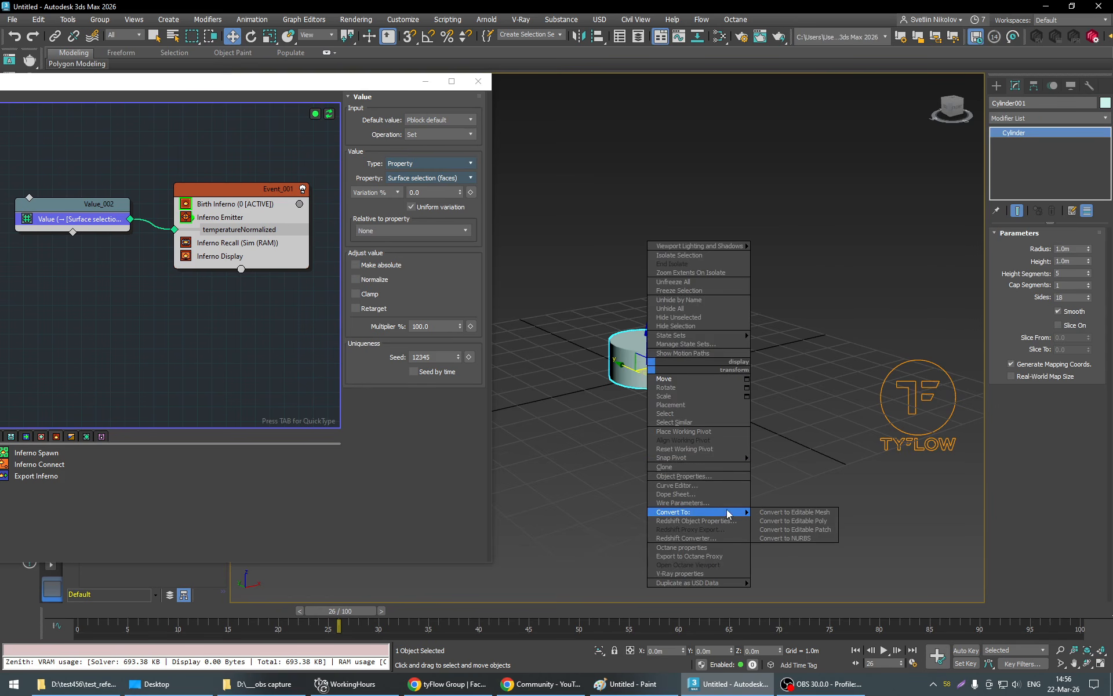
pyautogui.click(794, 512)
# Select the cylinder's top cap polygon and scrub the simulation to frame 38.
pyautogui.click(1060, 249)
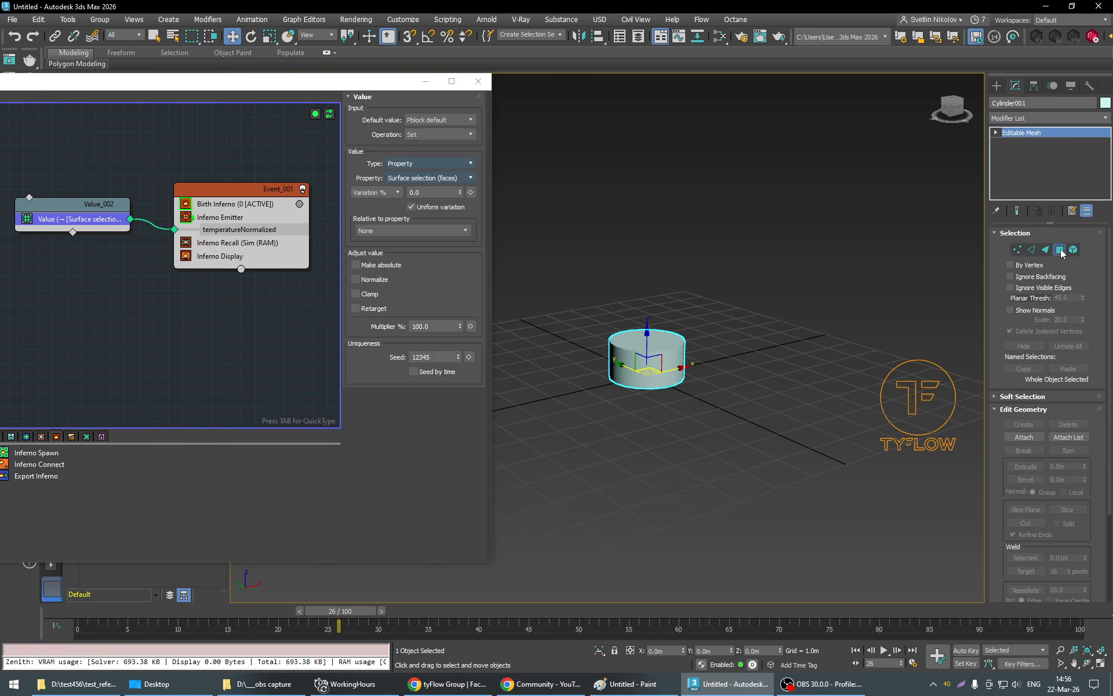
pyautogui.click(649, 338)
pyautogui.moveTo(745, 440)
pyautogui.keyDown('alt'); pyautogui.mouseDown(button='middle')
pyautogui.moveTo(738, 464)
pyautogui.moveTo(761, 443)
pyautogui.mouseUp(button='middle'); pyautogui.keyUp('alt')
pyautogui.moveTo(299, 603); pyautogui.dragTo(425, 637)
# Enable the Inferno Emitter's Density channel and drive its density input with the face-selection Value operator.
pyautogui.click(229, 188)
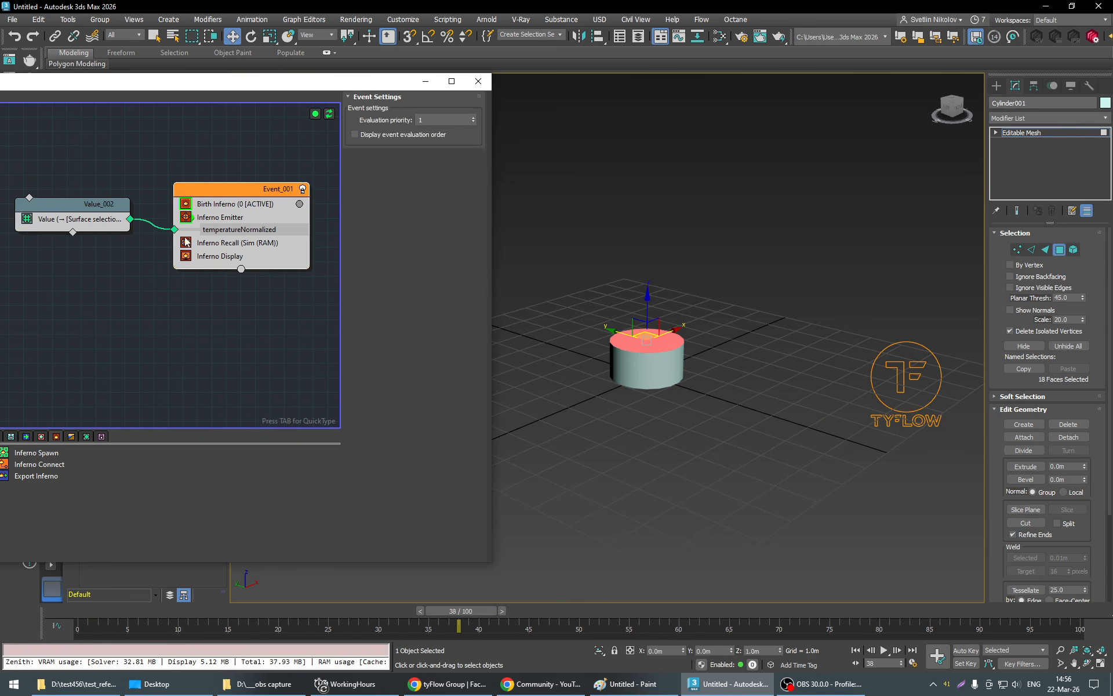
pyautogui.click(223, 217)
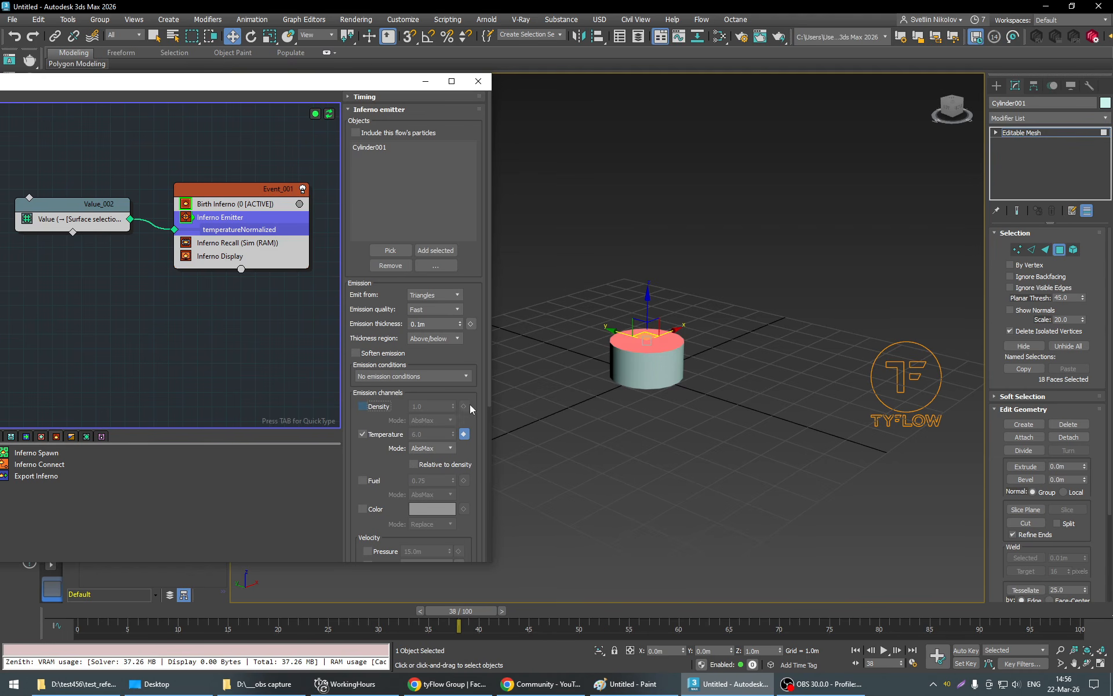
pyautogui.click(383, 408)
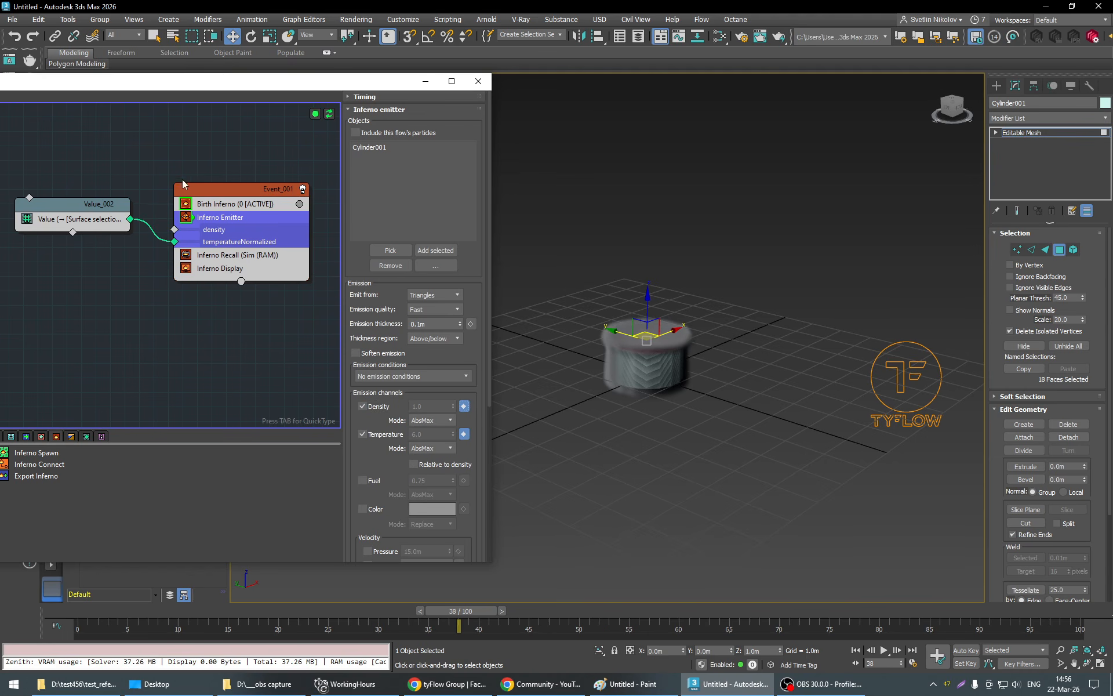
pyautogui.moveTo(131, 220); pyautogui.dragTo(175, 229)
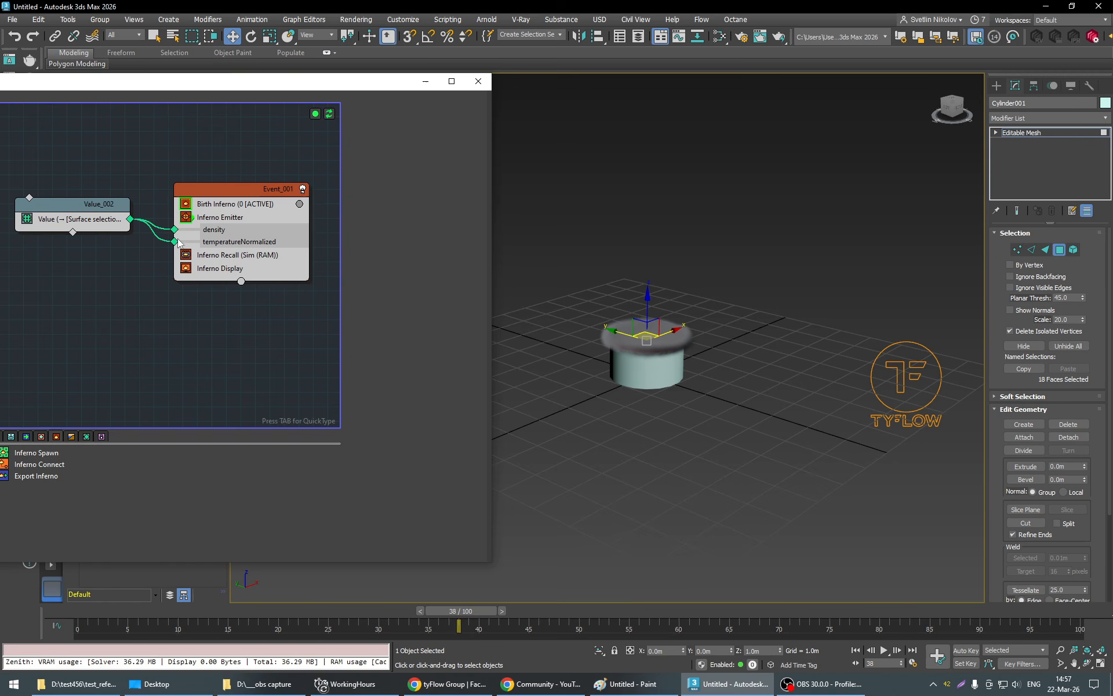
# Scrub the simulation to frame 80 and on to frame 100 to examine the emission from the selected faces.
pyautogui.moveTo(470, 619); pyautogui.dragTo(603, 620)
pyautogui.moveTo(728, 646); pyautogui.dragTo(875, 646)
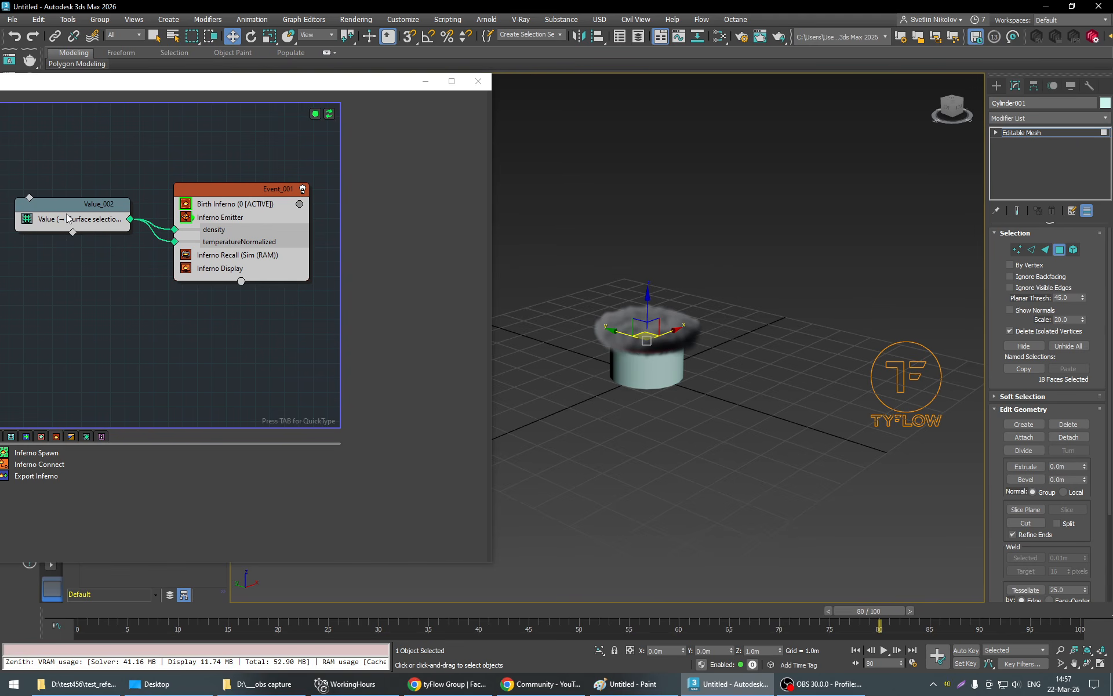
pyautogui.click(107, 218)
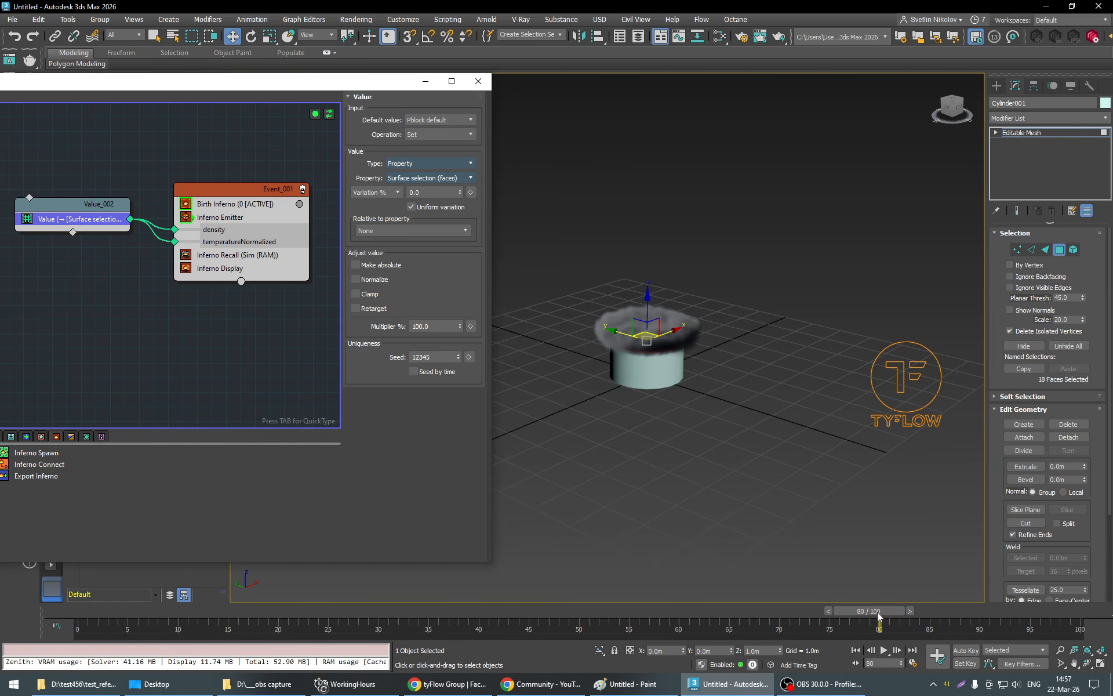
pyautogui.moveTo(879, 614); pyautogui.dragTo(1073, 629)
pyautogui.keyDown('alt'); pyautogui.moveTo(801, 488); pyautogui.dragTo(801, 491, button='middle'); pyautogui.keyUp('alt')
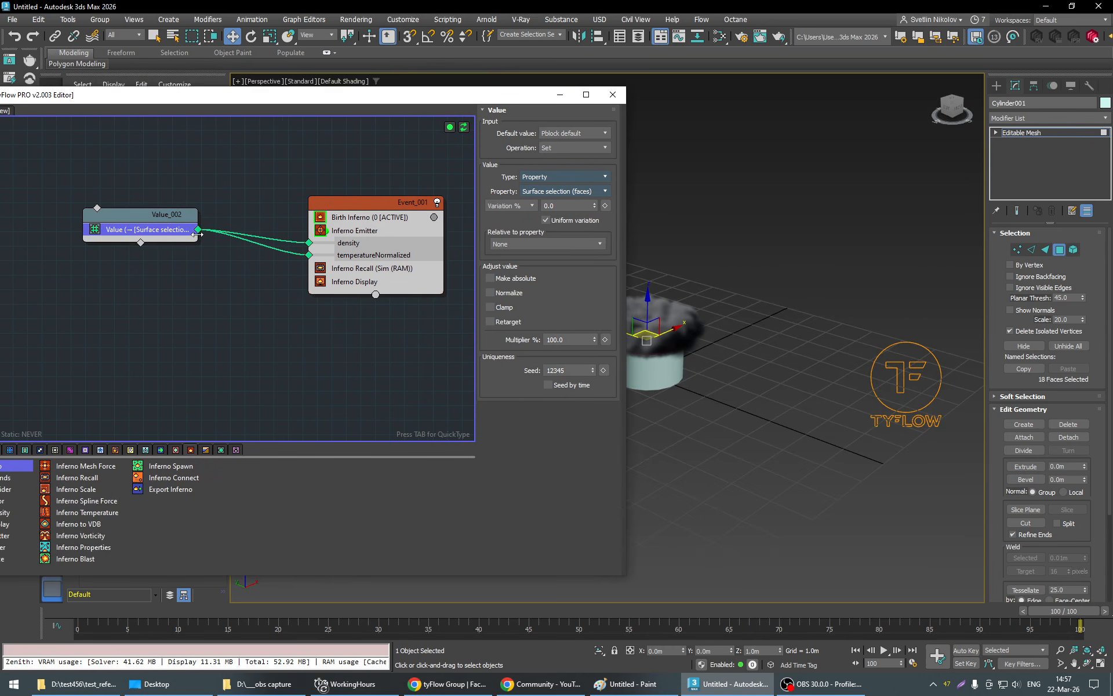
# Branch a new Value operator off the face-selection Value operator and move both nodes apart in the graph.
pyautogui.moveTo(198, 230); pyautogui.dragTo(208, 274)
pyautogui.click(240, 285)
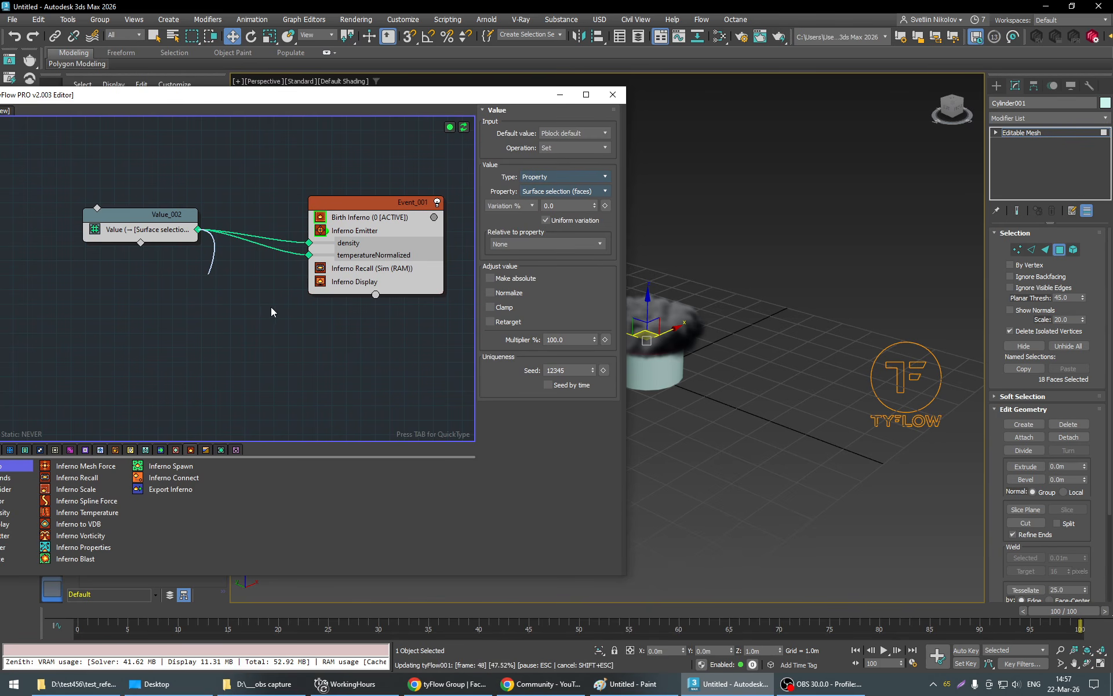
pyautogui.moveTo(153, 222); pyautogui.dragTo(87, 208)
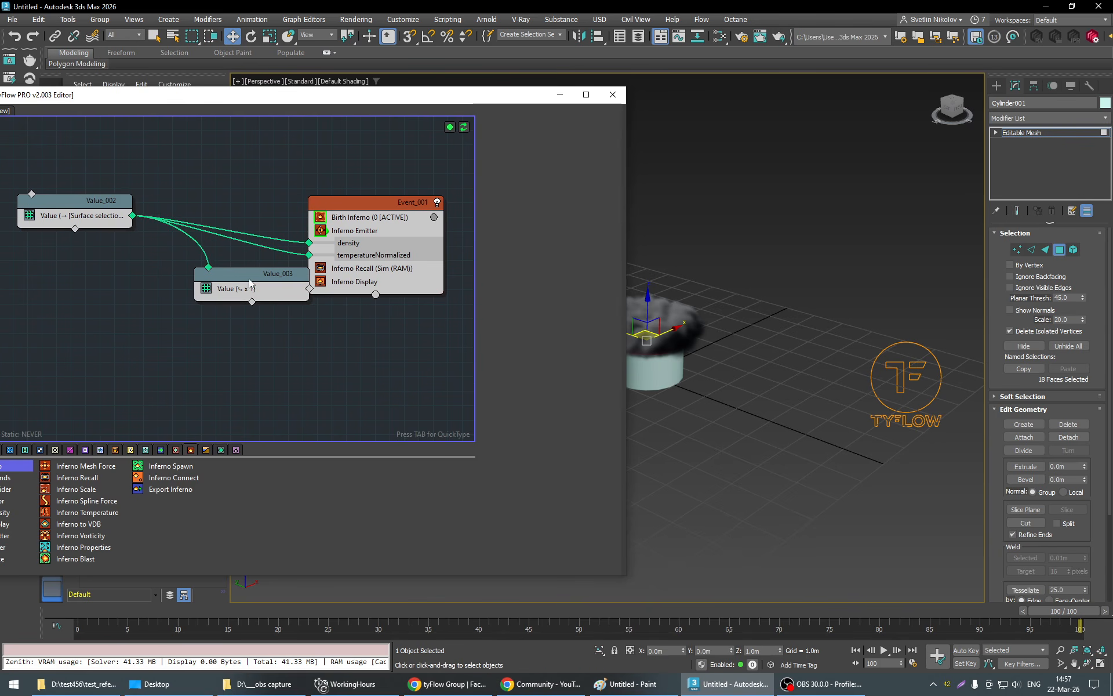
pyautogui.moveTo(277, 294); pyautogui.dragTo(226, 309)
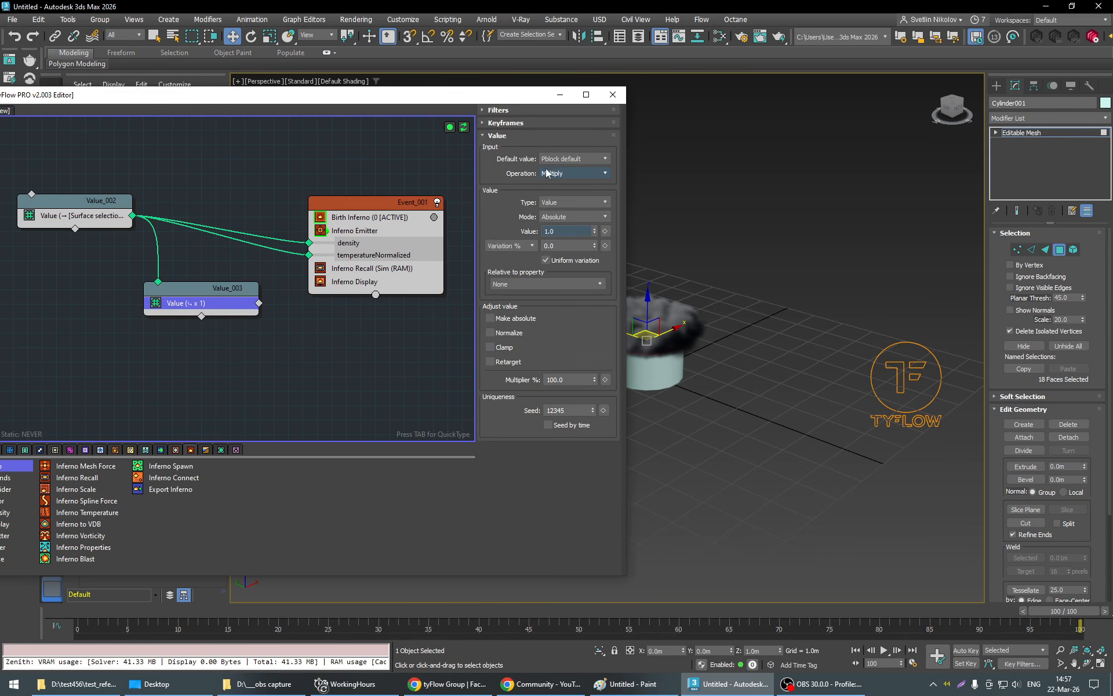
# Set the new Value operator's Multiply value to 6 and connect its output to the emitter's temperatureNormalized input.
pyautogui.doubleClick(559, 232)
pyautogui.write('6')
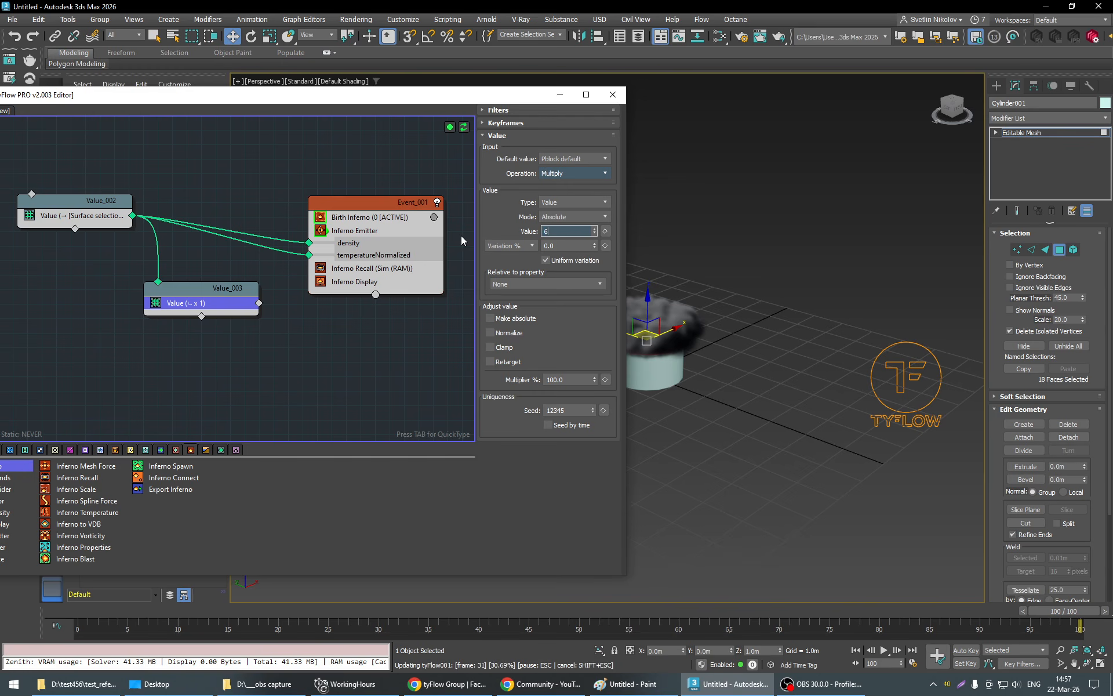
pyautogui.press('Return')
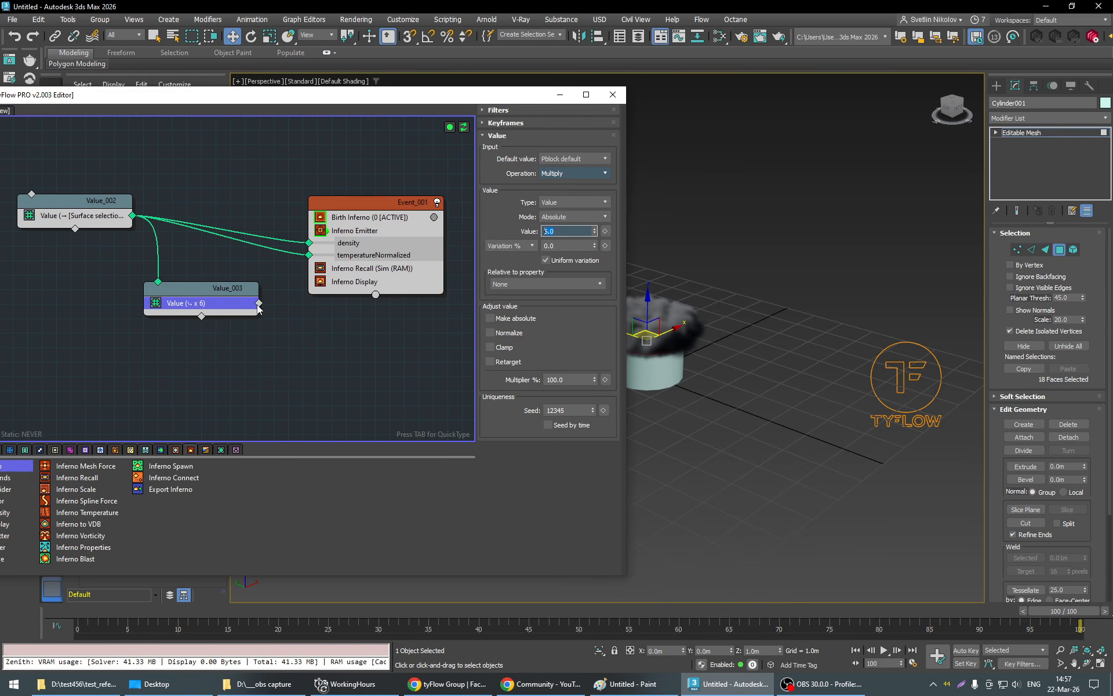
pyautogui.moveTo(258, 304); pyautogui.dragTo(309, 255)
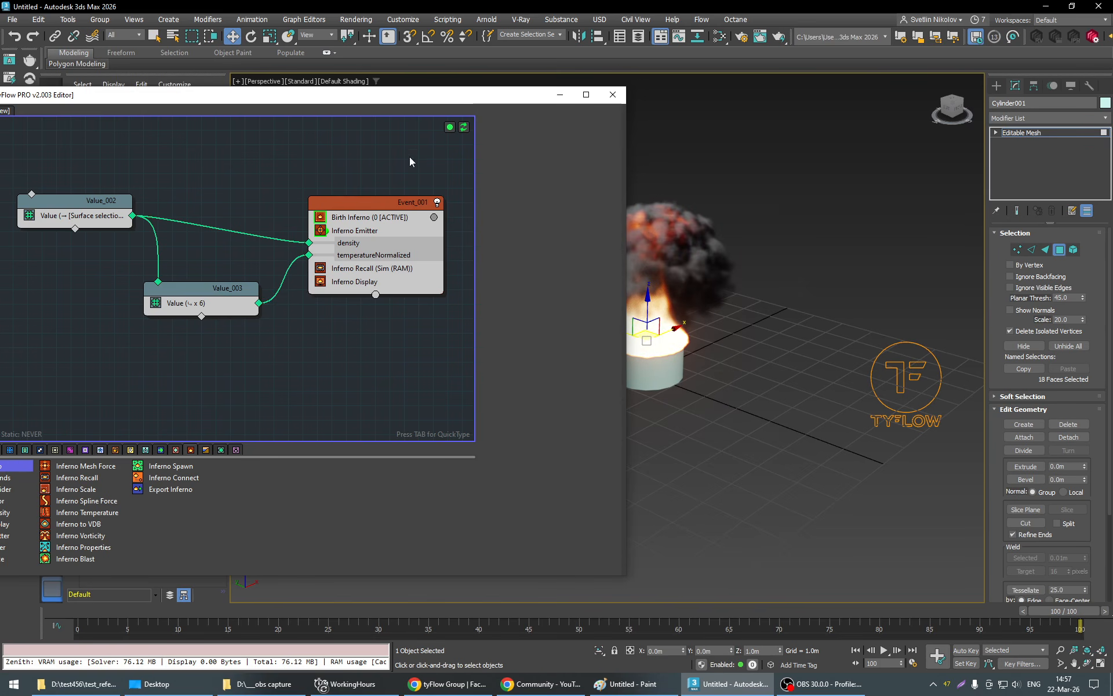
# Move the flow editor off the fire and scrub the simulation to frame 83 to examine it.
pyautogui.moveTo(454, 99); pyautogui.dragTo(362, 109)
pyautogui.moveTo(1064, 610); pyautogui.dragTo(897, 610)
pyautogui.press('w')
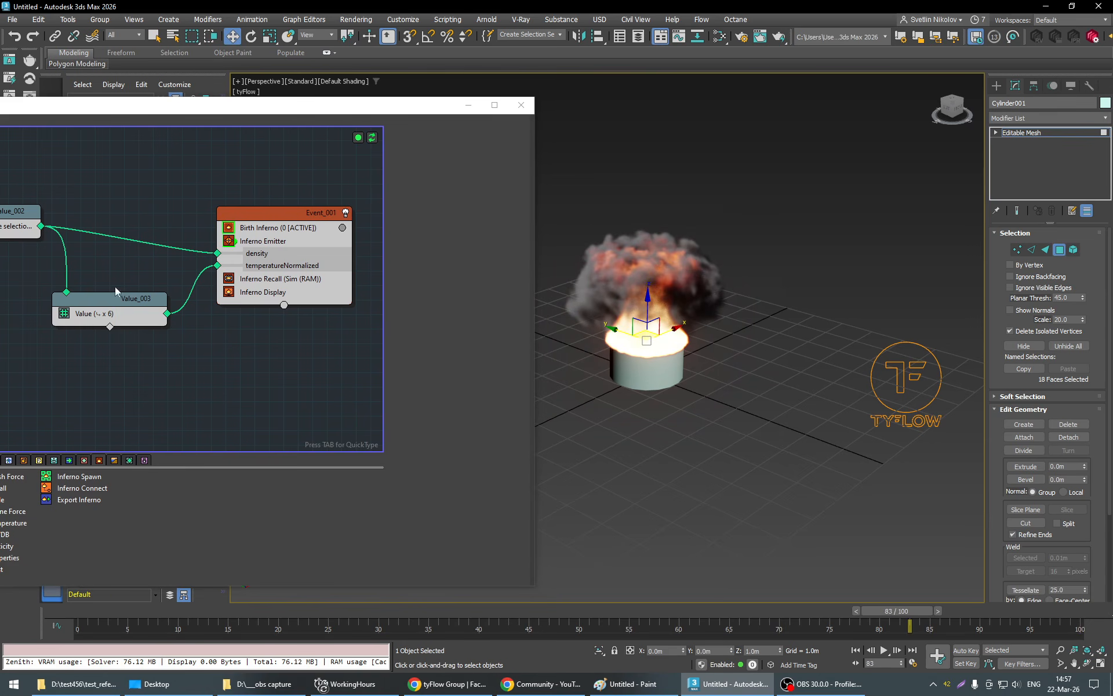
# Remove the Inferno Emitter's density input, disable its Density channel and set the Temperature mode to Replace.
pyautogui.click(253, 262)
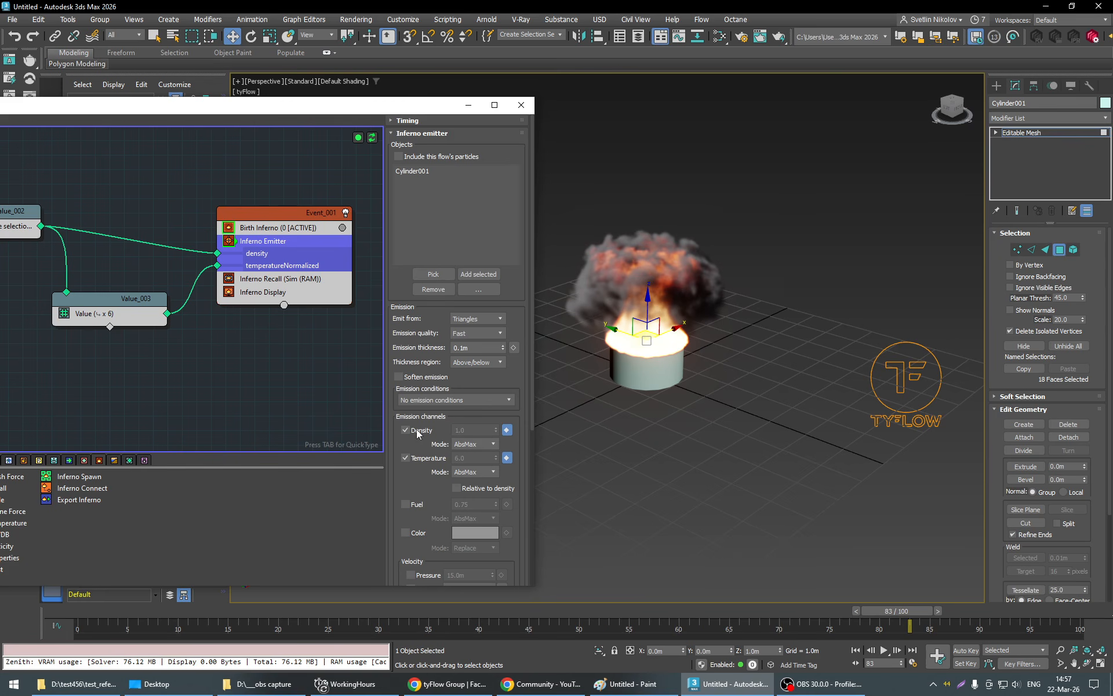
pyautogui.click(508, 429)
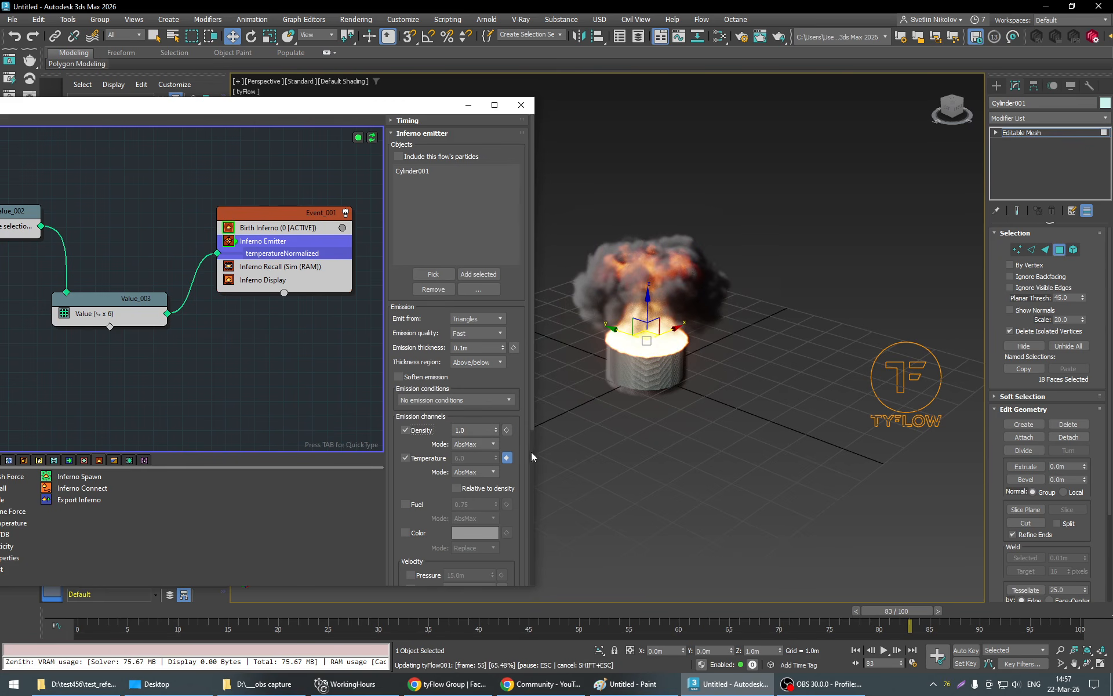
pyautogui.moveTo(522, 459); pyautogui.dragTo(521, 438)
pyautogui.moveTo(522, 507); pyautogui.dragTo(522, 438)
pyautogui.moveTo(412, 388); pyautogui.dragTo(411, 363)
pyautogui.click(472, 356)
pyautogui.click(467, 410)
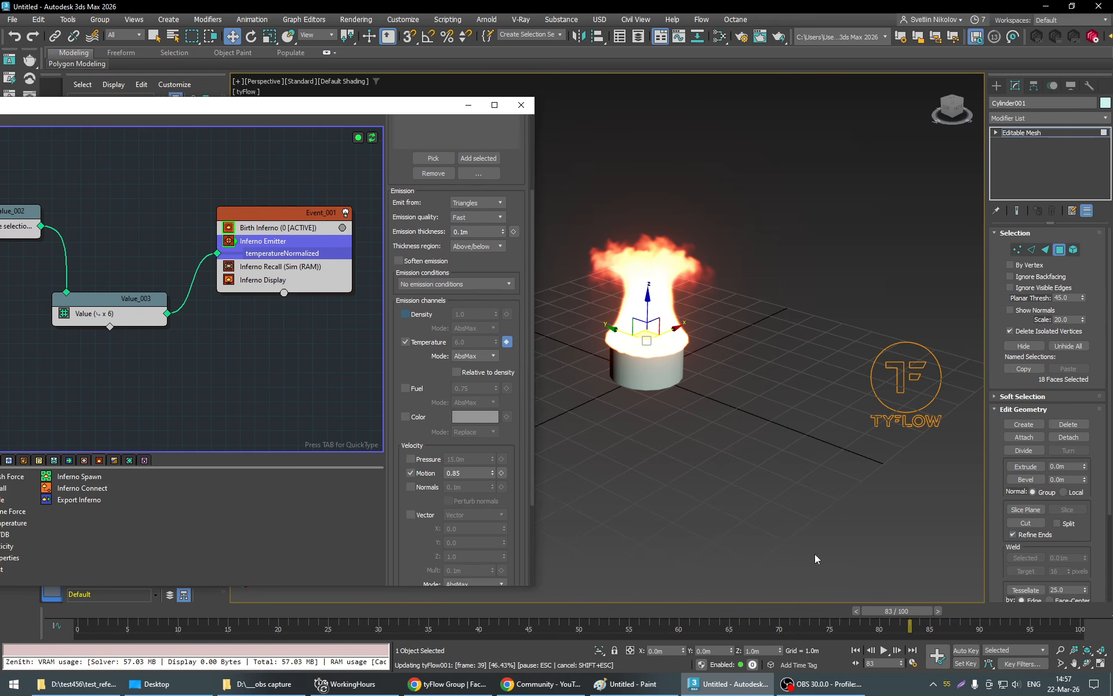
# Scrub the simulation to frame 100 to check the fire with temperature emission in Replace mode.
pyautogui.moveTo(897, 611); pyautogui.dragTo(1093, 667)
pyautogui.press('w')
pyautogui.moveTo(517, 448); pyautogui.dragTo(516, 432)
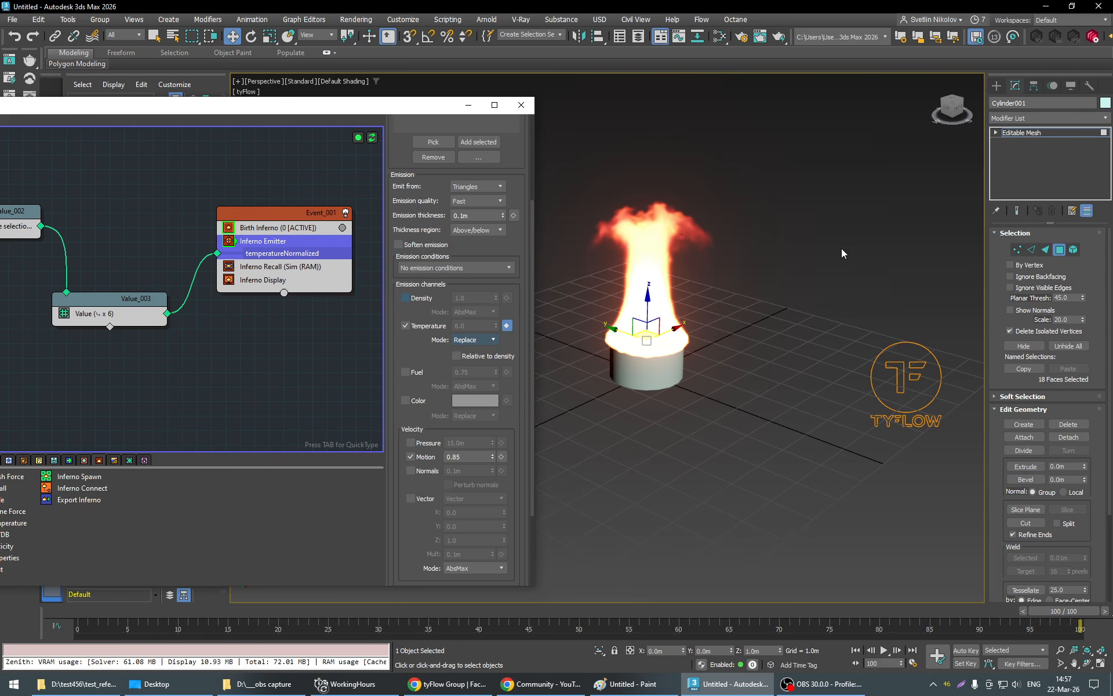
# Leave face editing and rotate the cylinder about 112° around its X axis, turning the emitting cap sideways and down.
pyautogui.click(998, 87)
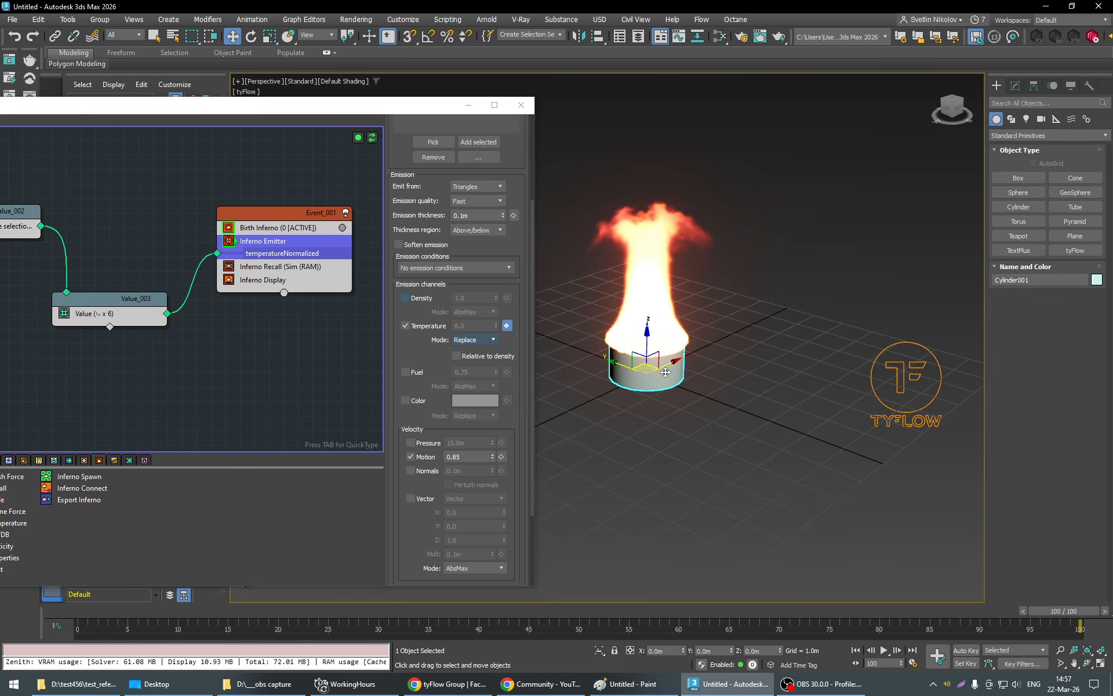
pyautogui.press('e')
pyautogui.moveTo(669, 353); pyautogui.dragTo(693, 467)
pyautogui.keyDown('alt'); pyautogui.moveTo(728, 442); pyautogui.dragTo(754, 428, button='middle'); pyautogui.keyUp('alt')
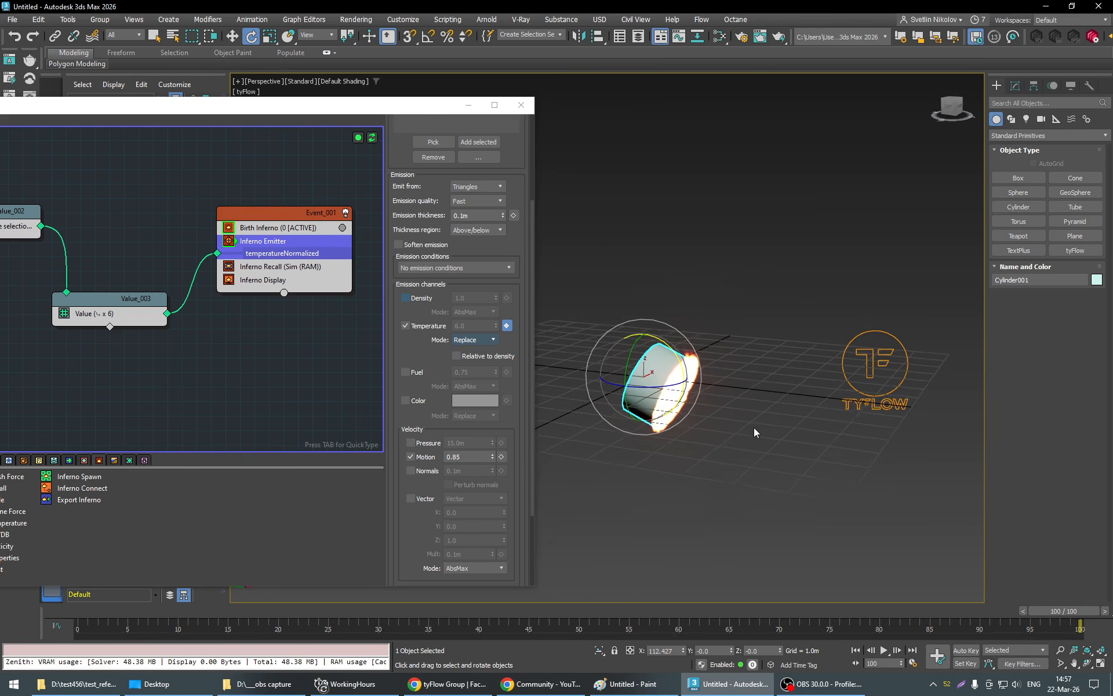
pyautogui.press('q')
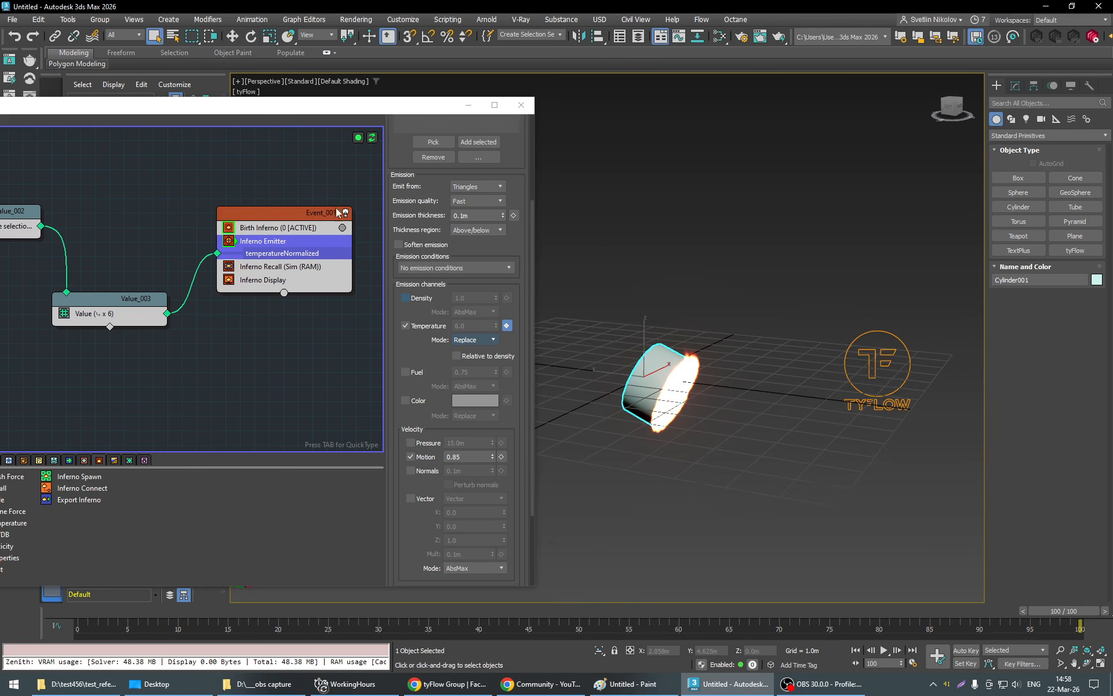
# Disable the emitter's Motion velocity and enable its Normals velocity.
pyautogui.moveTo(342, 107); pyautogui.dragTo(390, 88)
pyautogui.scroll(-3, 571, 351)
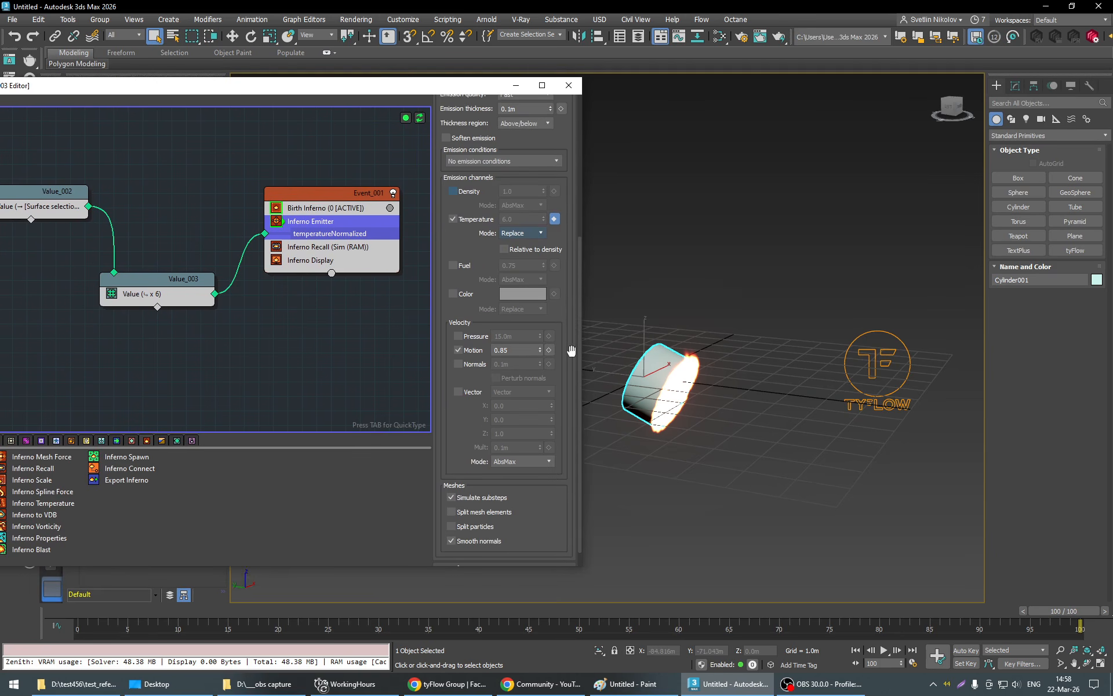
pyautogui.click(471, 350)
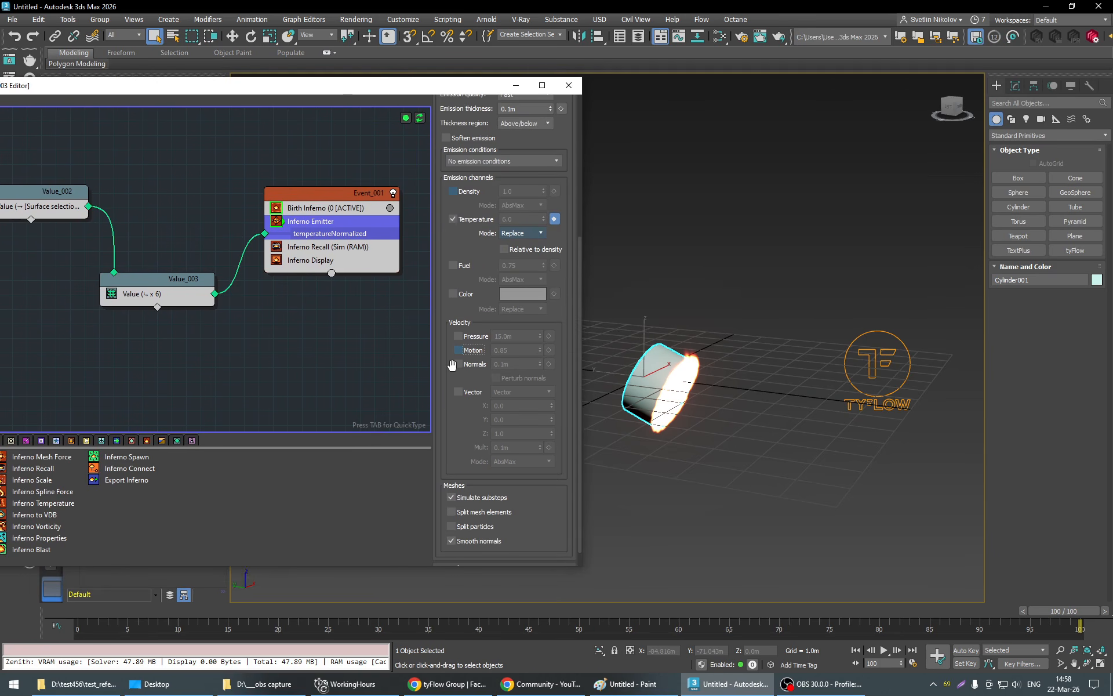
pyautogui.click(458, 364)
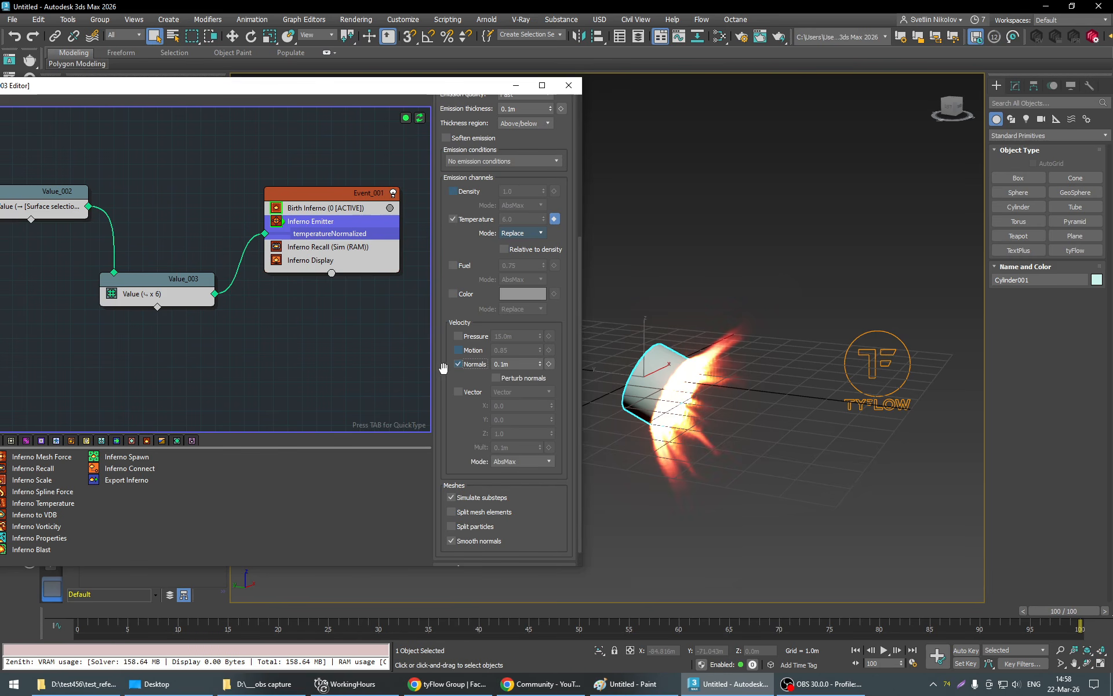
# Set the emitter's Normals velocity to 1.0 m and scrub the simulation to frame 15.
pyautogui.moveTo(1071, 613); pyautogui.dragTo(575, 629)
pyautogui.moveTo(424, 89); pyautogui.dragTo(417, 75)
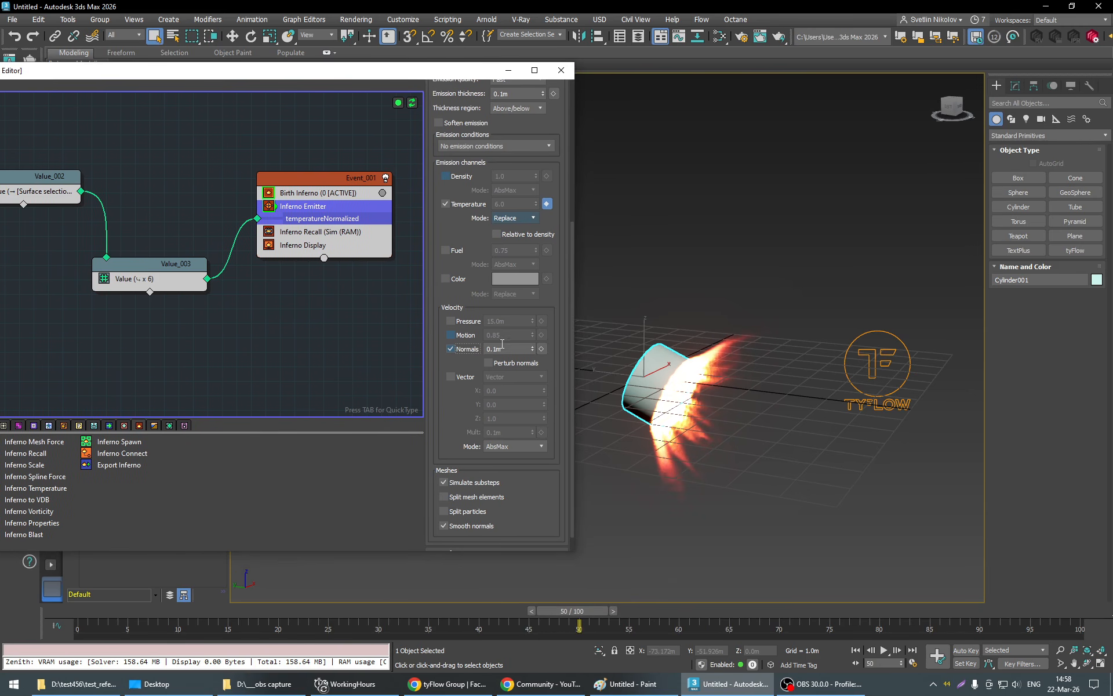
pyautogui.write('1.')
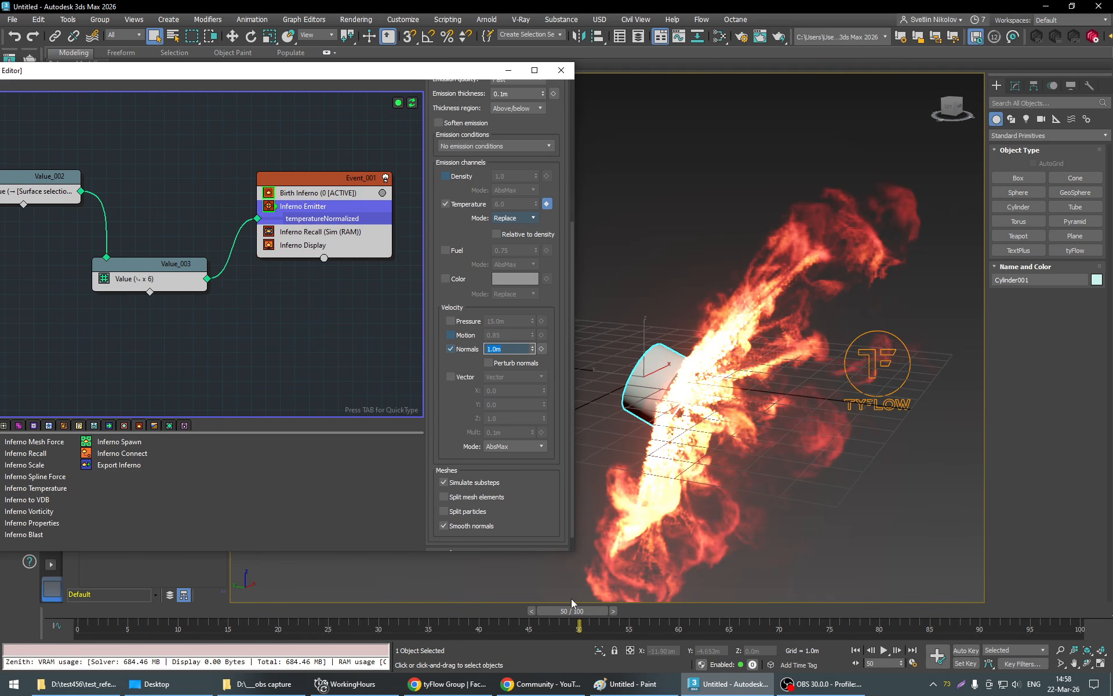
pyautogui.moveTo(572, 611); pyautogui.dragTo(241, 642)
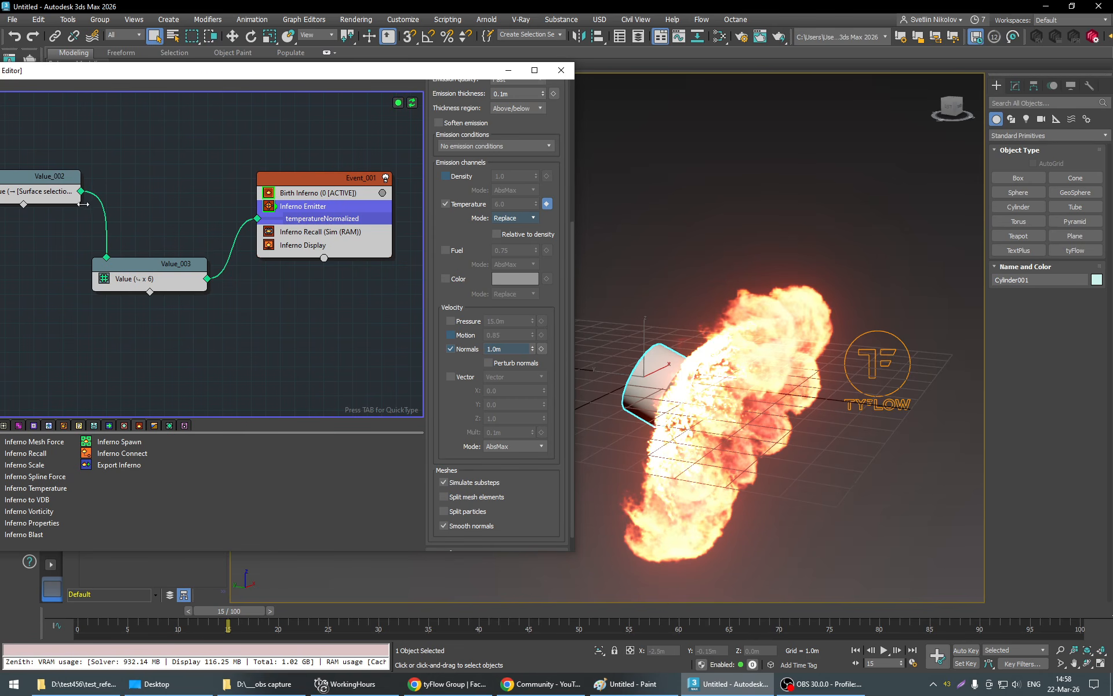
pyautogui.moveTo(221, 199)
pyautogui.mouseDown()
pyautogui.moveTo(259, 221)
pyautogui.moveTo(216, 196)
pyautogui.mouseUp()
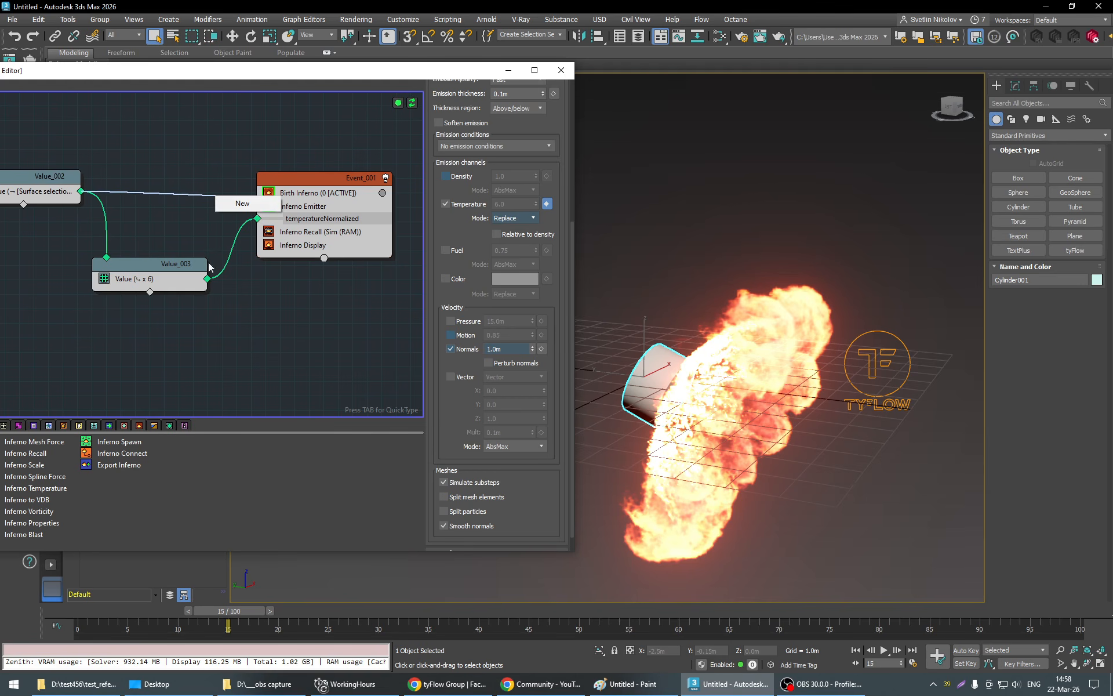
pyautogui.click(178, 146)
pyautogui.moveTo(207, 278); pyautogui.dragTo(217, 228)
# Expose the Inferno Emitter's Normals velocity as an input on the event node.
pyautogui.click(296, 201)
pyautogui.scroll(-5, 447, 452)
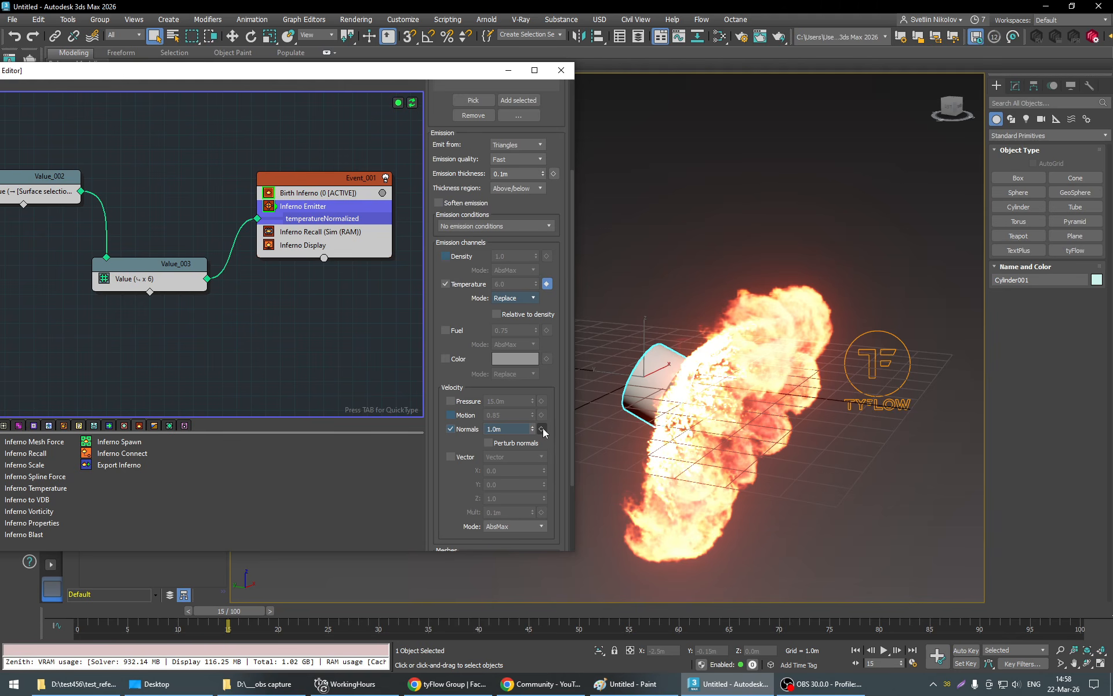
pyautogui.click(542, 428)
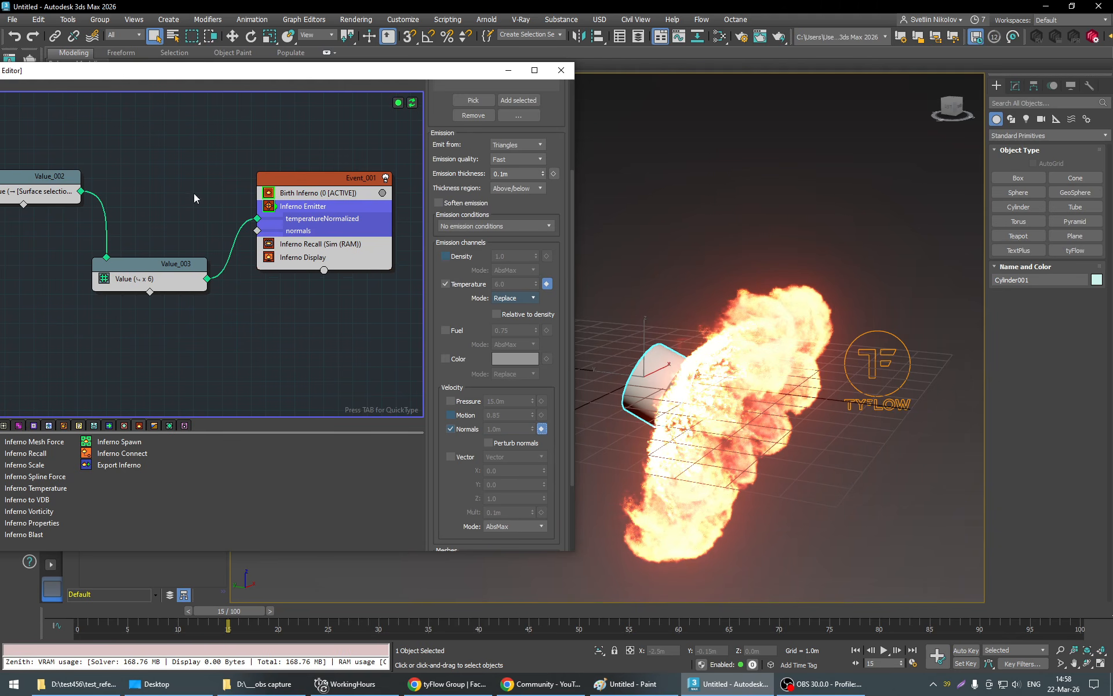
# Branch another Multiply Value operator off the face-selection Value operator and set its value to 7.
pyautogui.moveTo(82, 191); pyautogui.dragTo(148, 165)
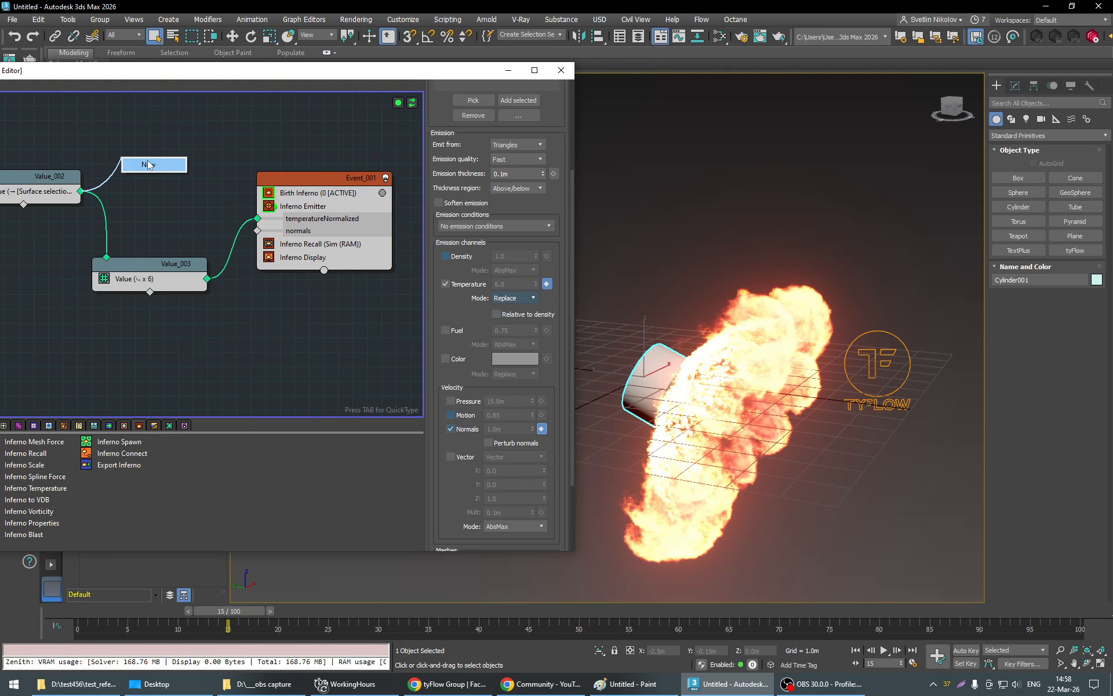
pyautogui.click(149, 166)
pyautogui.click(181, 173)
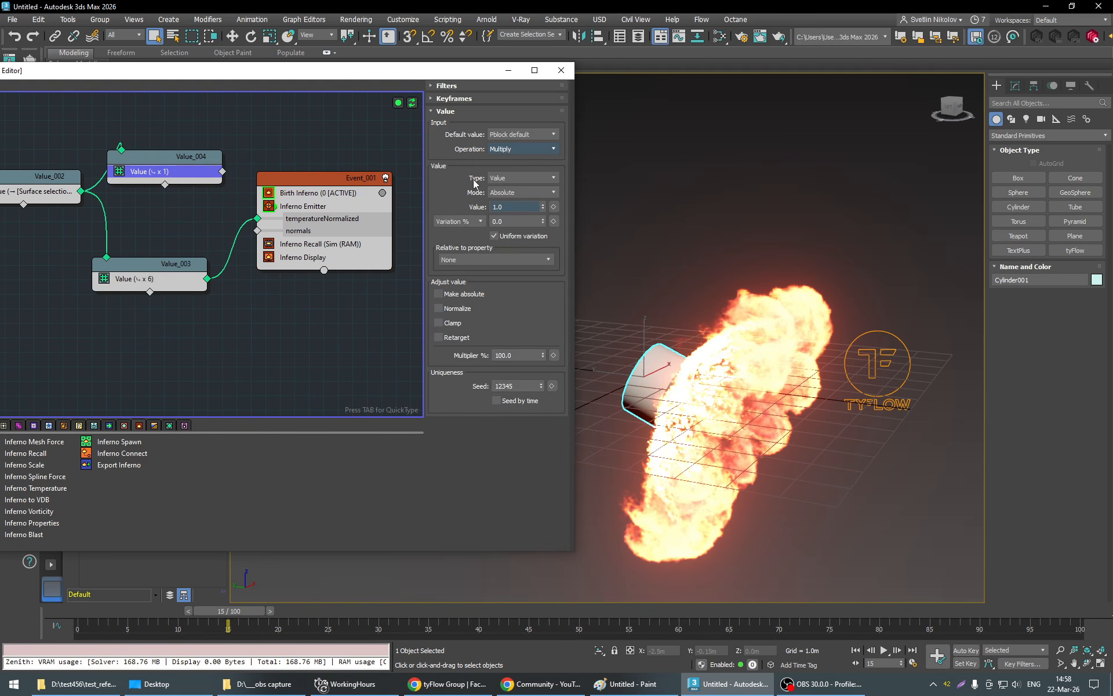
pyautogui.doubleClick(504, 204)
pyautogui.write('7')
pyautogui.click(242, 169)
# Connect the x 7 Value operator to the emitter's normals input and stack the two multiplier nodes beside the event.
pyautogui.moveTo(222, 172); pyautogui.dragTo(257, 230)
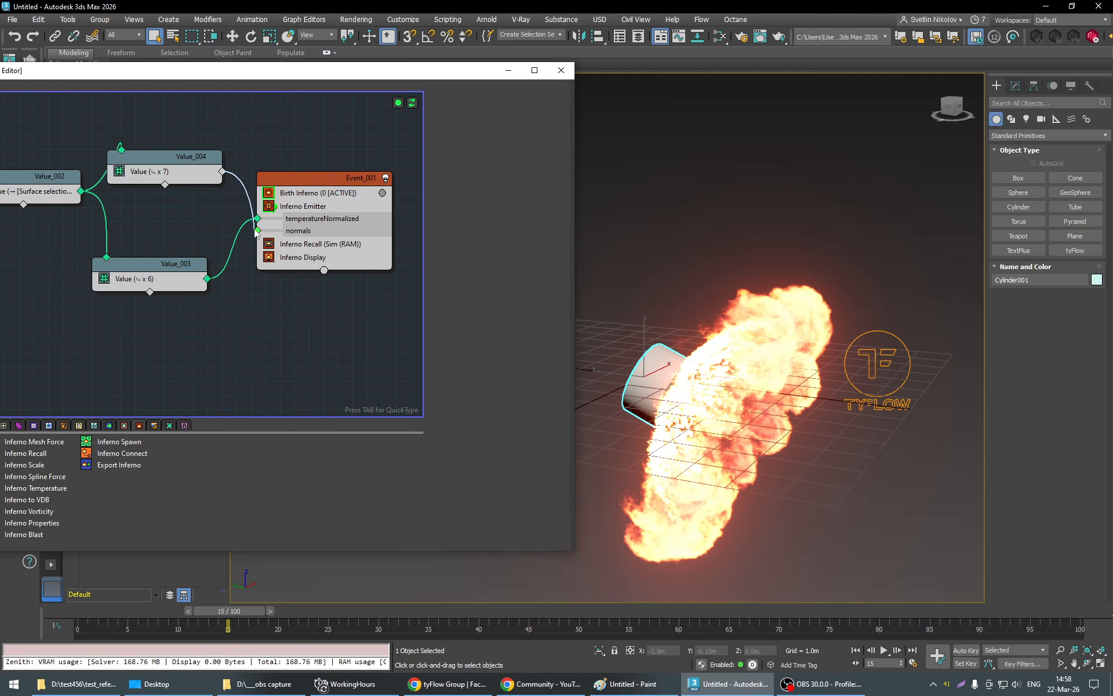
pyautogui.moveTo(178, 166); pyautogui.dragTo(198, 372)
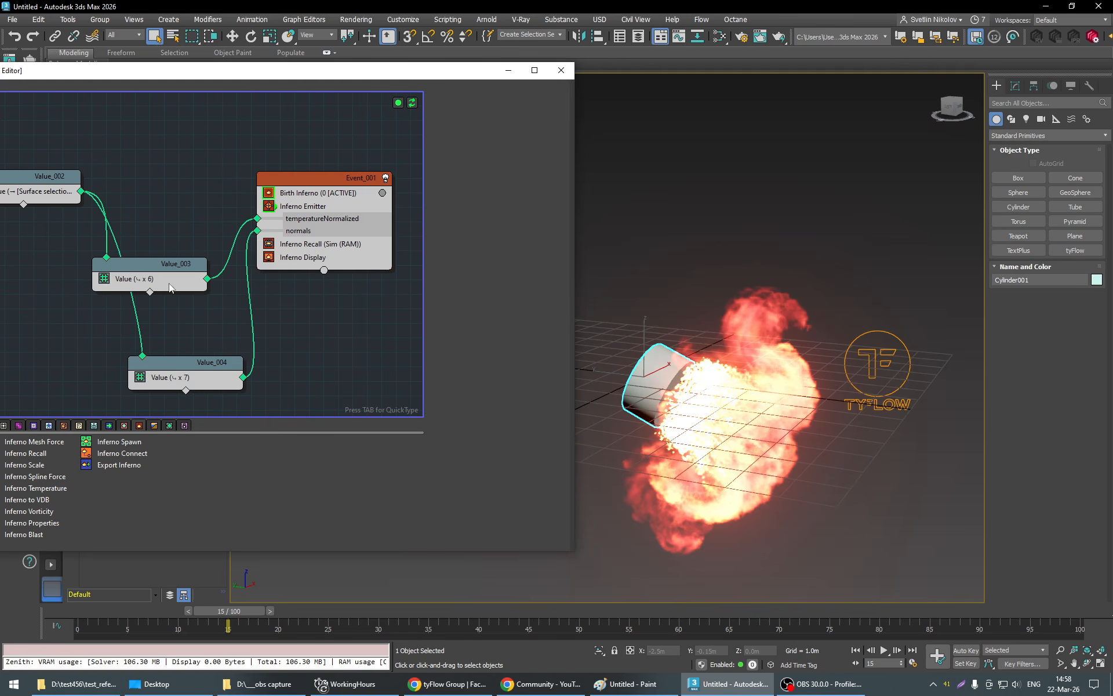
pyautogui.moveTo(169, 283); pyautogui.dragTo(185, 163)
pyautogui.moveTo(170, 376); pyautogui.dragTo(148, 230)
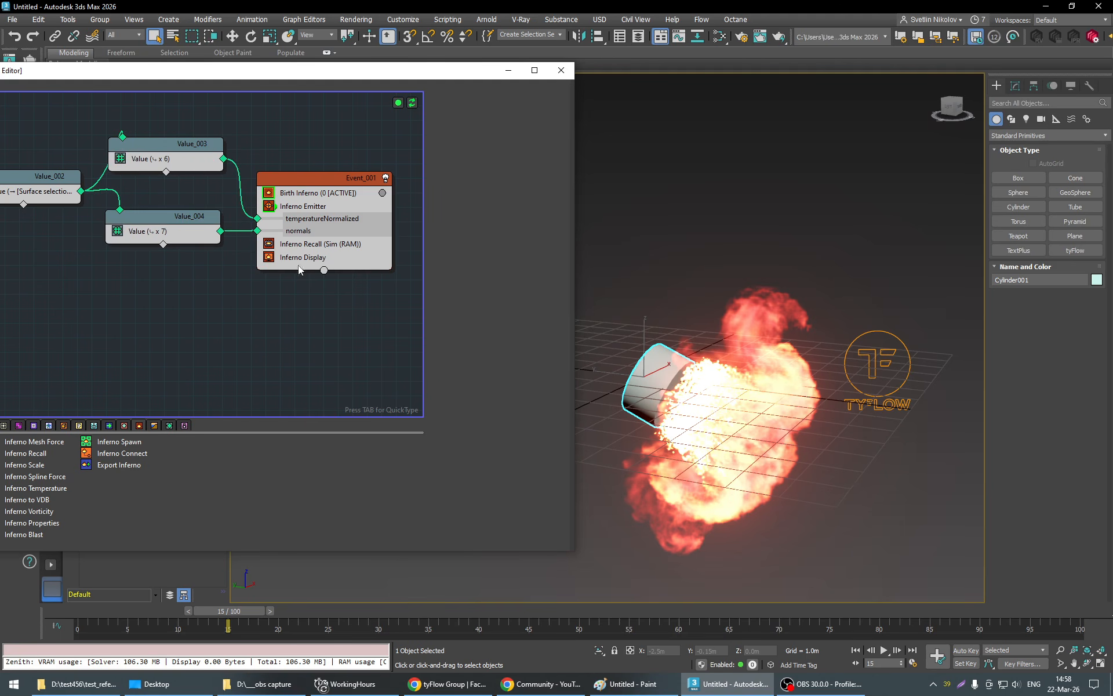
# Scrub the simulation through frame 62 to frame 80 to examine the flame shooting from the cylinder's selected faces.
pyautogui.moveTo(223, 611); pyautogui.dragTo(699, 628)
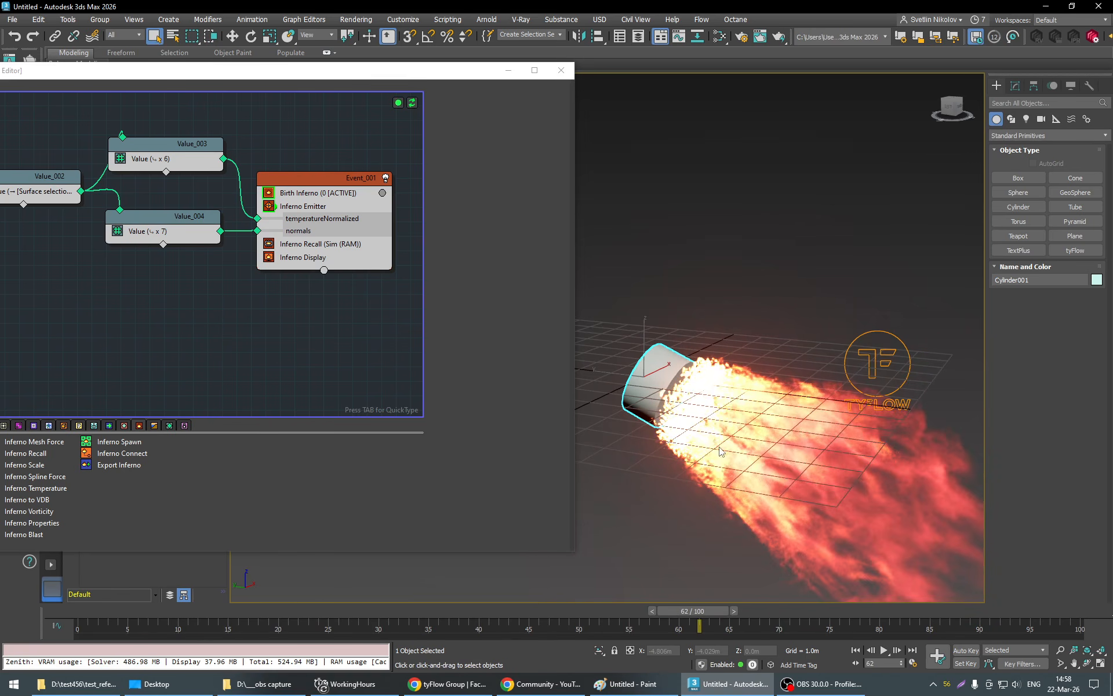
pyautogui.scroll(-2, 715, 452)
pyautogui.moveTo(714, 453); pyautogui.dragTo(706, 446, button='middle')
pyautogui.moveTo(705, 610); pyautogui.dragTo(880, 633)
pyautogui.scroll(5, 732, 453)
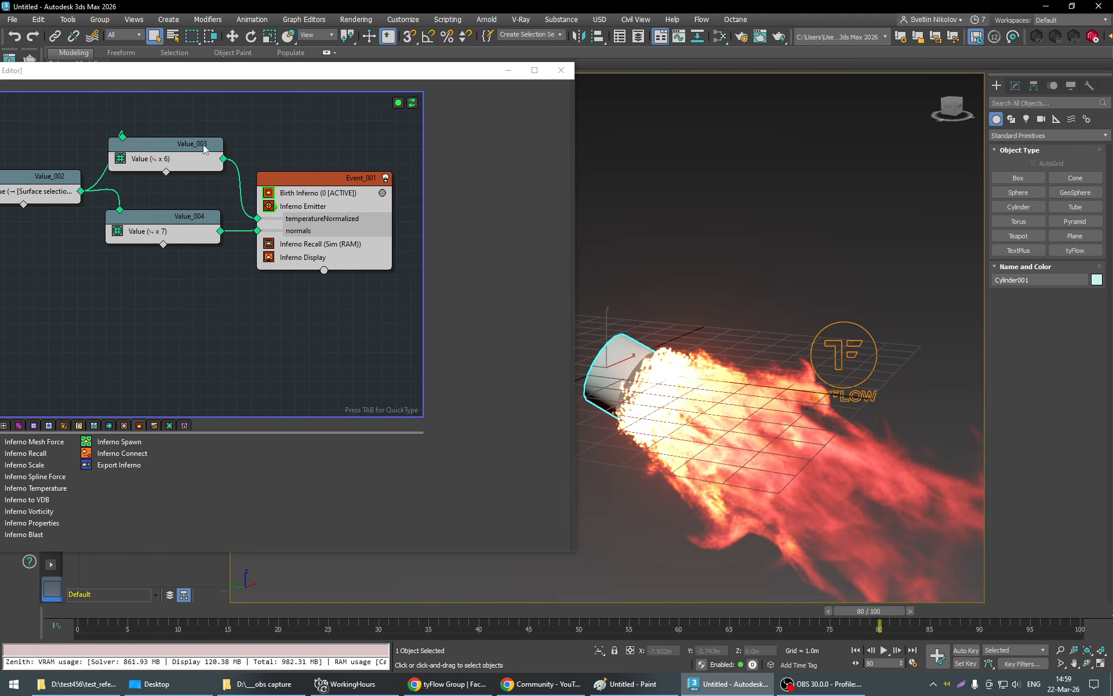
# Try a value of 8 on the temperature multiplier, preview it at frame 57, and restore the value to 6.
pyautogui.click(191, 158)
pyautogui.click(487, 181)
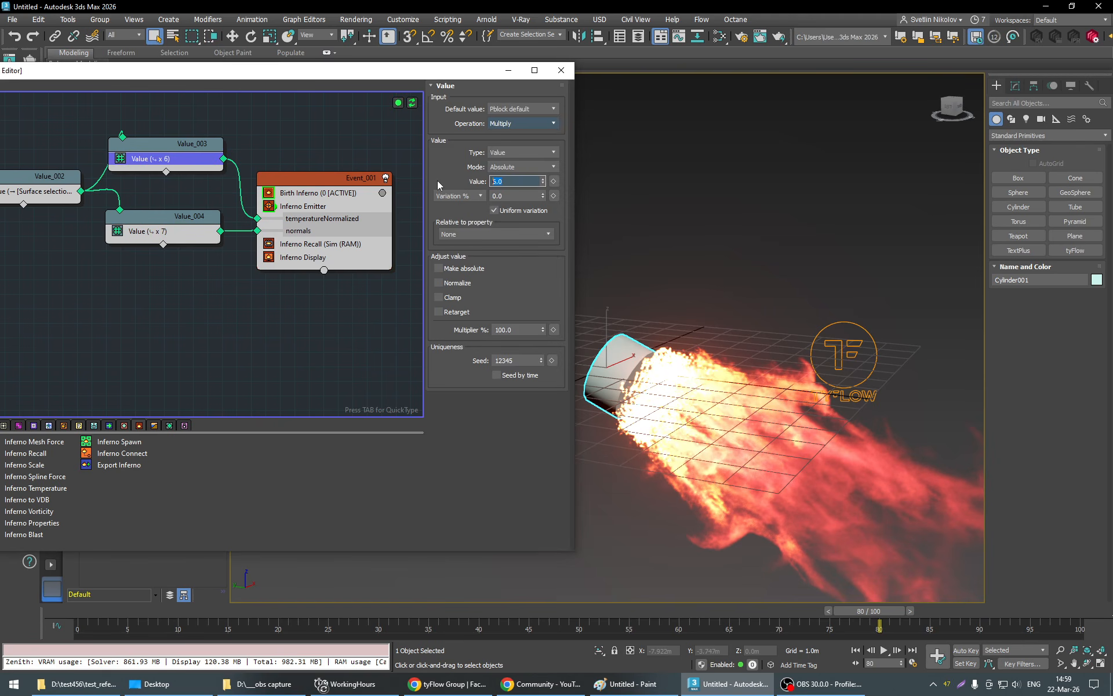
pyautogui.write('8')
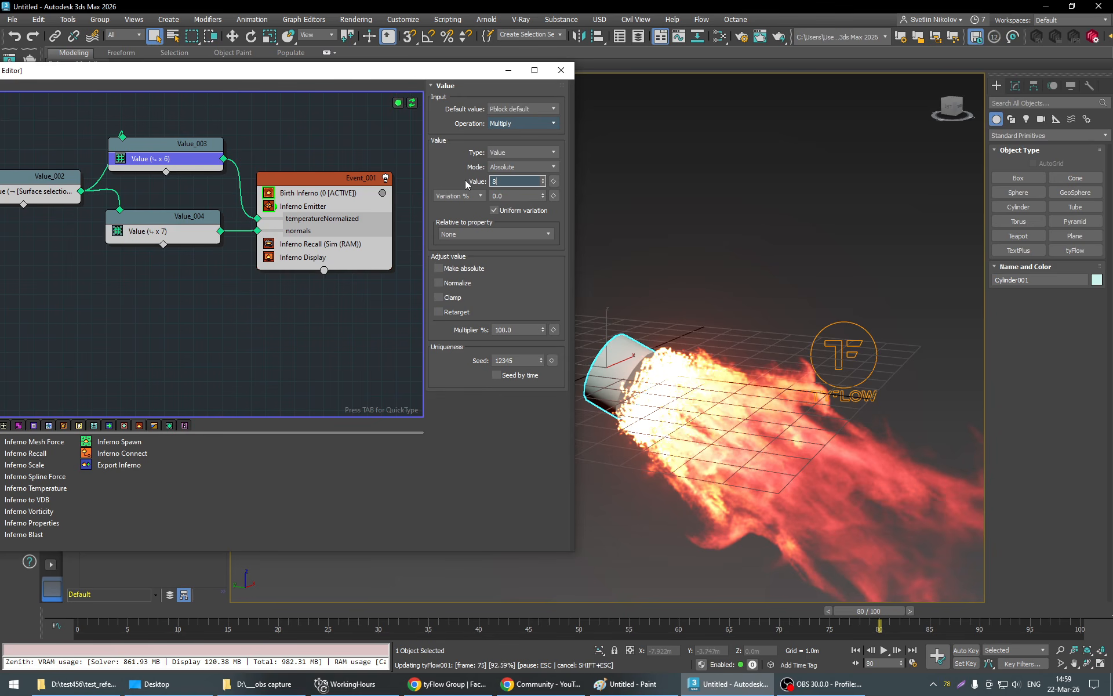
pyautogui.press('Return')
pyautogui.moveTo(875, 616); pyautogui.dragTo(657, 622)
pyautogui.scroll(-3, 775, 453)
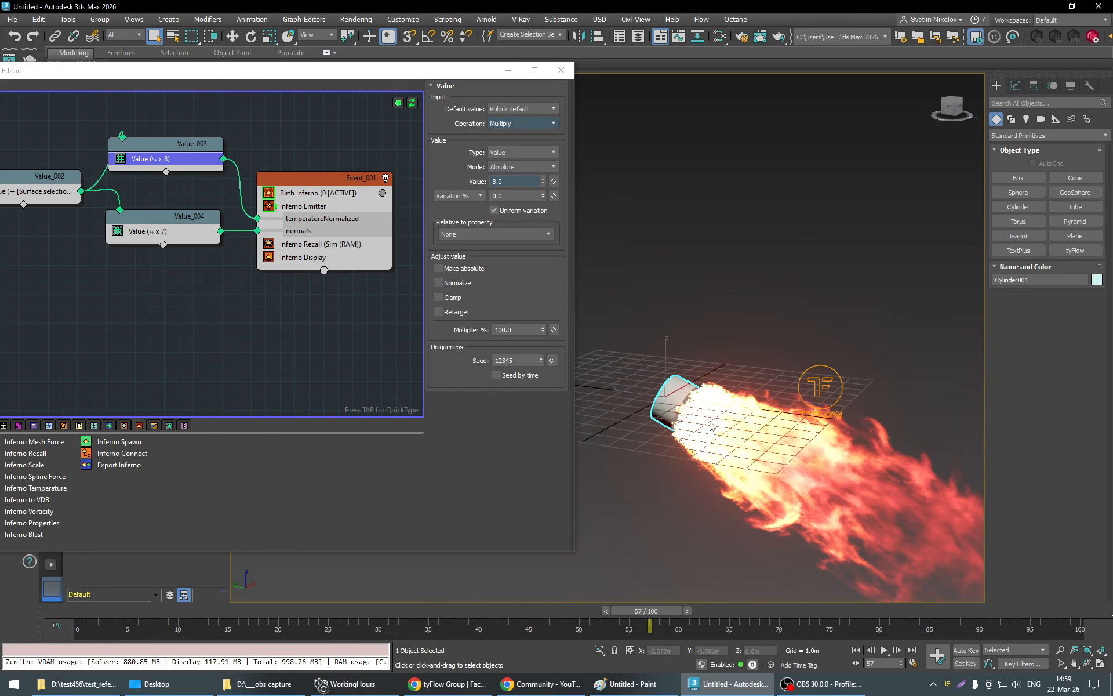
pyautogui.write('6')
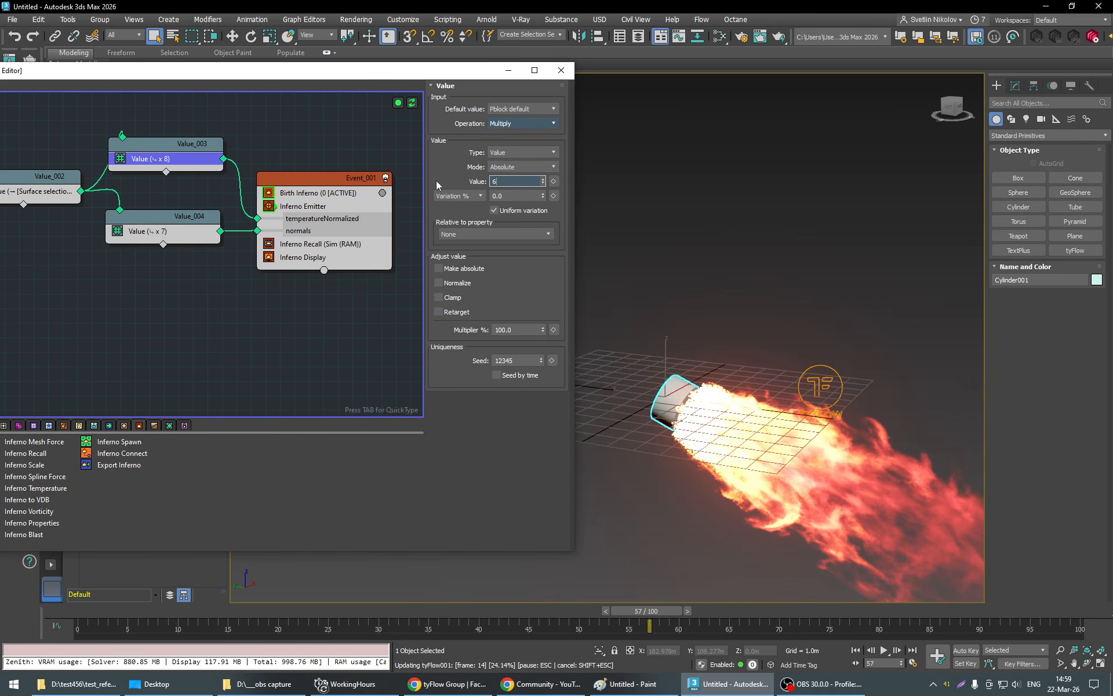
# Turn off Smooth normals in the Inferno Emitter's mesh settings and scrub the simulation back to frame 21.
pyautogui.click(290, 207)
pyautogui.scroll(-5, 559, 421)
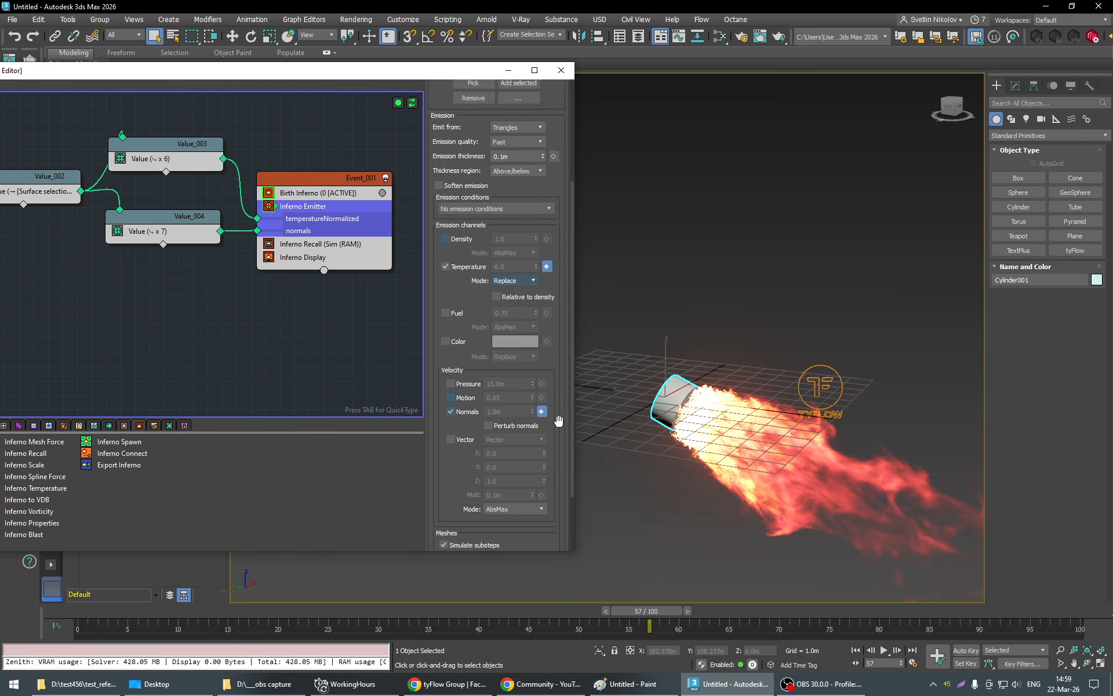
pyautogui.scroll(1, 487, 488)
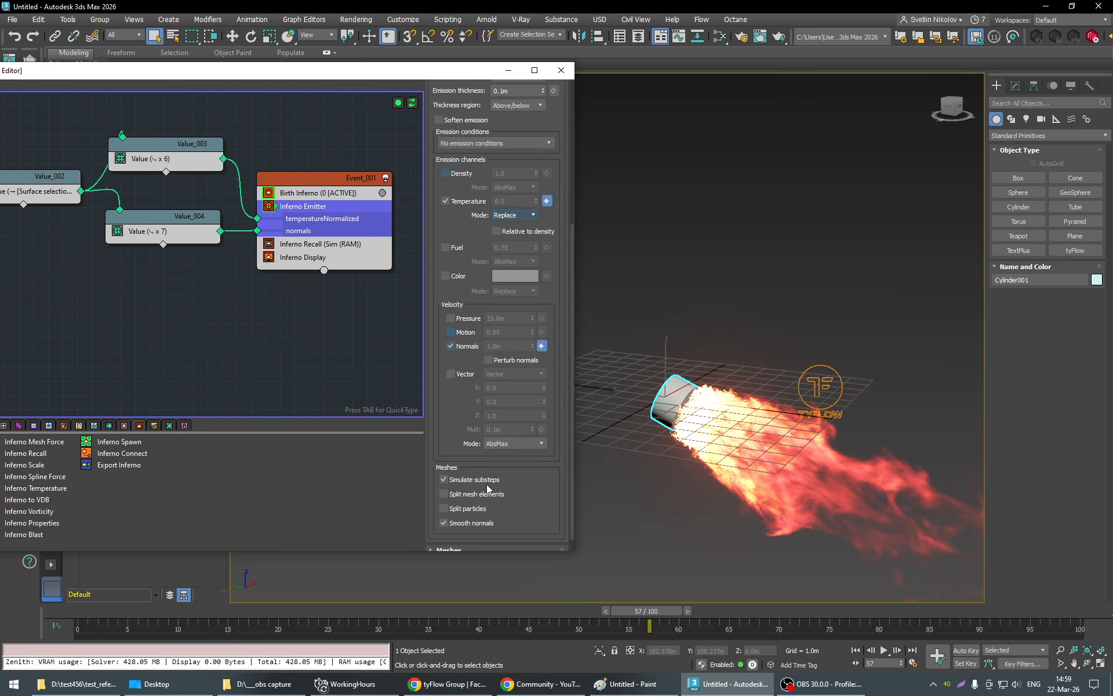
pyautogui.click(461, 525)
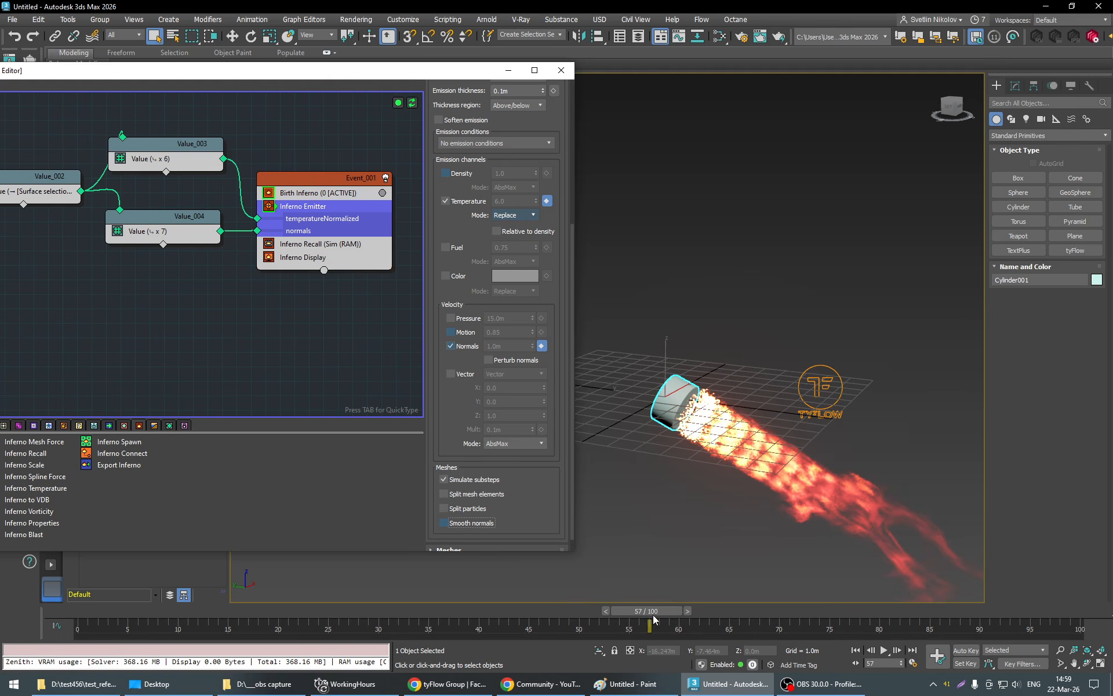
pyautogui.moveTo(653, 619); pyautogui.dragTo(287, 620)
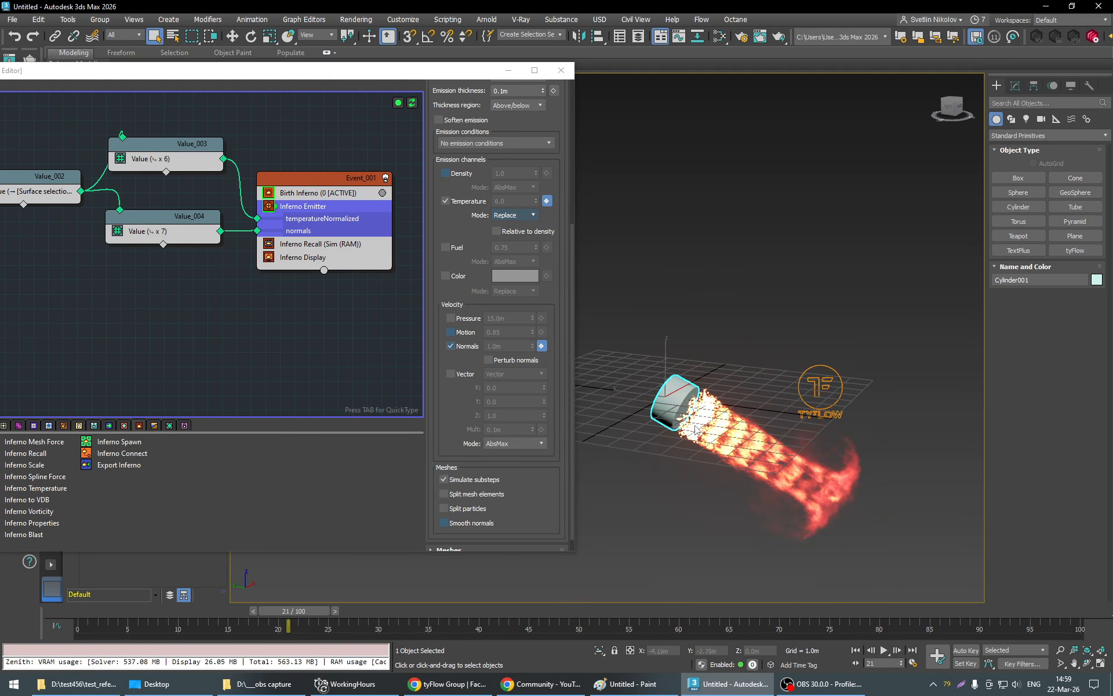
# Re-enable the emitter's Smooth normals option to compare the flame at frame 42, and undo that change.
pyautogui.click(471, 522)
pyautogui.click(532, 611)
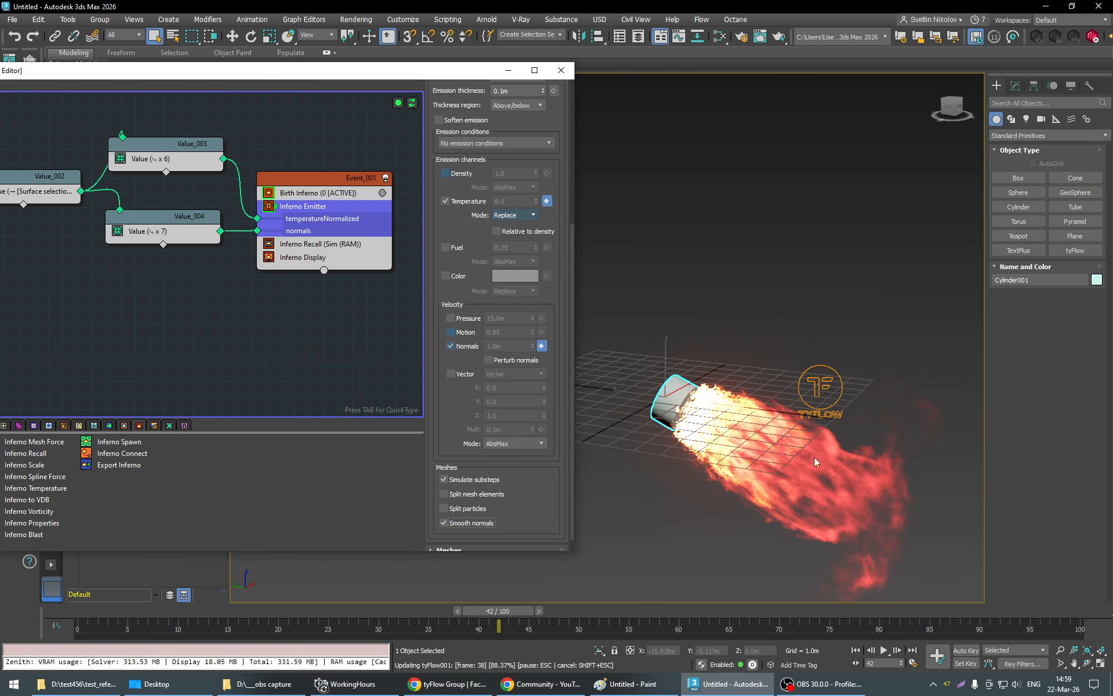
pyautogui.hotkey('ctrl', 'z')
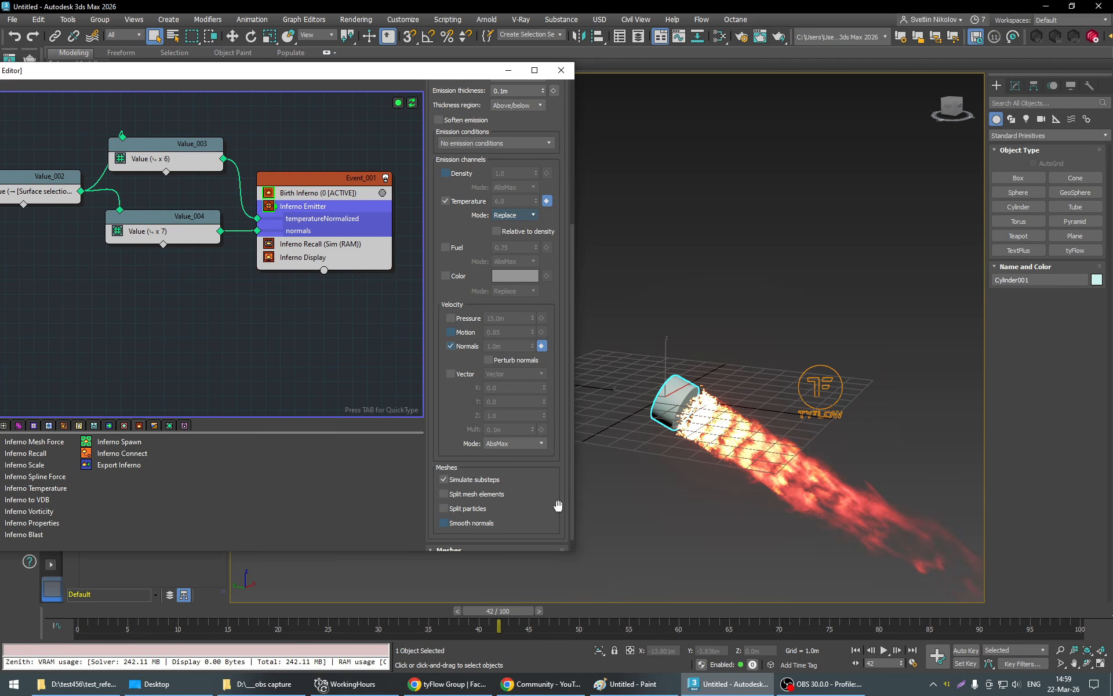
# Set the Inferno Emitter's velocity mode to Replace and preview the jet around frame 41.
pyautogui.click(510, 443)
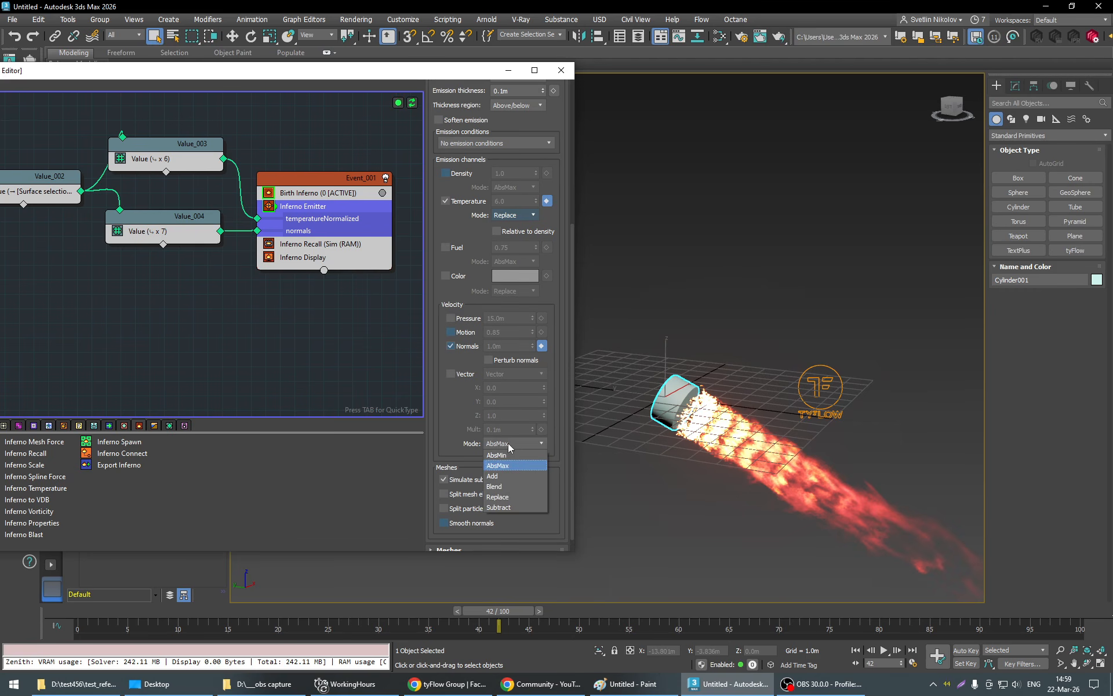
pyautogui.click(500, 497)
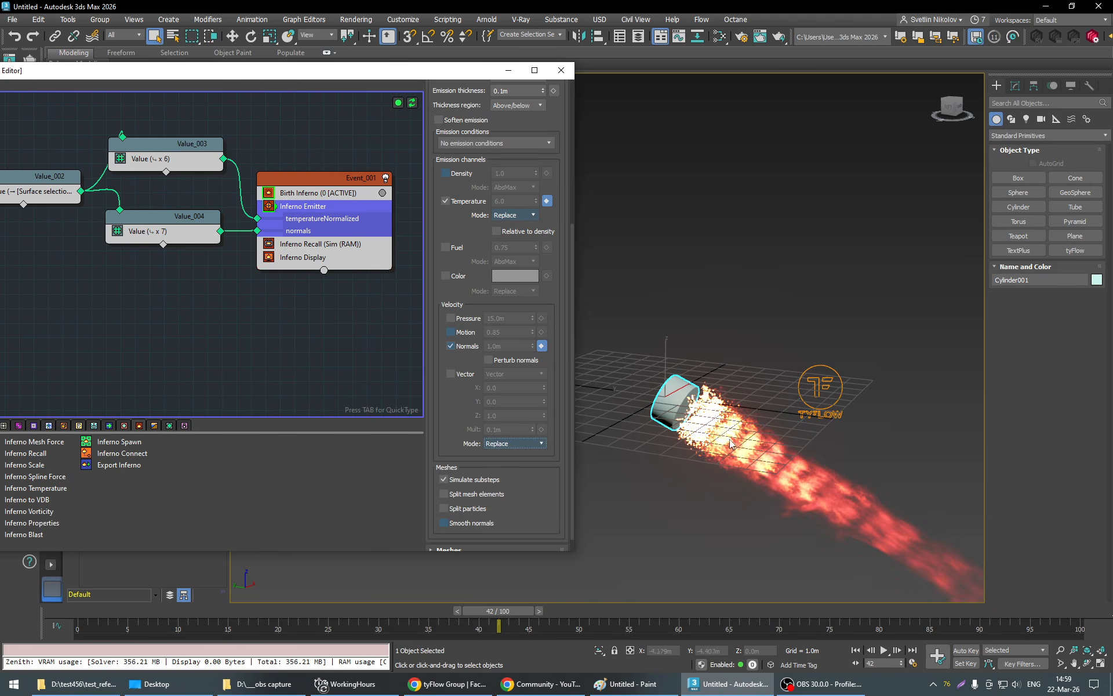
pyautogui.moveTo(522, 614); pyautogui.dragTo(489, 623)
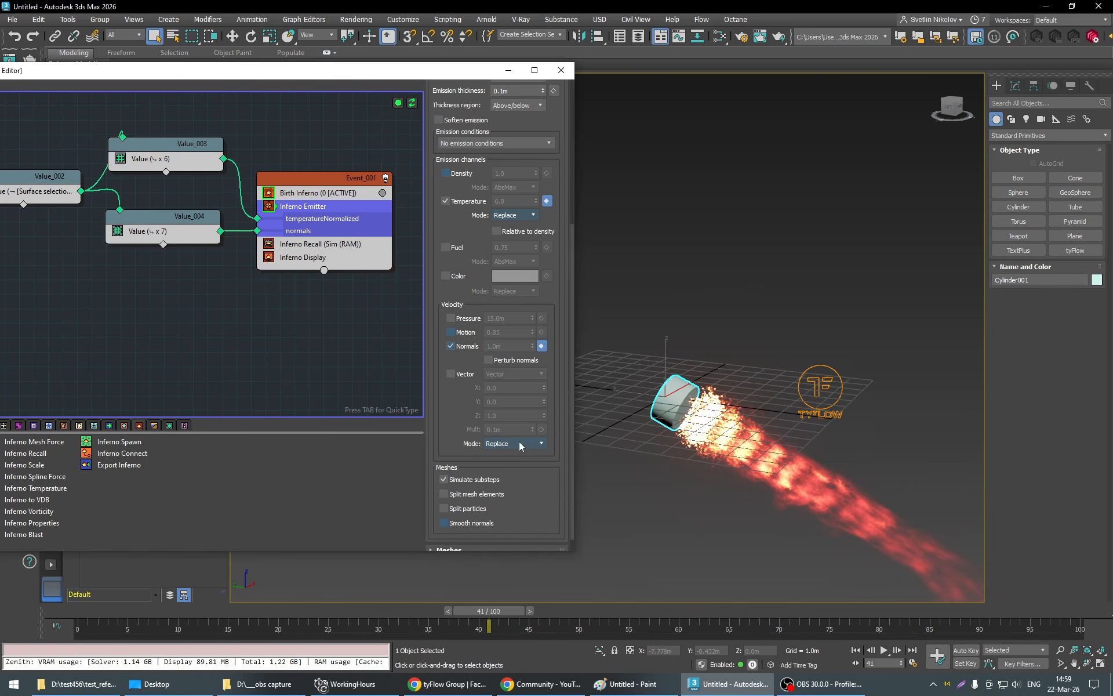
# Inspect the jet from another angle at frames 86 and 65, moving the flow editor aside to uncover the viewport.
pyautogui.scroll(-1, 558, 407)
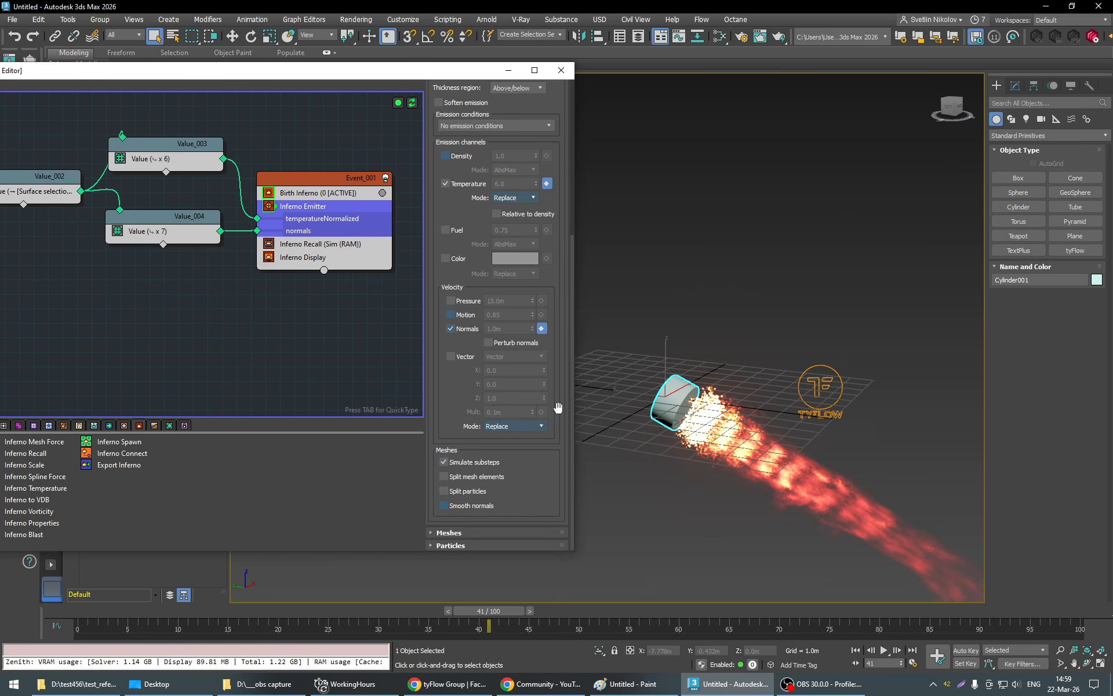
pyautogui.moveTo(697, 453)
pyautogui.keyDown('alt'); pyautogui.mouseDown(button='middle')
pyautogui.moveTo(686, 443)
pyautogui.moveTo(726, 457)
pyautogui.moveTo(708, 444)
pyautogui.mouseUp(button='middle'); pyautogui.keyUp('alt')
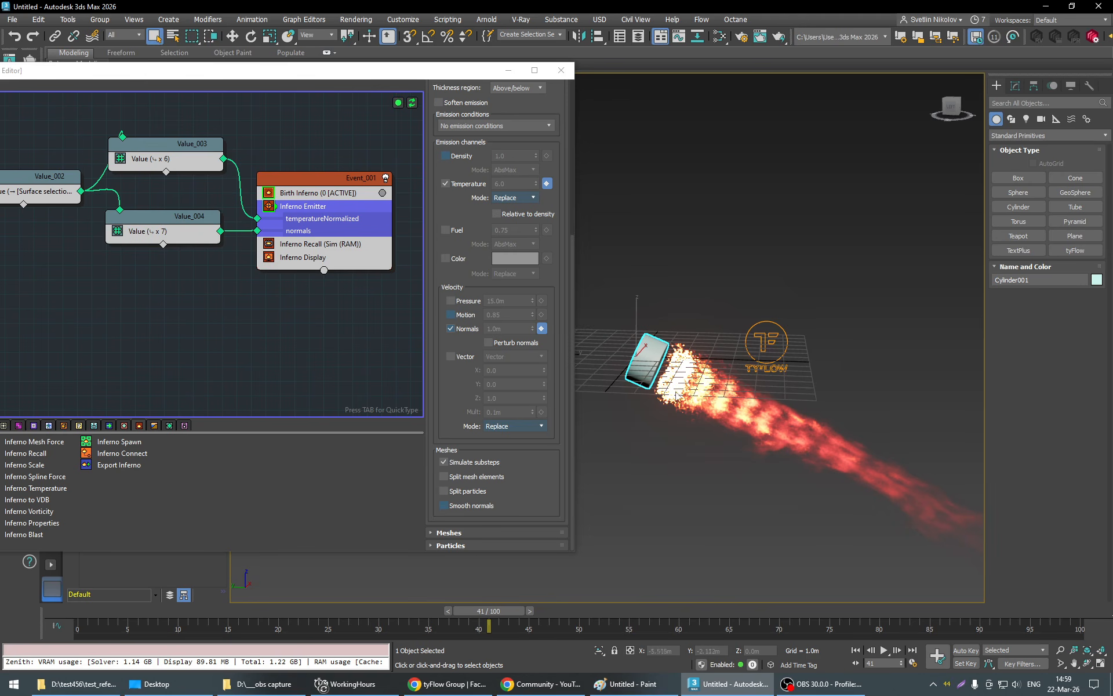
pyautogui.keyDown('alt'); pyautogui.moveTo(676, 395); pyautogui.dragTo(696, 393, button='middle'); pyautogui.keyUp('alt')
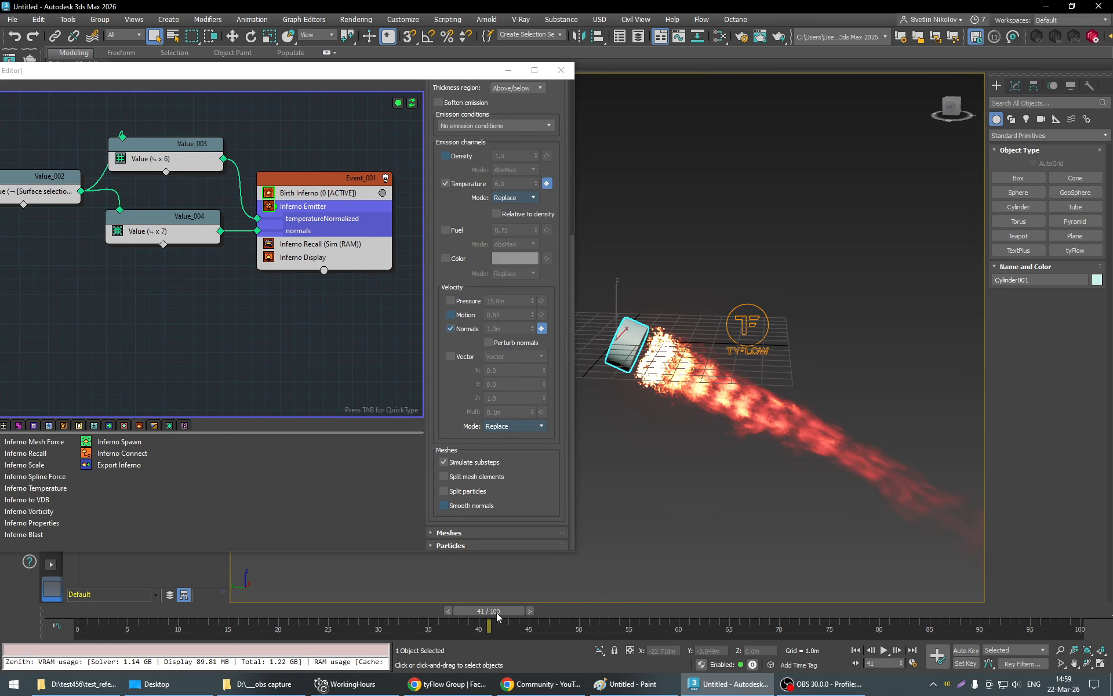
pyautogui.moveTo(497, 615); pyautogui.dragTo(951, 618)
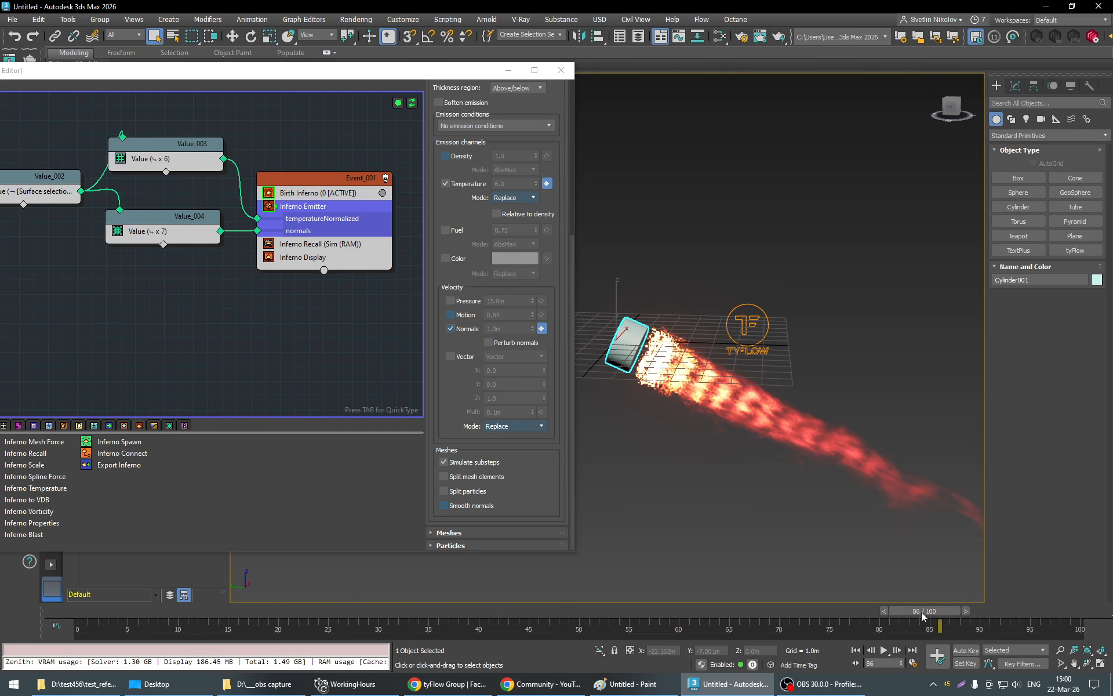
pyautogui.moveTo(922, 617); pyautogui.dragTo(726, 661)
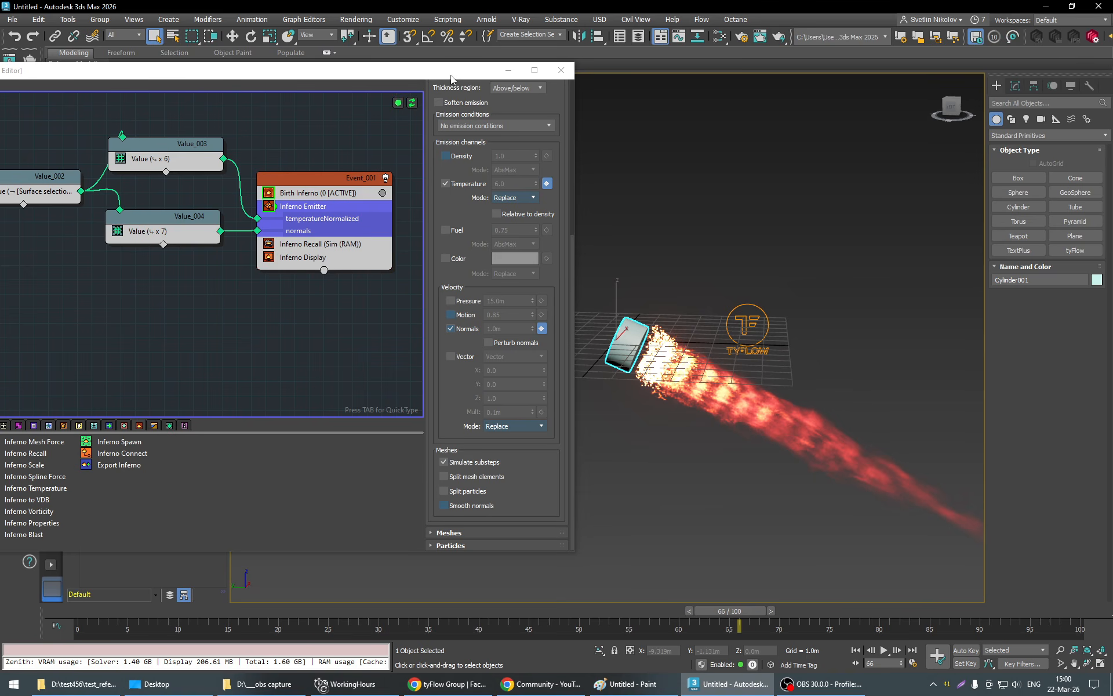
pyautogui.moveTo(450, 75); pyautogui.dragTo(465, 80)
pyautogui.moveTo(362, 77); pyautogui.dragTo(277, 68)
pyautogui.moveTo(747, 613); pyautogui.dragTo(729, 652)
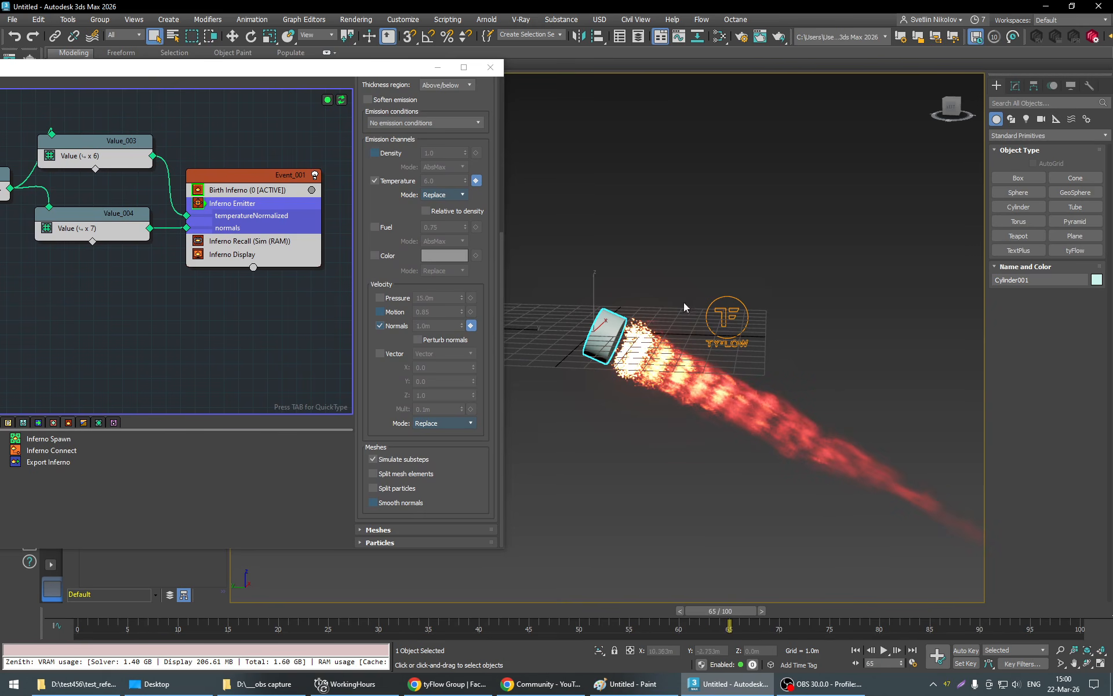
# Set the Birth Inferno solver's advection to Backtrace and check the jet at frame 62.
pyautogui.scroll(5, 490, 296)
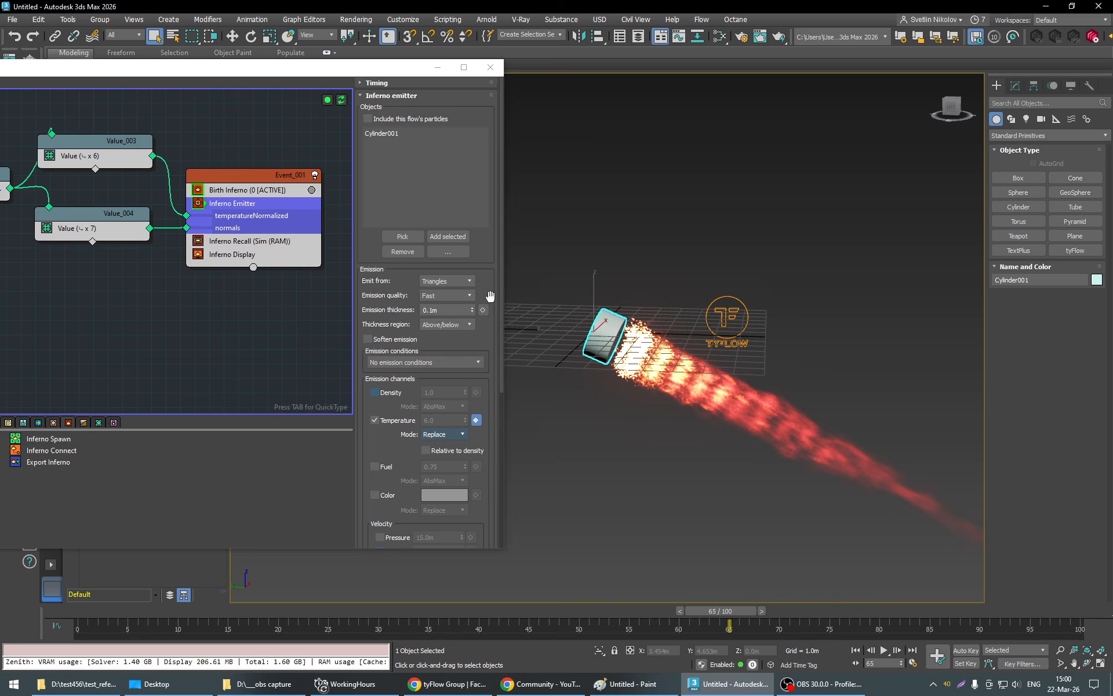
pyautogui.click(251, 191)
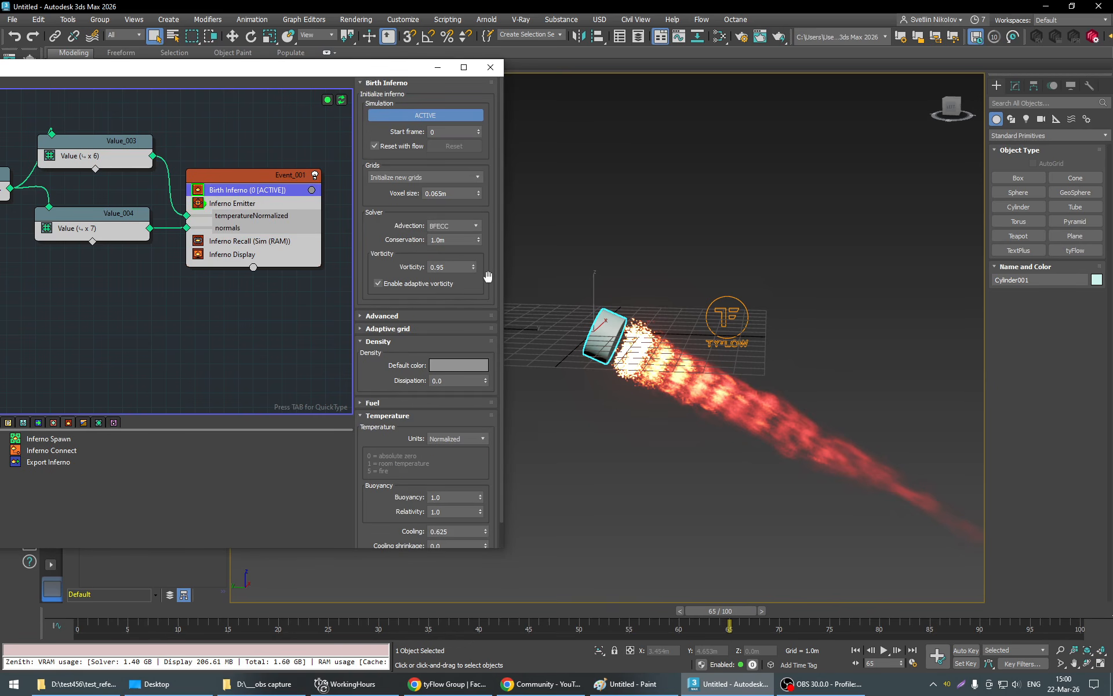
pyautogui.click(451, 228)
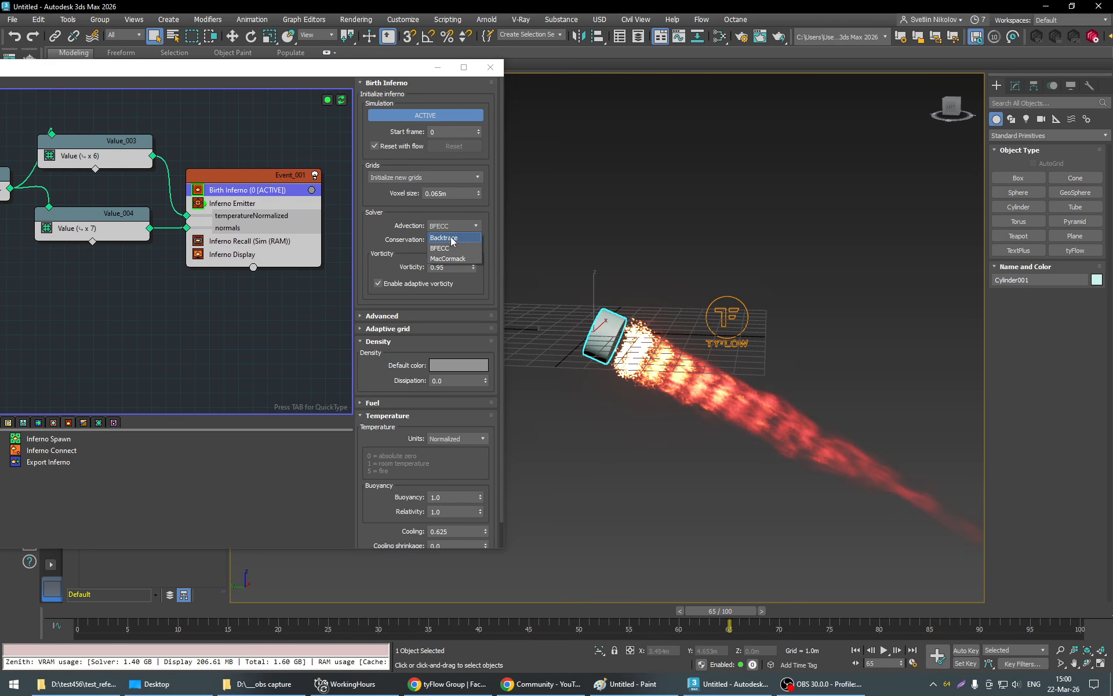
pyautogui.click(455, 238)
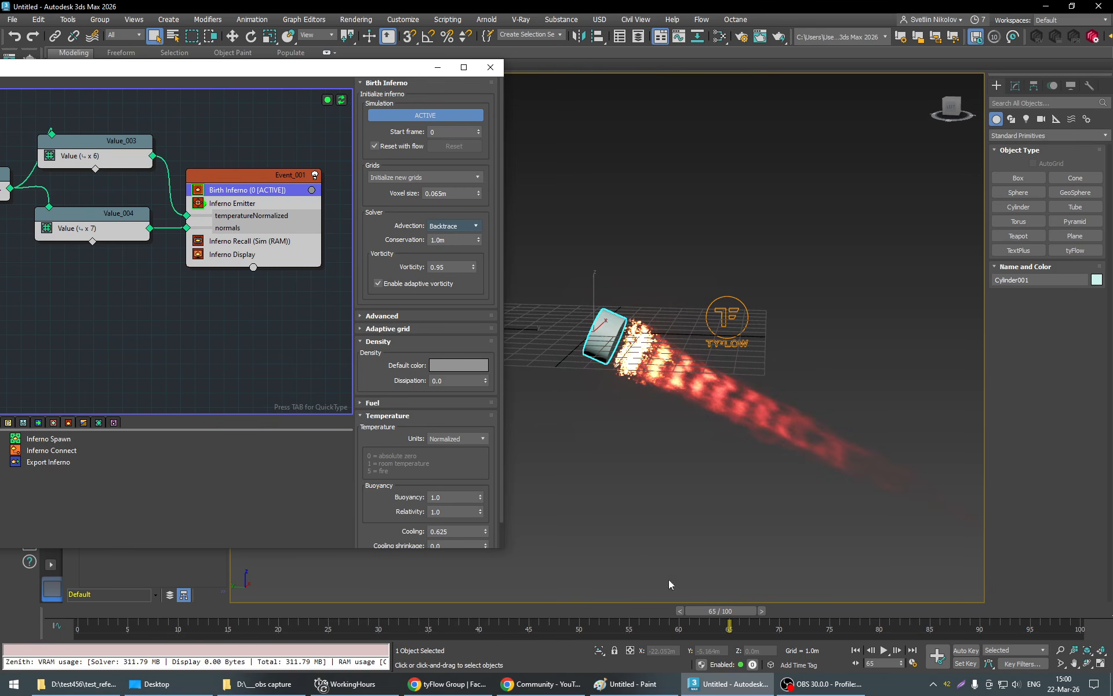
pyautogui.moveTo(726, 613); pyautogui.dragTo(699, 612)
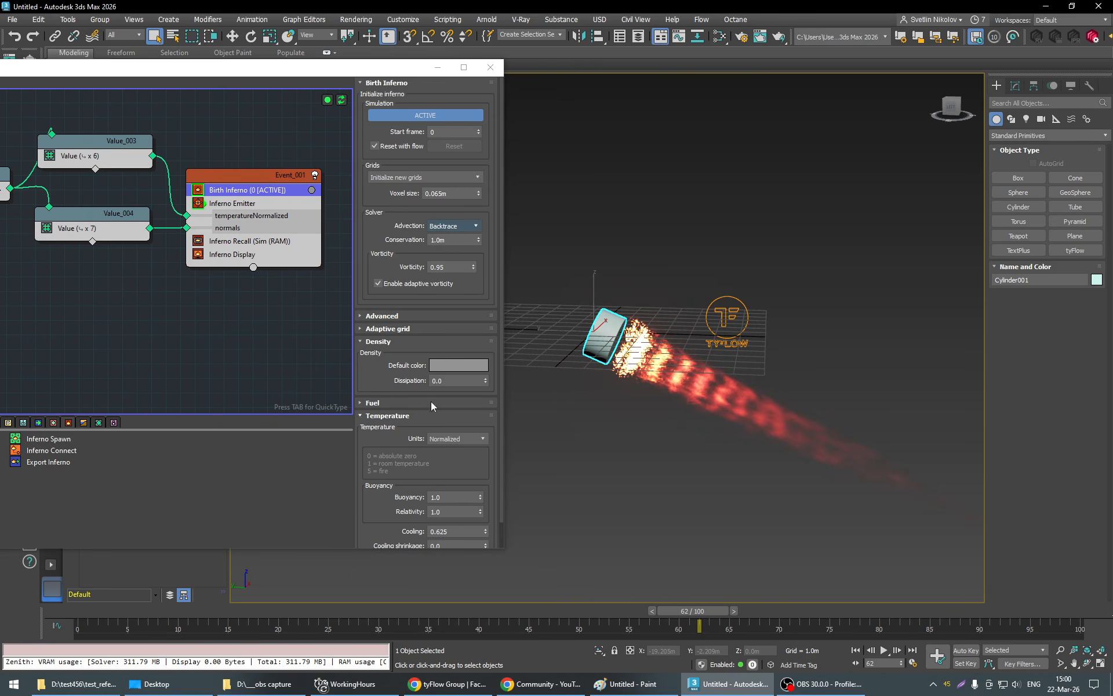
# Set the Birth Inferno vorticity to 0 and scrub between frames 50 and 68 to check the jet.
pyautogui.doubleClick(452, 267)
pyautogui.write('0')
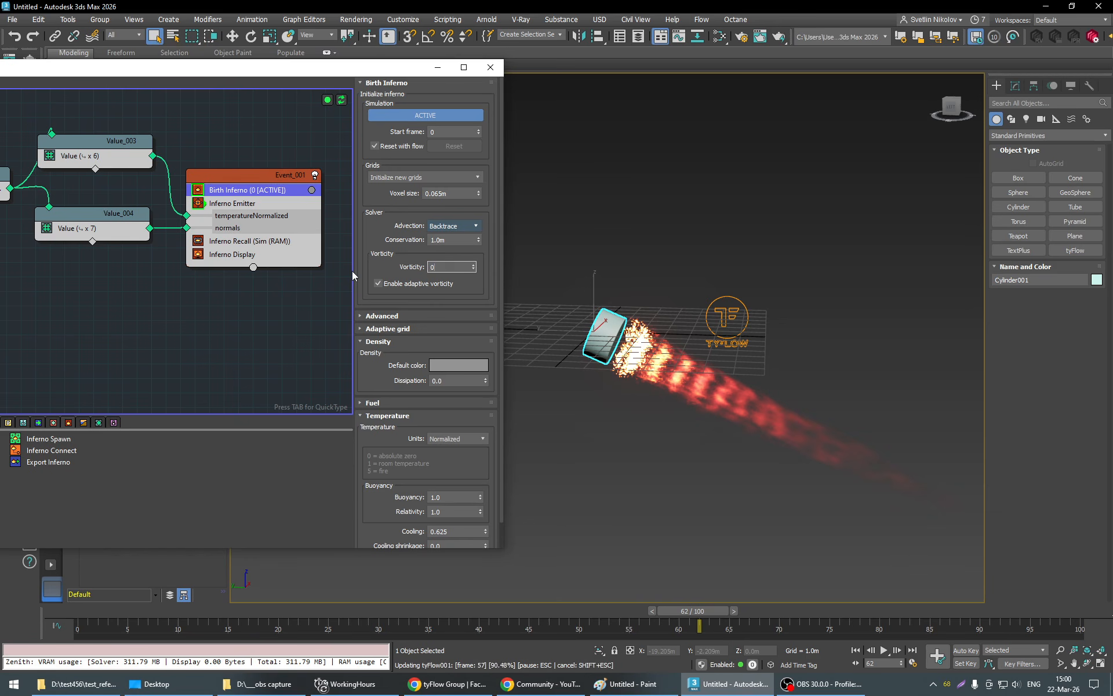
pyautogui.press('Return')
pyautogui.moveTo(714, 615); pyautogui.dragTo(595, 637)
pyautogui.moveTo(865, 458); pyautogui.dragTo(826, 445, button='middle')
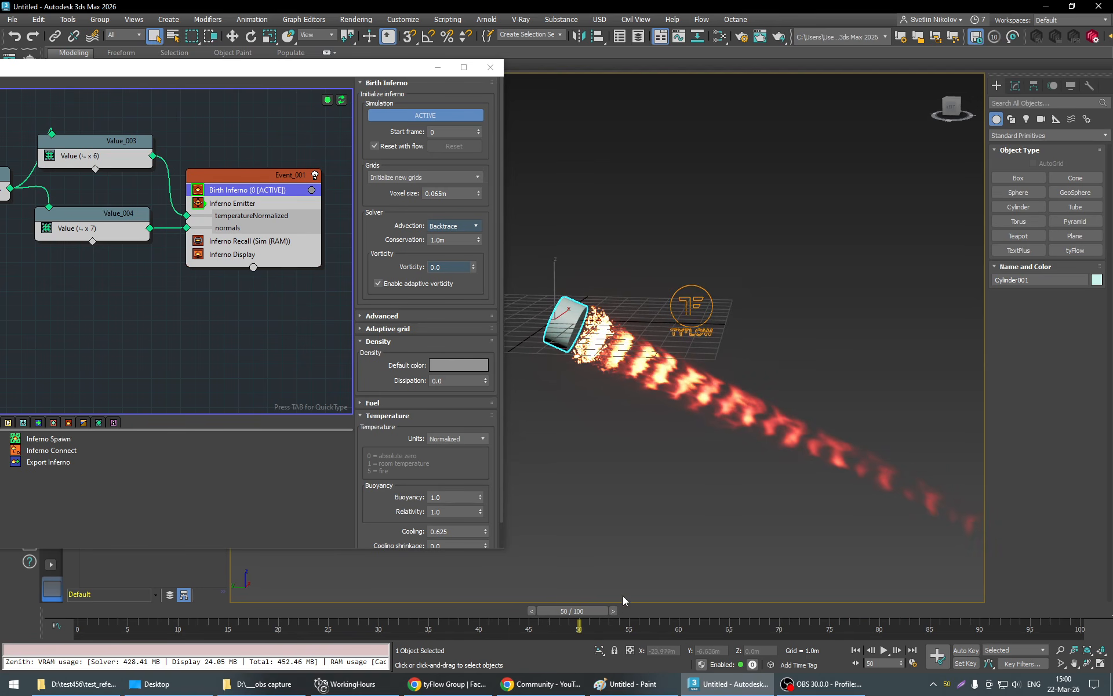
pyautogui.moveTo(601, 622); pyautogui.dragTo(759, 621)
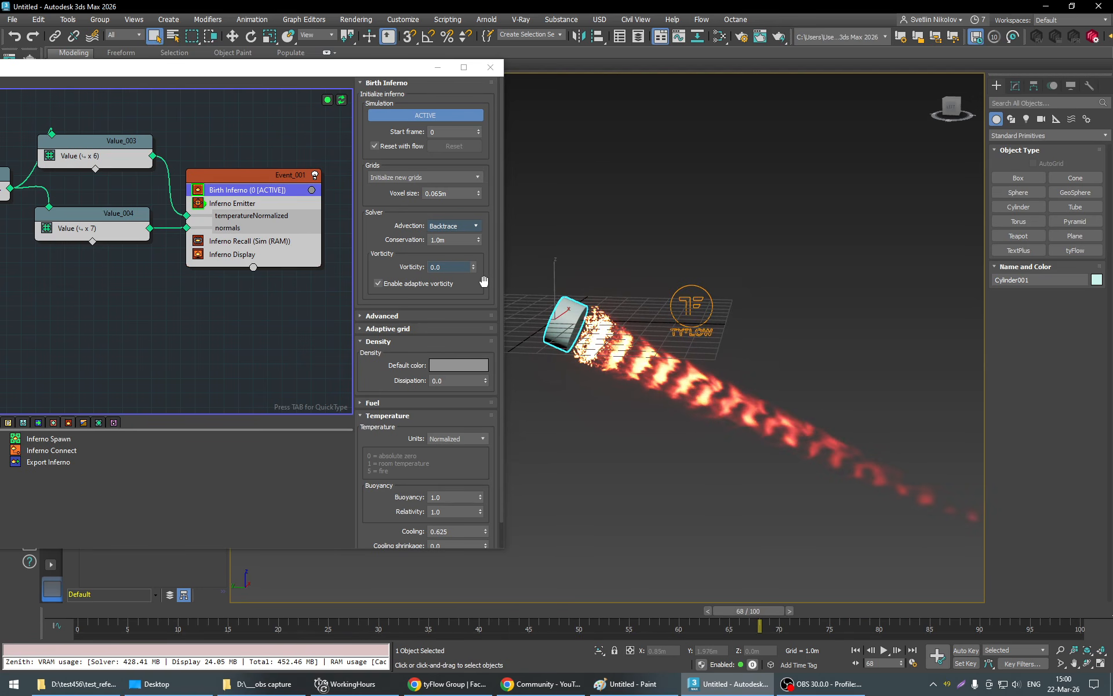
# Turn off Multi-grid conservation in Birth Inferno's advanced settings and play the simulation through to frame 100.
pyautogui.click(381, 316)
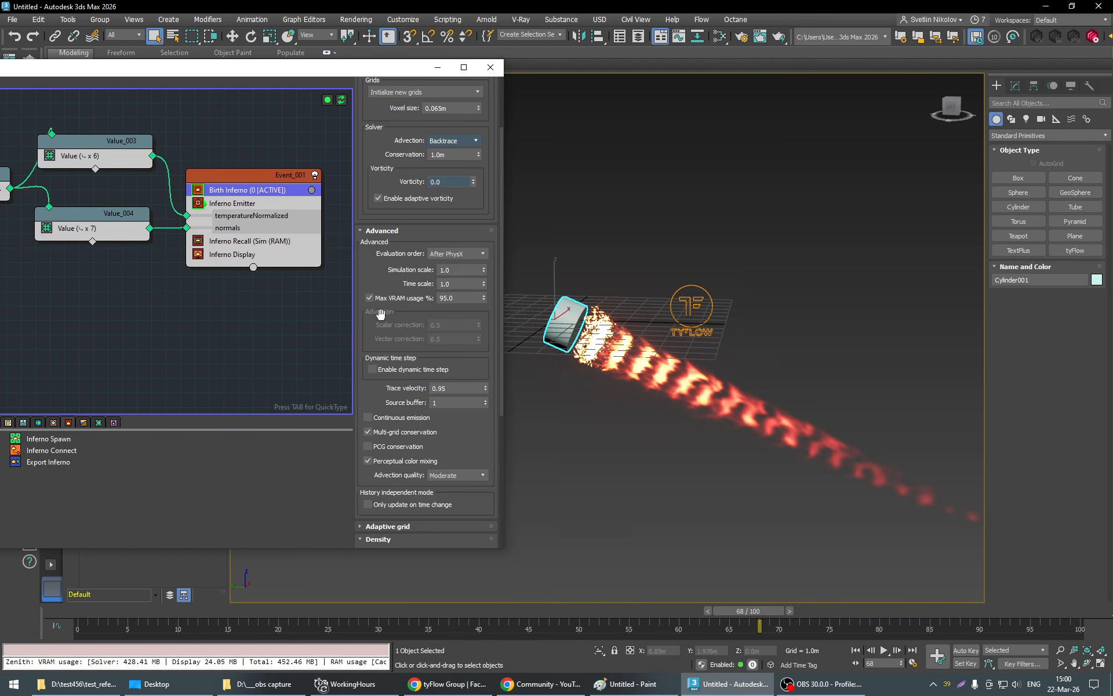
pyautogui.click(368, 433)
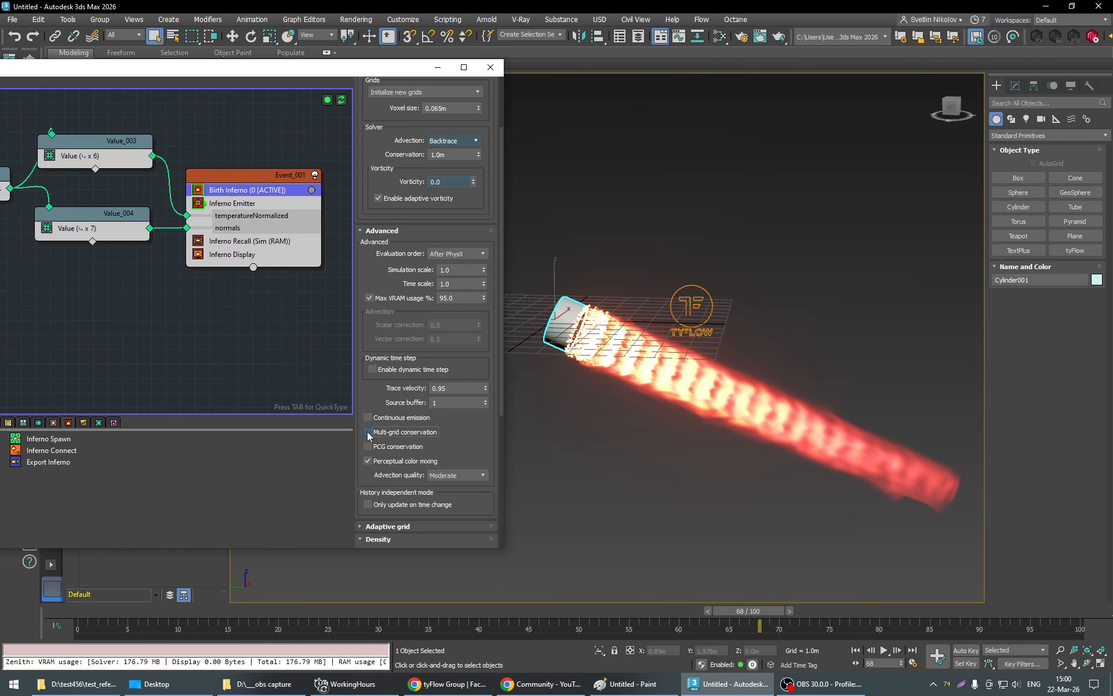
pyautogui.moveTo(769, 617); pyautogui.dragTo(1014, 616)
pyautogui.scroll(-3, 814, 518)
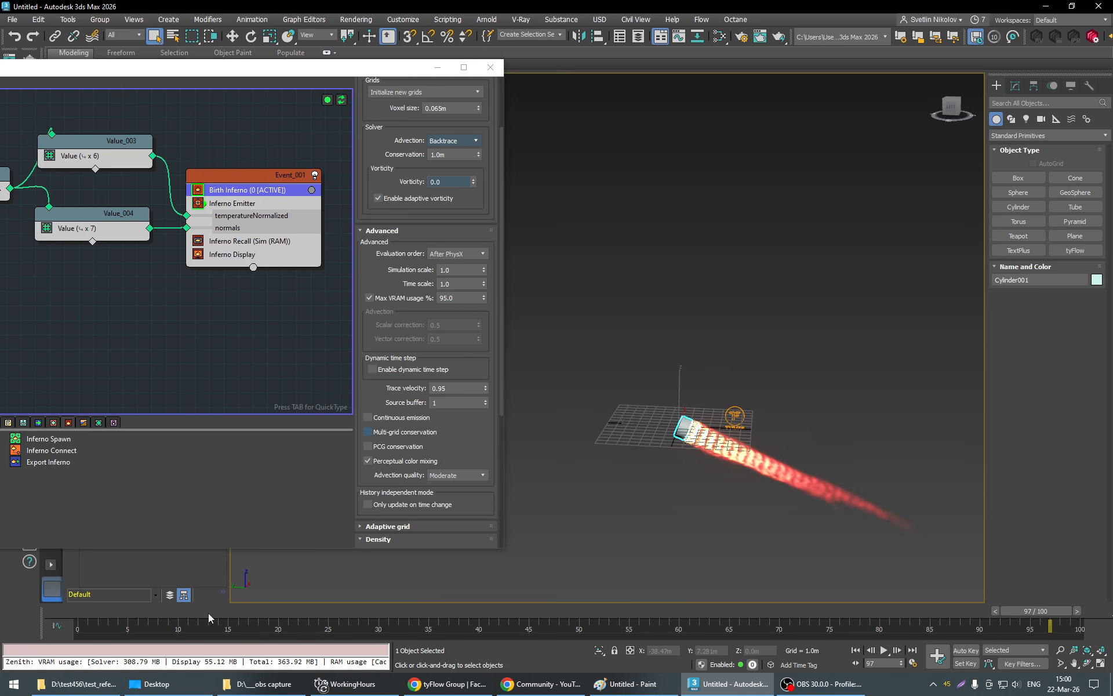
pyautogui.moveTo(209, 618); pyautogui.dragTo(808, 637)
pyautogui.click(884, 649)
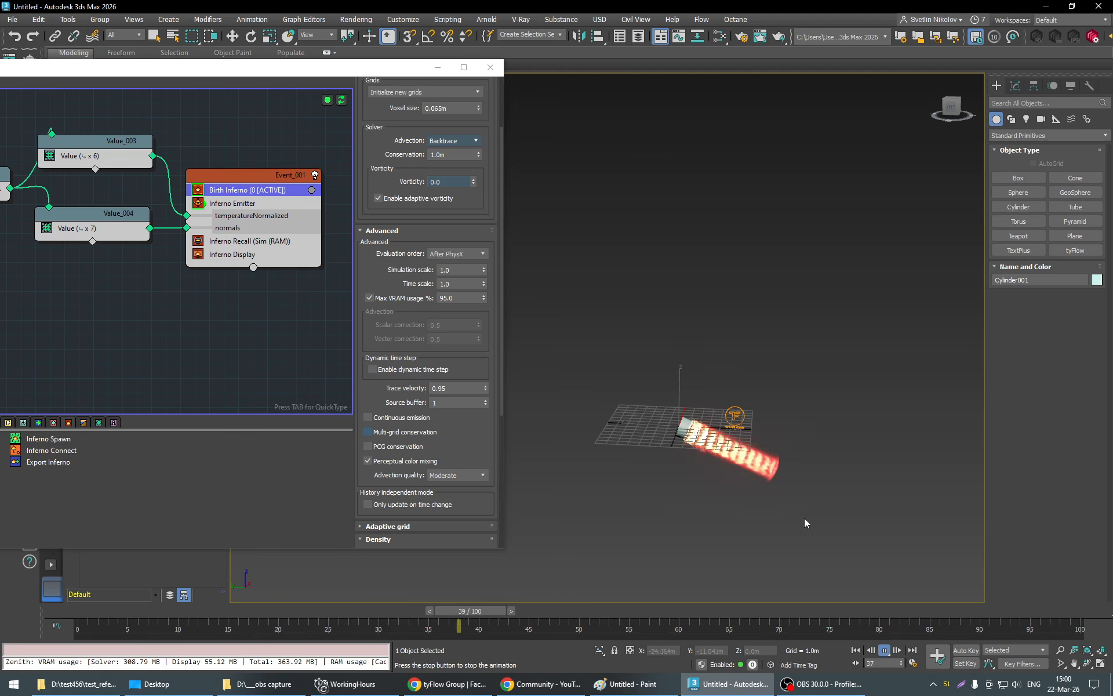
pyautogui.scroll(3, 803, 518)
pyautogui.moveTo(802, 518); pyautogui.dragTo(780, 500, button='middle')
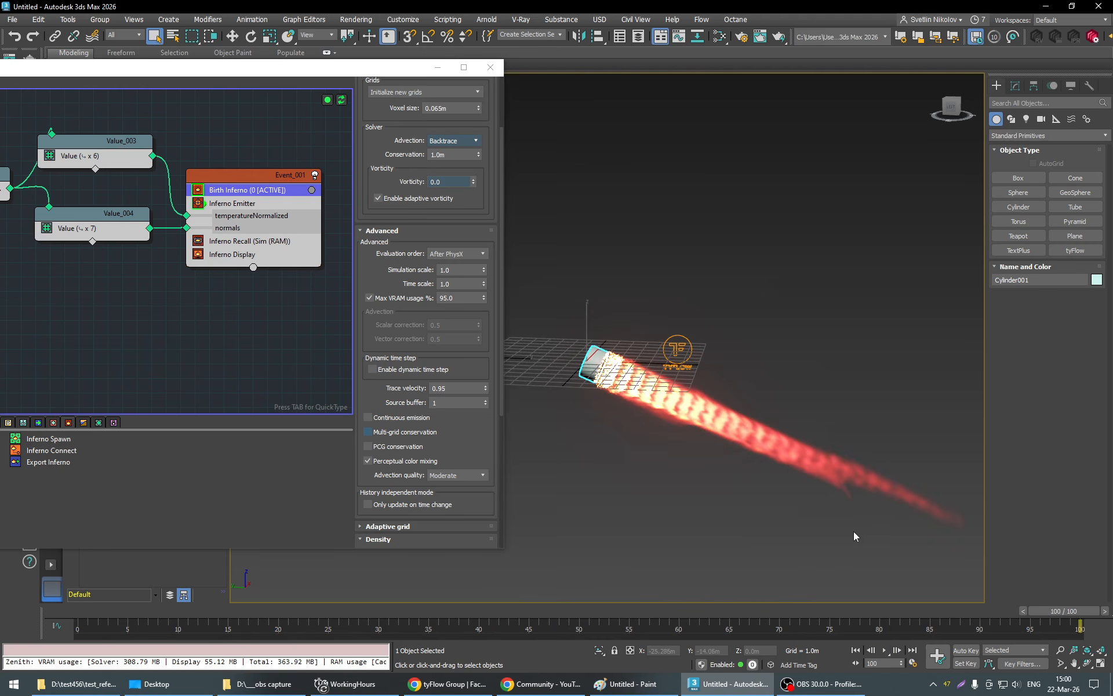
# Set the animation length to 200 frames in the time configuration.
pyautogui.rightClick(853, 651)
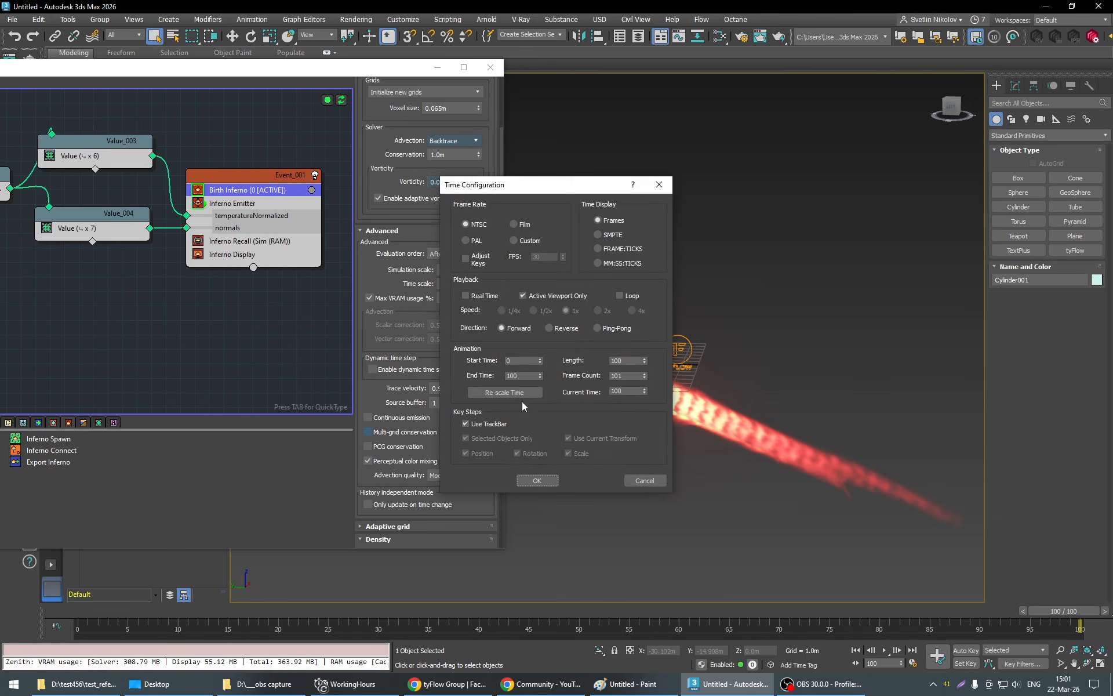
pyautogui.doubleClick(616, 360)
pyautogui.write('200')
pyautogui.click(536, 480)
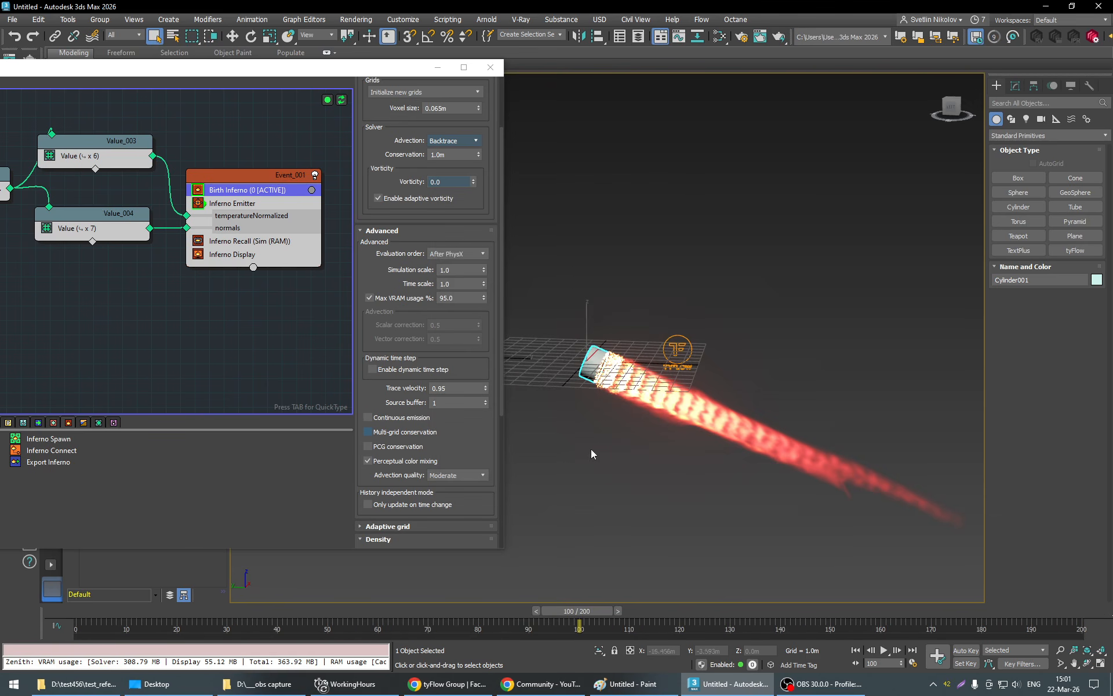
# Play the simulation through to frame 200 and inspect the jet from a slightly higher angle.
pyautogui.click(884, 650)
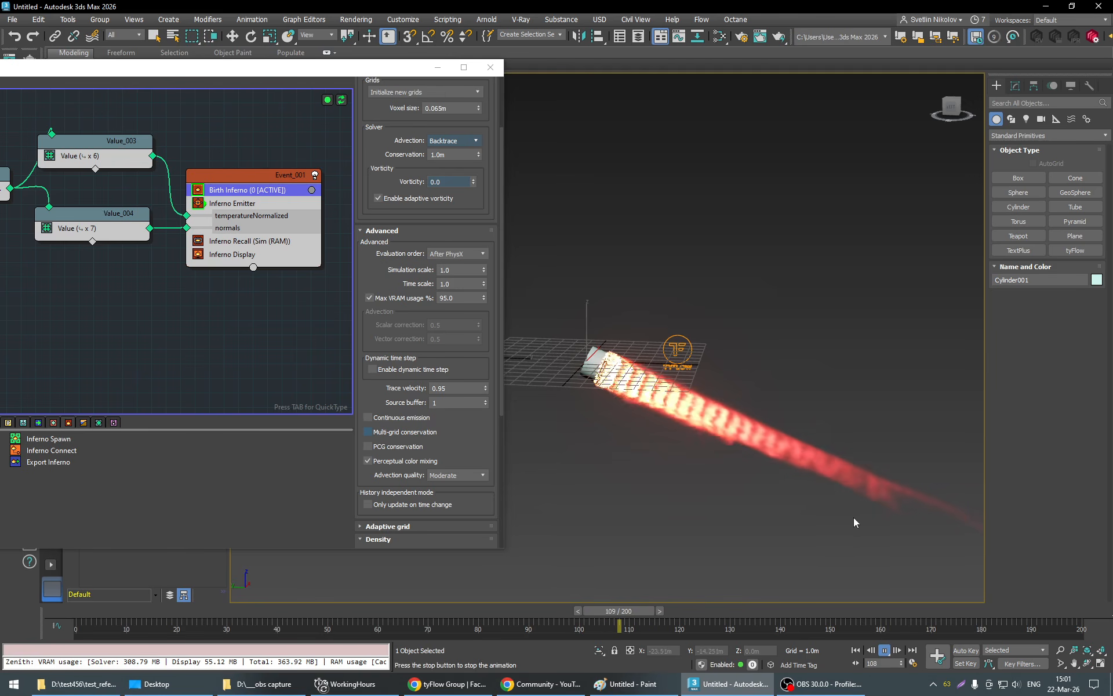
pyautogui.moveTo(853, 518); pyautogui.dragTo(815, 491, button='middle')
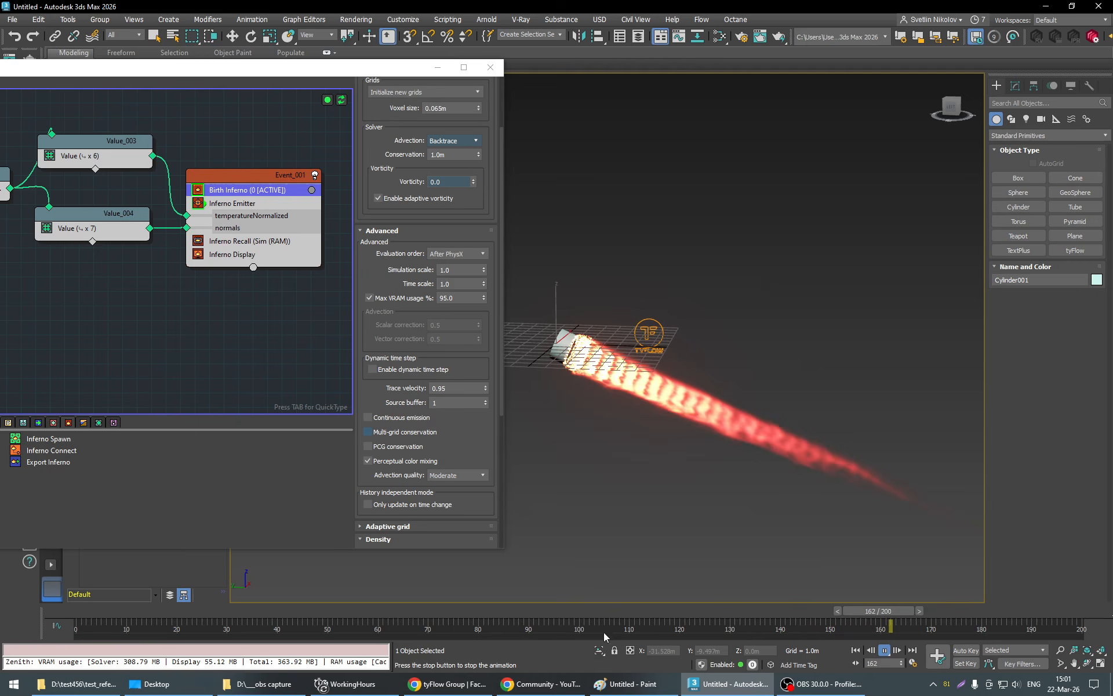
pyautogui.click(887, 652)
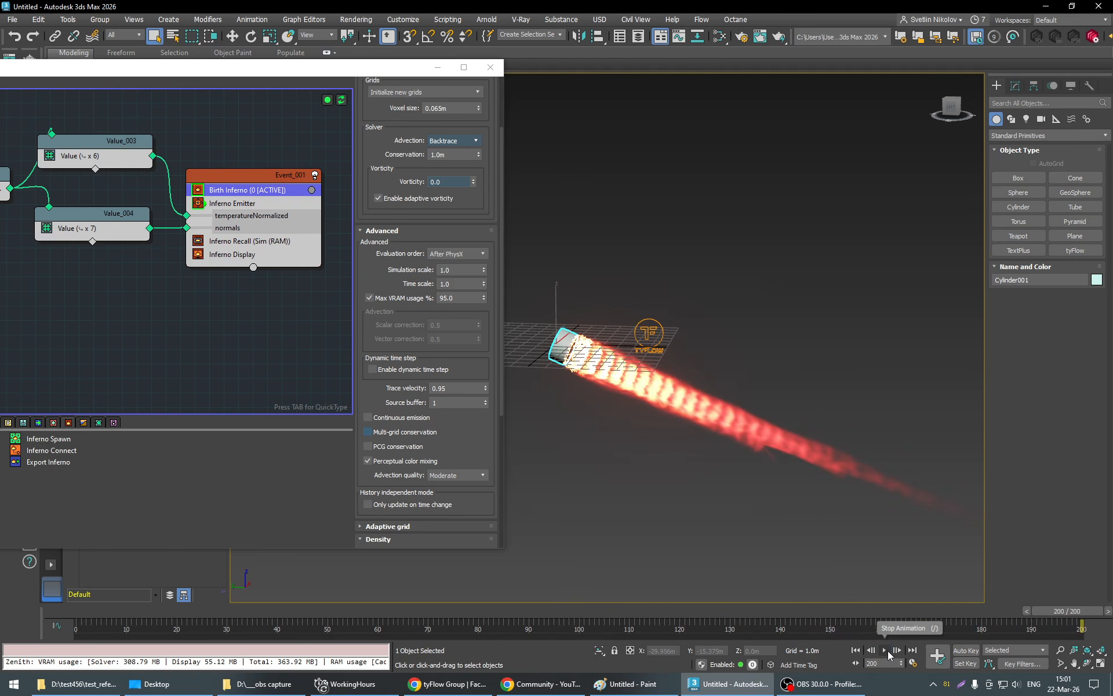
pyautogui.keyDown('alt'); pyautogui.moveTo(713, 401); pyautogui.dragTo(736, 438, button='middle'); pyautogui.keyUp('alt')
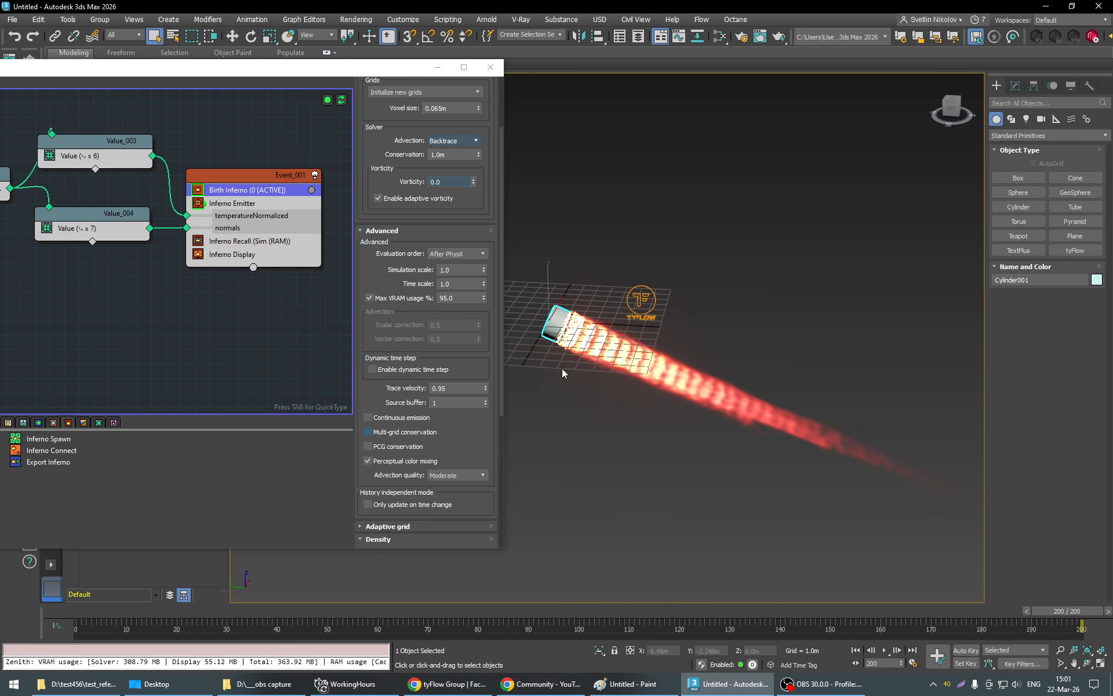
# Set the Birth Inferno solver's conservation to 0.2 m and check the jet at frame 199.
pyautogui.scroll(-3, 494, 367)
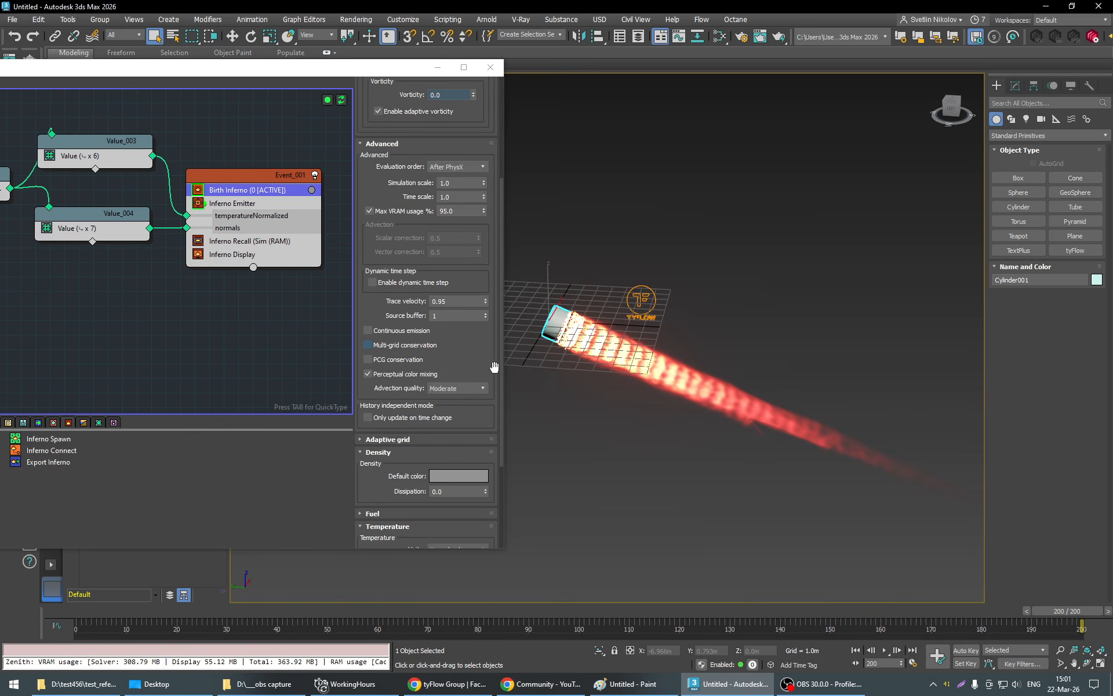
pyautogui.scroll(6, 494, 366)
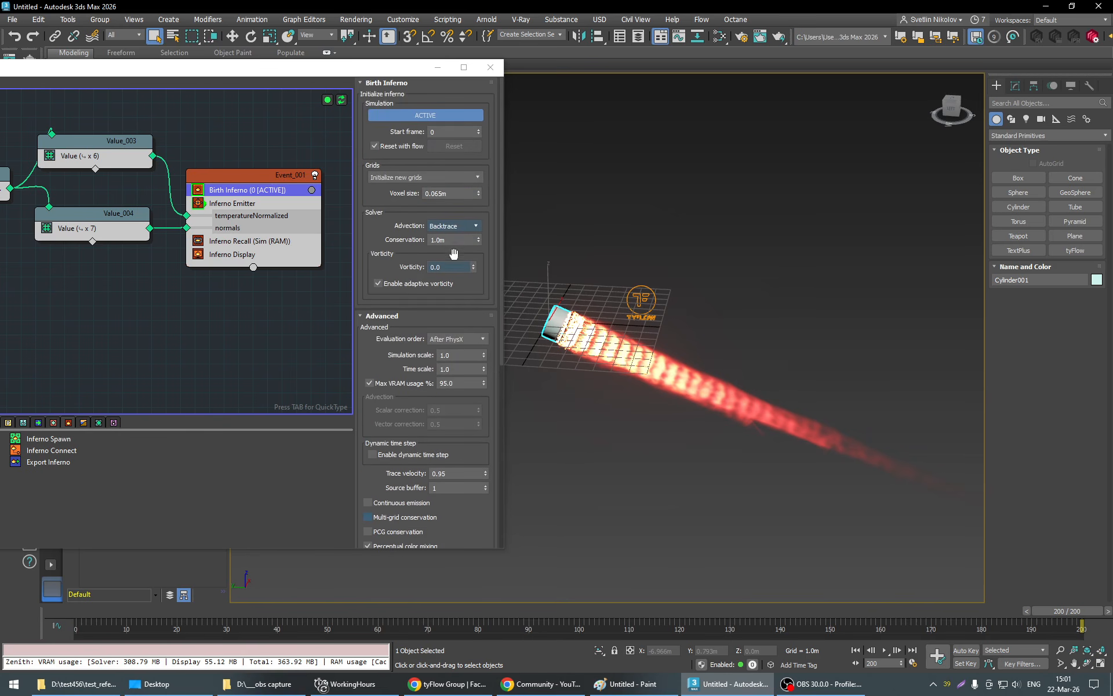
pyautogui.click(441, 240)
pyautogui.write('.2')
pyautogui.press('Return')
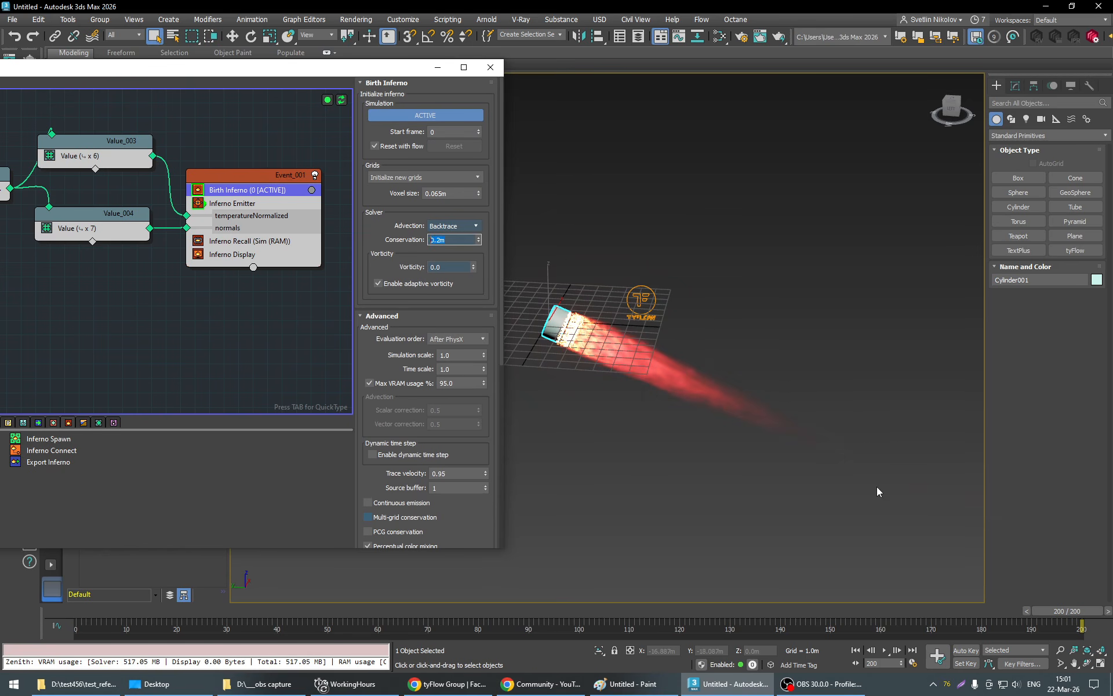
pyautogui.moveTo(1091, 612)
pyautogui.mouseDown()
pyautogui.moveTo(143, 612)
pyautogui.moveTo(718, 612)
pyautogui.moveTo(649, 626)
pyautogui.moveTo(1077, 631)
pyautogui.mouseUp()
pyautogui.scroll(2, 629, 376)
pyautogui.scroll(-2, 650, 400)
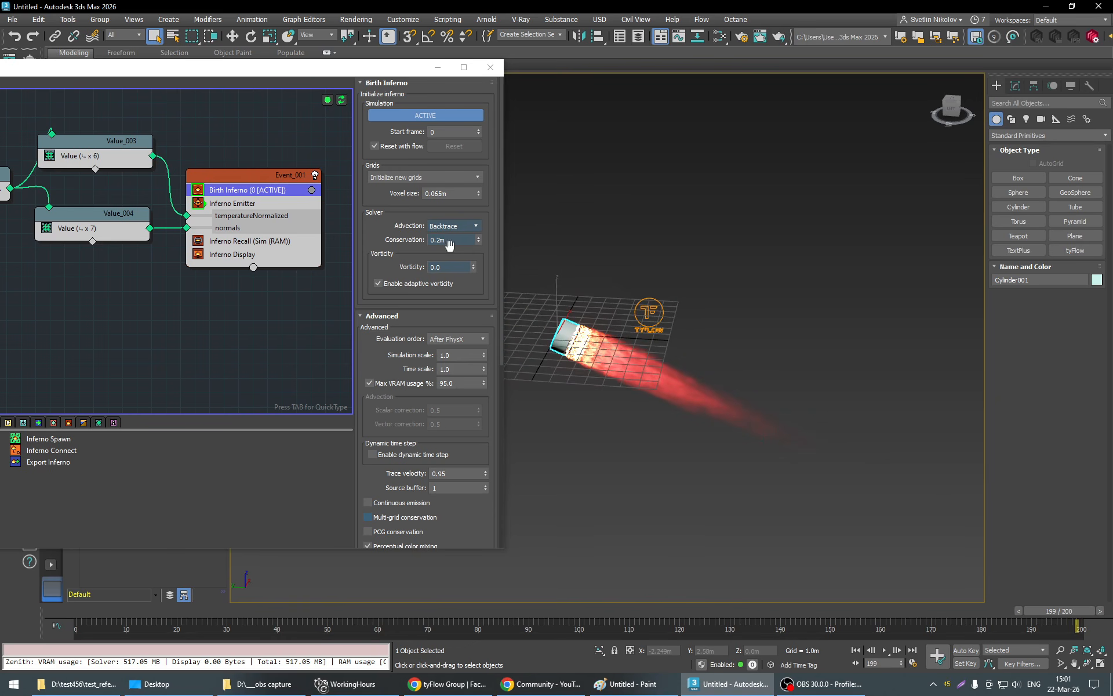
# Try a Birth Inferno conservation of 0.4 m, check the jet from the side at frame 200, and restore 0.2 m.
pyautogui.moveTo(438, 239); pyautogui.dragTo(480, 239)
pyautogui.write('4')
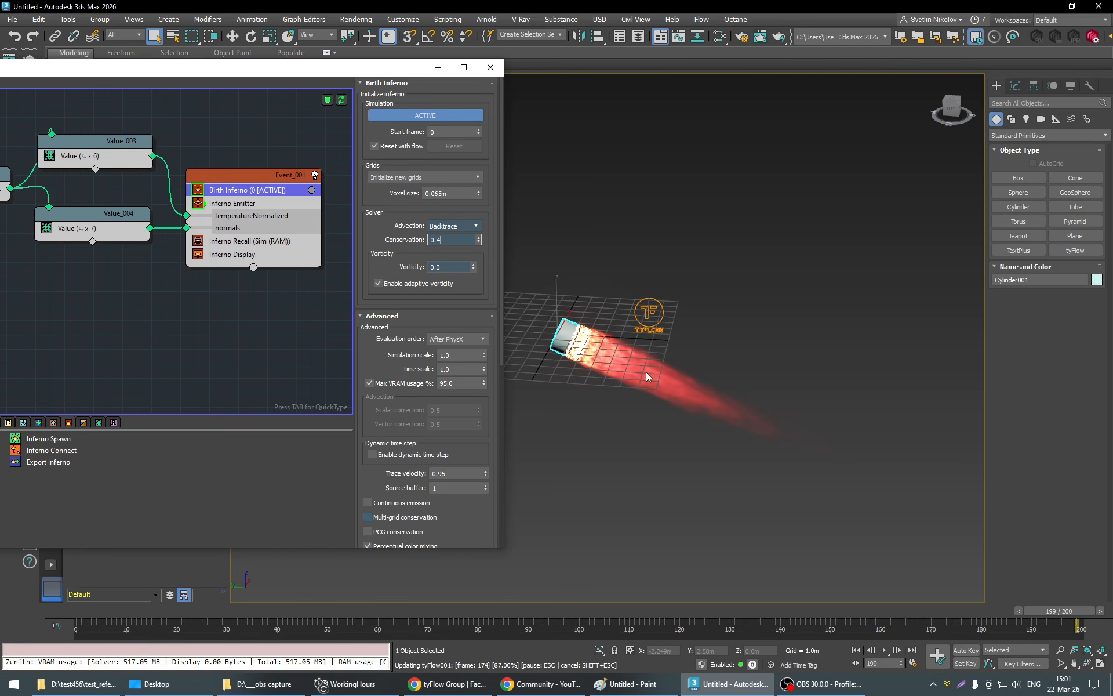
pyautogui.press('Return')
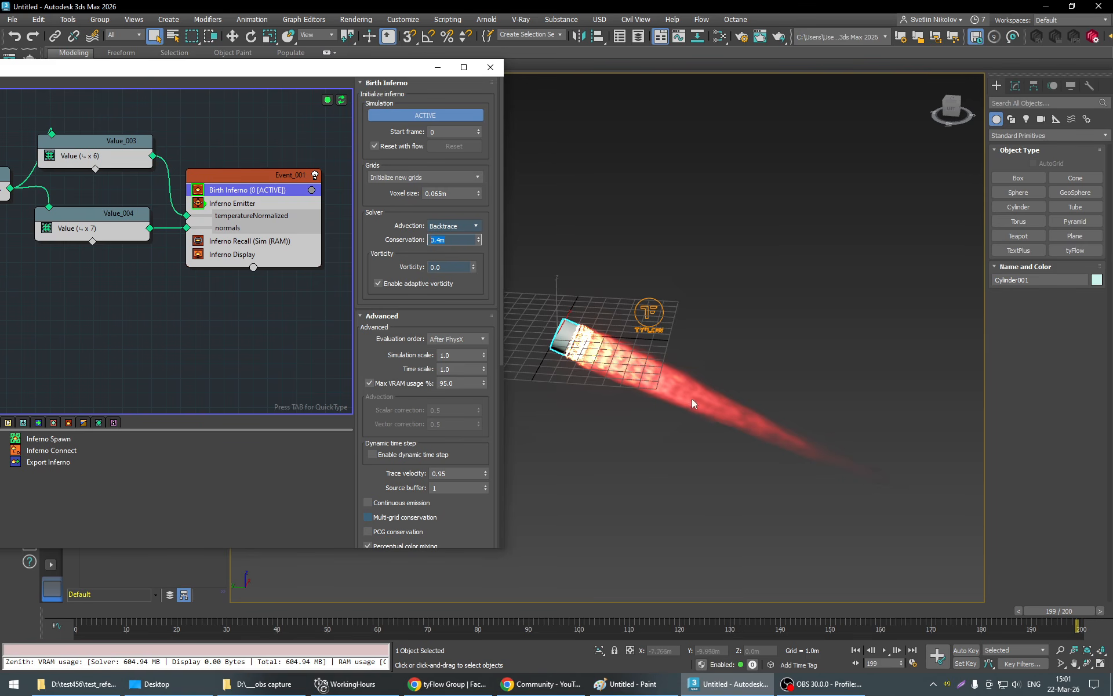
pyautogui.keyDown('alt'); pyautogui.moveTo(693, 403); pyautogui.dragTo(705, 429, button='middle'); pyautogui.keyUp('alt')
pyautogui.moveTo(1072, 612)
pyautogui.mouseDown()
pyautogui.moveTo(835, 614)
pyautogui.moveTo(991, 639)
pyautogui.moveTo(1082, 632)
pyautogui.mouseUp()
pyautogui.doubleClick(452, 240)
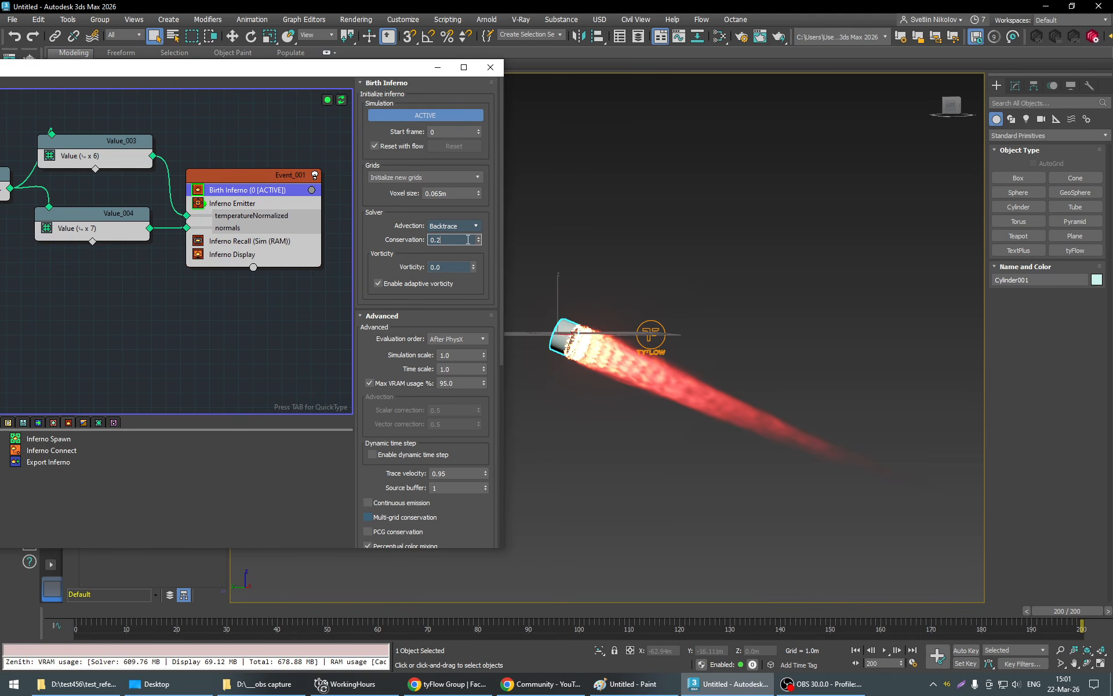
pyautogui.press('Return')
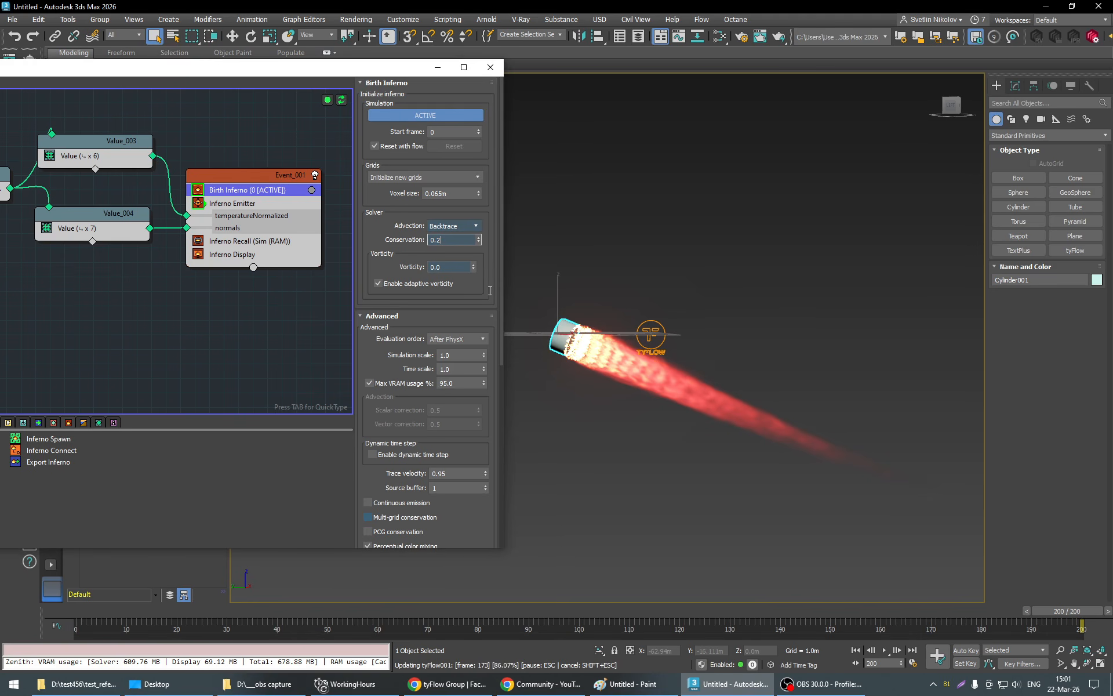
# Shorten the flame by setting the Birth Inferno temperature cooling to 0.8 and then raising it to 0.9.
pyautogui.scroll(-5, 489, 402)
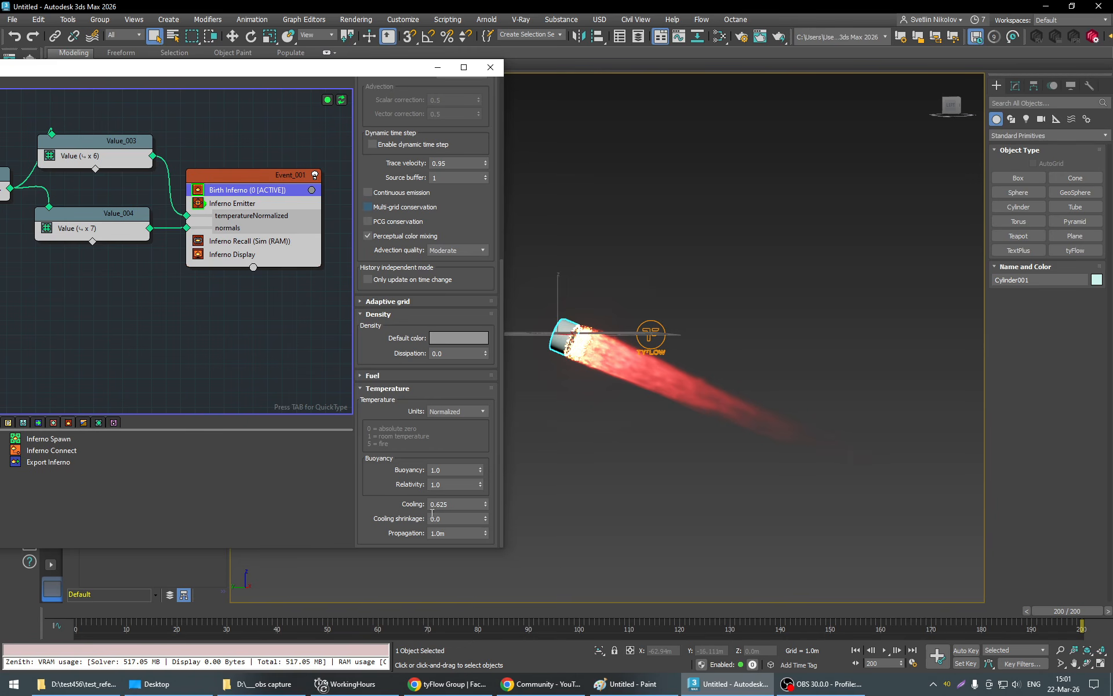
pyautogui.click(438, 504)
pyautogui.write('0.8')
pyautogui.press('Return')
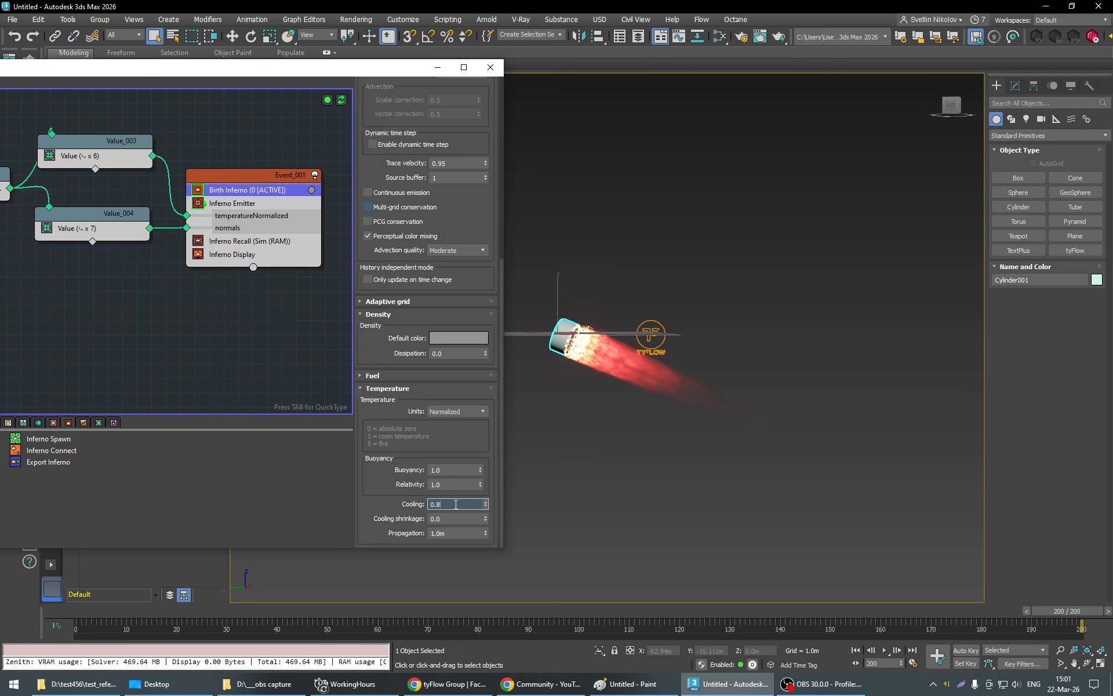
pyautogui.write('0.9')
pyautogui.press('Return')
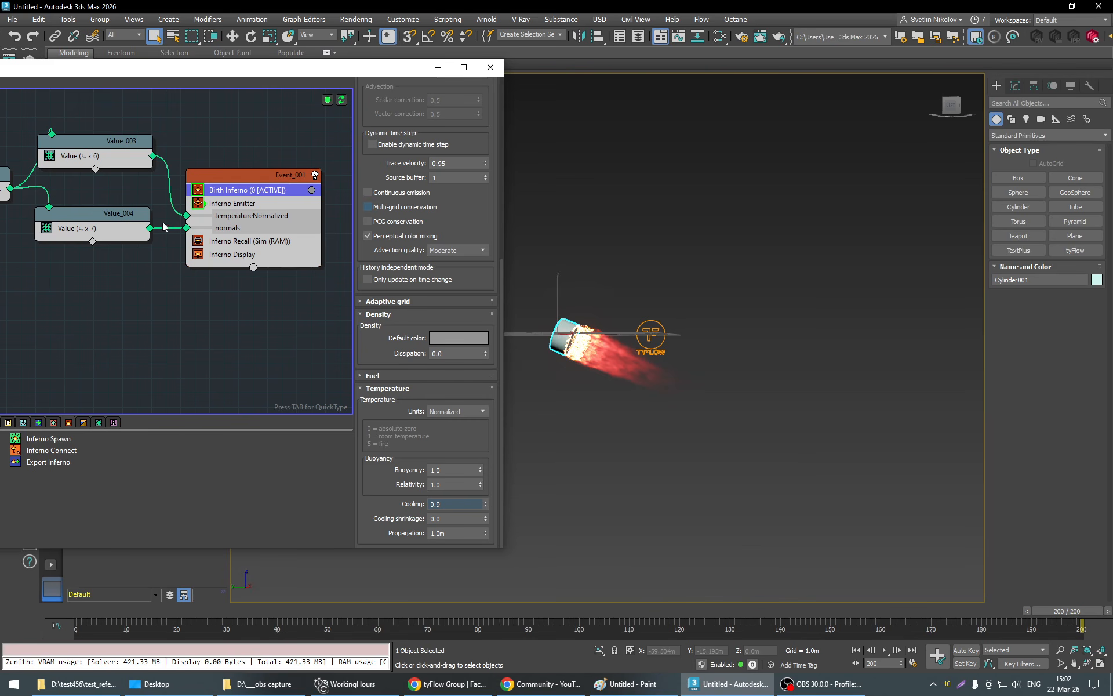
# Set the Inferno Emitter's emission thickness to 0.2 m.
pyautogui.click(216, 223)
pyautogui.scroll(5, 452, 278)
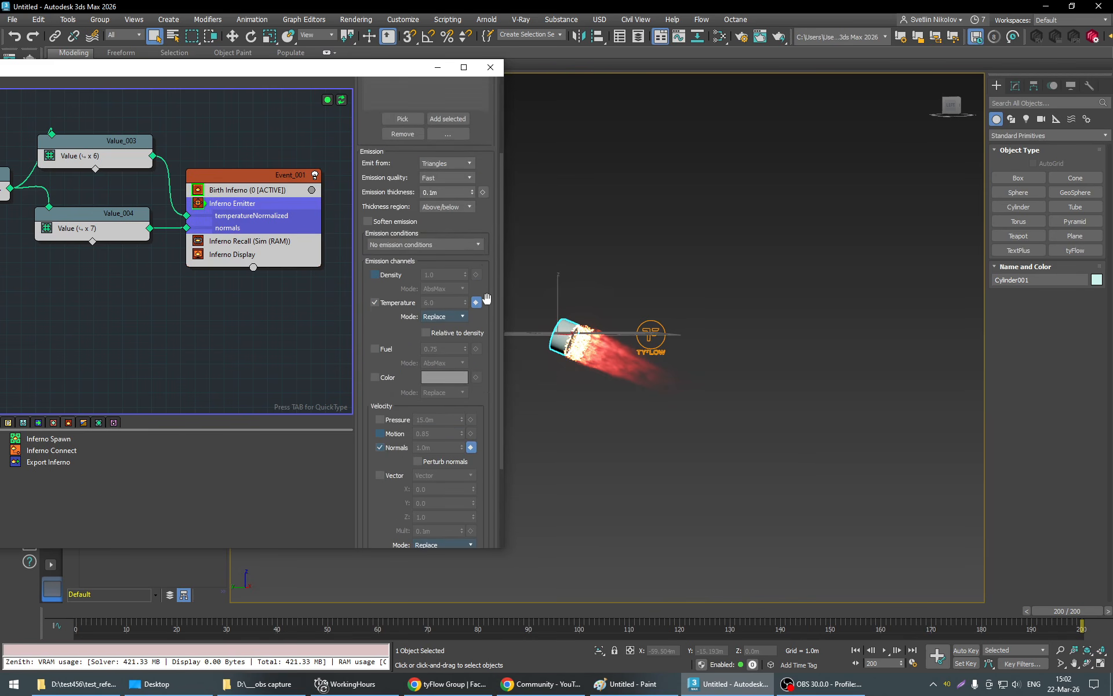
pyautogui.doubleClick(431, 262)
pyautogui.write('0.2')
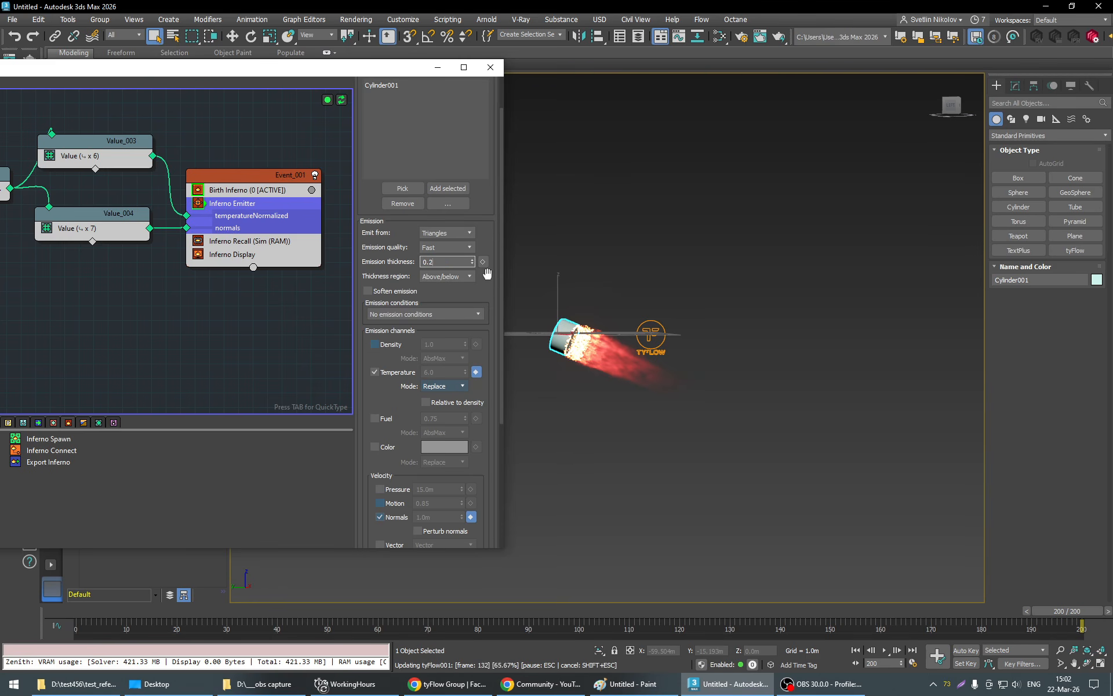
pyautogui.press('Return')
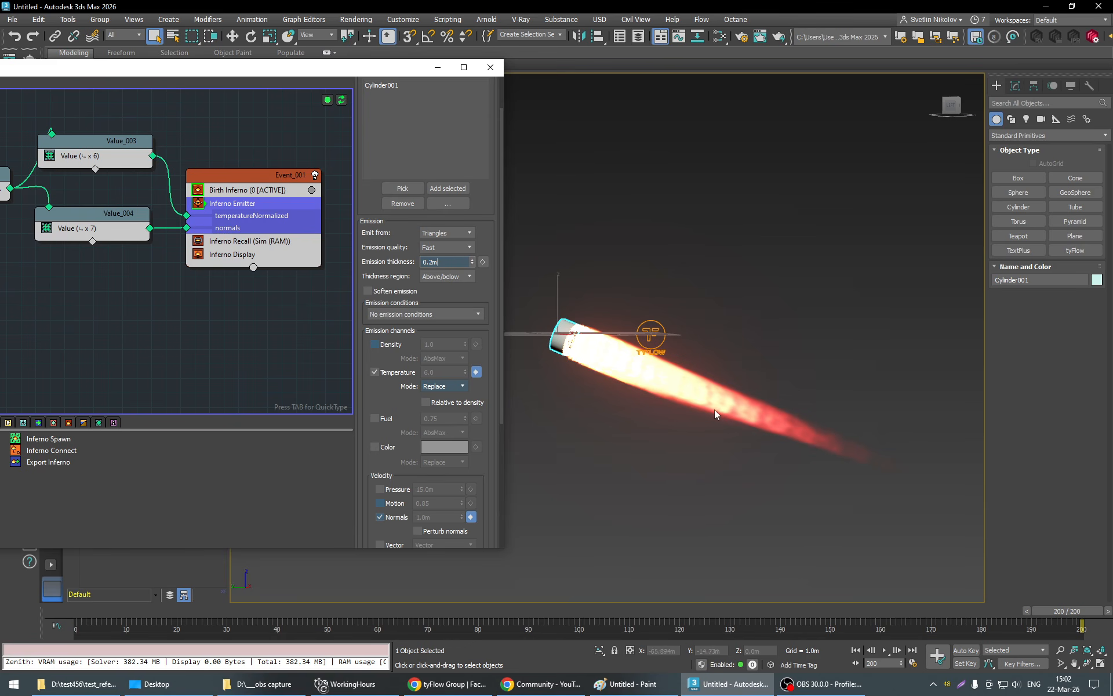
# Move the tyFlow icon about 8 m up along Z, clear of the flame.
pyautogui.click(651, 333)
pyautogui.press('w')
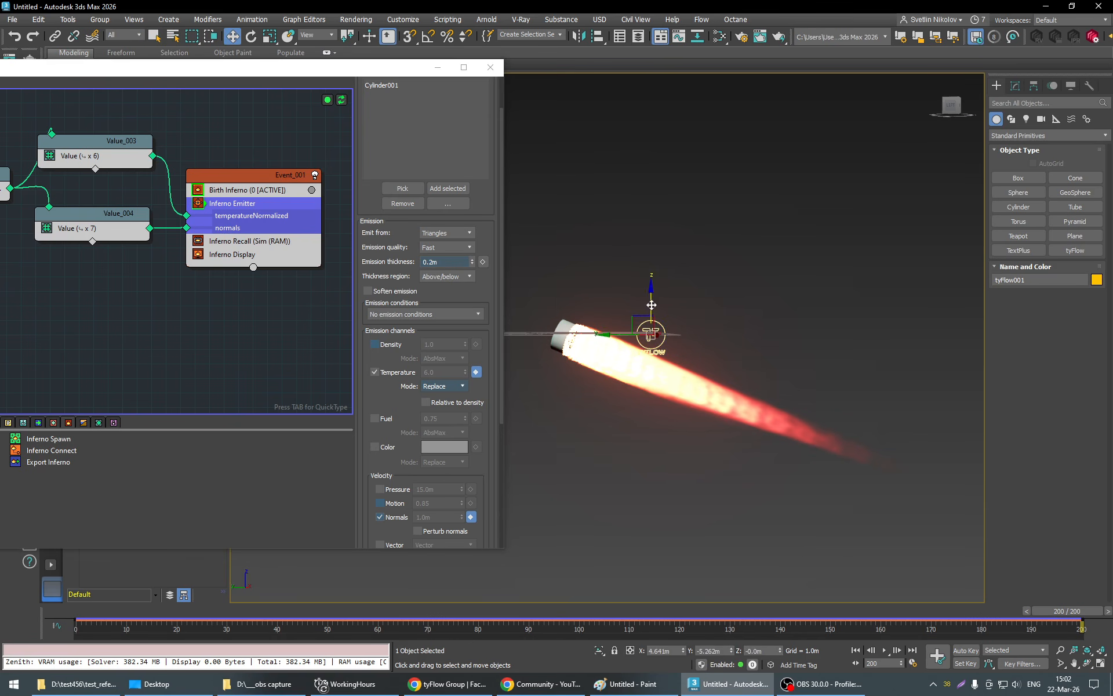
pyautogui.moveTo(652, 305); pyautogui.dragTo(651, 186)
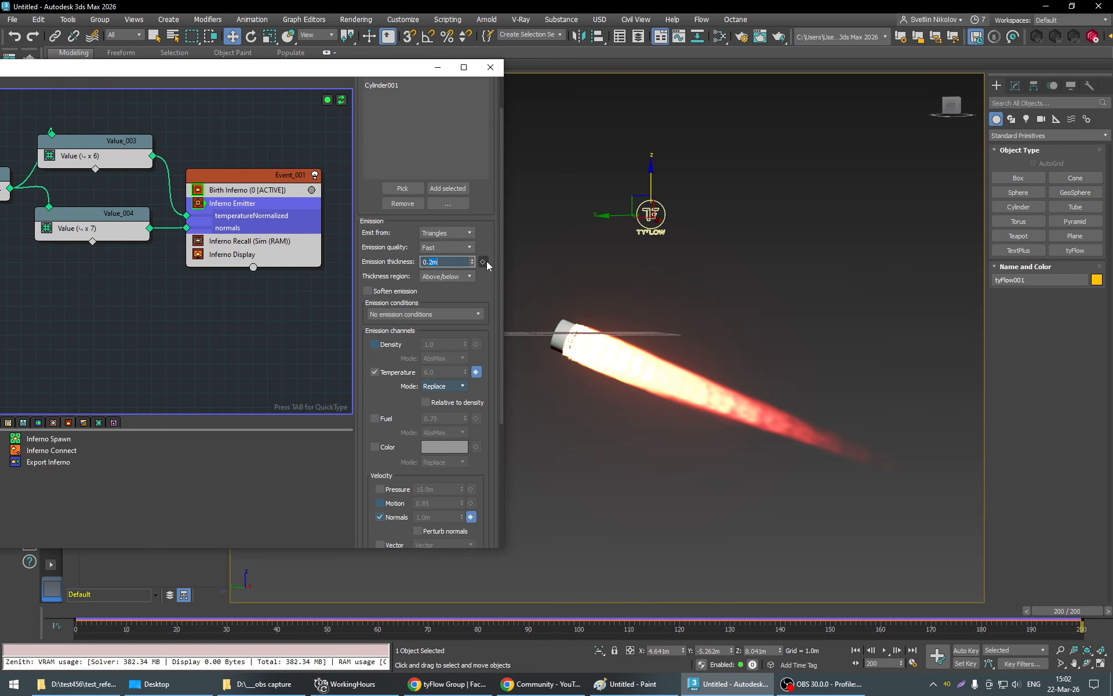
# Compare Inferno Emitter emission thicknesses of 0.05, 0.09 and 0.3 m, and return the value to 0.2 m.
pyautogui.write('0.05')
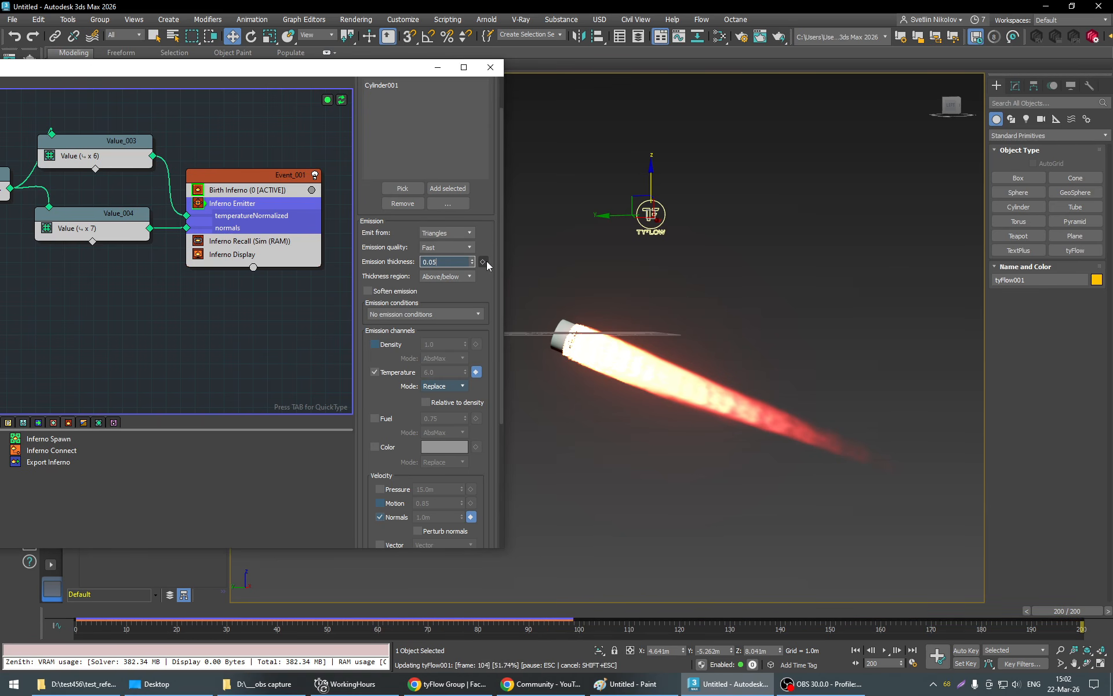
pyautogui.press('Return')
pyautogui.click(450, 263)
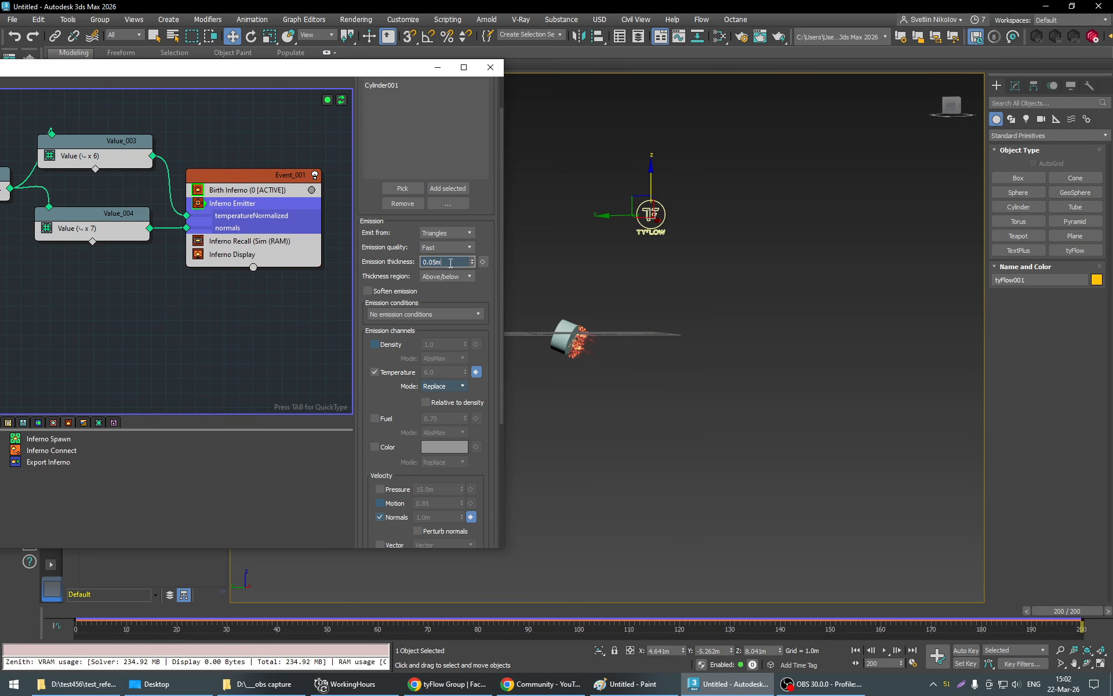
pyautogui.press('Return')
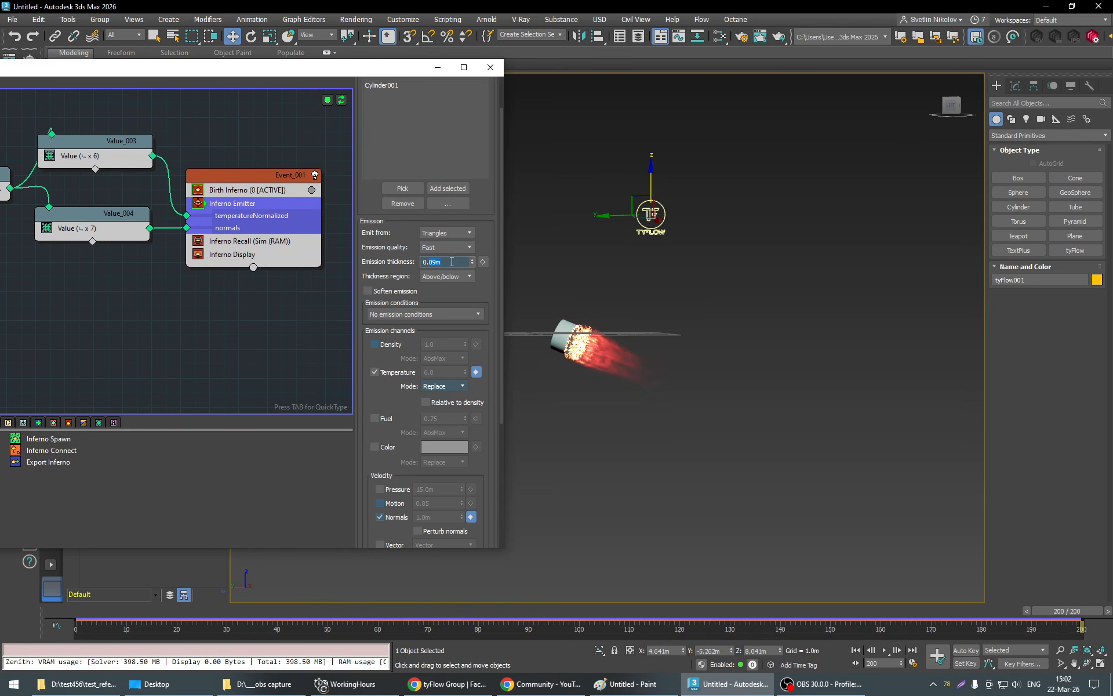
pyautogui.write('0.3')
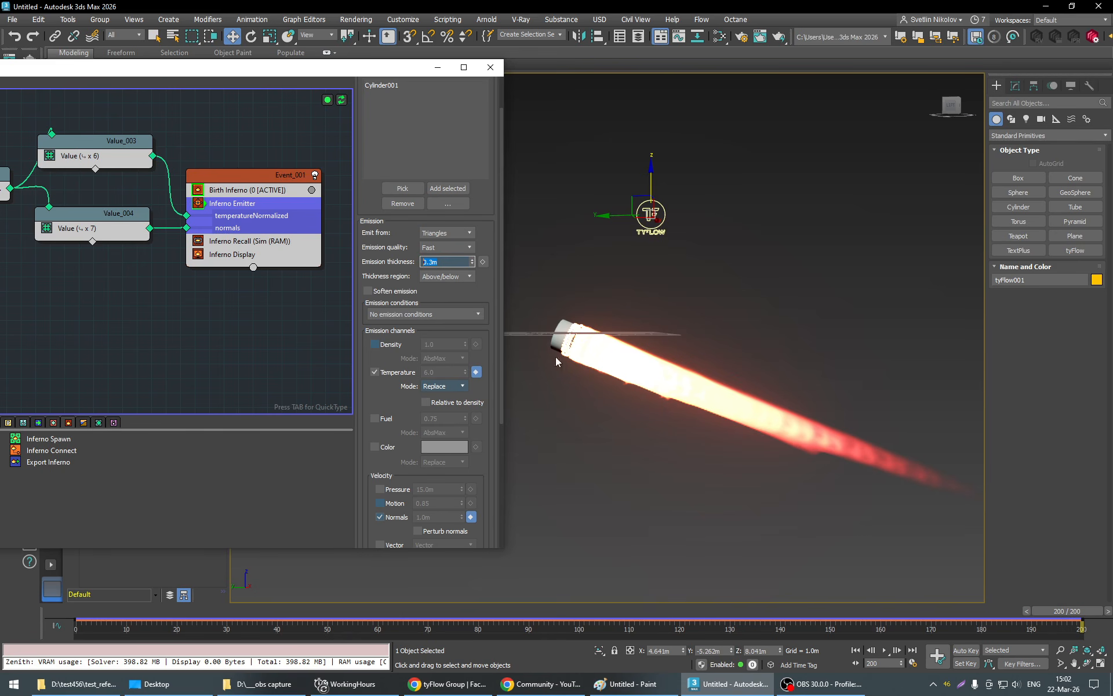
pyautogui.write('0.2')
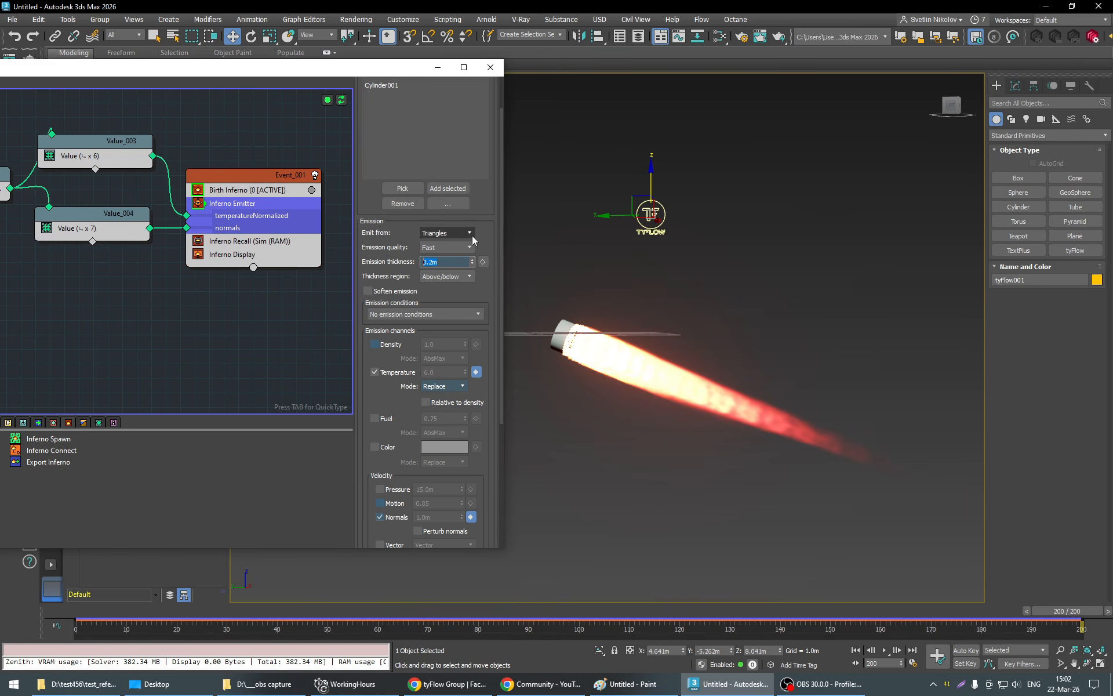
# Try a Birth Inferno temperature cooling of 0.5 and inspect the full length of the jet.
pyautogui.scroll(-6, 493, 276)
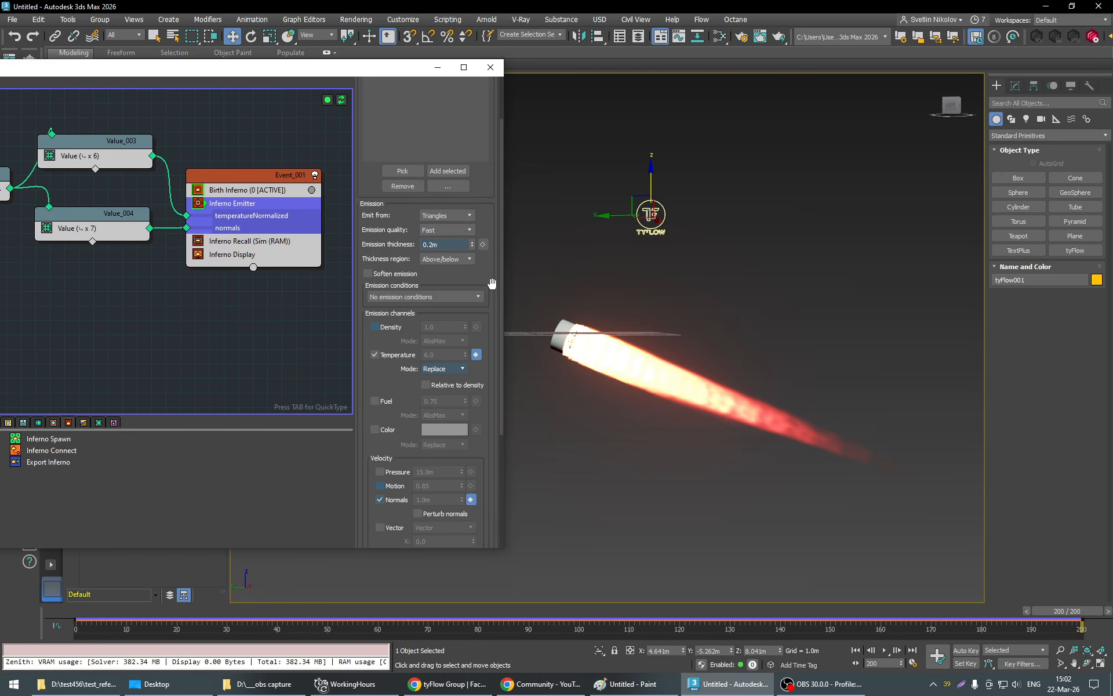
pyautogui.click(258, 191)
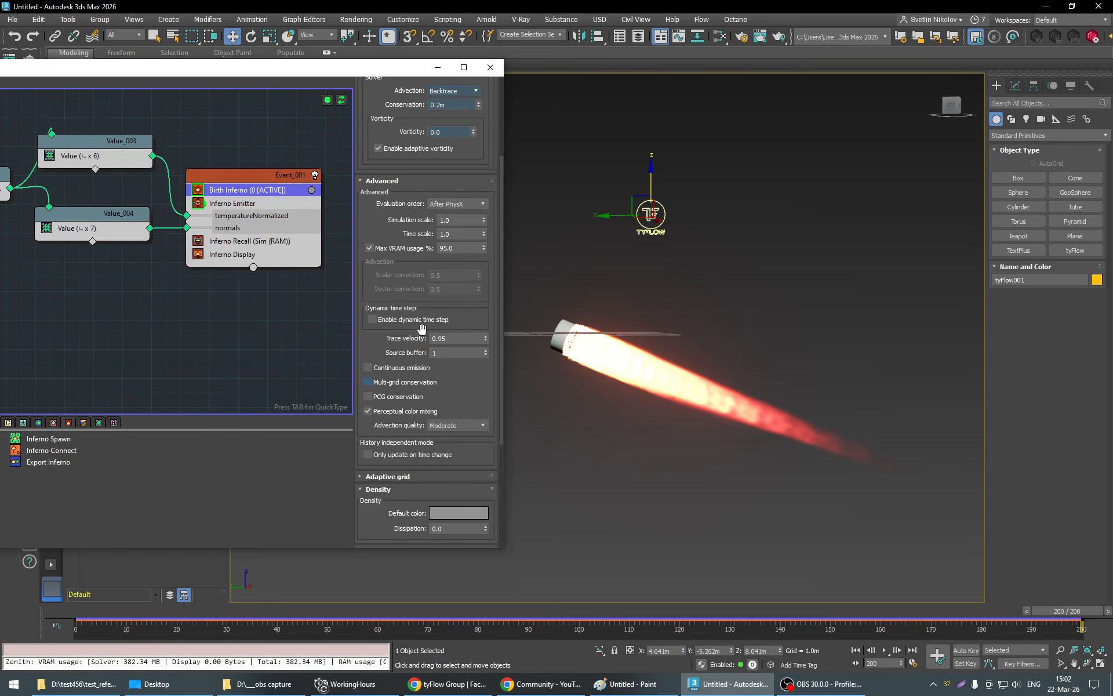
pyautogui.scroll(-10, 492, 400)
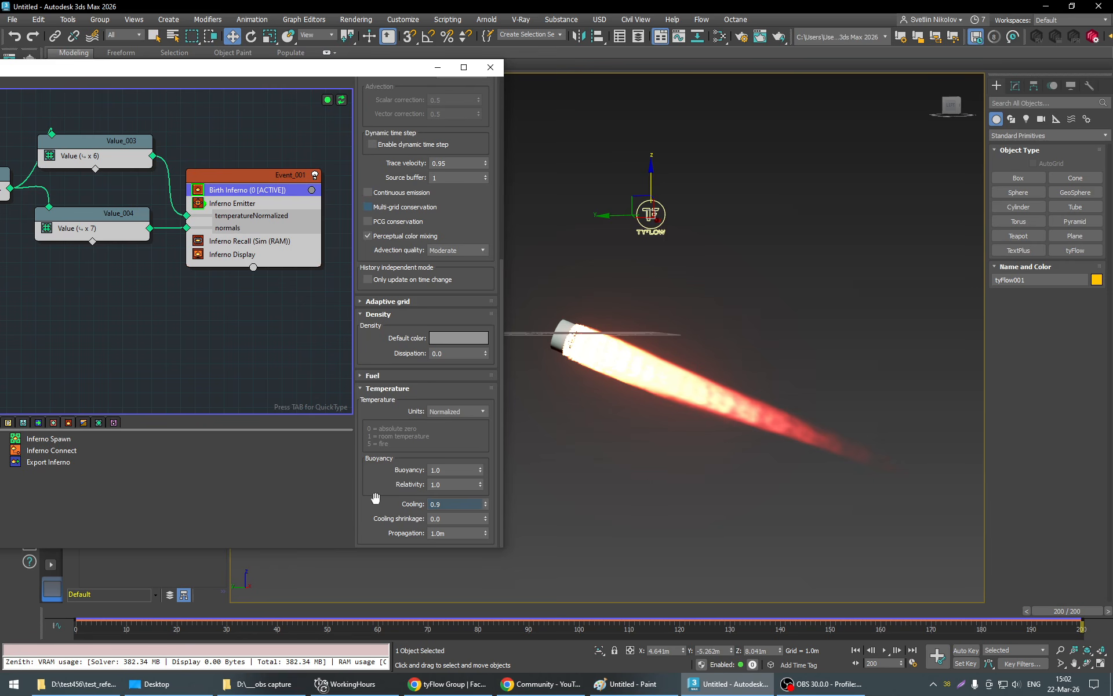
pyautogui.click(439, 505)
pyautogui.press('BackSpace')
pyautogui.write('5')
pyautogui.press('Return')
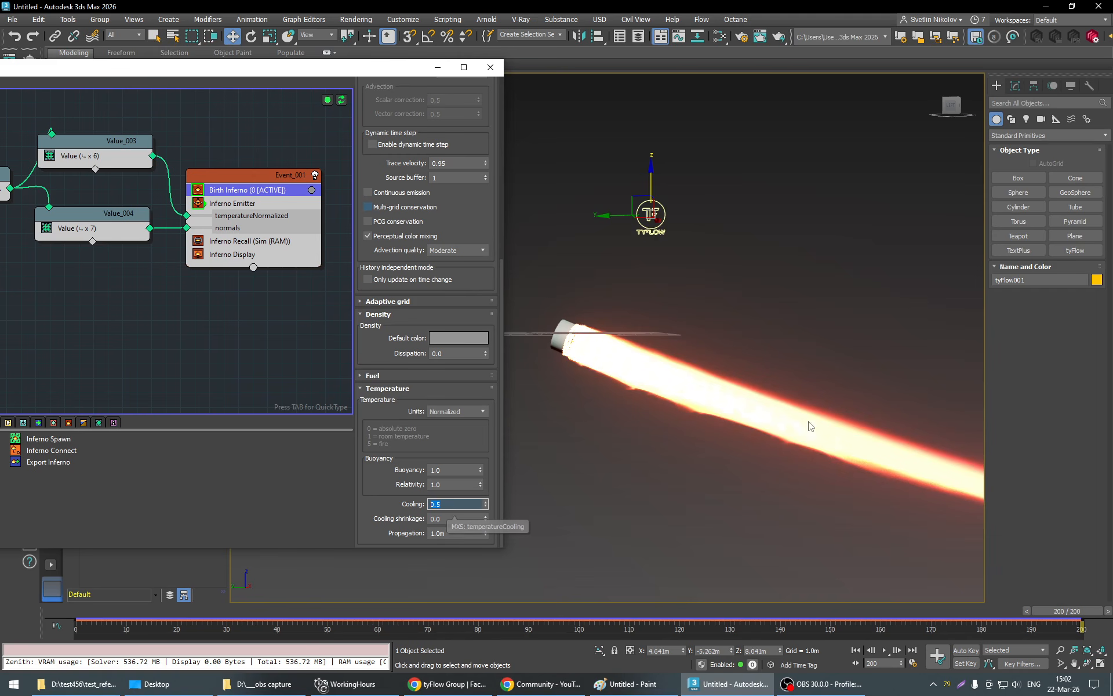
pyautogui.moveTo(865, 494); pyautogui.dragTo(823, 483, button='middle')
pyautogui.scroll(-6, 823, 482)
pyautogui.scroll(6, 824, 482)
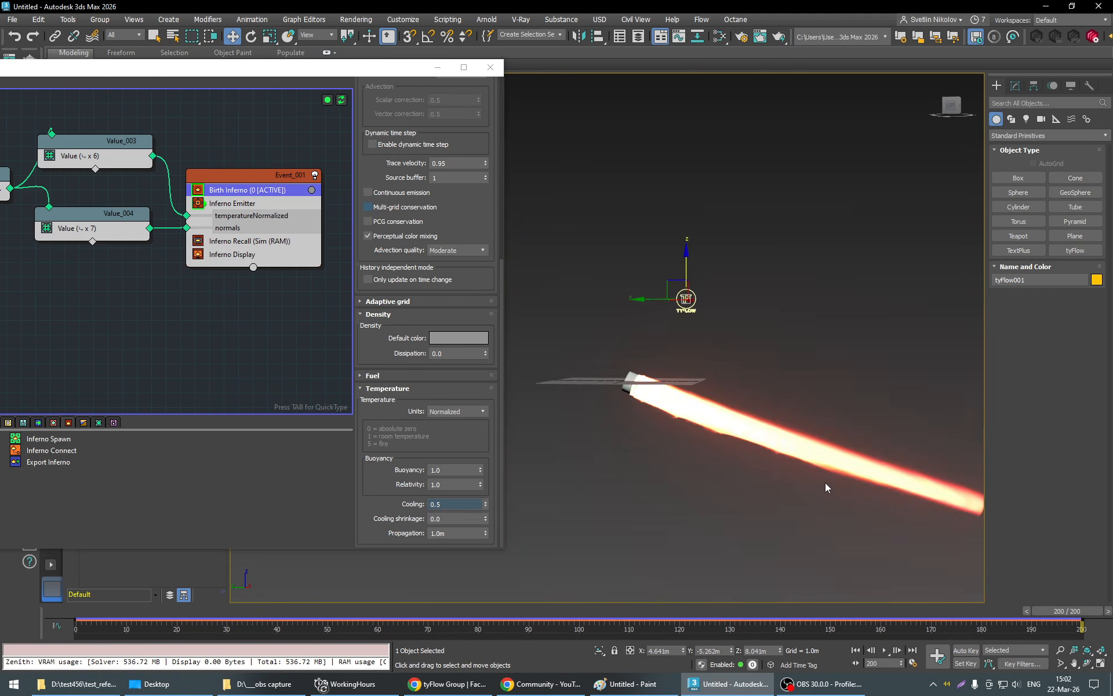
# Set the Birth Inferno temperature cooling to 0.9 and then increase it to 0.95.
pyautogui.doubleClick(437, 504)
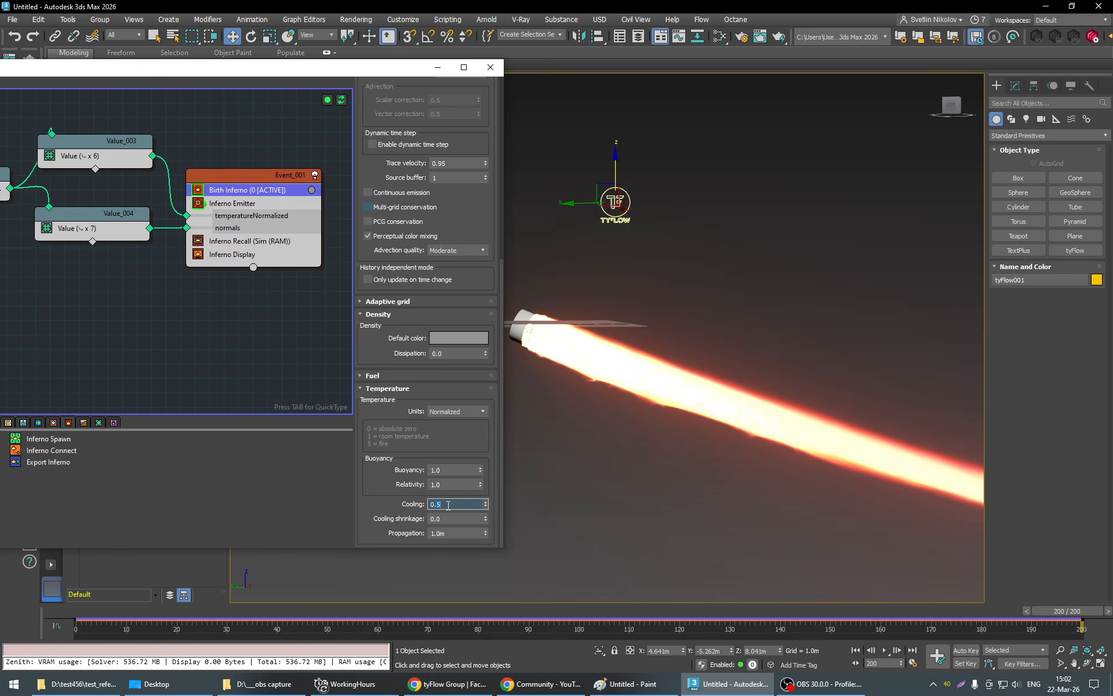
pyautogui.write('0.9')
pyautogui.press('Return')
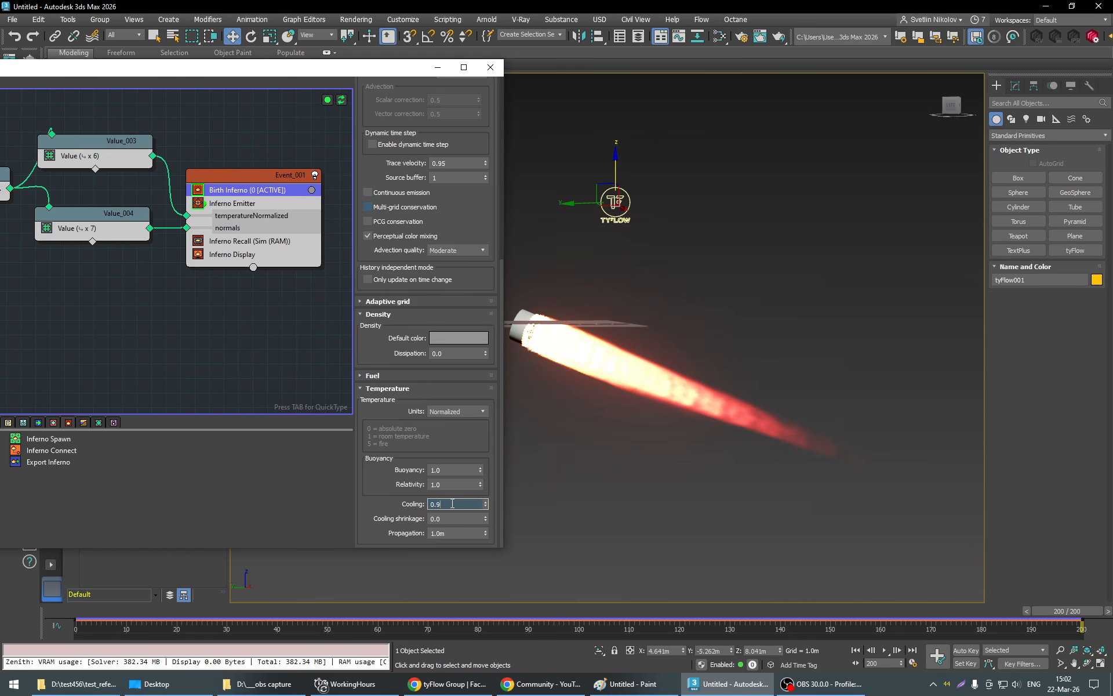
pyautogui.write('5')
pyautogui.press('Return')
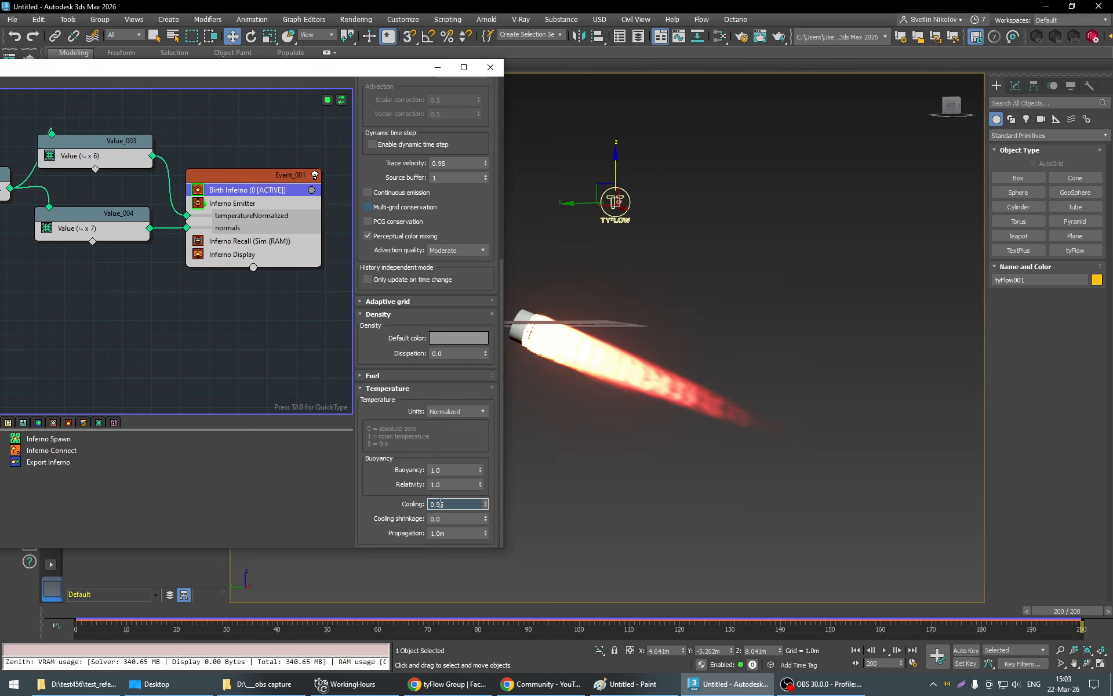
# Try a Birth Inferno temperature cooling of 0.99 and check the flame back at frame 145.
pyautogui.press('BackSpace')
pyautogui.write('9')
pyautogui.press('Return')
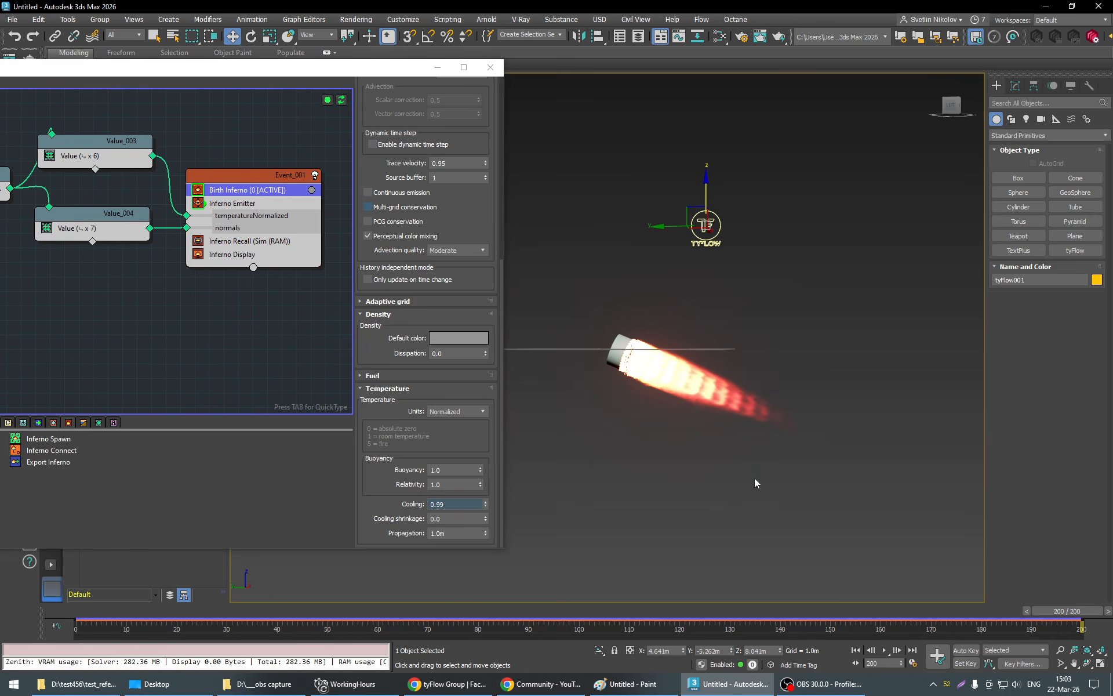
pyautogui.moveTo(1077, 620); pyautogui.dragTo(805, 641)
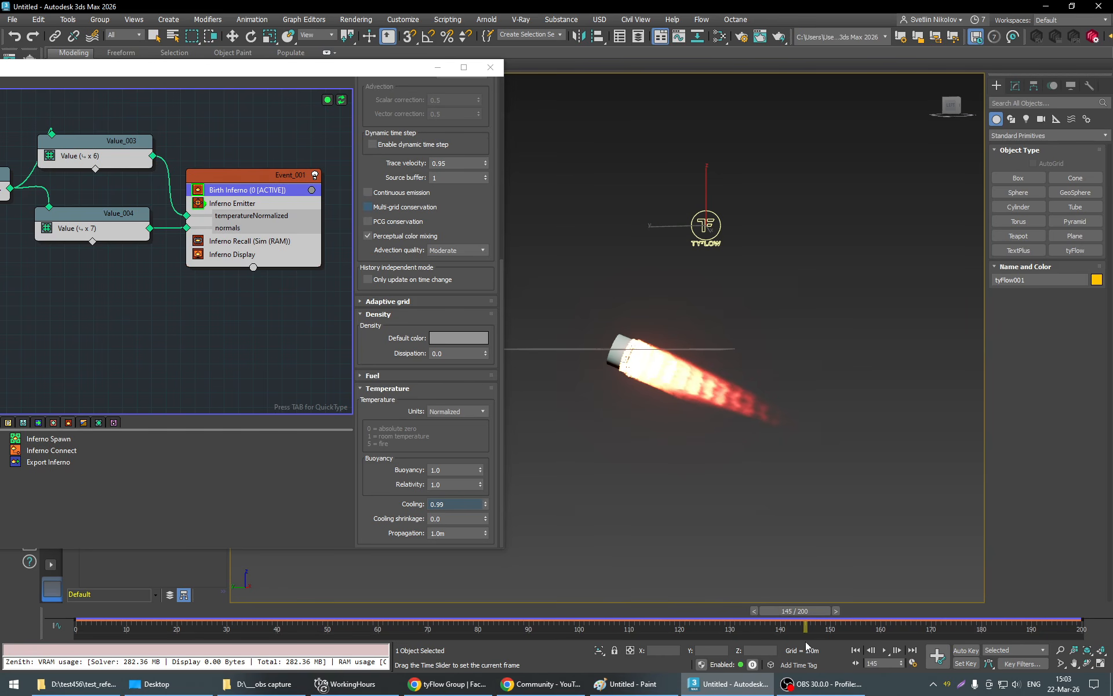
# Lower the Birth Inferno temperature cooling to 0.9 and then set it to 0.93.
pyautogui.click(443, 503)
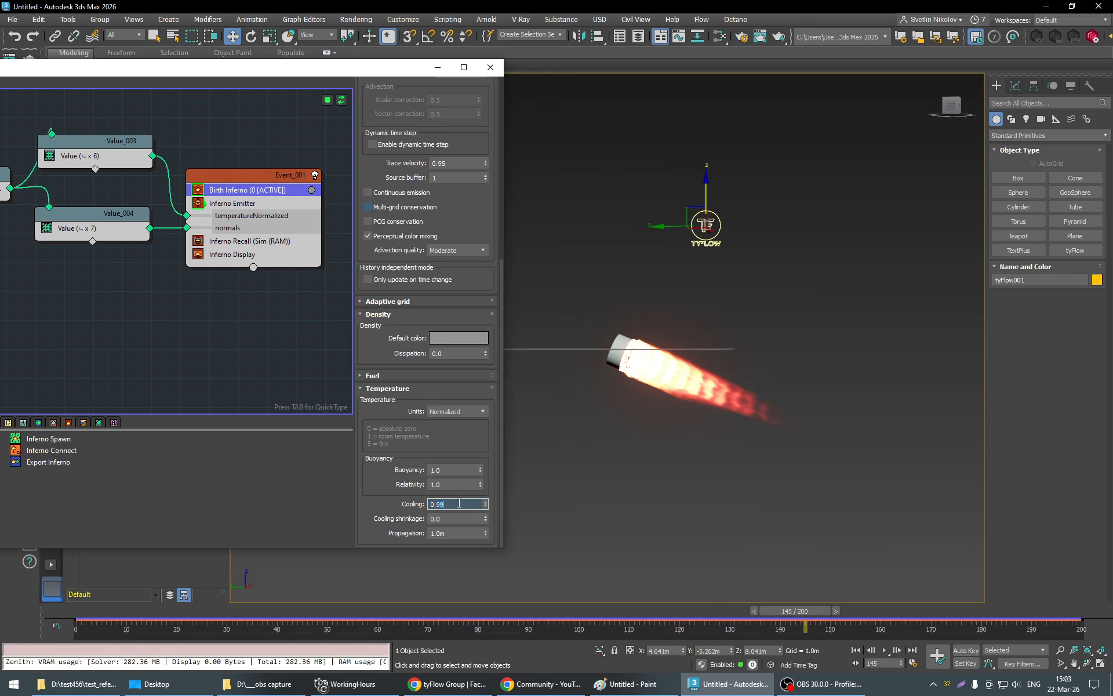
pyautogui.press('BackSpace')
pyautogui.press('Return')
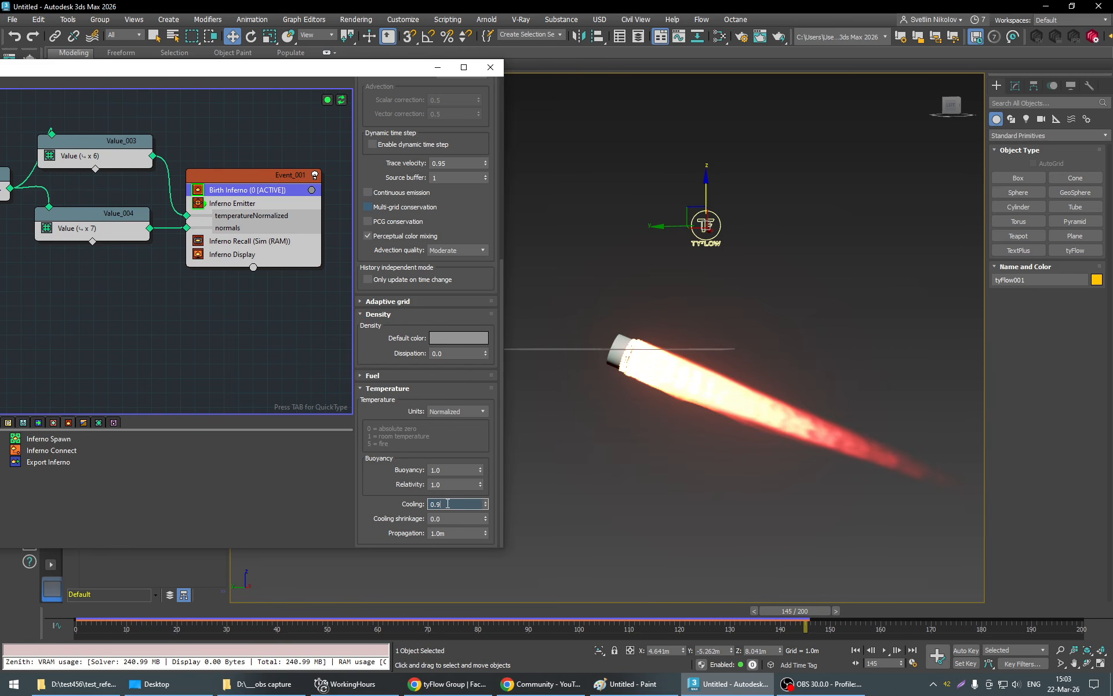
pyautogui.write('8')
pyautogui.press('Return')
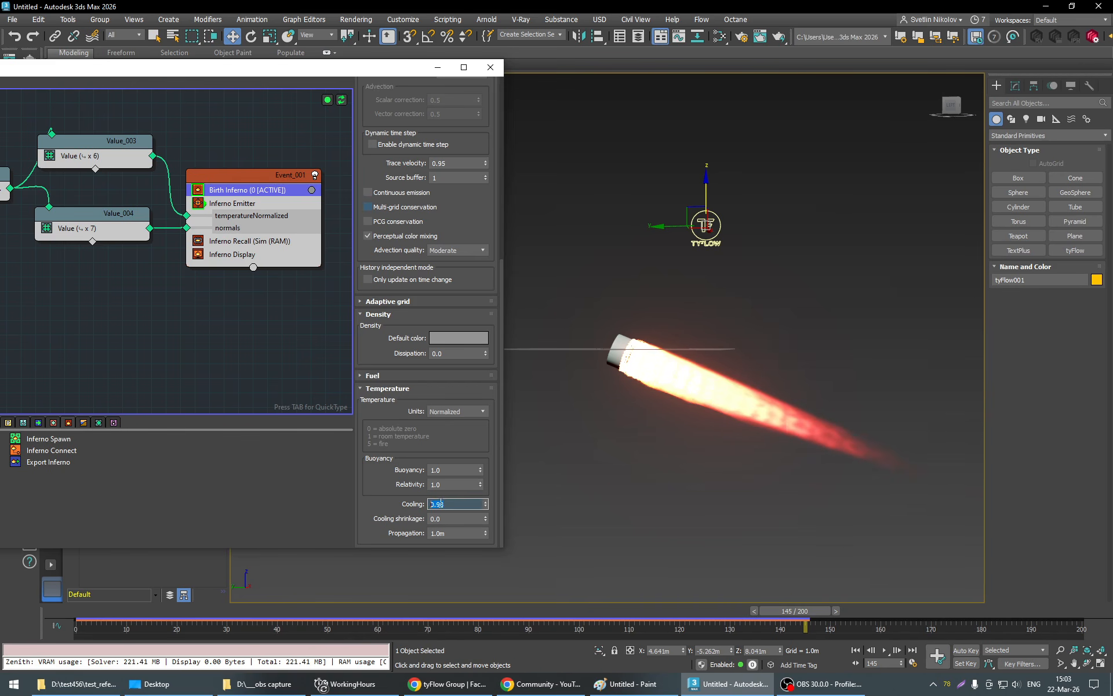
# Compare Birth Inferno cooling shrinkage values of 10, 20, 40 and 80 on the flame's taper.
pyautogui.click(403, 515)
pyautogui.click(449, 520)
pyautogui.write('10')
pyautogui.press('Return')
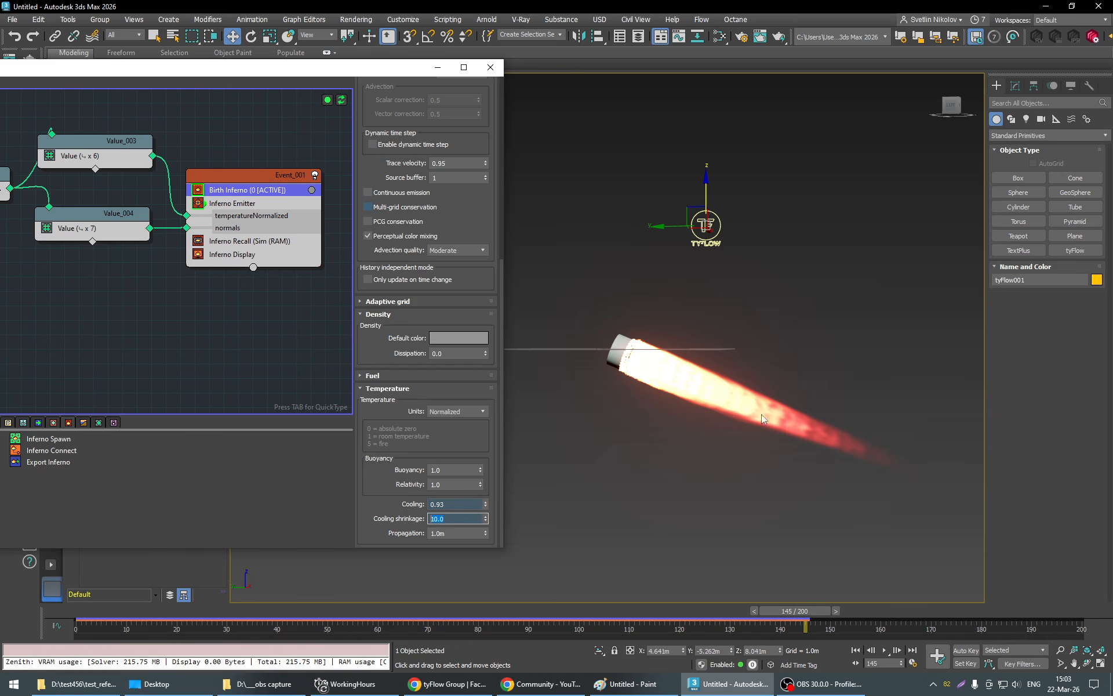
pyautogui.write('20')
pyautogui.press('Return')
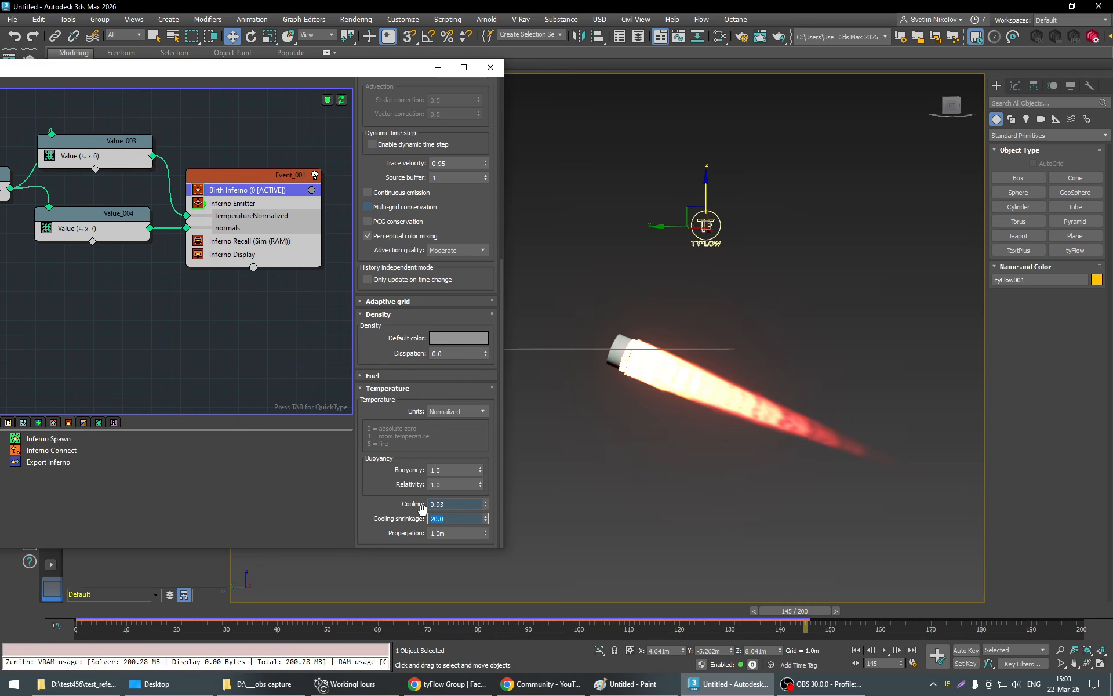
pyautogui.write('40')
pyautogui.press('Return')
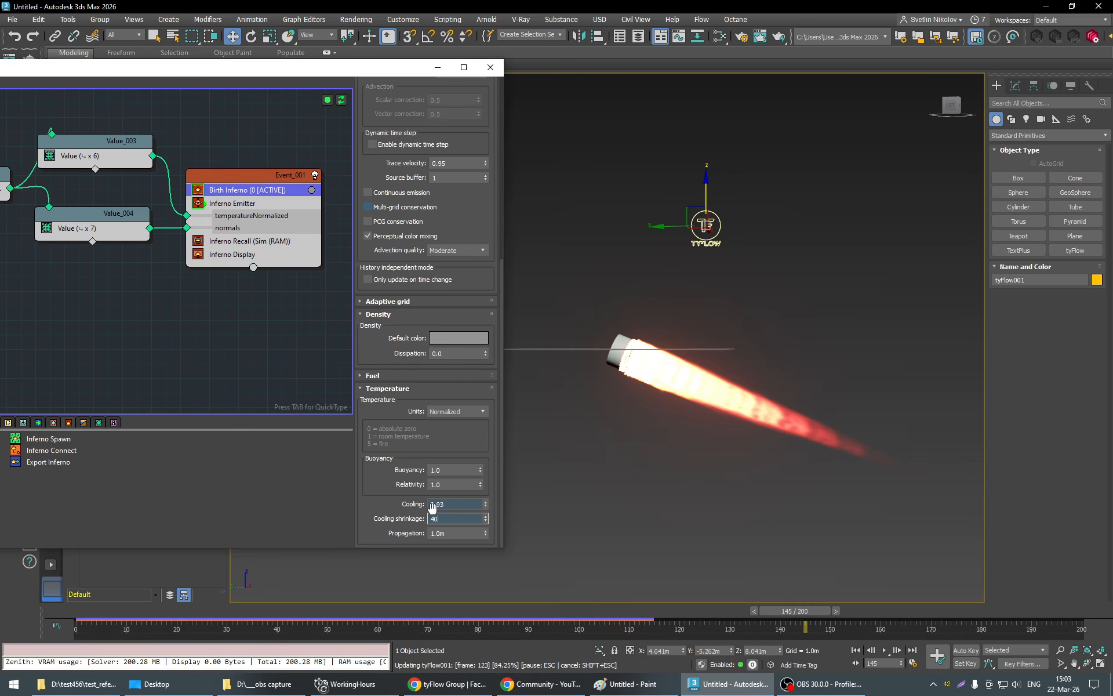
pyautogui.write('30')
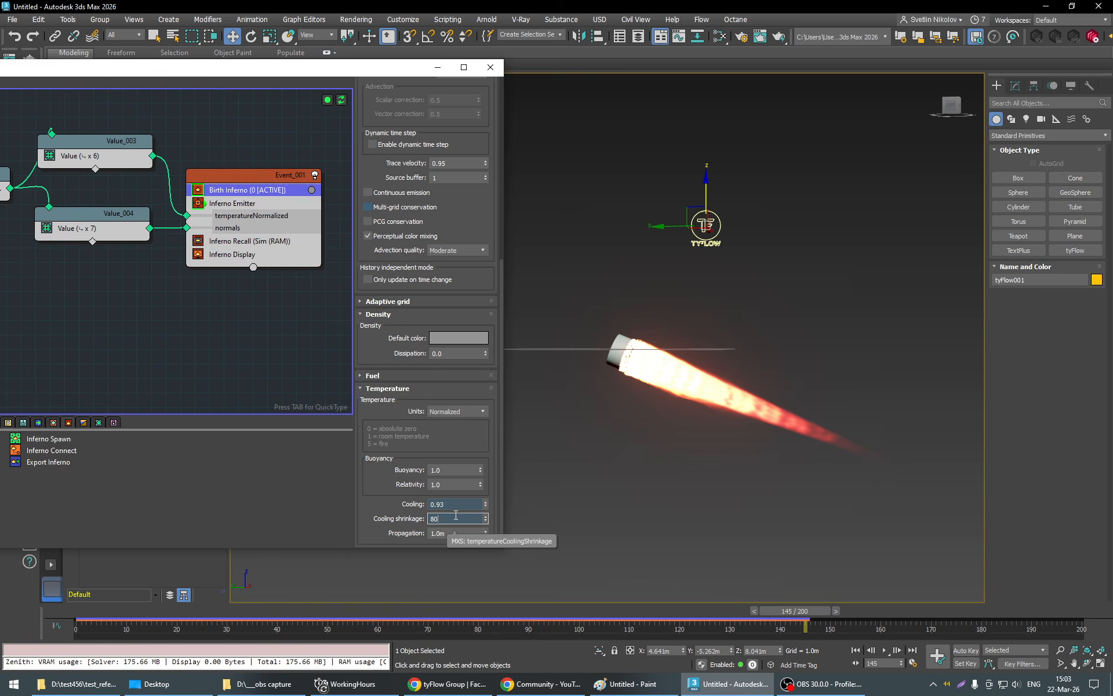
pyautogui.press('Return')
pyautogui.write('80')
pyautogui.press('Return')
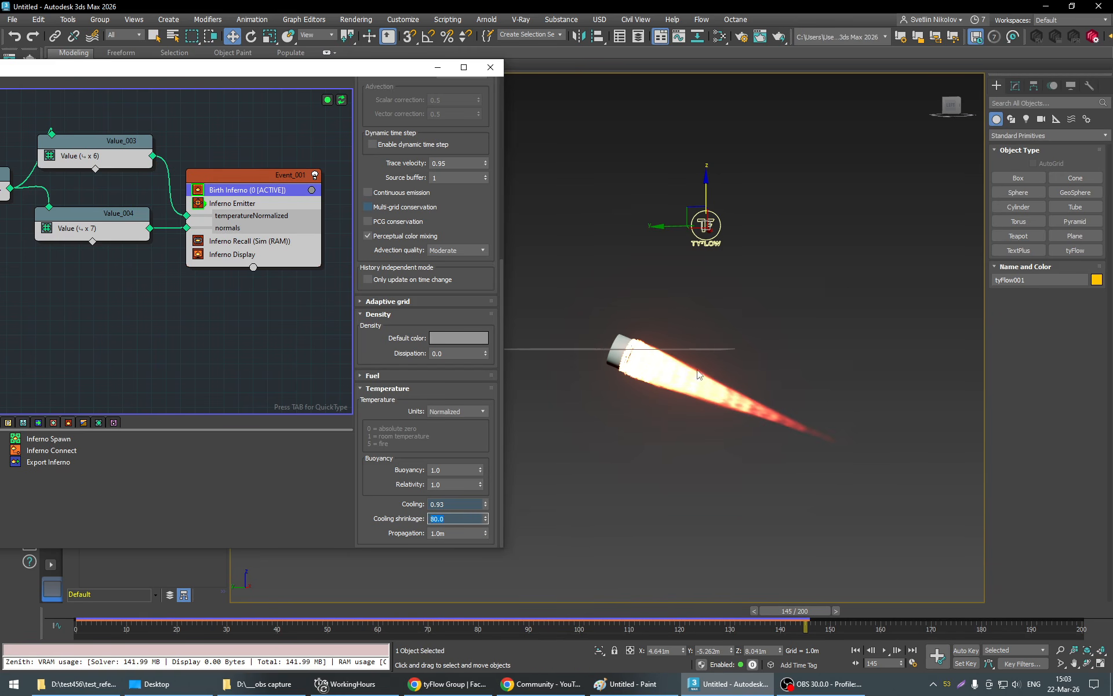
# Frame the cylinder emitter and inspect the tapered flame closely along its full length.
pyautogui.moveTo(791, 442)
pyautogui.keyDown('alt'); pyautogui.mouseDown(button='middle')
pyautogui.moveTo(728, 430)
pyautogui.moveTo(785, 492)
pyautogui.moveTo(712, 428)
pyautogui.moveTo(680, 417)
pyautogui.moveTo(801, 441)
pyautogui.mouseUp(button='middle'); pyautogui.keyUp('alt')
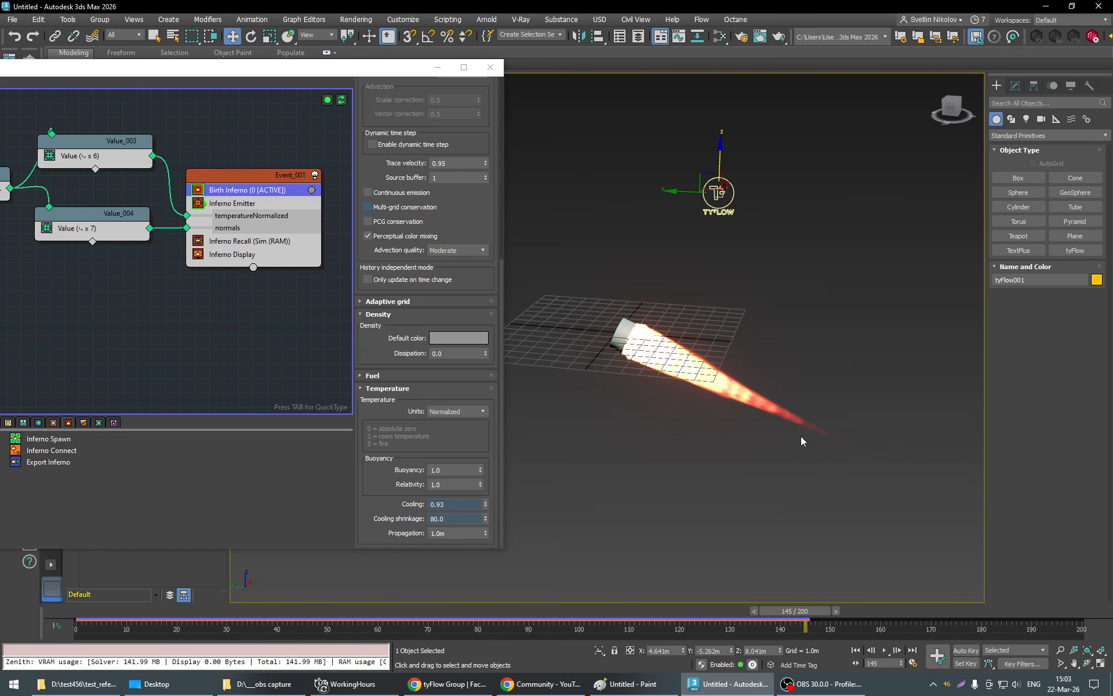
pyautogui.click(621, 335)
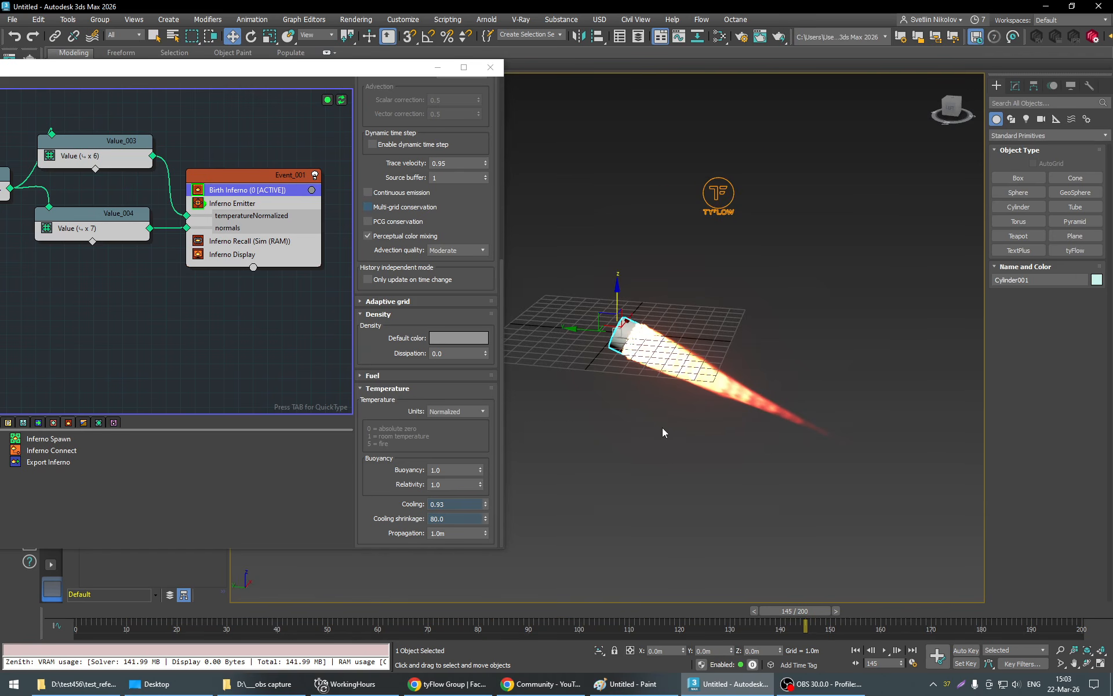
pyautogui.press('z')
pyautogui.scroll(-4, 694, 388)
pyautogui.click(847, 285)
pyautogui.scroll(-4, 868, 355)
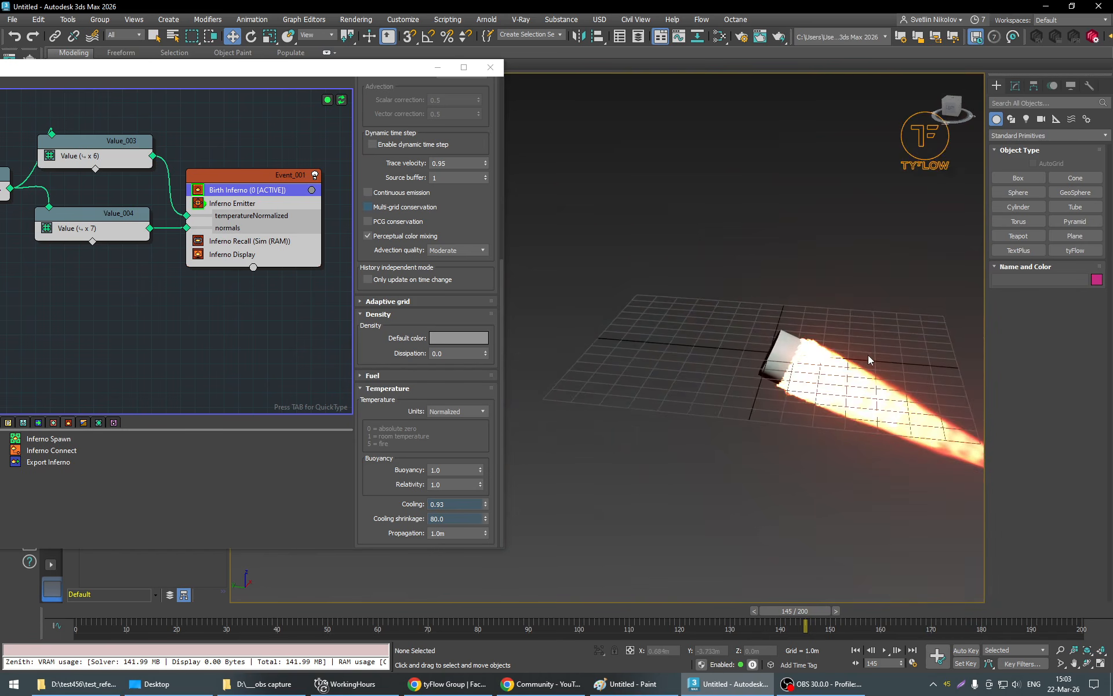
pyautogui.moveTo(868, 355); pyautogui.dragTo(588, 462, button='middle')
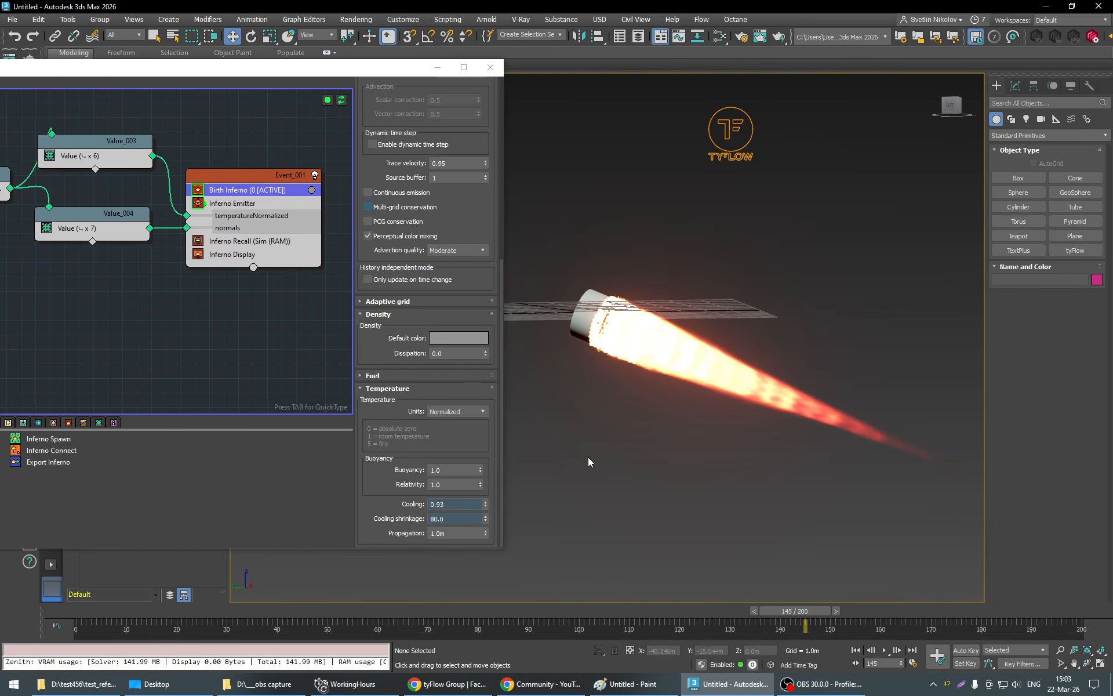
# Try a Birth Inferno cooling shrinkage of -1, and then reset it to 0.
pyautogui.moveTo(452, 514); pyautogui.dragTo(369, 517)
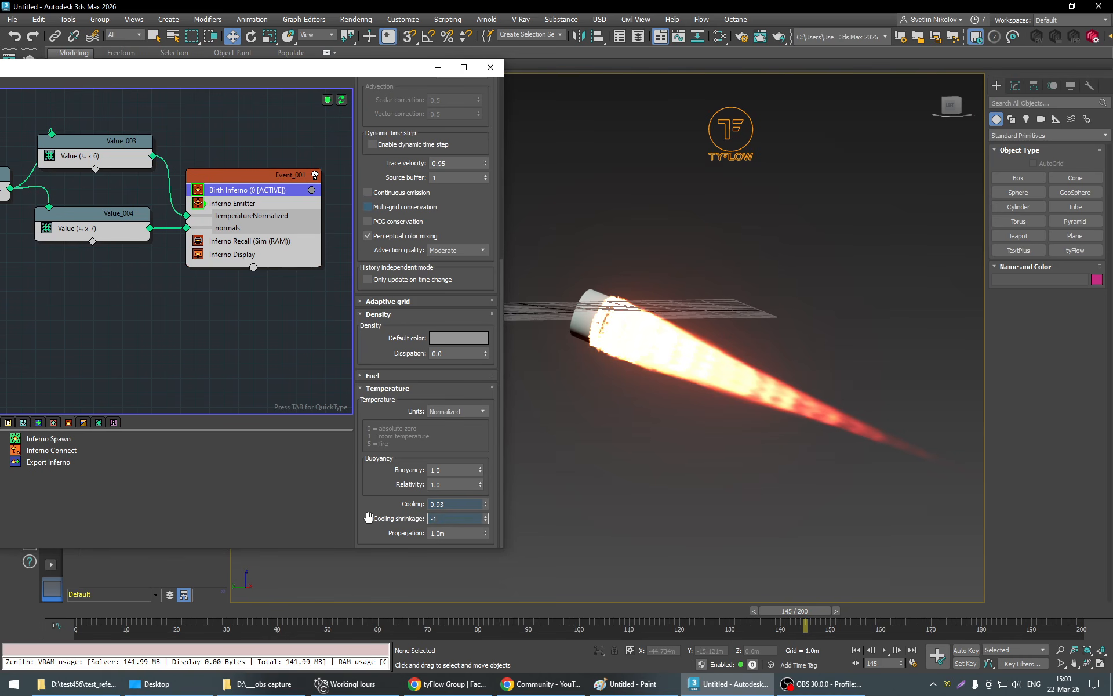
pyautogui.write('-1')
pyautogui.press('Return')
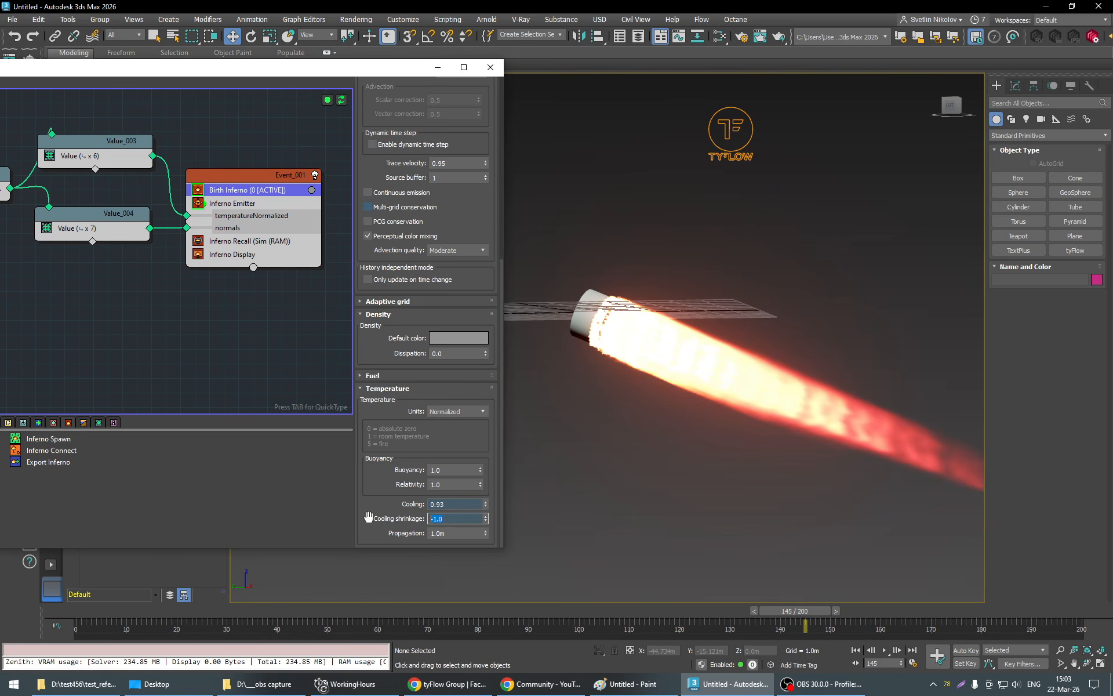
pyautogui.scroll(-2, 649, 474)
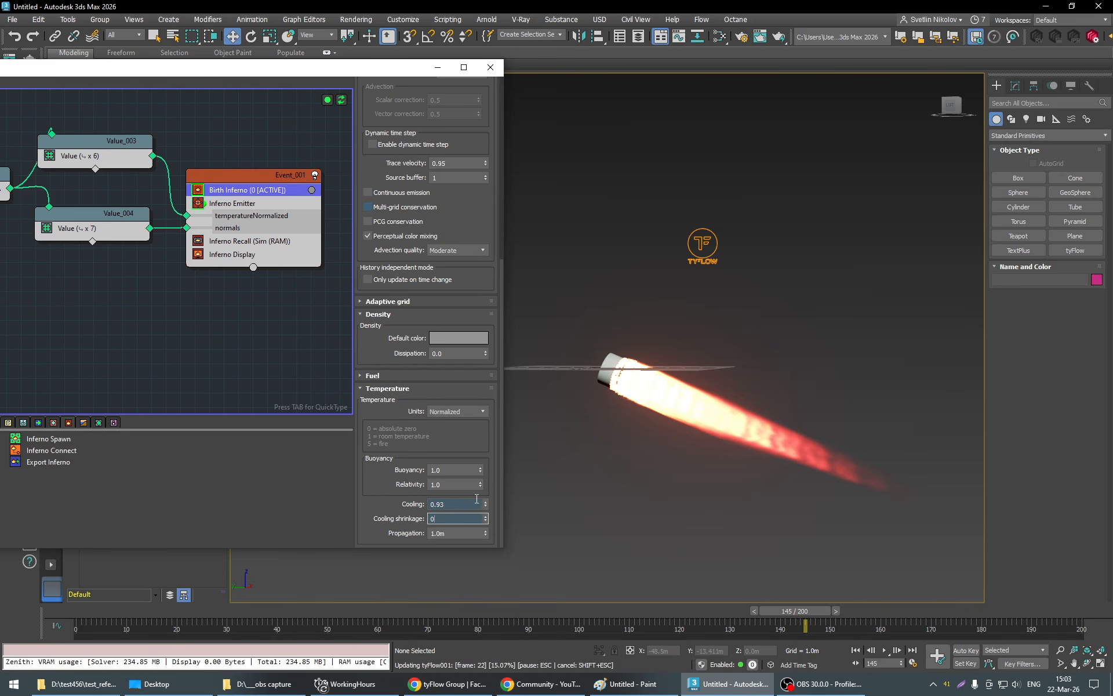
pyautogui.write('0')
pyautogui.press('Return')
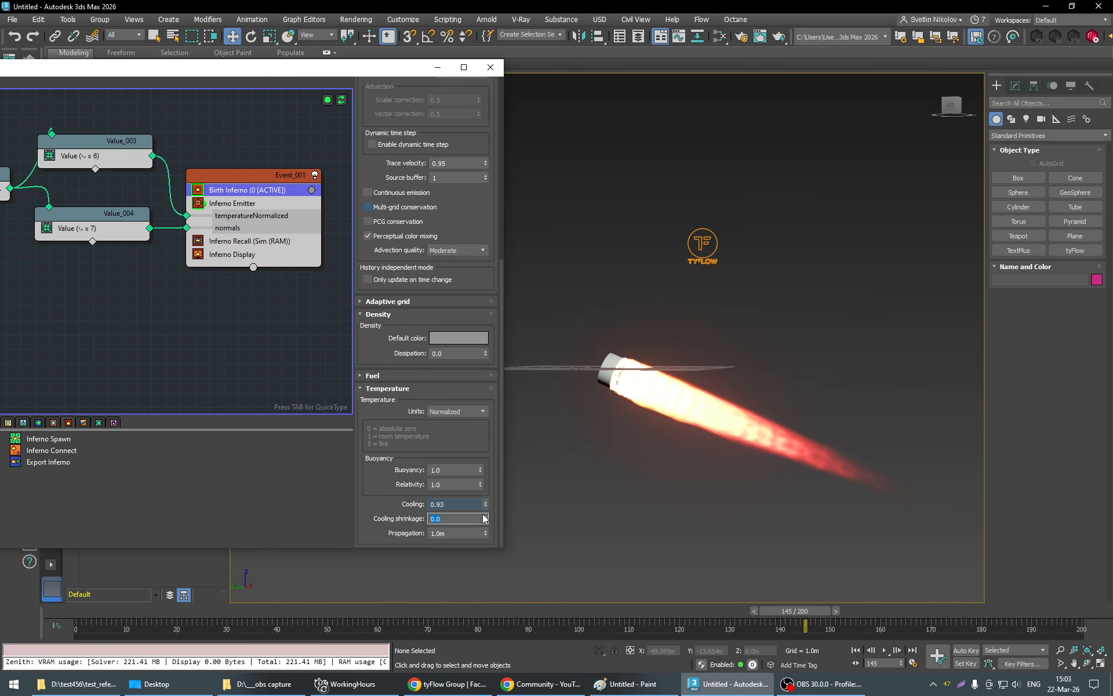
# Compare cooling shrinkage values of -10, -20 and -50, and check the flame at frame 180.
pyautogui.press('Return')
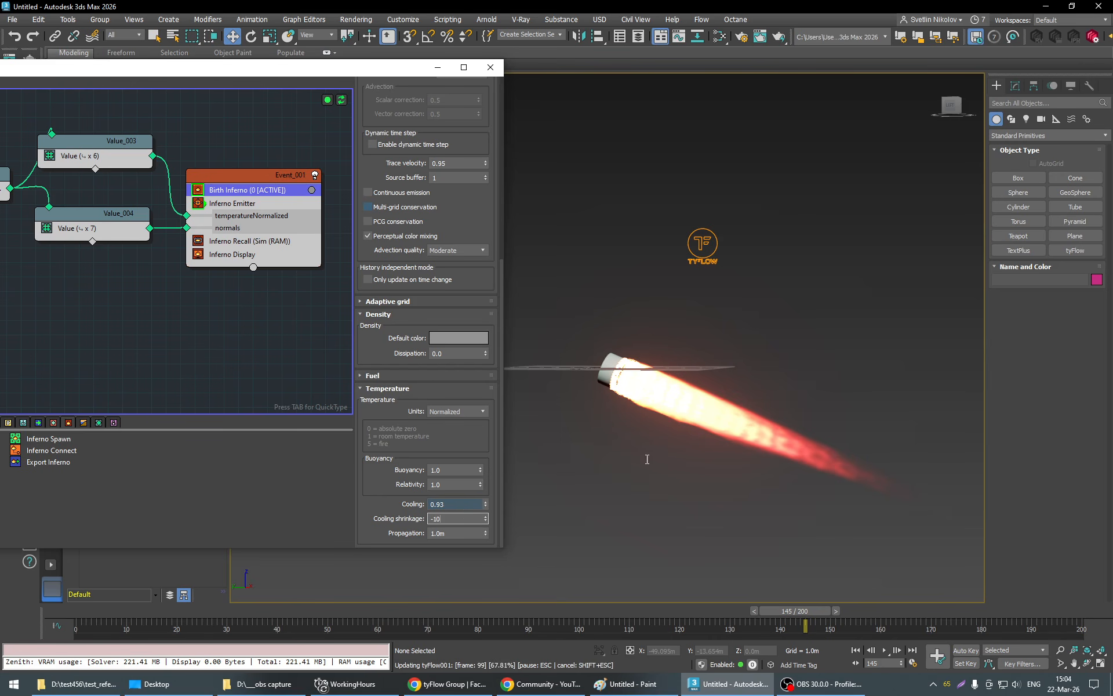
pyautogui.write('-20')
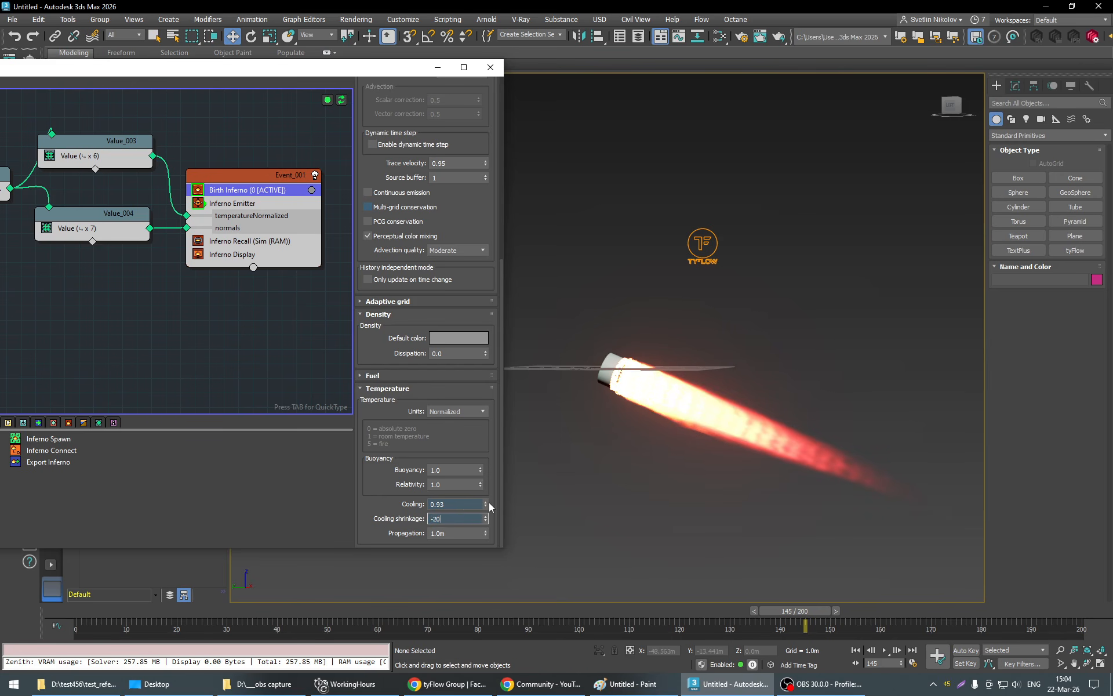
pyautogui.press('Return')
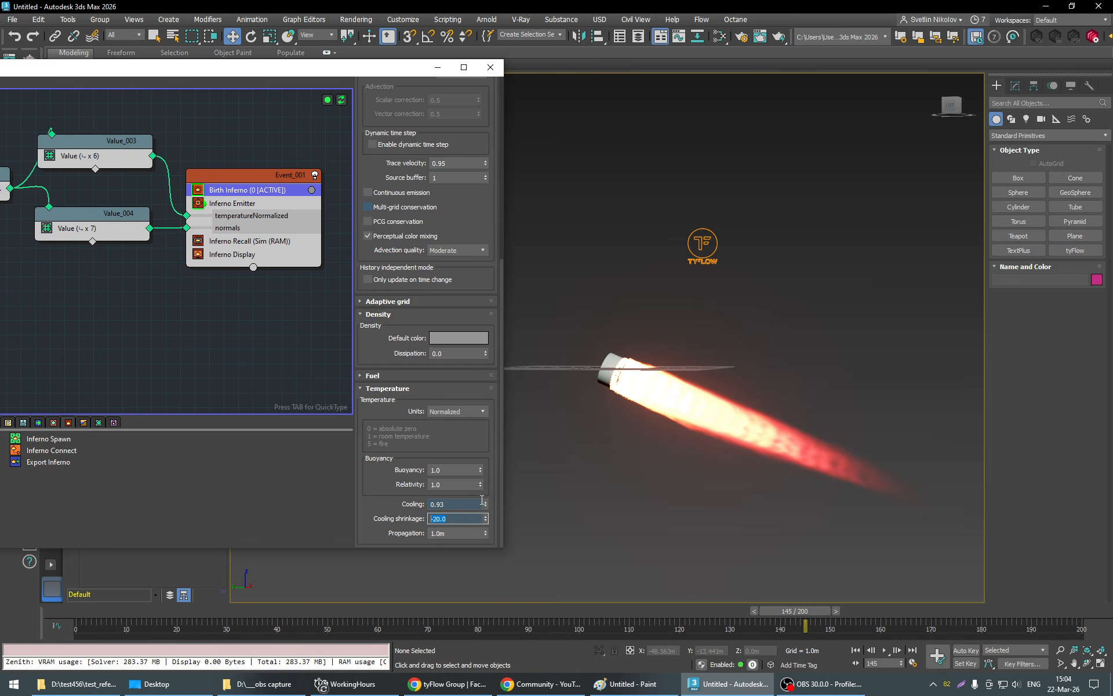
pyautogui.write('-50')
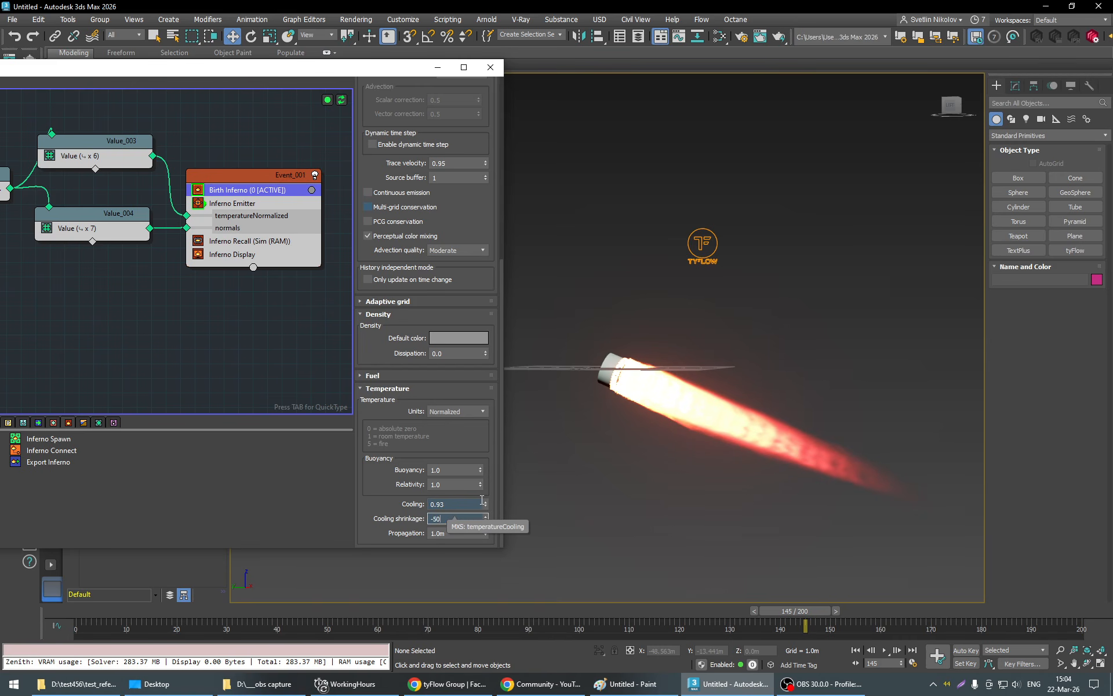
pyautogui.press('Return')
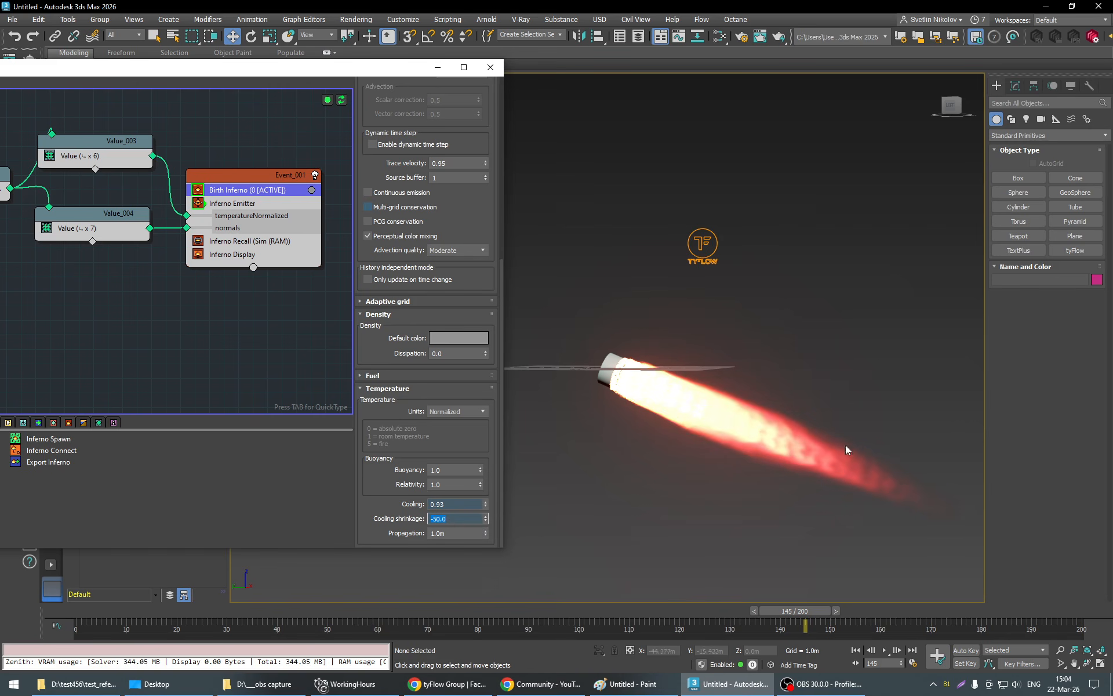
pyautogui.moveTo(774, 457)
pyautogui.keyDown('alt'); pyautogui.mouseDown(button='middle')
pyautogui.moveTo(801, 475)
pyautogui.moveTo(789, 464)
pyautogui.mouseUp(button='middle'); pyautogui.keyUp('alt')
pyautogui.moveTo(806, 610); pyautogui.dragTo(982, 610)
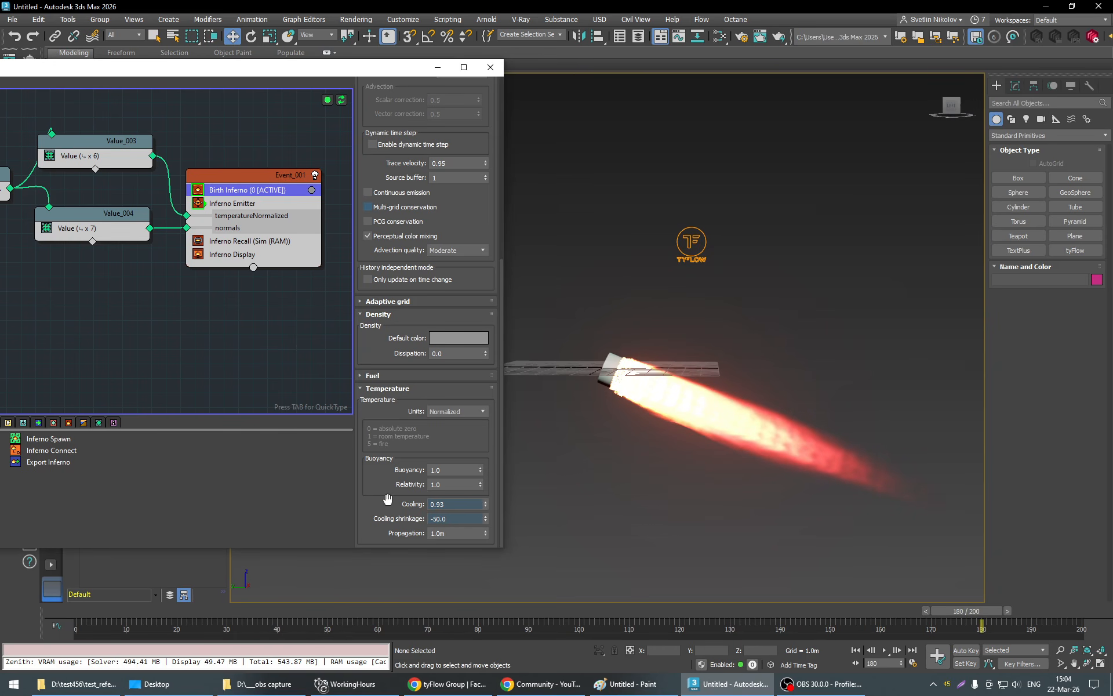
# Set the Birth Inferno temperature propagation to 0 m and the cooling shrinkage to 15.
pyautogui.click(446, 530)
pyautogui.write('0')
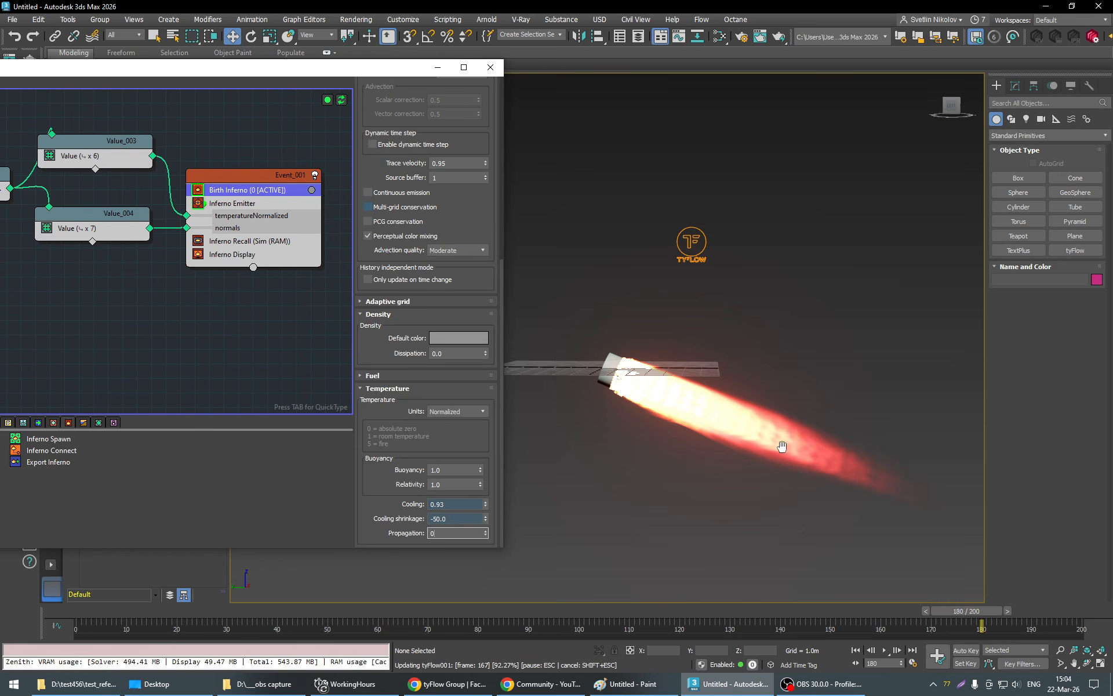
pyautogui.press('Return')
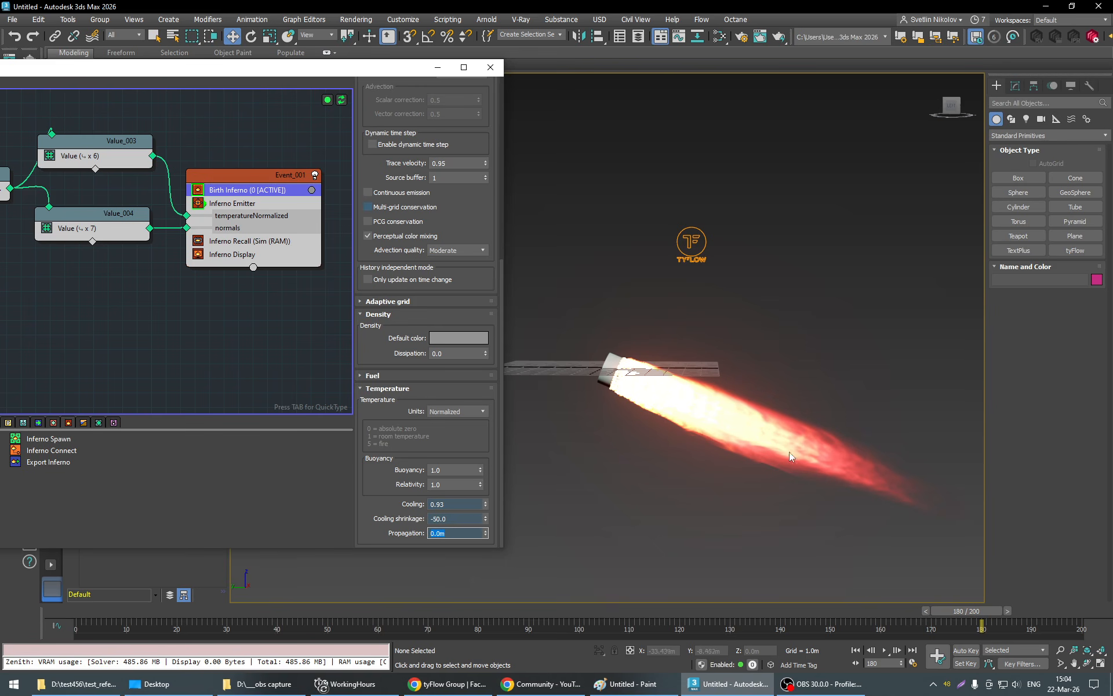
pyautogui.click(385, 496)
pyautogui.click(454, 519)
pyautogui.write('15')
pyautogui.press('Return')
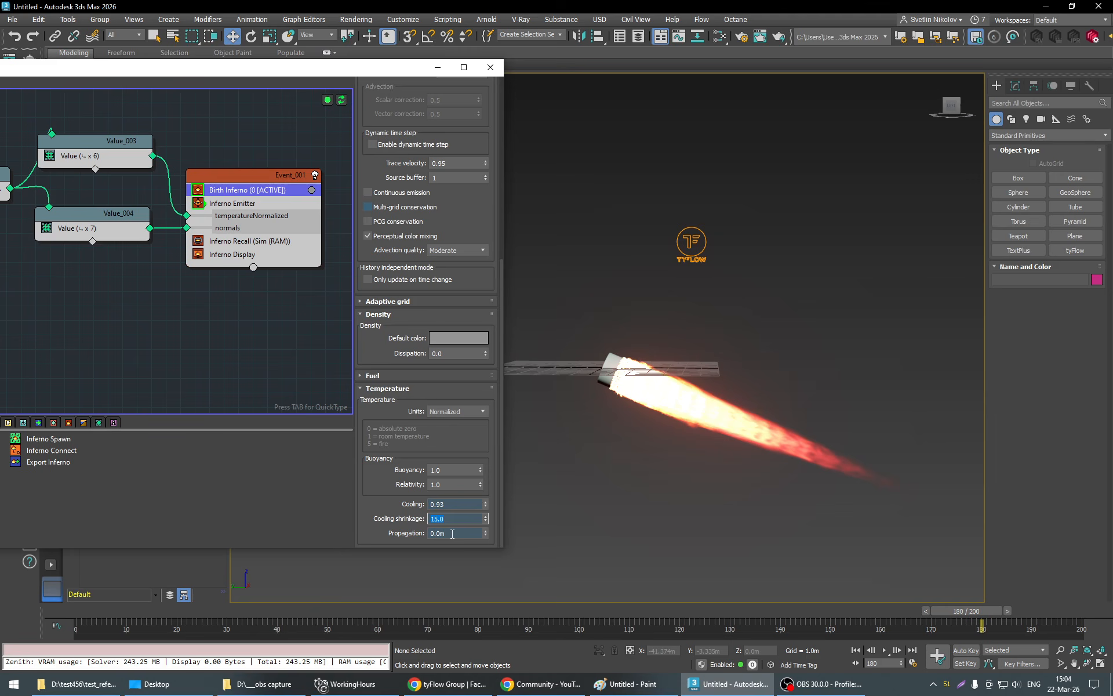
# Raise the temperature cooling to 0.95 and then 0.98, and check the flame back to frame 109.
pyautogui.click(465, 509)
pyautogui.press('BackSpace')
pyautogui.write('5')
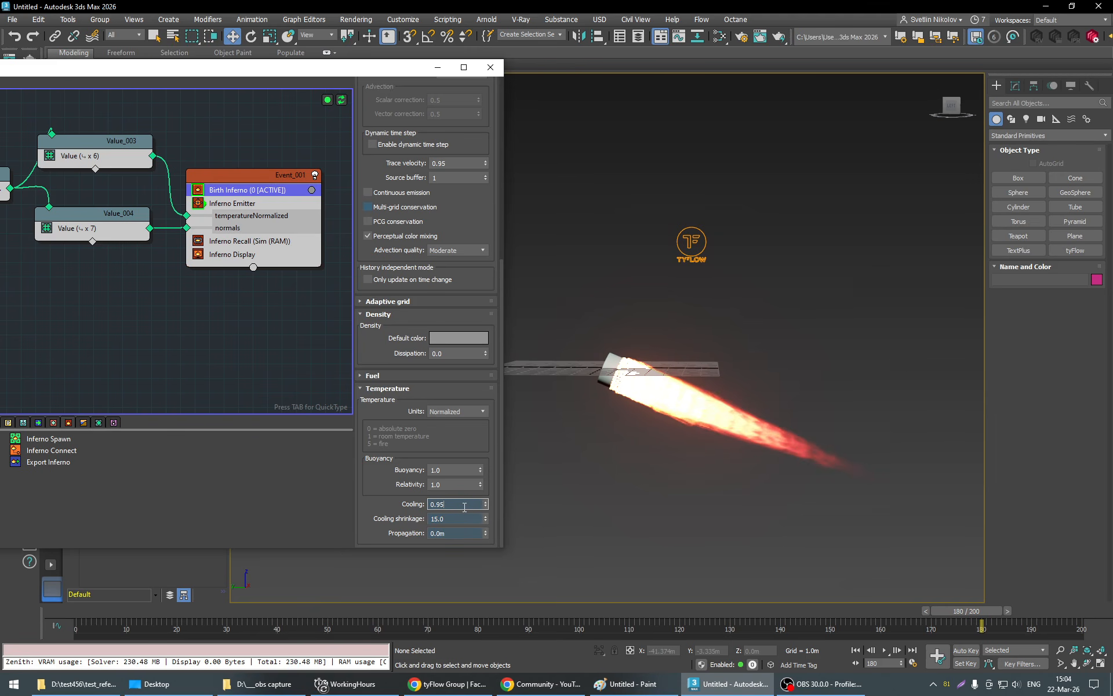
pyautogui.press('Return')
pyautogui.scroll(3, 728, 420)
pyautogui.scroll(-1, 725, 426)
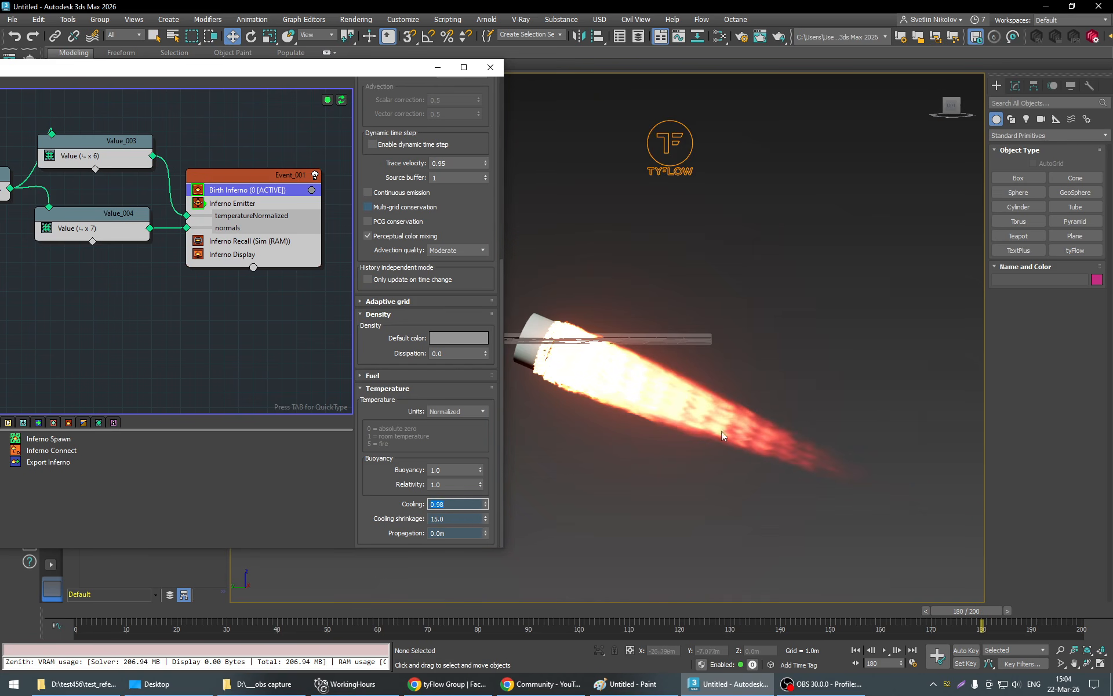
pyautogui.moveTo(923, 615); pyautogui.dragTo(646, 628)
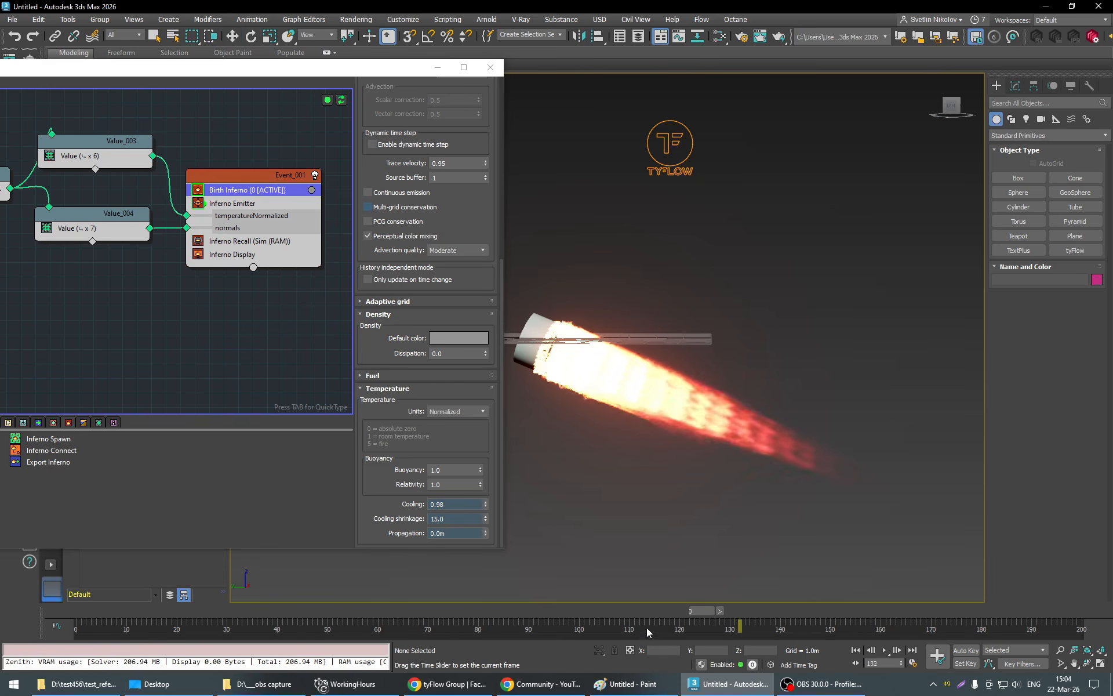
# Set the temperature propagation to 1 m and then 10 m, and check the flame up to frame 186.
pyautogui.click(454, 536)
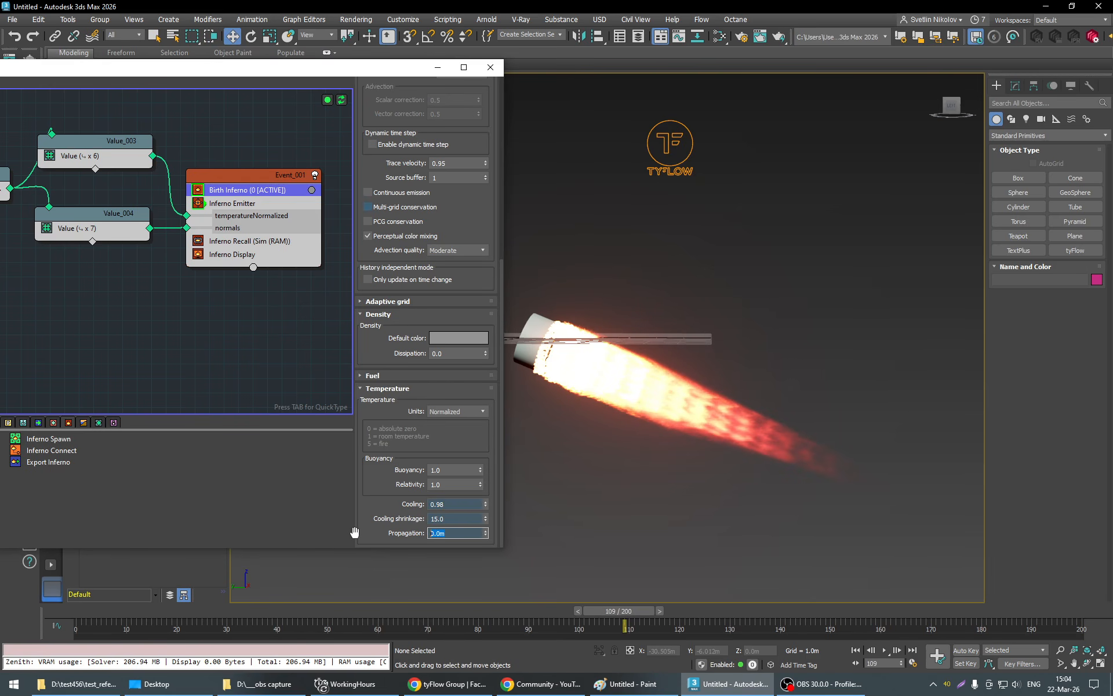
pyautogui.write('1')
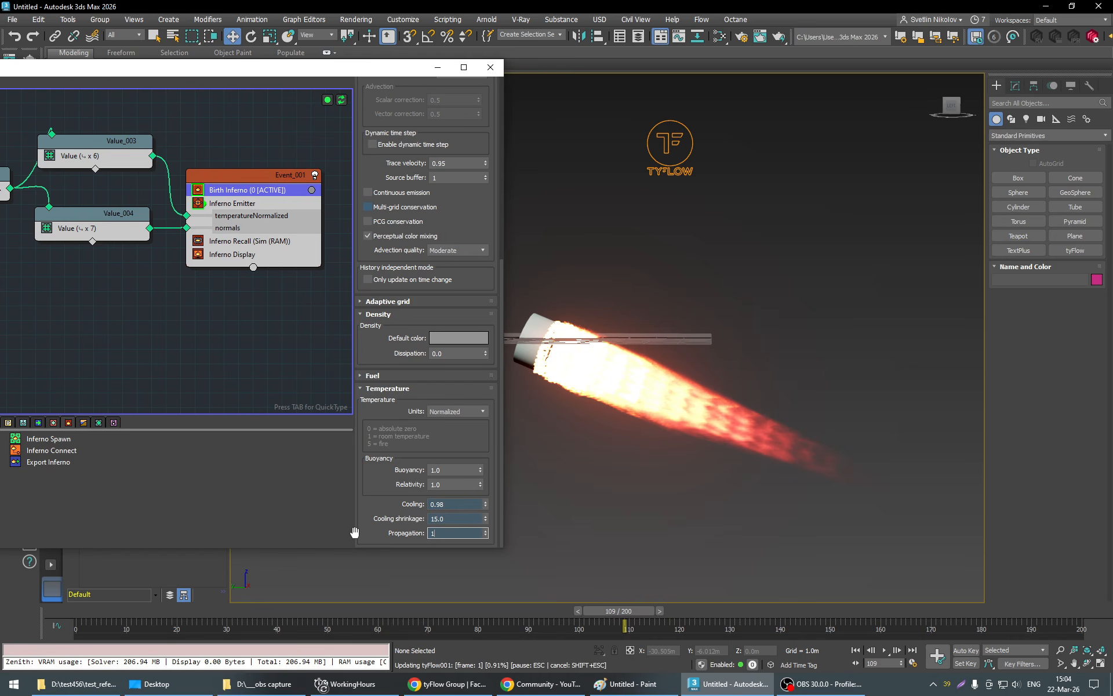
pyautogui.press('Return')
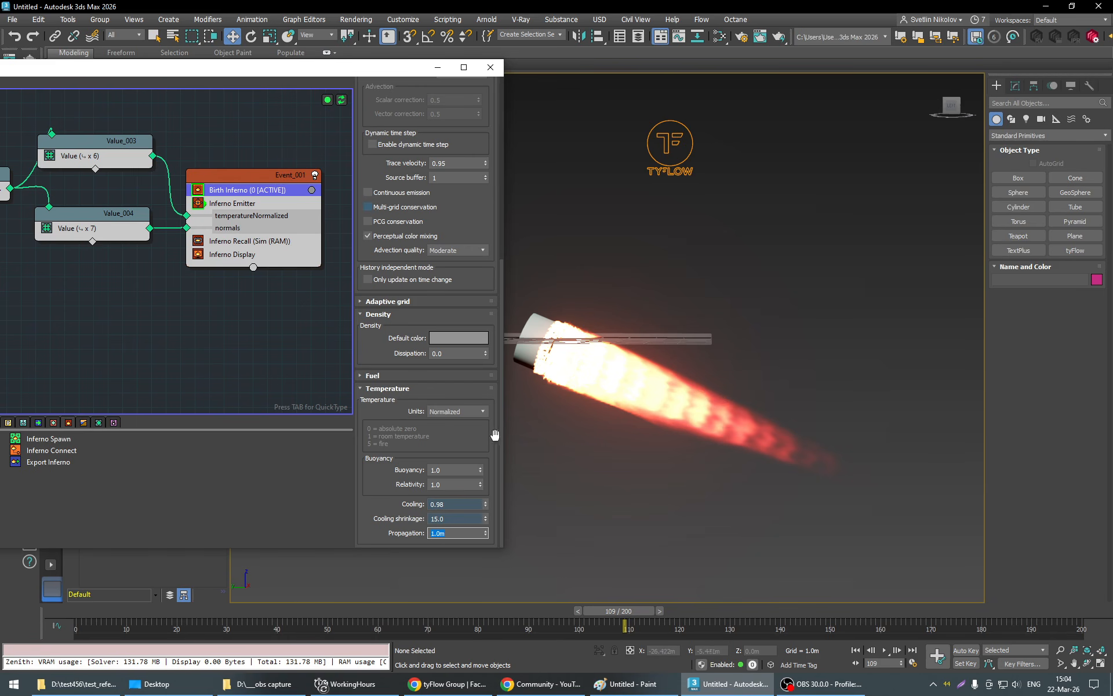
pyautogui.write('10')
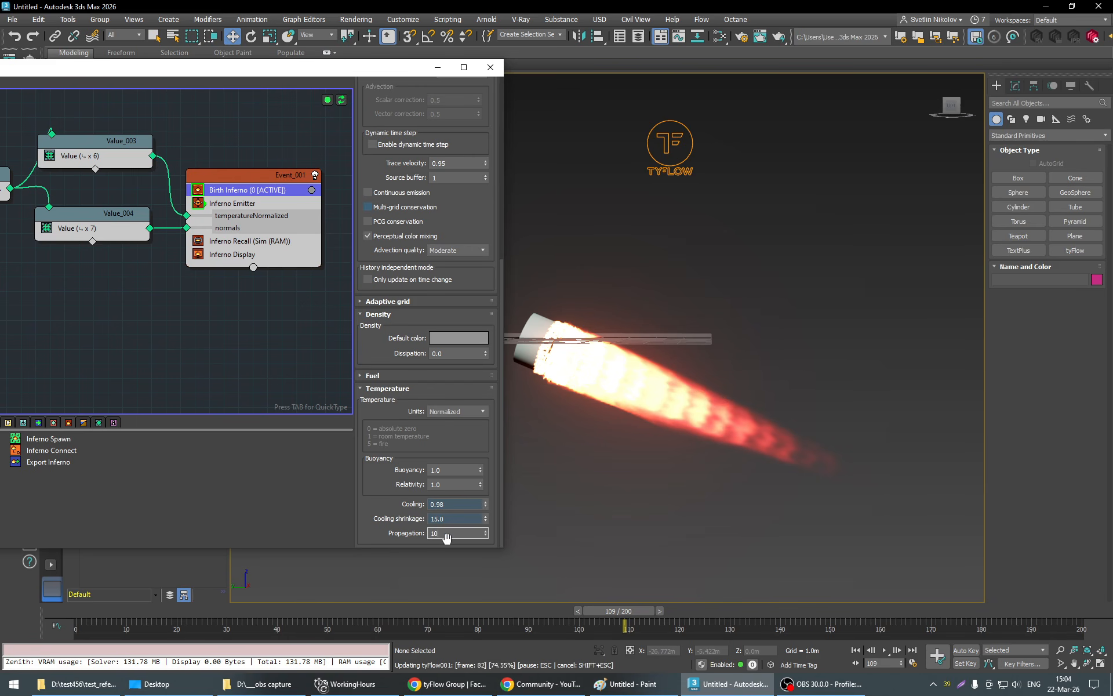
pyautogui.press('Return')
pyautogui.moveTo(632, 610); pyautogui.dragTo(1012, 631)
pyautogui.press('w')
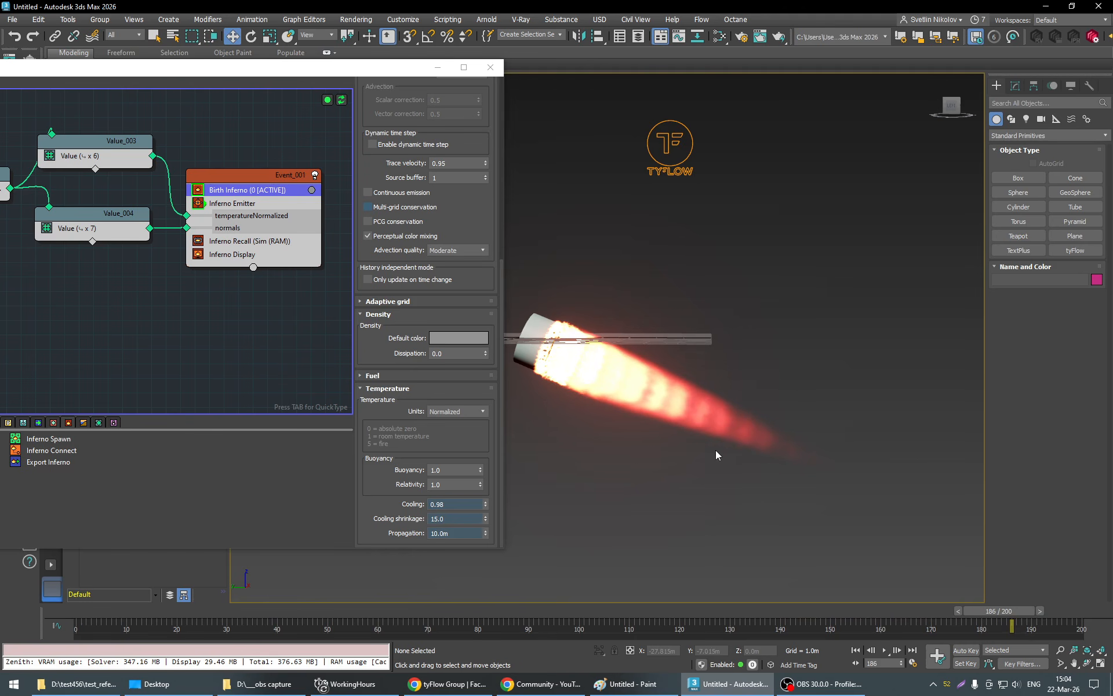
# Show the Inferno Display's sparse cubes and examine the simulation grid around the flame at frame 190.
pyautogui.click(230, 254)
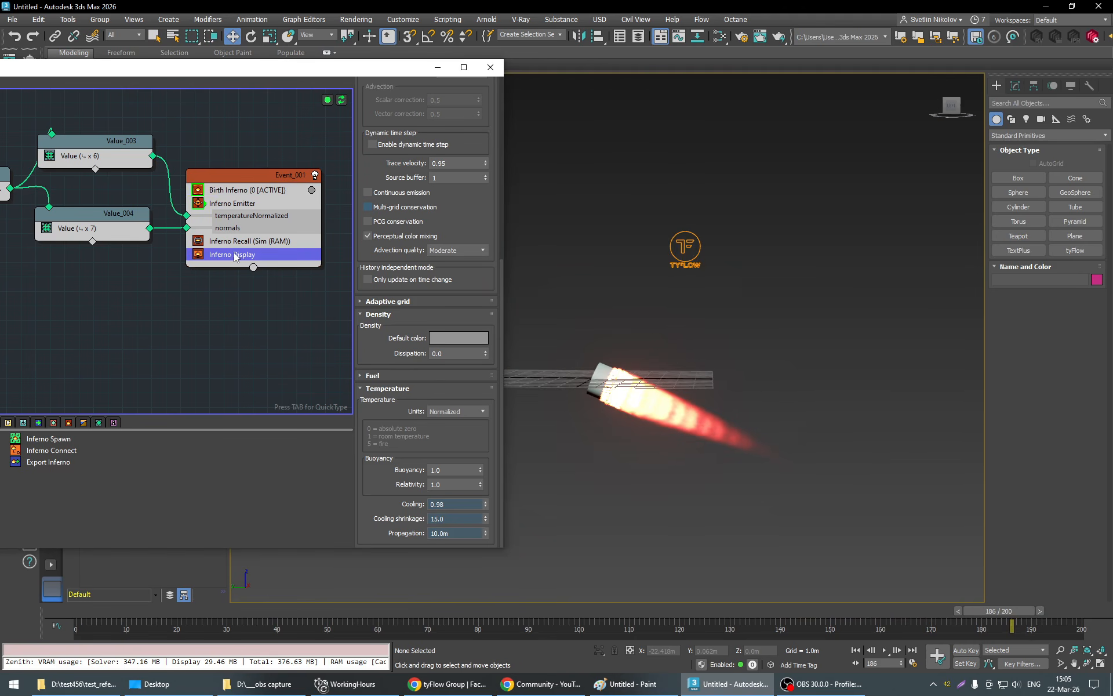
pyautogui.scroll(-5, 484, 331)
pyautogui.scroll(5, 489, 334)
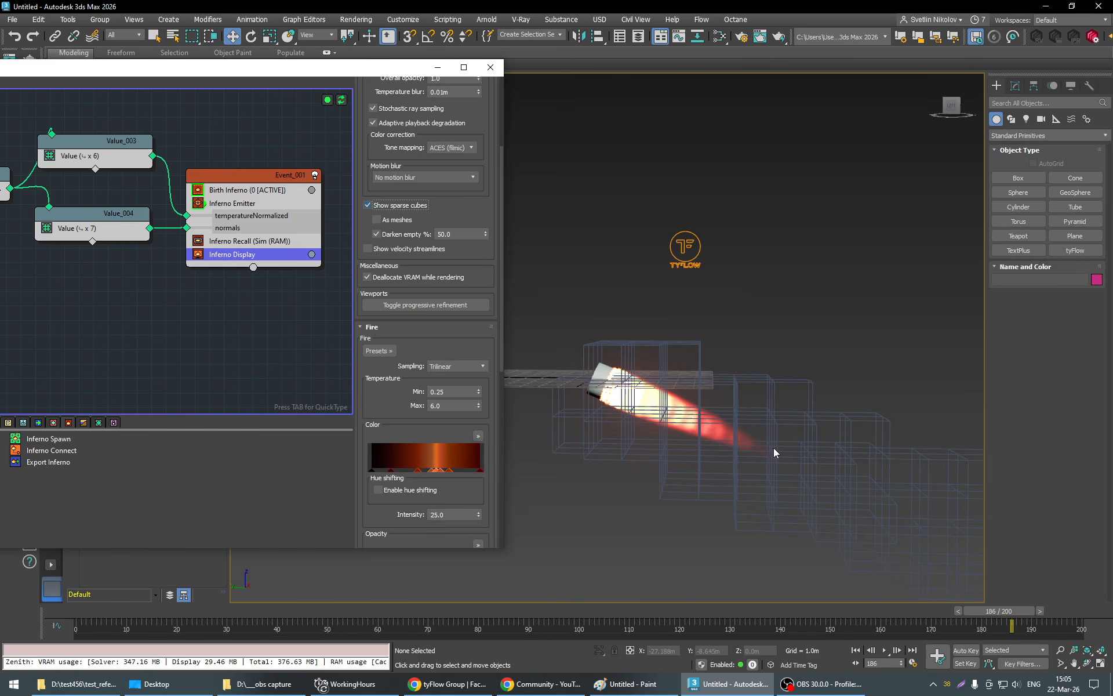
pyautogui.moveTo(774, 448); pyautogui.dragTo(680, 395, button='middle')
pyautogui.scroll(-4, 681, 395)
pyautogui.moveTo(783, 447); pyautogui.dragTo(740, 453, button='middle')
pyautogui.moveTo(1015, 615)
pyautogui.mouseDown()
pyautogui.moveTo(339, 626)
pyautogui.moveTo(1053, 641)
pyautogui.moveTo(829, 630)
pyautogui.moveTo(981, 629)
pyautogui.moveTo(1014, 612)
pyautogui.mouseUp()
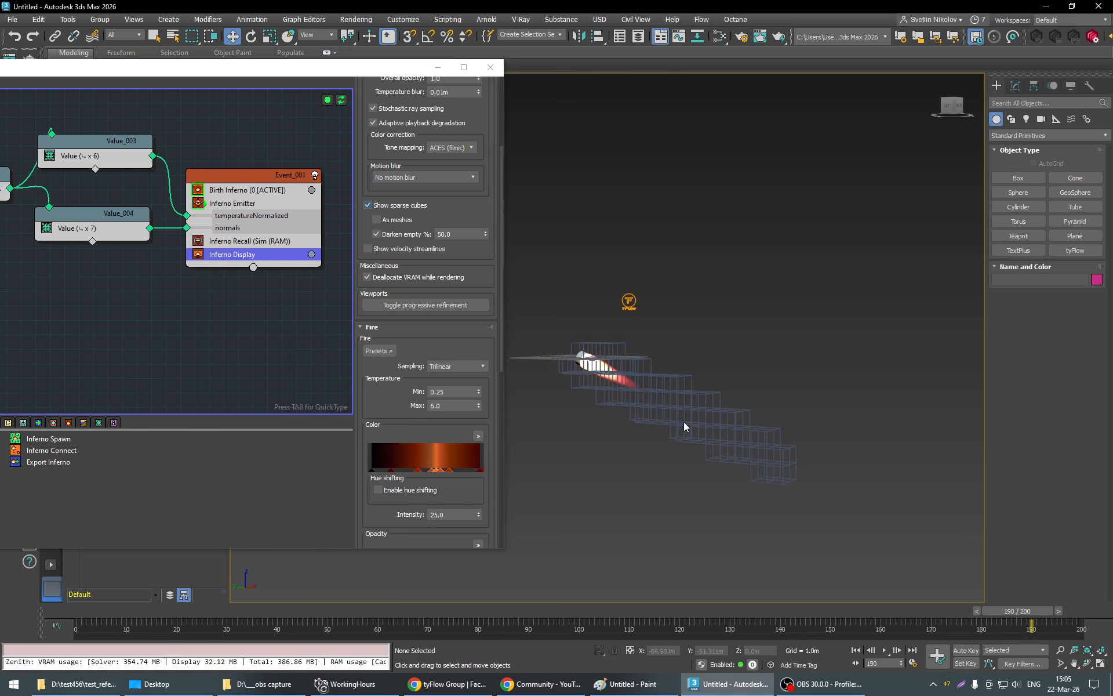
pyautogui.scroll(-3, 494, 304)
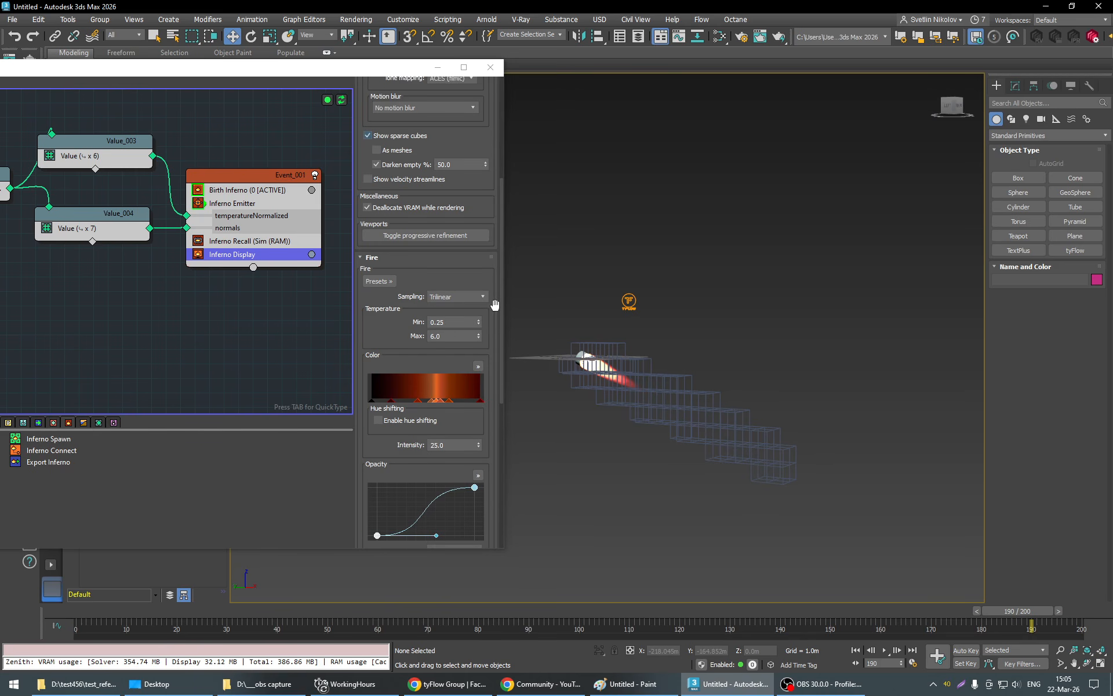
# Disable the minimum velocity, density and fuel criteria for Birth Inferno's adaptive grid expansion, leaving only minimum temperature enabled.
pyautogui.click(264, 191)
pyautogui.scroll(-1, 493, 405)
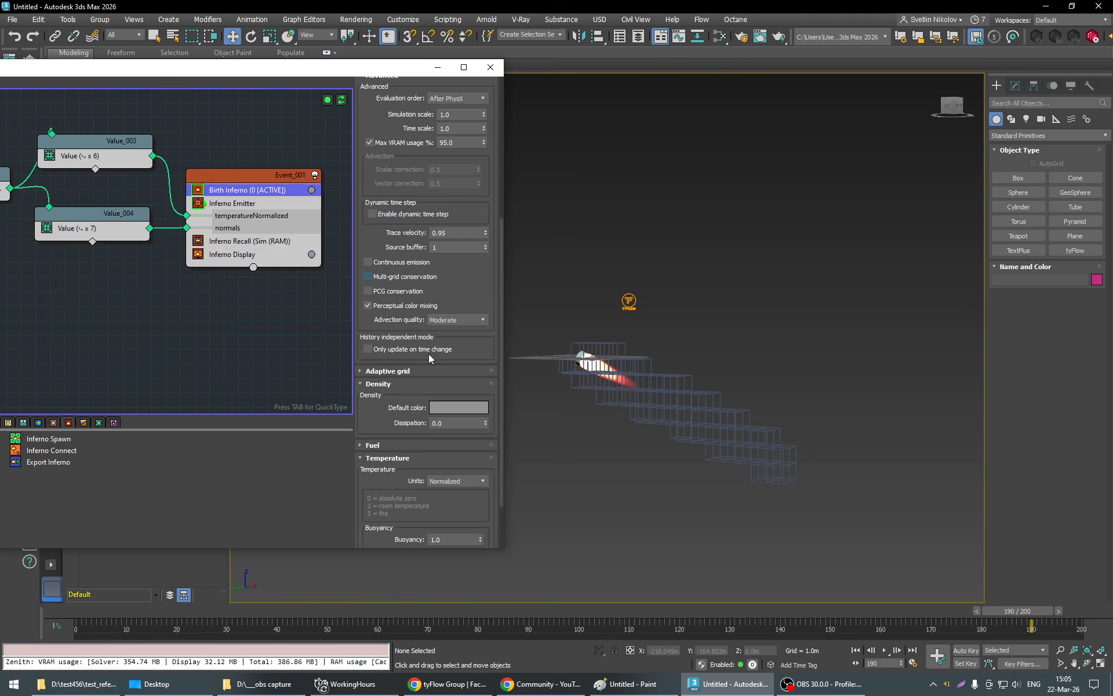
pyautogui.click(451, 368)
pyautogui.click(393, 396)
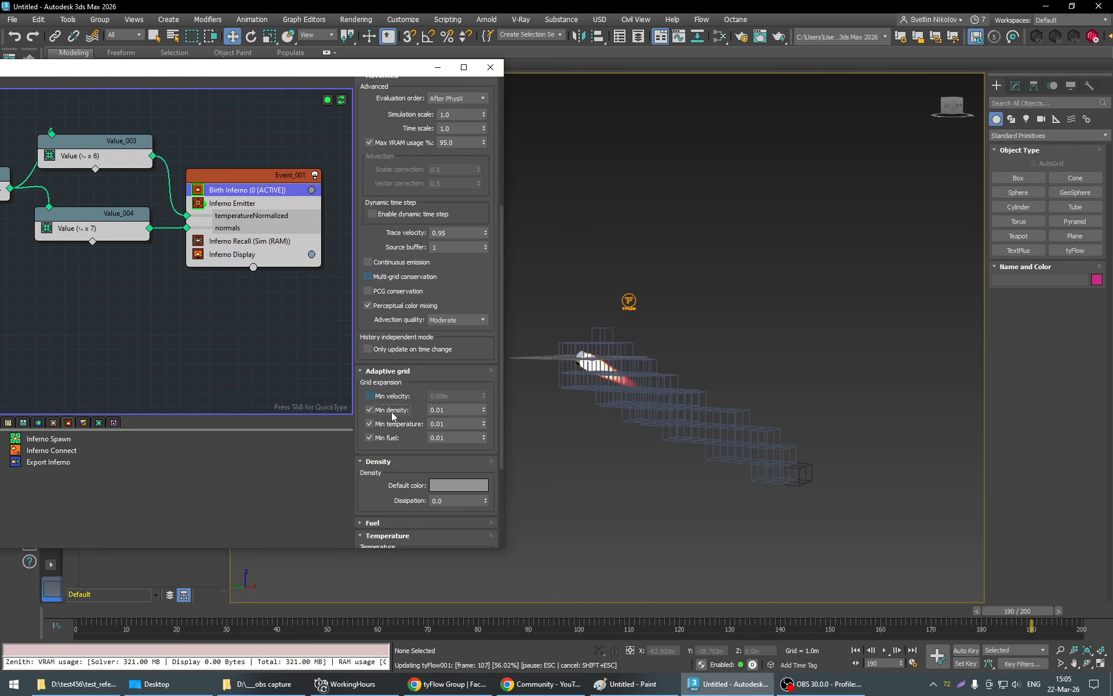
pyautogui.click(378, 438)
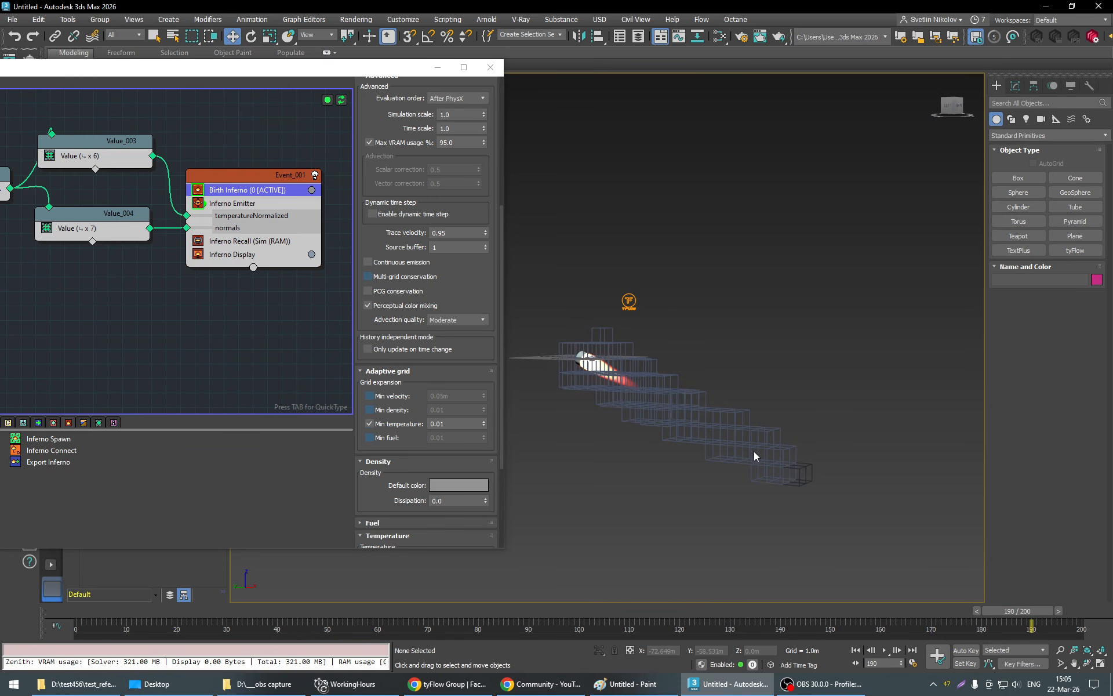
# Raise the adaptive grid's minimum temperature to 0.1, 0.2 and 0.3, and check the grid back to frame 168.
pyautogui.scroll(2, 753, 452)
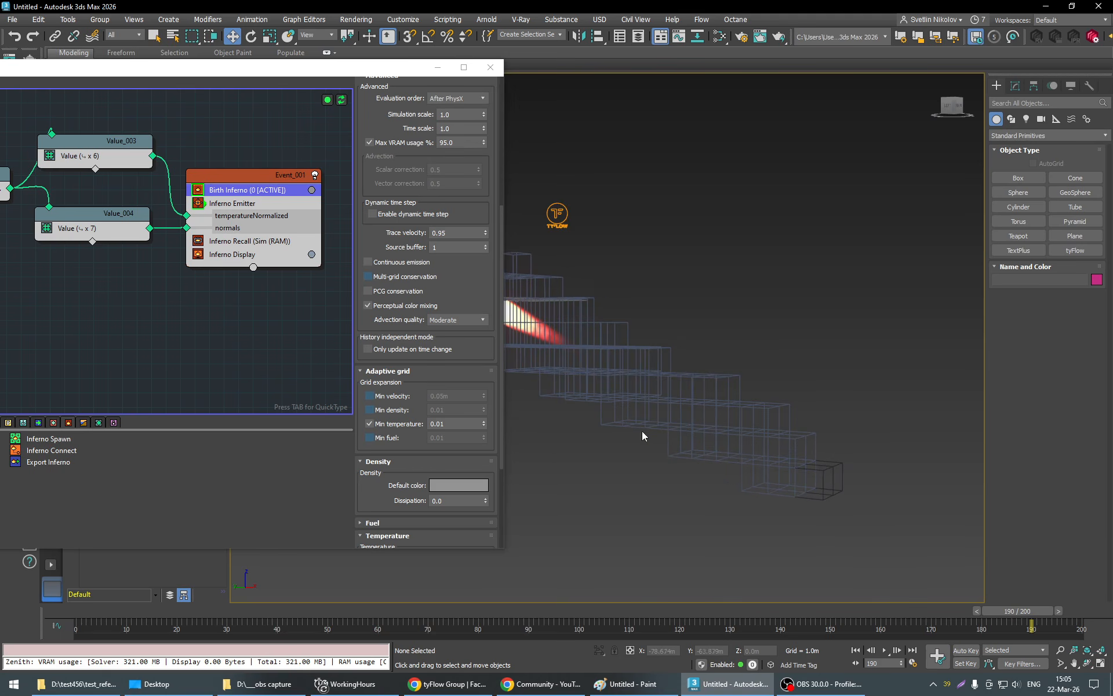
pyautogui.moveTo(642, 430); pyautogui.dragTo(730, 457, button='middle')
pyautogui.click(447, 423)
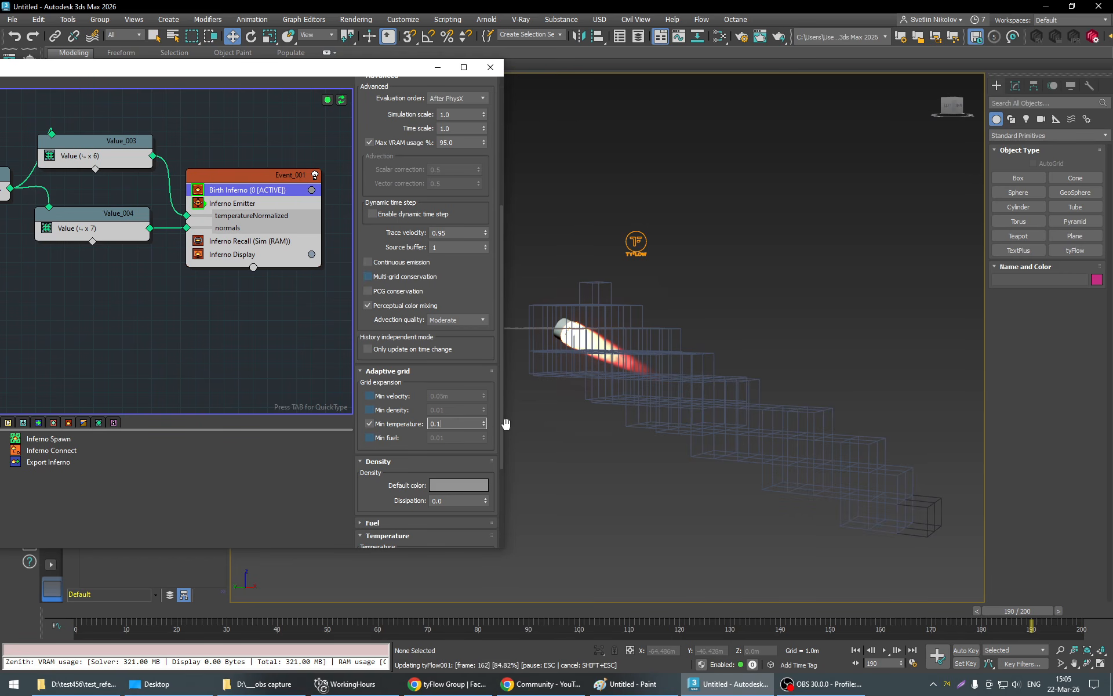
pyautogui.write('0.1')
pyautogui.press('Return')
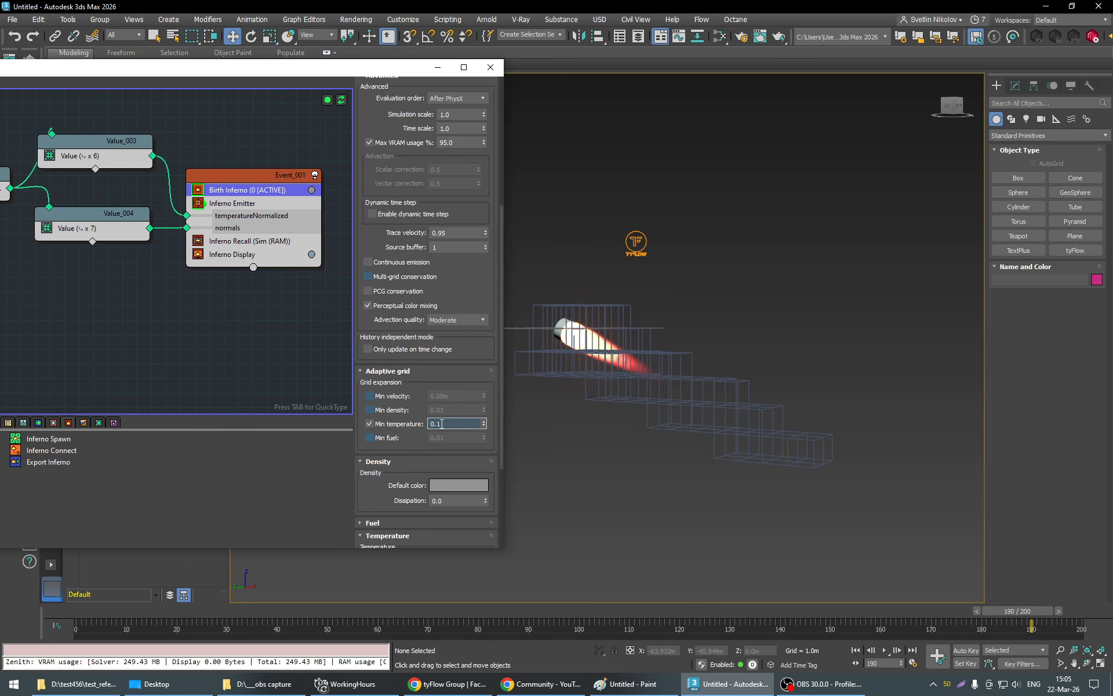
pyautogui.write('0.2')
pyautogui.press('Return')
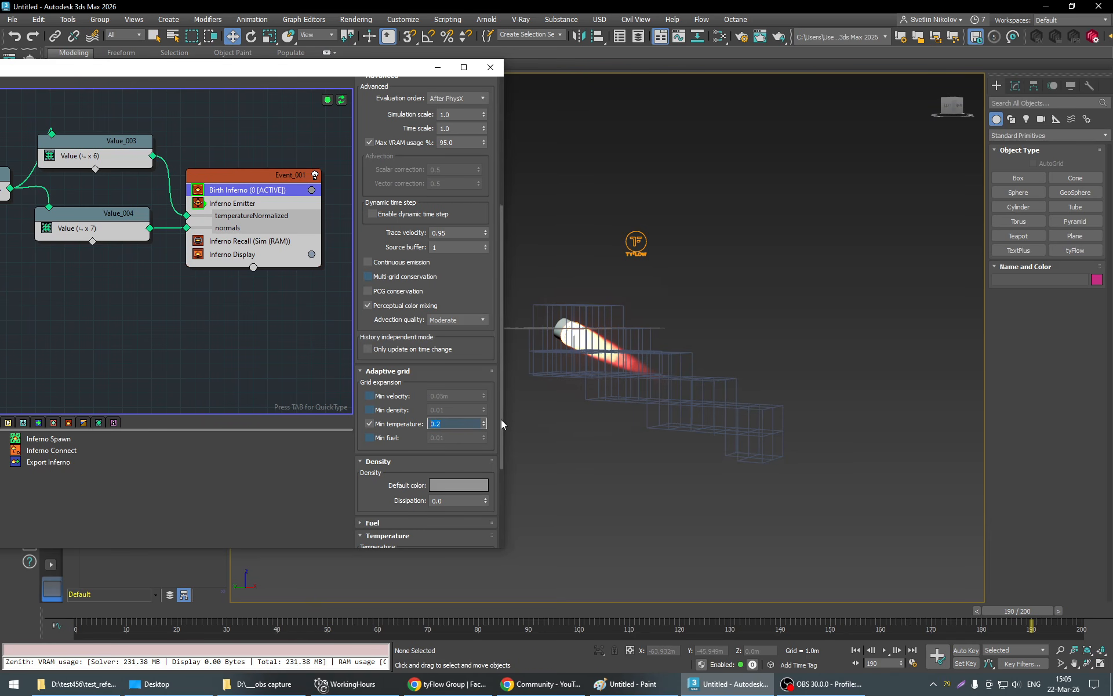
pyautogui.click(457, 428)
pyautogui.press('Return')
pyautogui.moveTo(1021, 611); pyautogui.dragTo(919, 611)
# Extend the animation length to 300 frames and play the simulation through to frame 300.
pyautogui.rightClick(871, 650)
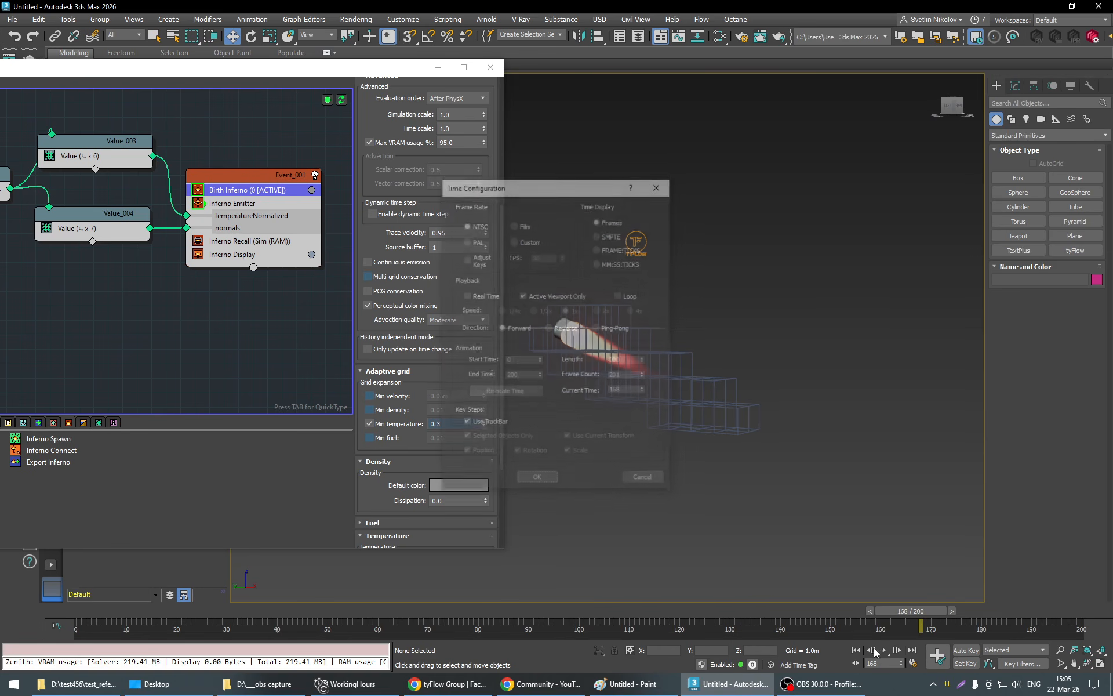
pyautogui.doubleClick(611, 361)
pyautogui.write('300')
pyautogui.press('Return')
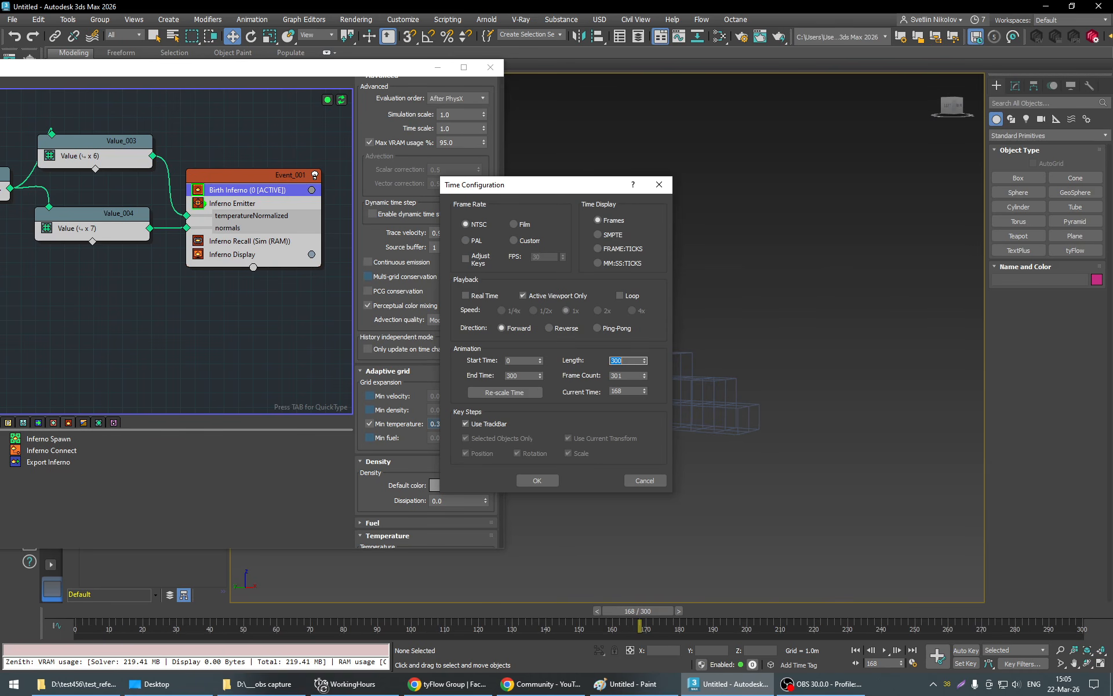
pyautogui.click(548, 485)
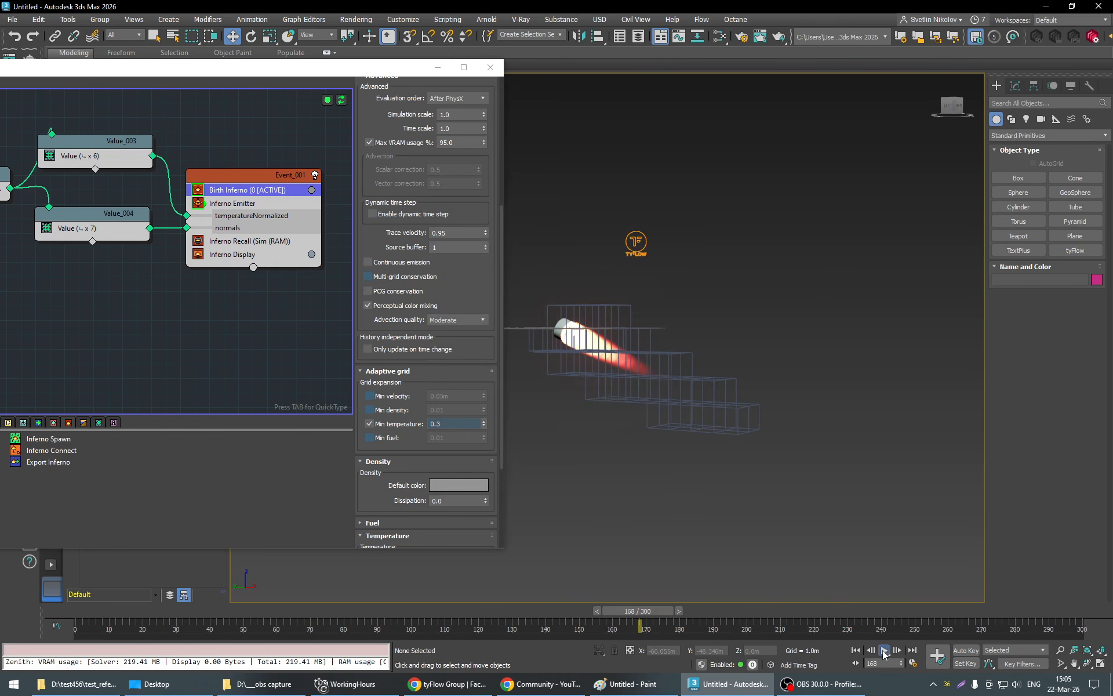
pyautogui.click(884, 650)
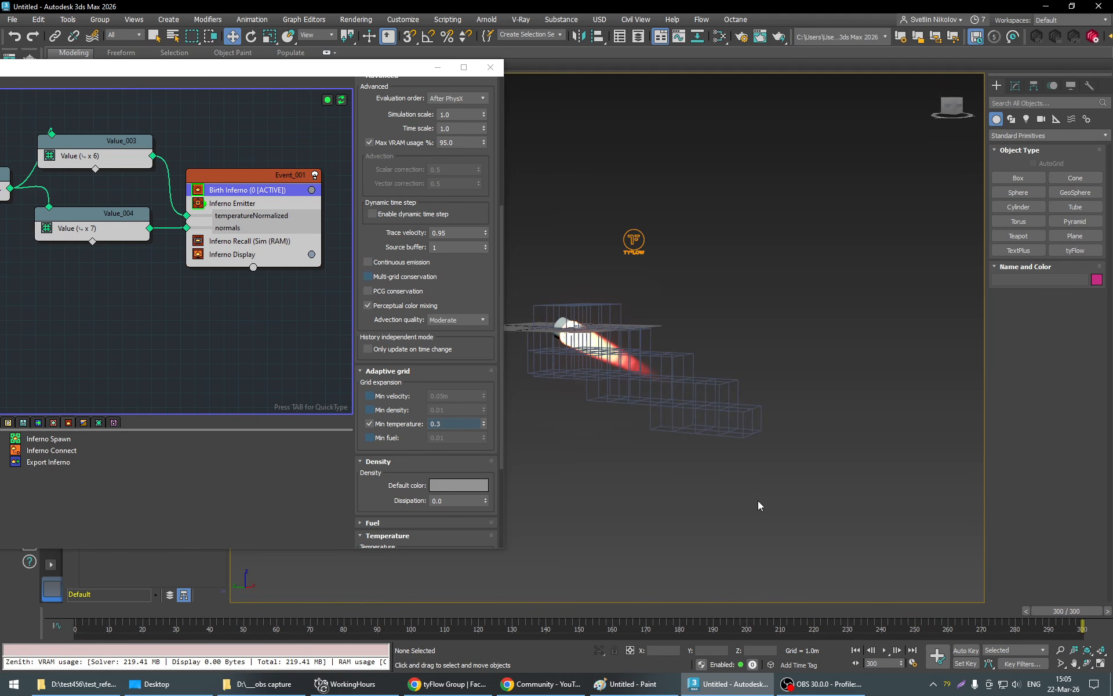
# Set the adaptive grid's minimum temperature to 0.4 and examine the sparse grid around the flame.
pyautogui.click(446, 423)
pyautogui.press('BackSpace')
pyautogui.write('4')
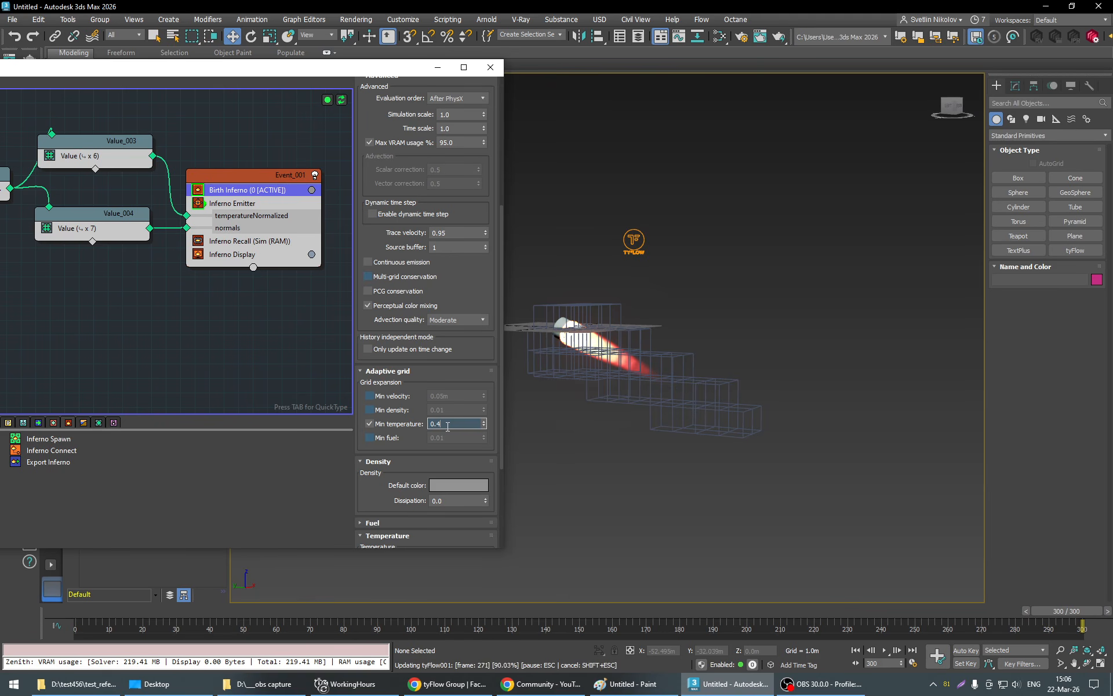
pyautogui.press('Return')
pyautogui.keyDown('alt'); pyautogui.moveTo(574, 431); pyautogui.dragTo(735, 440, button='middle'); pyautogui.keyUp('alt')
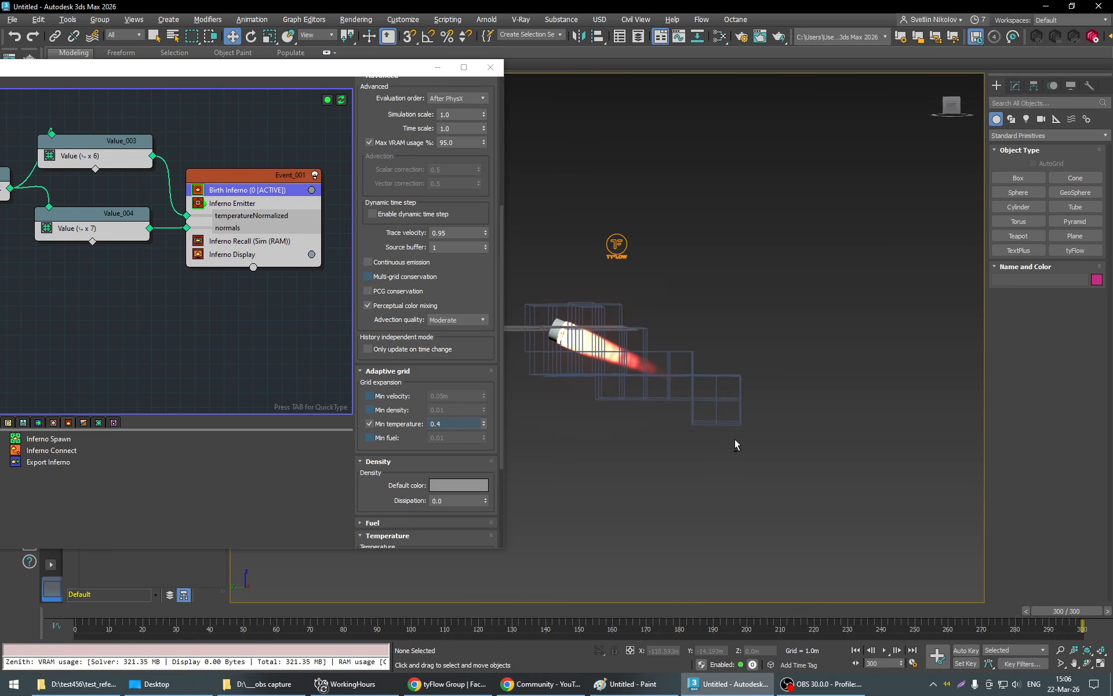
# Set the animation length to 200 frames.
pyautogui.rightClick(879, 649)
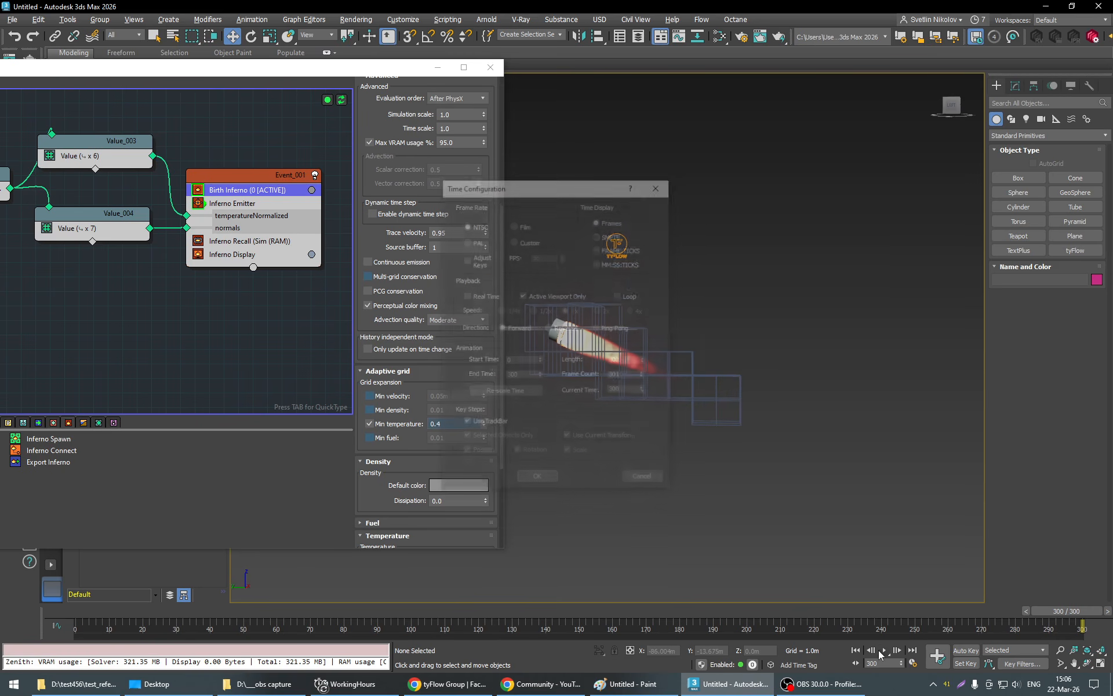
pyautogui.doubleClick(616, 360)
pyautogui.write('200')
pyautogui.click(536, 480)
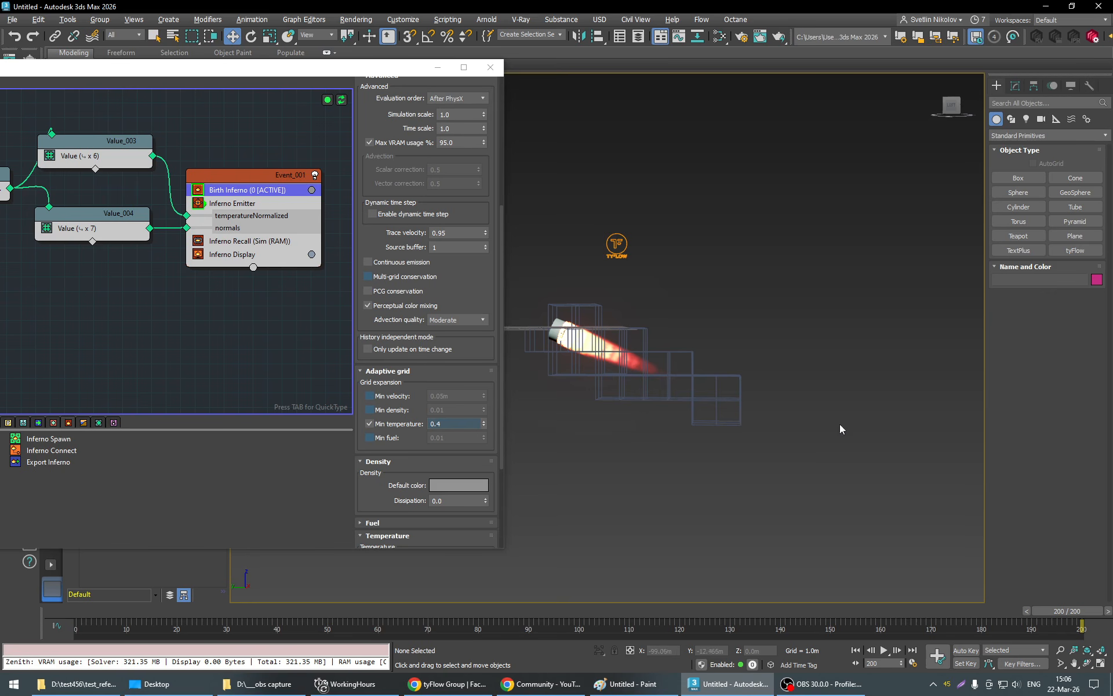
# Hide the Inferno Display's sparse cubes and check the flame back to frame 155.
pyautogui.click(402, 370)
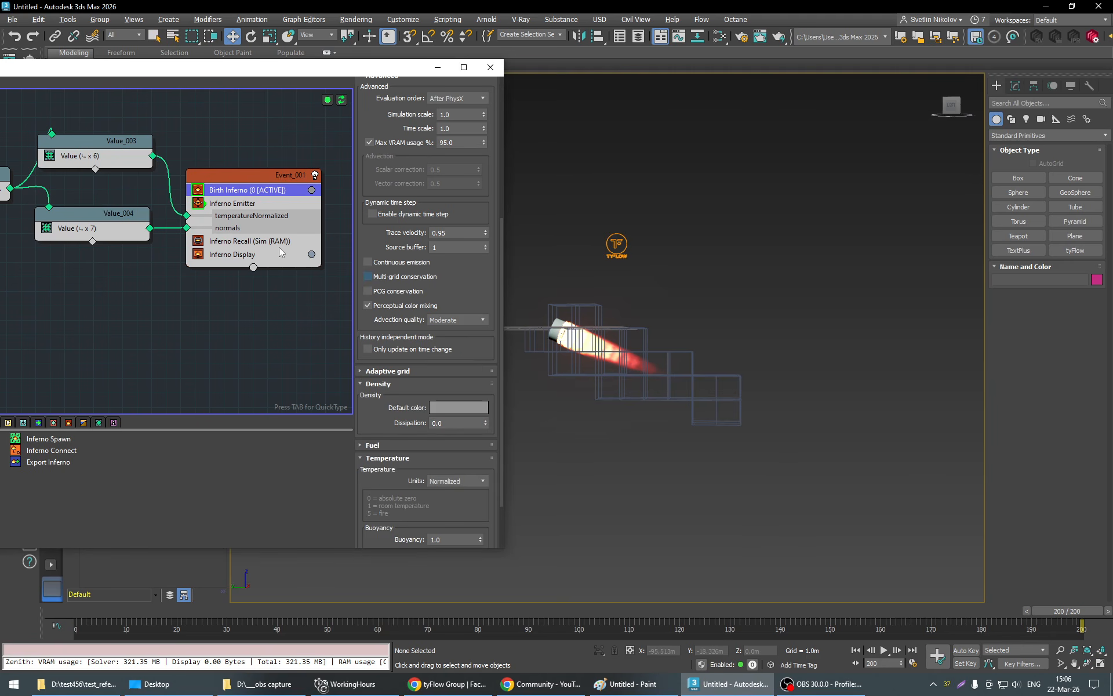
pyautogui.click(260, 257)
pyautogui.scroll(5, 487, 388)
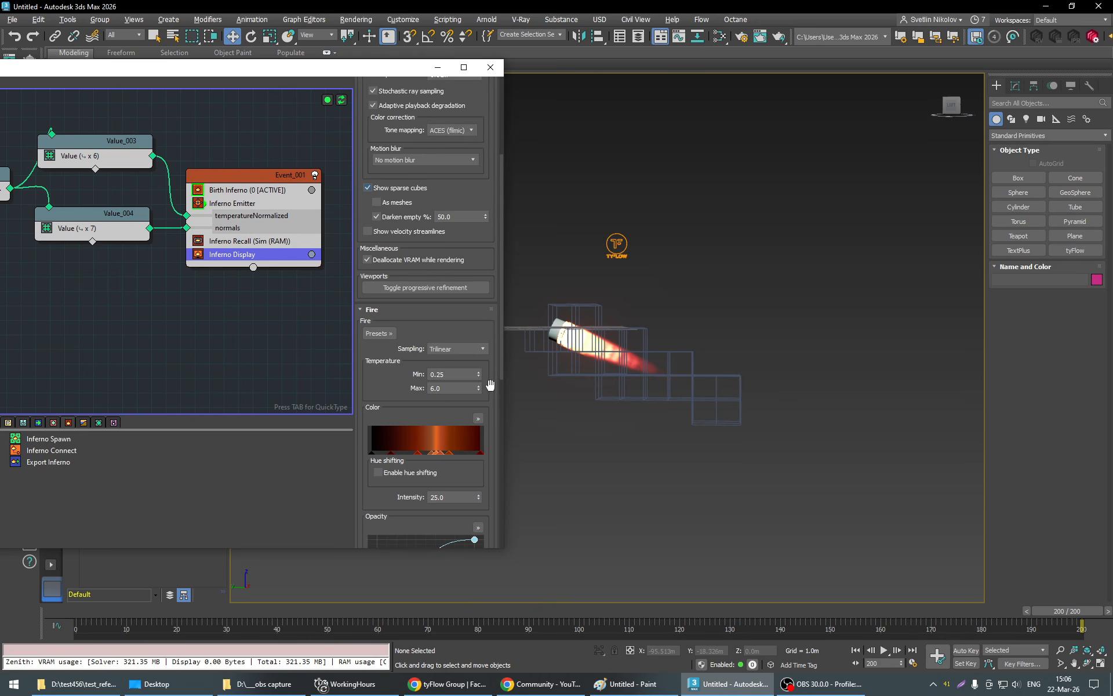
pyautogui.click(417, 259)
pyautogui.scroll(7, 621, 351)
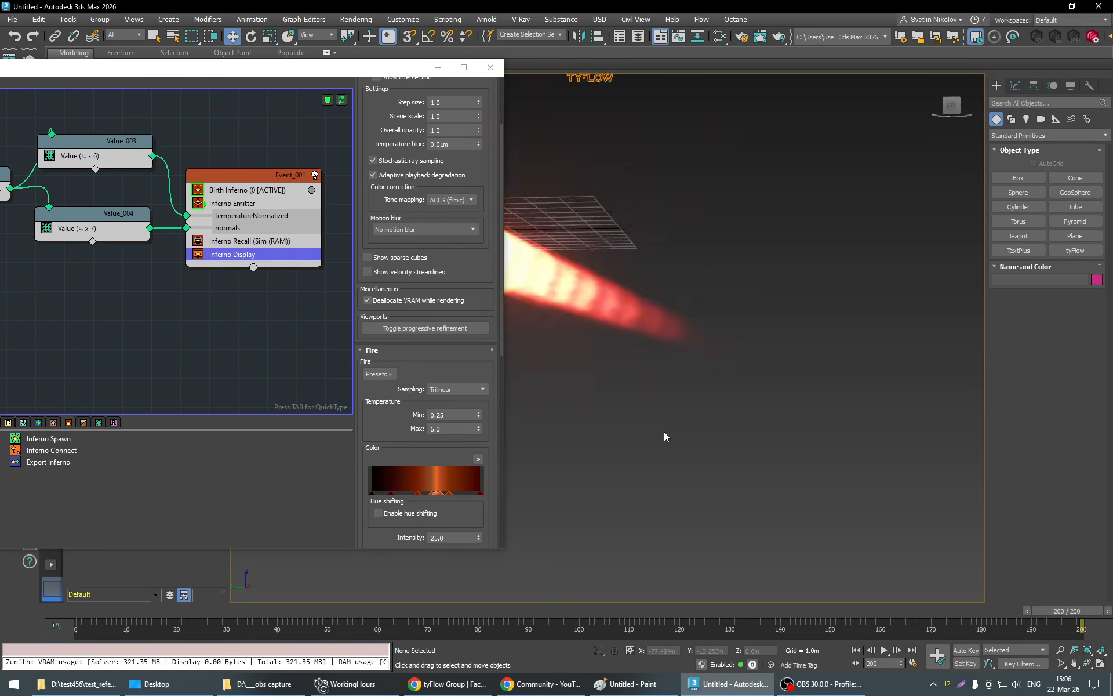
pyautogui.moveTo(666, 435); pyautogui.dragTo(772, 484, button='middle')
pyautogui.scroll(-5, 765, 458)
pyautogui.moveTo(701, 413); pyautogui.dragTo(777, 452, button='middle')
pyautogui.moveTo(1053, 628); pyautogui.dragTo(870, 628)
# Rotate the cylinder to about 121 degrees on X so the flame points more steeply downward, and check it back to frame 125.
pyautogui.press('w')
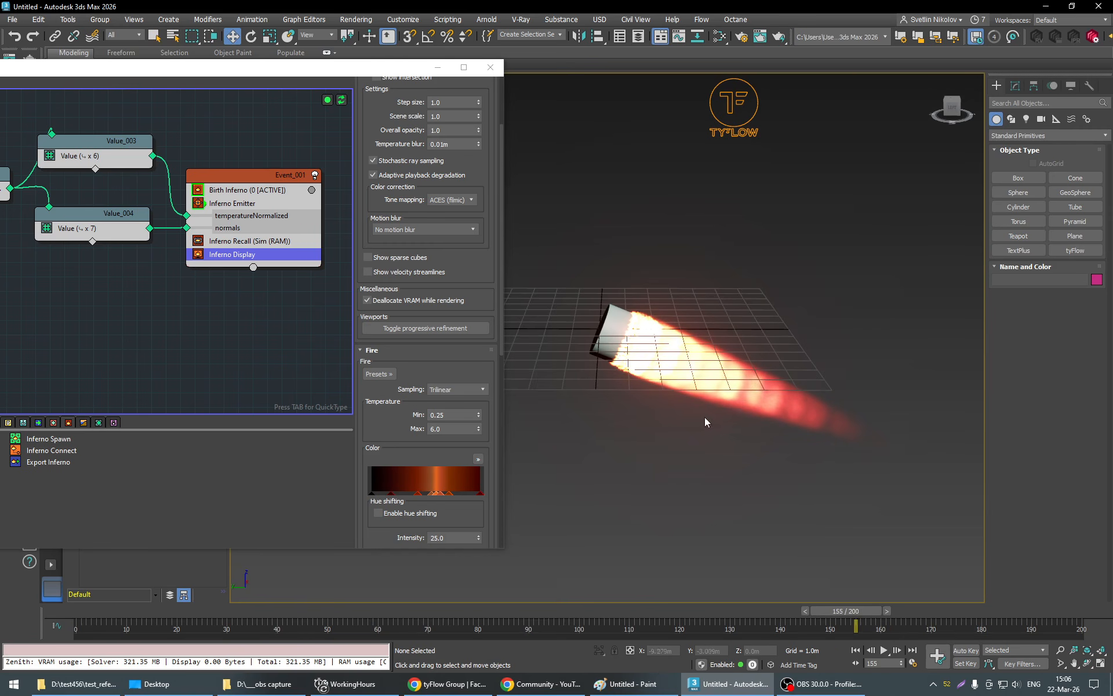
pyautogui.keyDown('alt'); pyautogui.moveTo(704, 416); pyautogui.dragTo(702, 475, button='middle'); pyautogui.keyUp('alt')
pyautogui.click(609, 321)
pyautogui.click(608, 321)
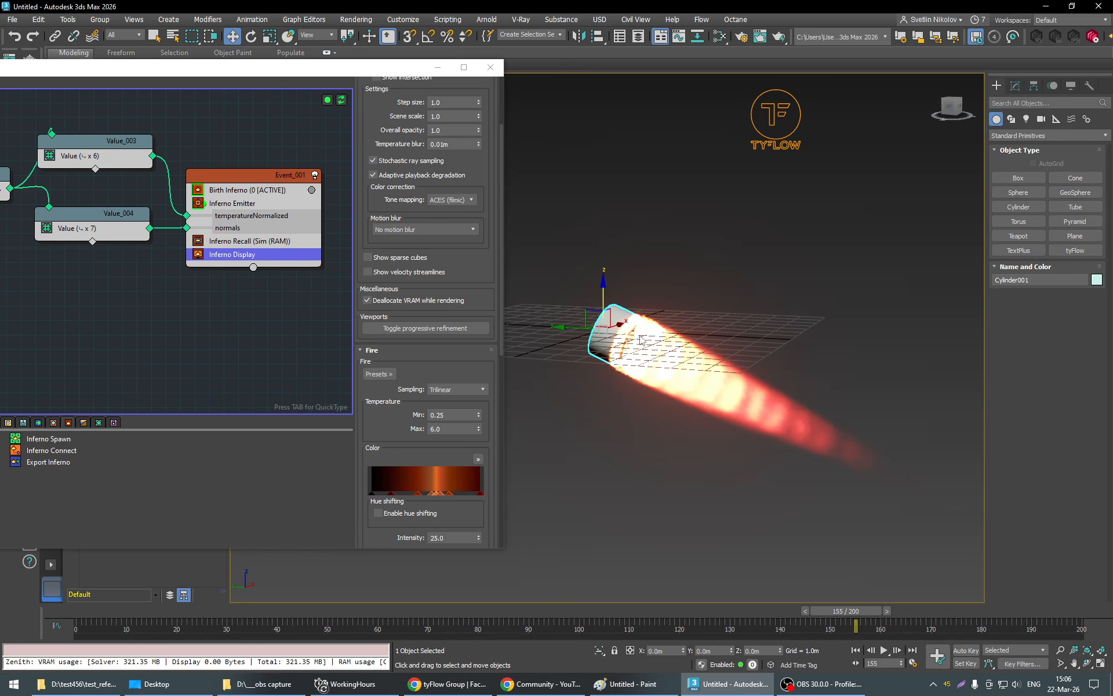
pyautogui.press('e')
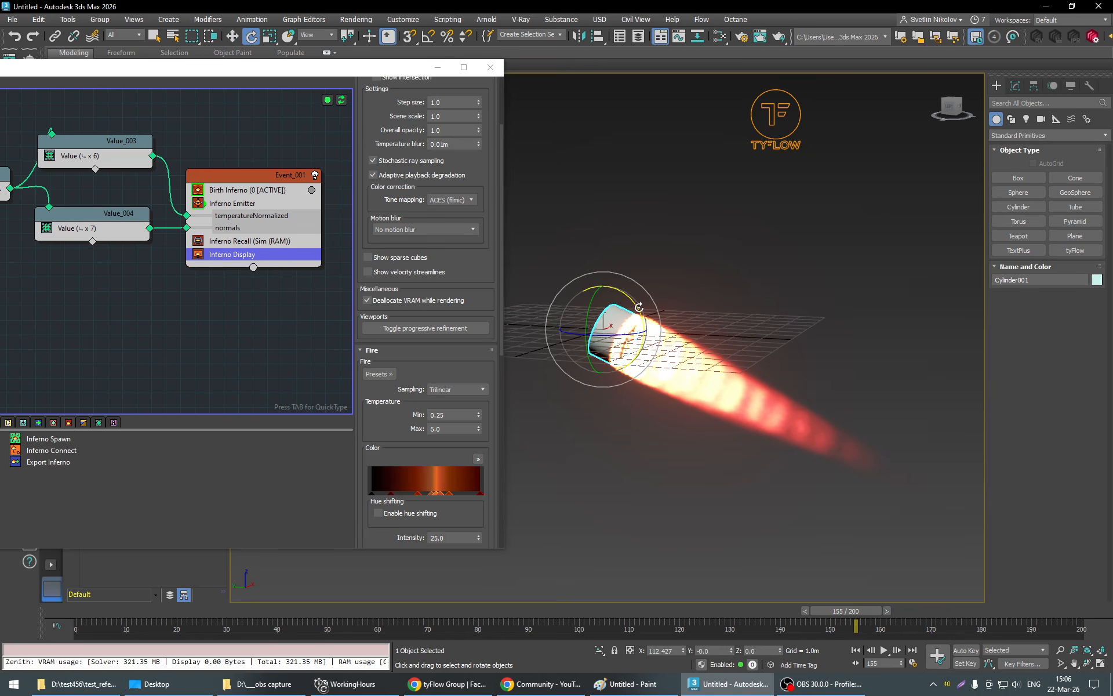
pyautogui.moveTo(582, 273); pyautogui.dragTo(697, 313)
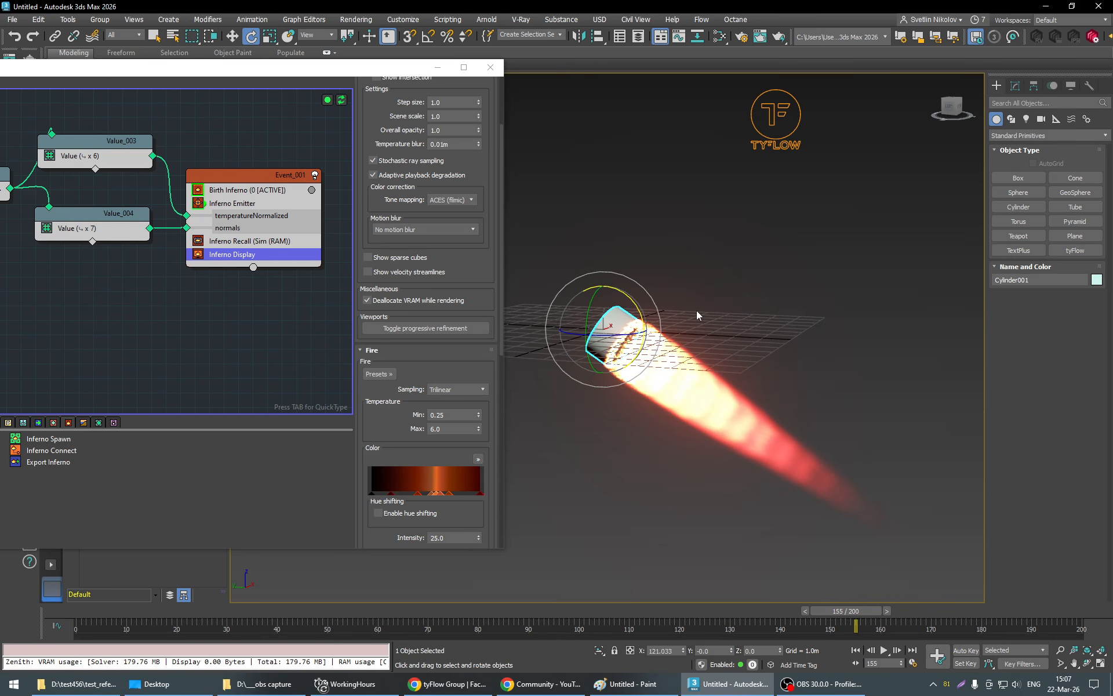
pyautogui.click(788, 298)
pyautogui.moveTo(849, 618); pyautogui.dragTo(701, 633)
pyautogui.moveTo(688, 502)
pyautogui.keyDown('alt'); pyautogui.mouseDown(button='middle')
pyautogui.moveTo(712, 492)
pyautogui.moveTo(691, 485)
pyautogui.mouseUp(button='middle'); pyautogui.keyUp('alt')
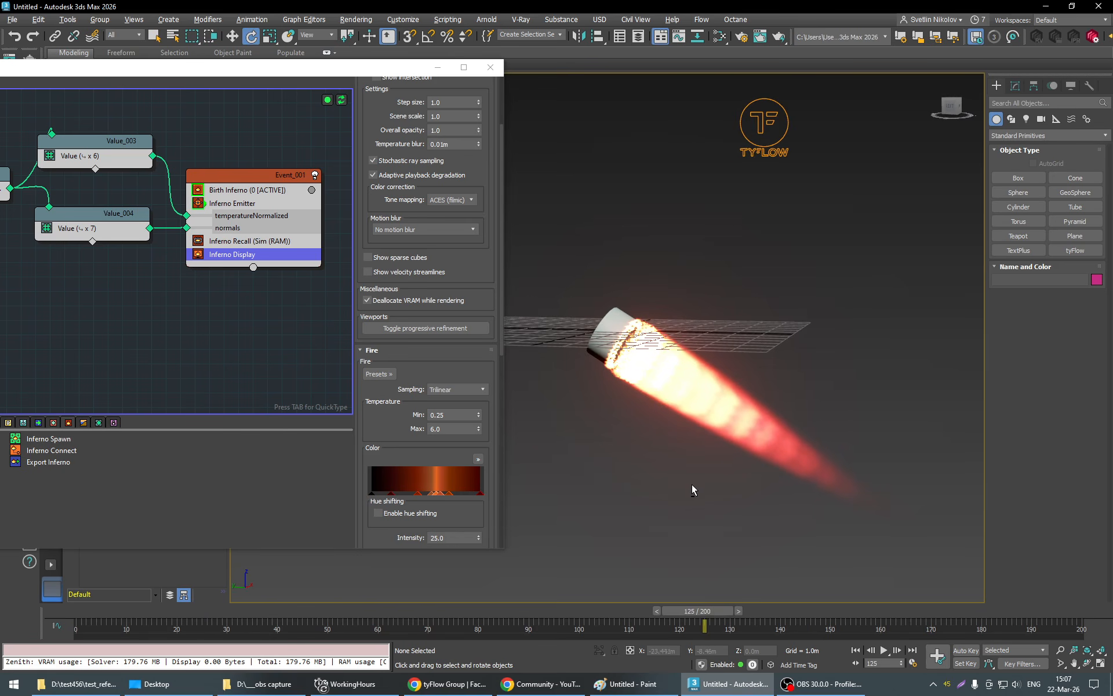
# Try a Birth Inferno vorticity of 0.9 and then return the vorticity to 0.
pyautogui.click(234, 191)
pyautogui.scroll(4, 475, 239)
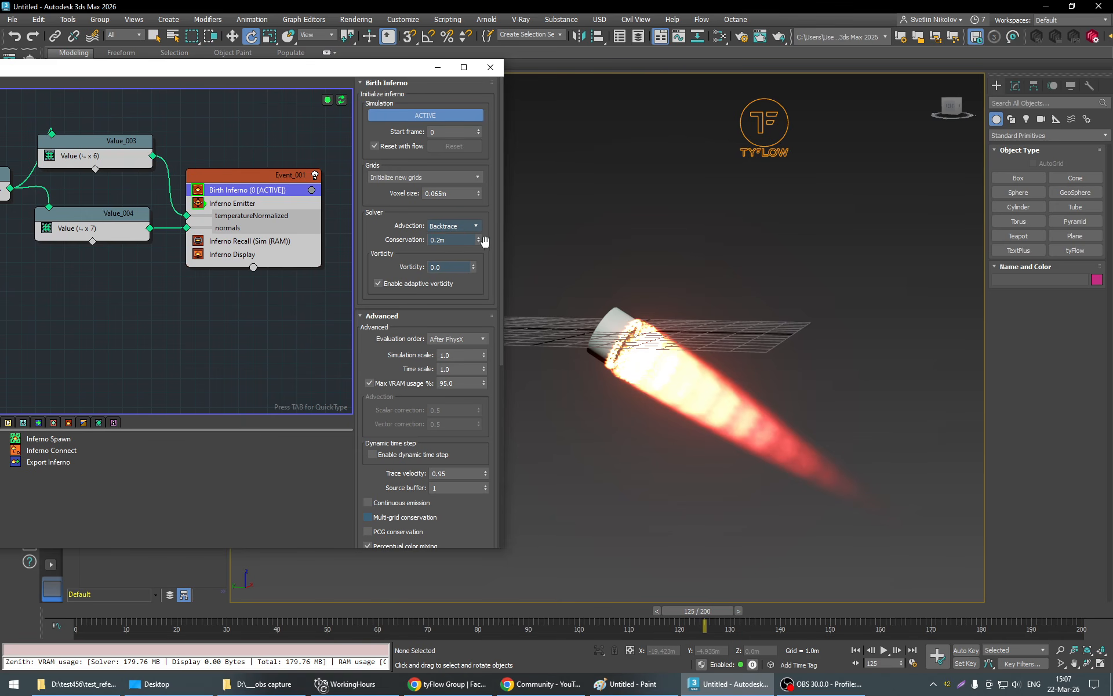
pyautogui.scroll(-1, 491, 243)
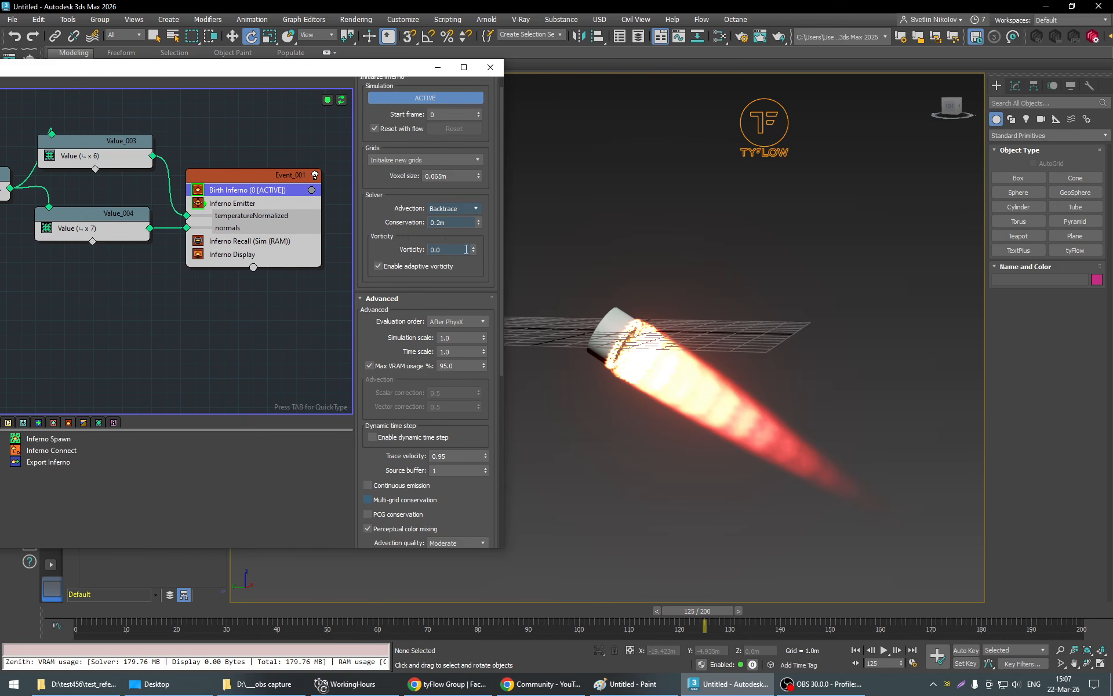
pyautogui.scroll(-2, 491, 249)
pyautogui.click(437, 214)
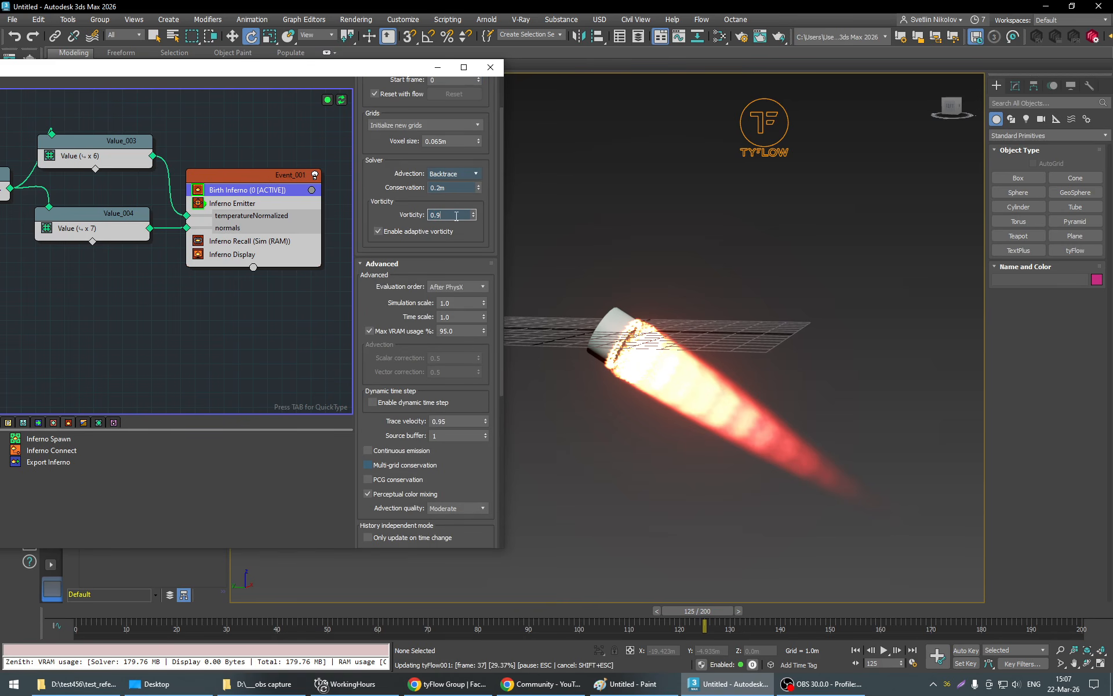
pyautogui.doubleClick(456, 216)
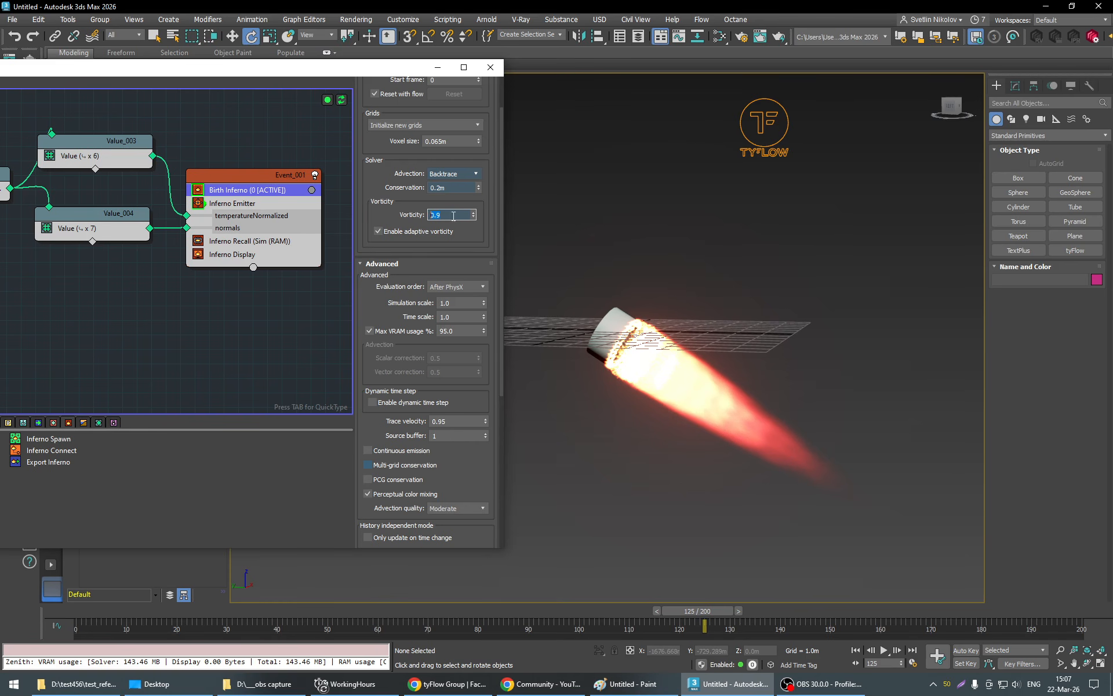
pyautogui.write('0')
# Set the Birth Inferno solver's conservation to 0.8 m and examine the flame's banding.
pyautogui.moveTo(493, 243); pyautogui.dragTo(493, 232)
pyautogui.click(462, 175)
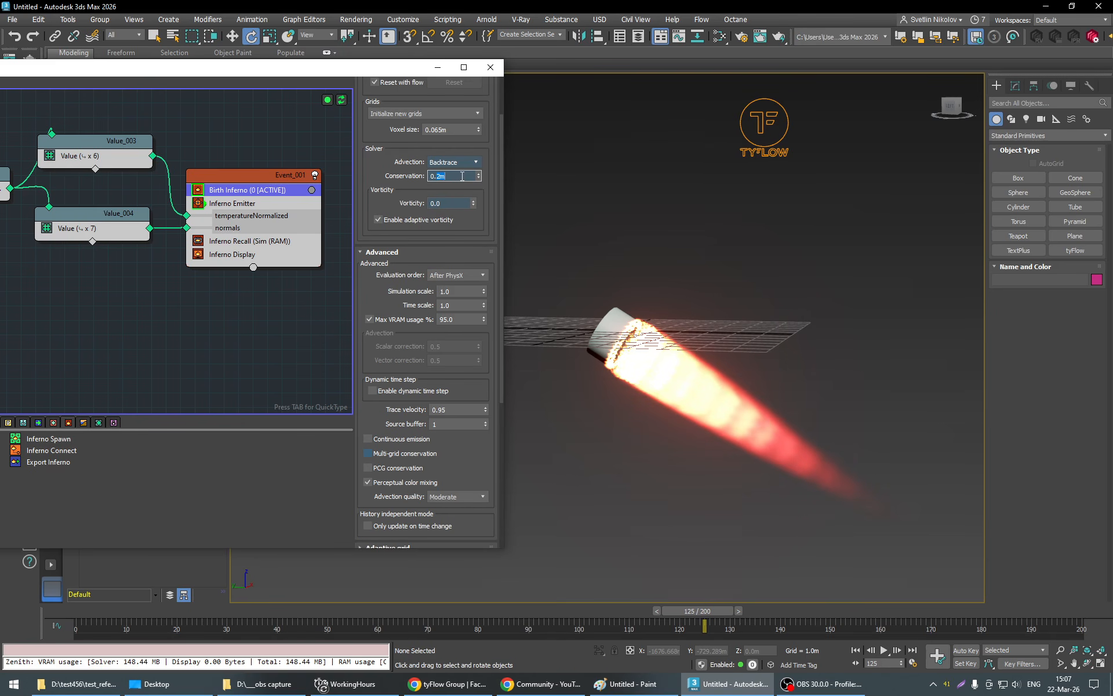
pyautogui.press('Return')
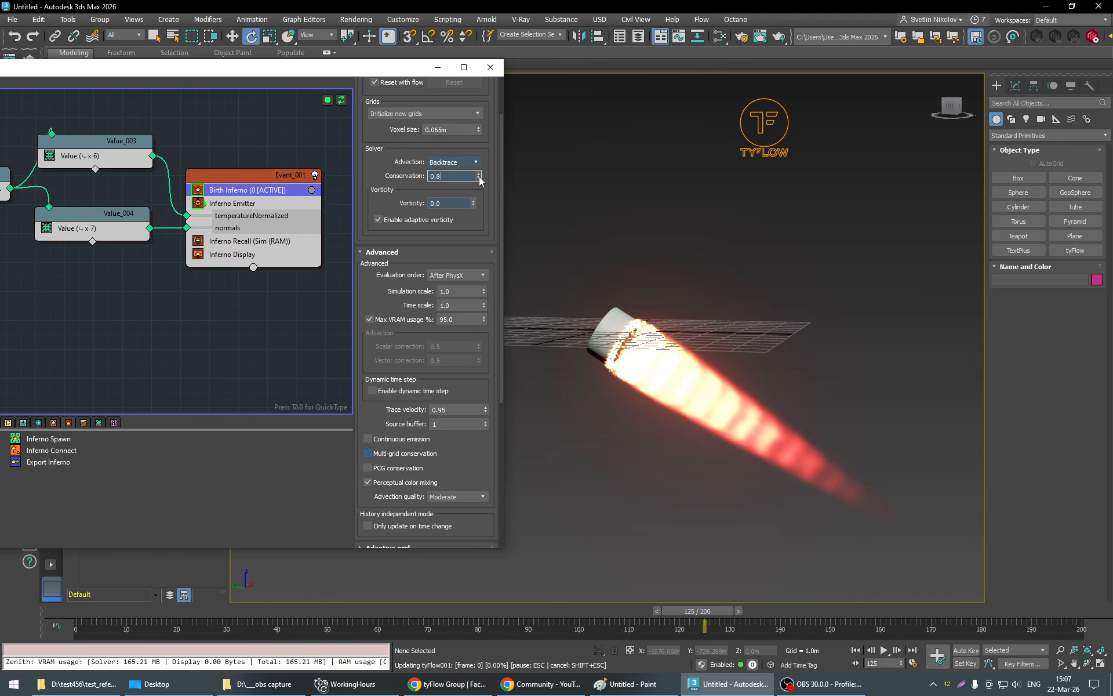
pyautogui.write('0.8')
pyautogui.press('Return')
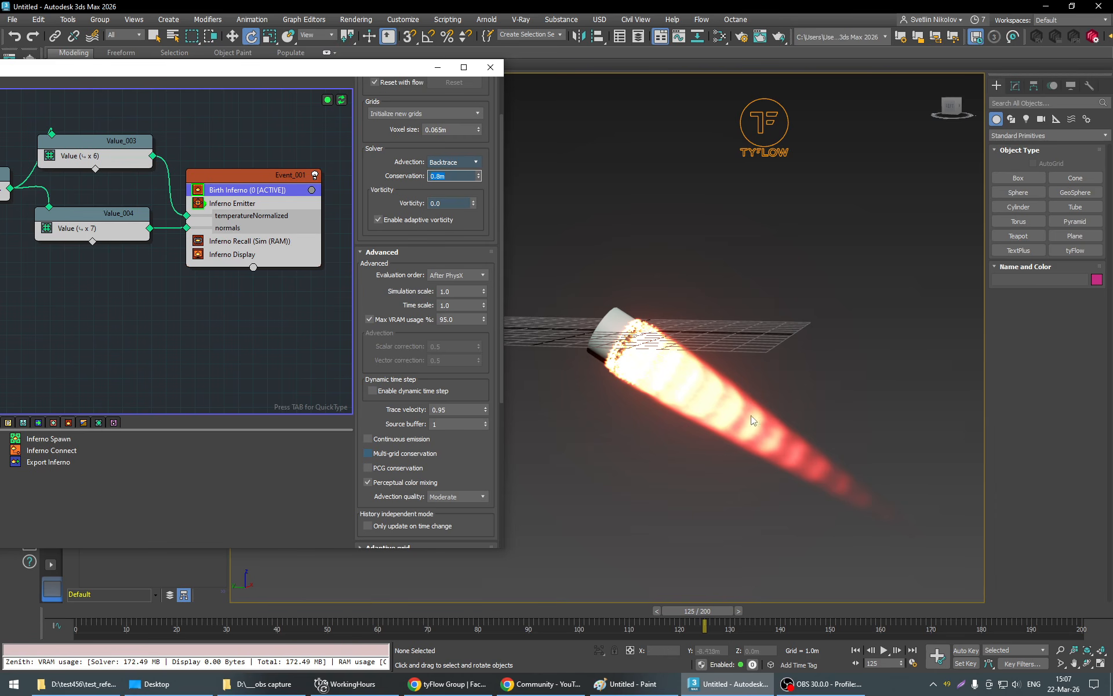
pyautogui.moveTo(768, 425)
pyautogui.keyDown('alt'); pyautogui.mouseDown(button='middle')
pyautogui.moveTo(765, 433)
pyautogui.moveTo(761, 422)
pyautogui.mouseUp(button='middle'); pyautogui.keyUp('alt')
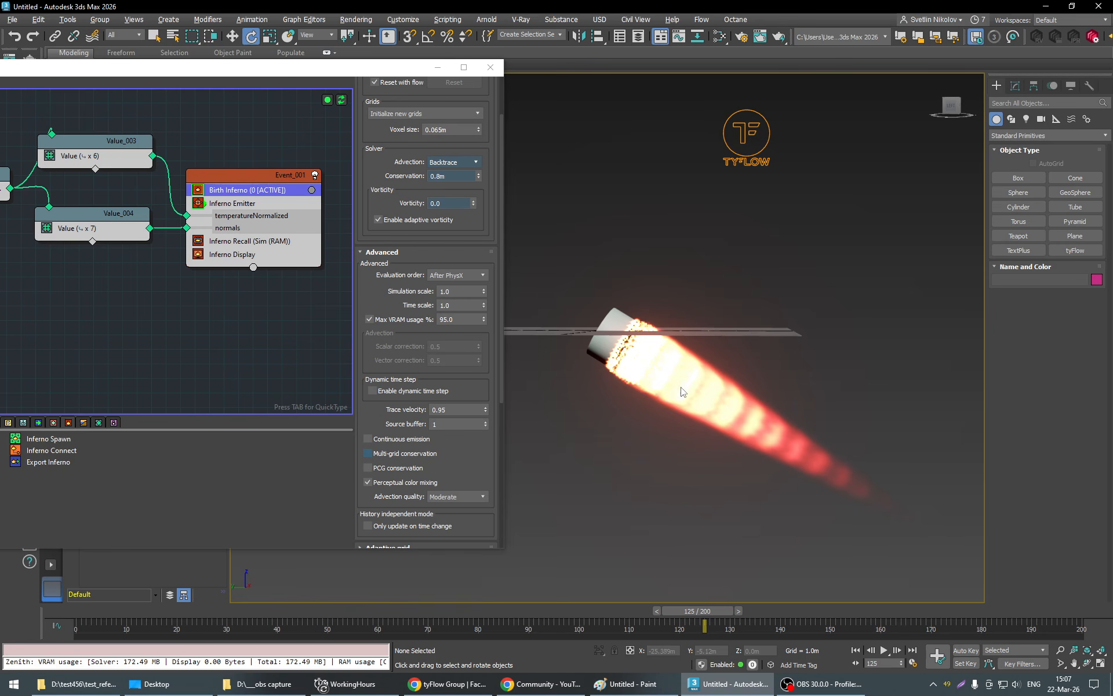
# Set the Birth Inferno solver's conservation to 0.2 m.
pyautogui.doubleClick(469, 182)
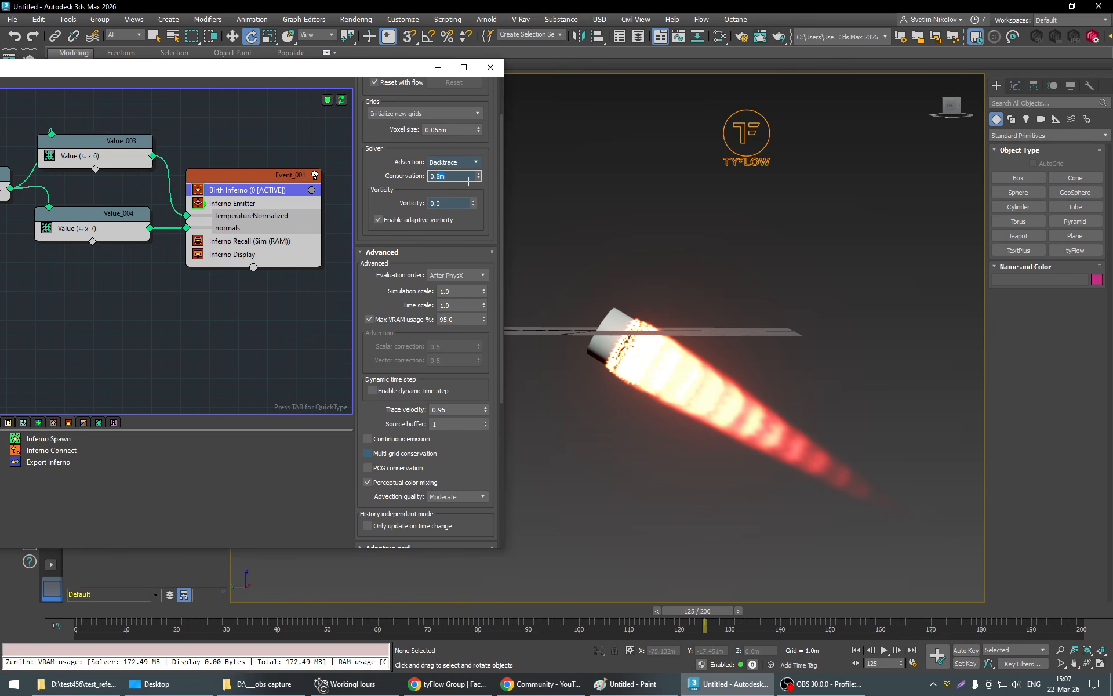
pyautogui.write('0.2')
pyautogui.press('Return')
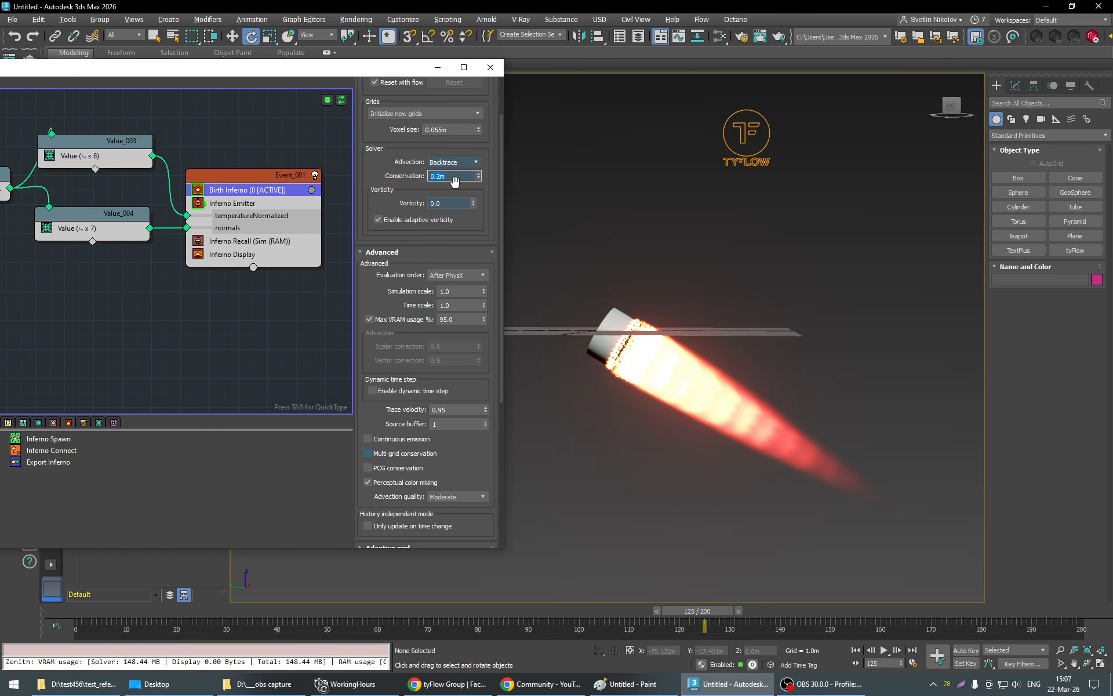
# Try BFECC advection in the Birth Inferno solver, check the flame at frame 197, and return the advection to Backtrace.
pyautogui.scroll(-1, 497, 319)
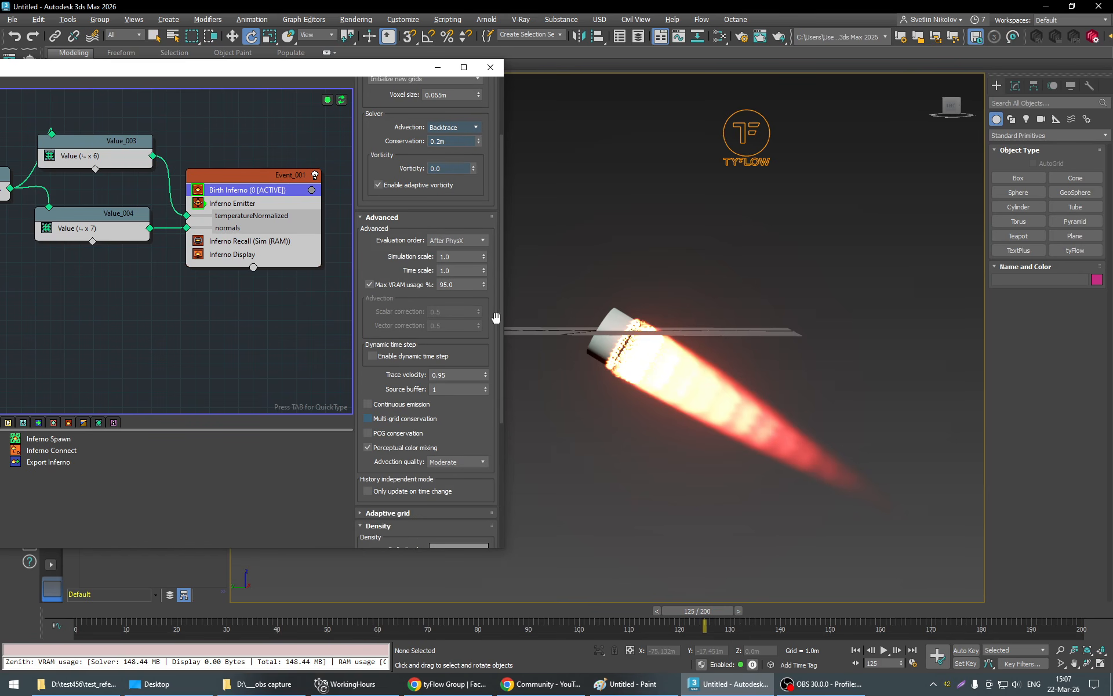
pyautogui.click(469, 128)
pyautogui.click(449, 148)
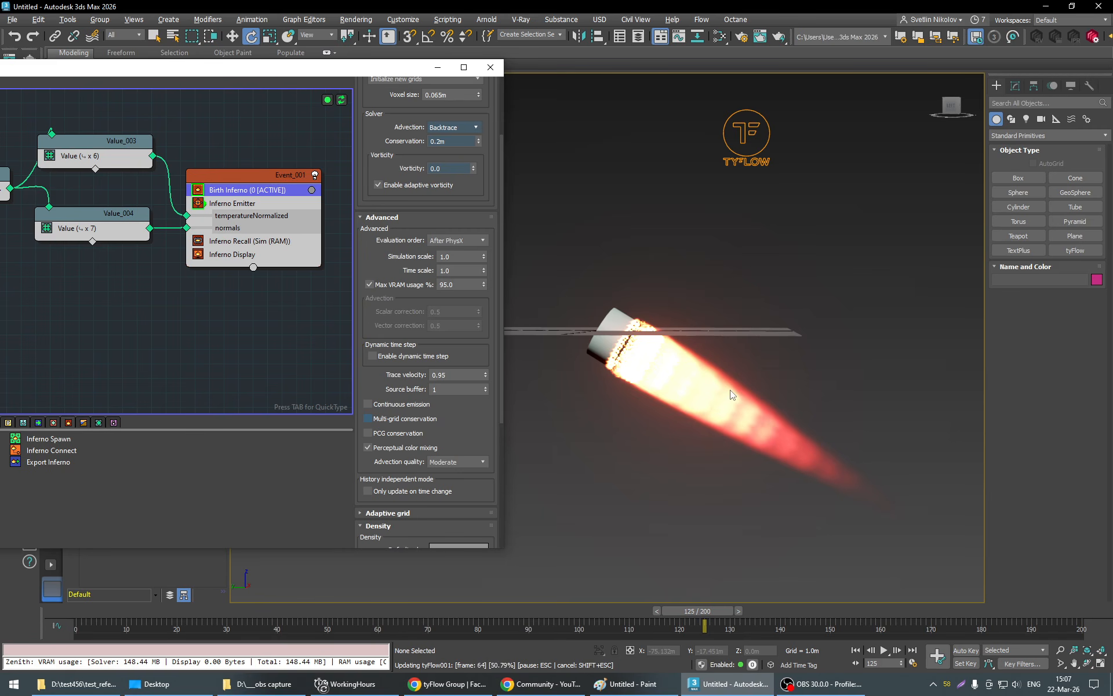
pyautogui.moveTo(714, 611); pyautogui.dragTo(1041, 630)
pyautogui.click(452, 127)
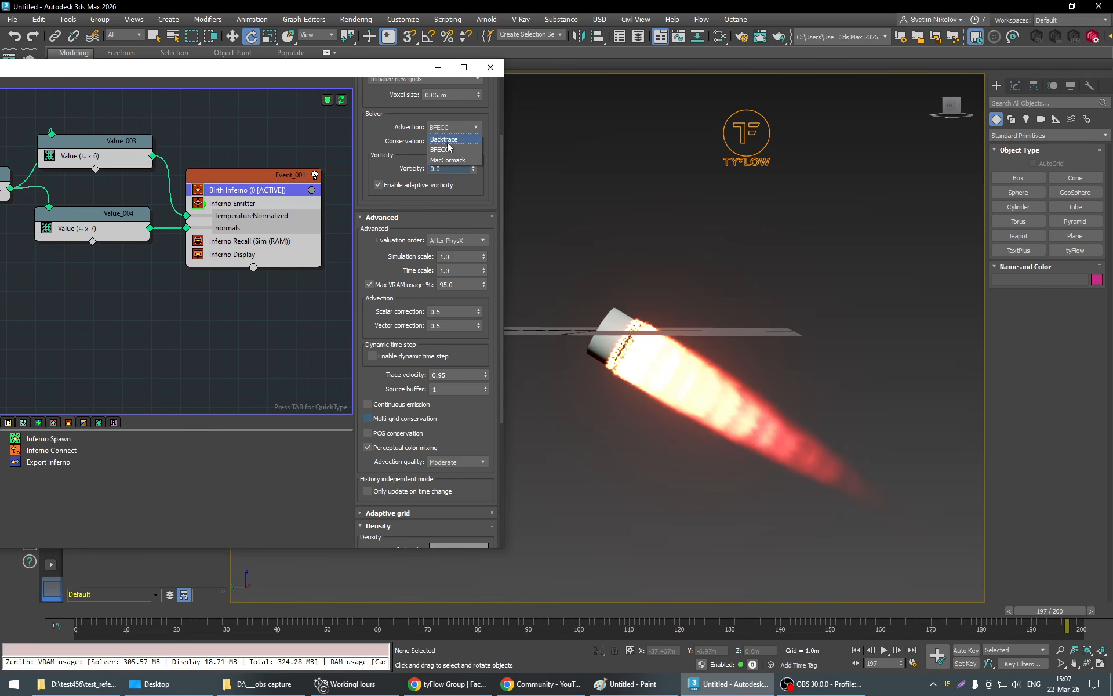
pyautogui.click(456, 150)
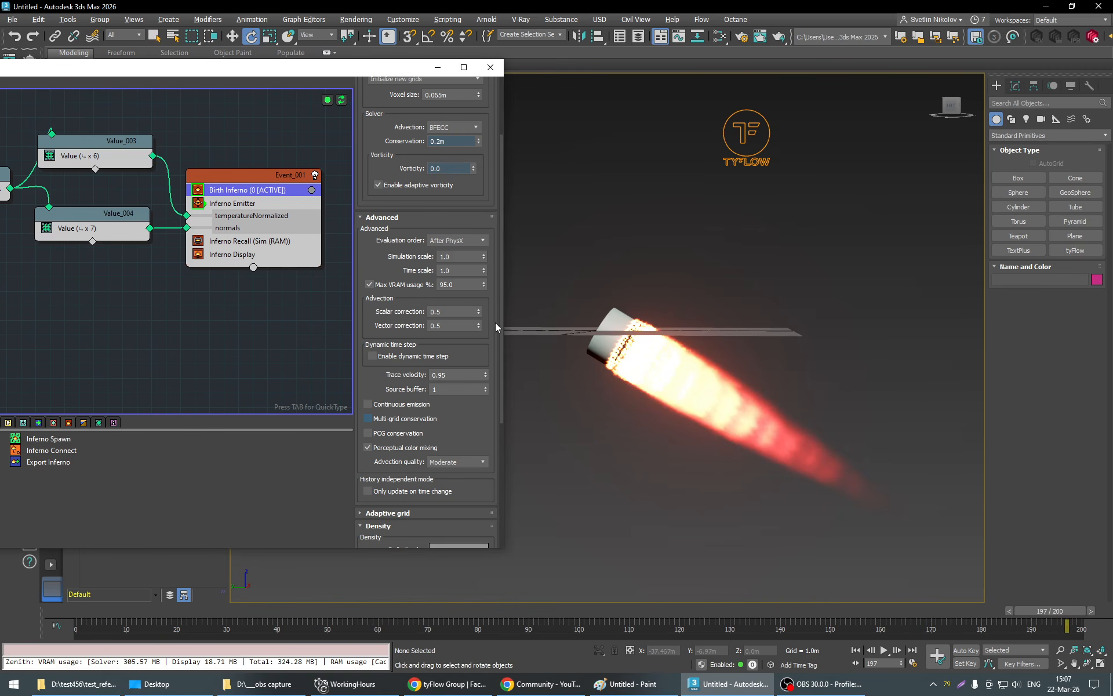
# Try multi-grid conservation for Birth Inferno, check the flame back to frame 167, and turn the option off again.
pyautogui.click(388, 419)
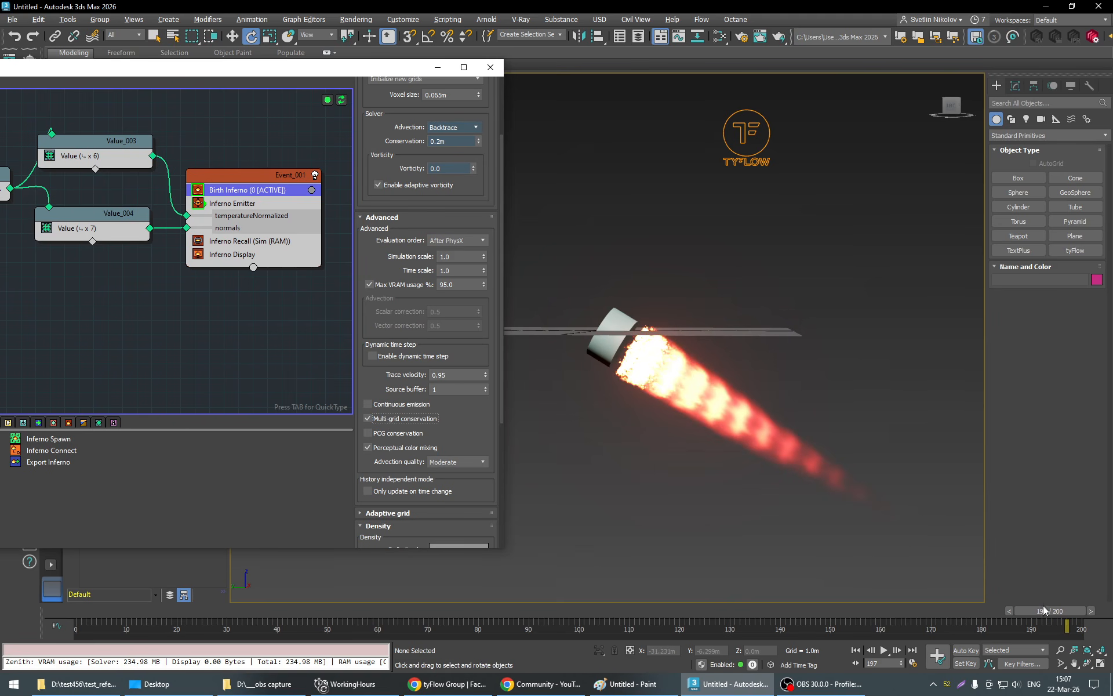
pyautogui.moveTo(1043, 606); pyautogui.dragTo(902, 610)
pyautogui.click(394, 416)
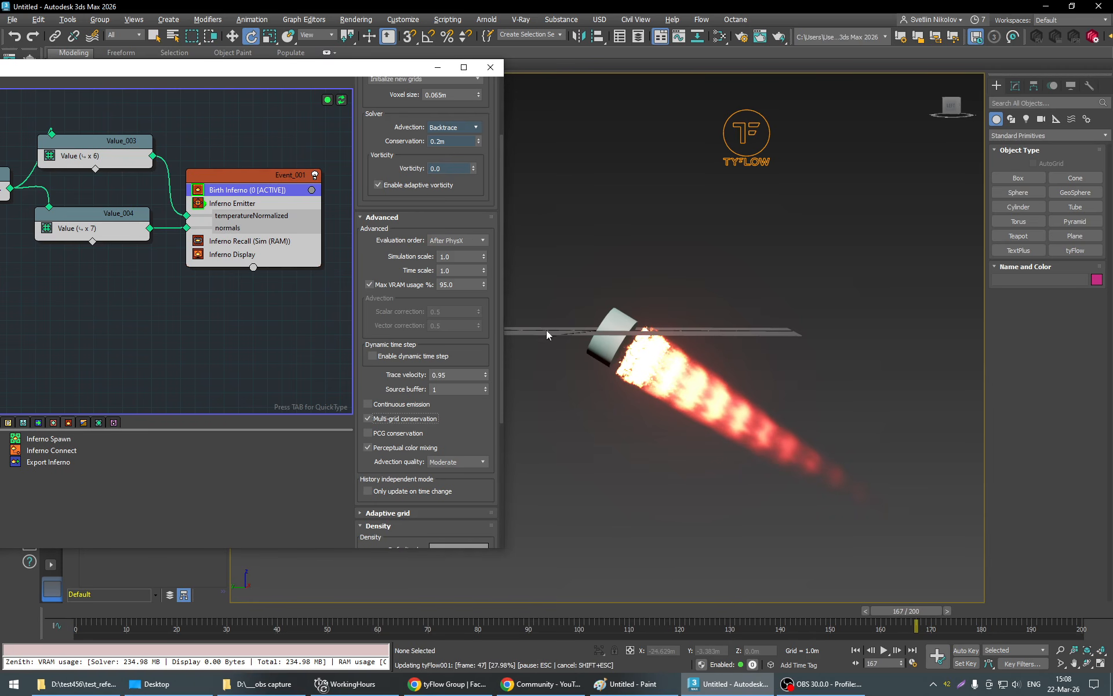
pyautogui.scroll(-2, 490, 417)
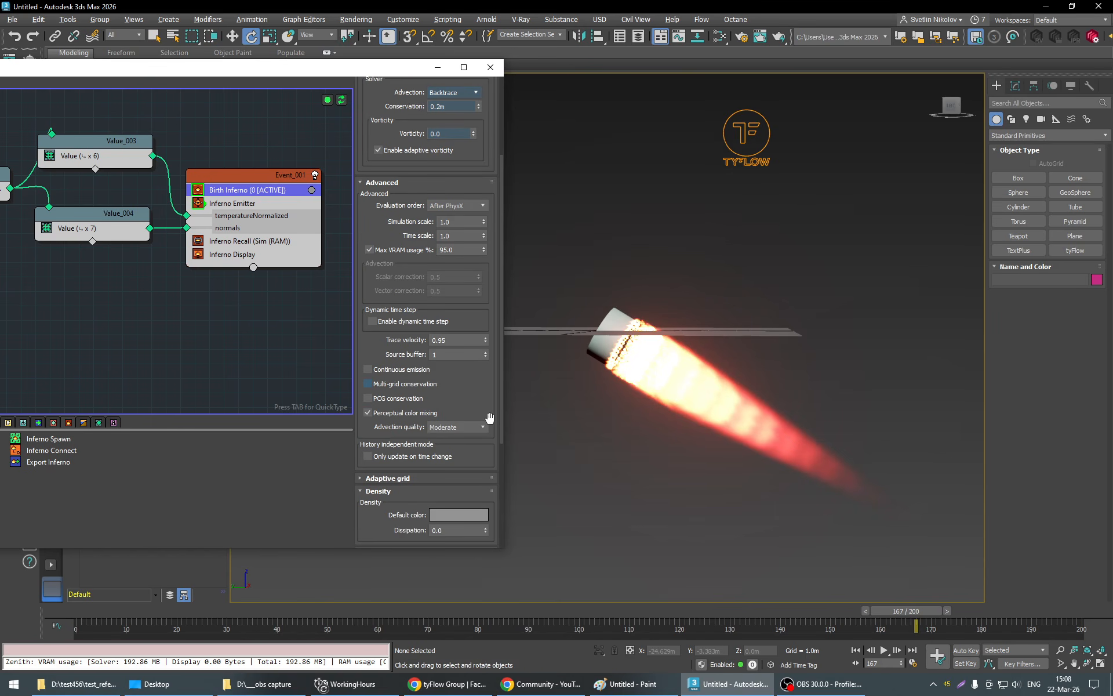
pyautogui.scroll(-3, 490, 418)
pyautogui.scroll(-7, 490, 417)
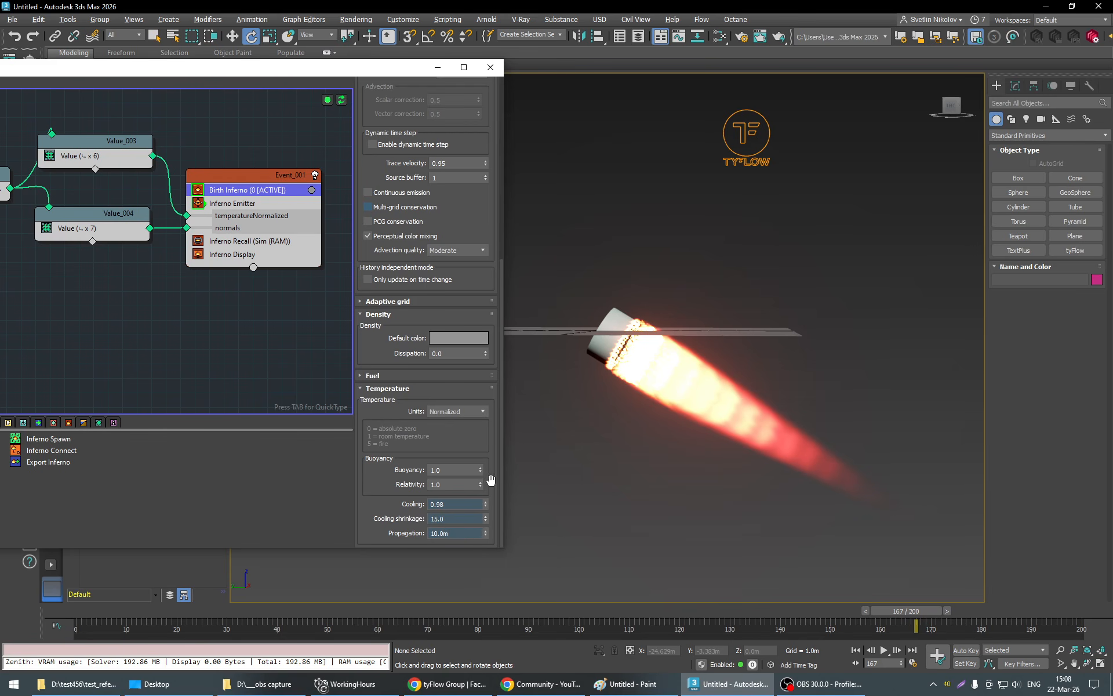
pyautogui.scroll(18, 498, 384)
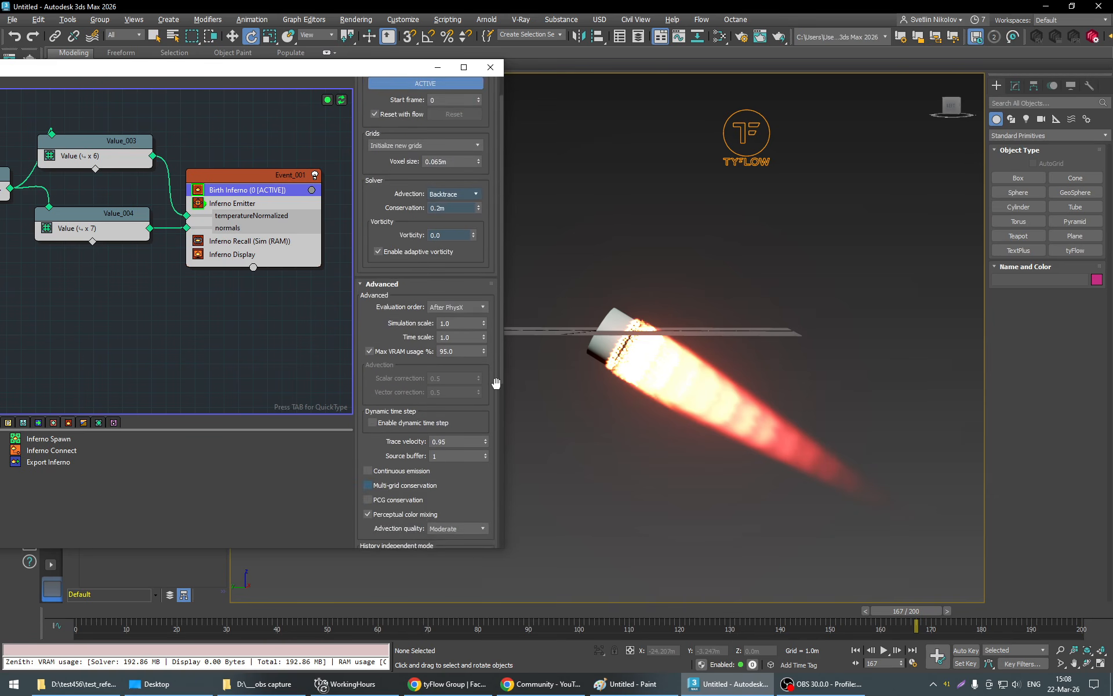
# Try an Inferno Emitter emission thickness of 0.25 m and then return it to 0.2 m.
pyautogui.click(244, 204)
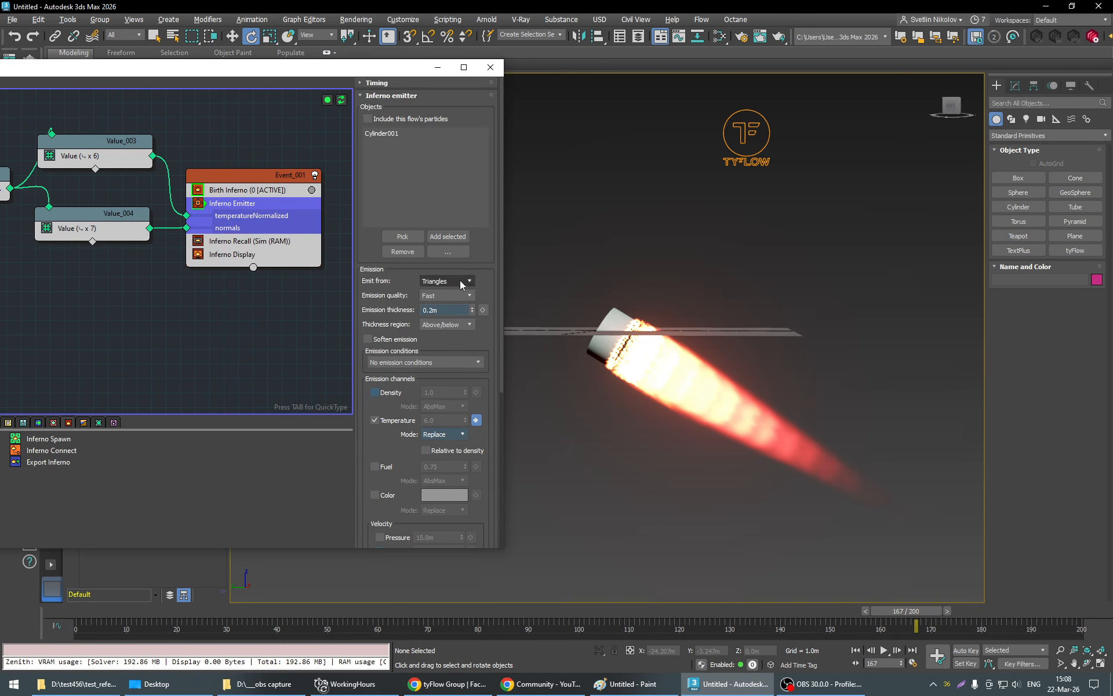
pyautogui.scroll(-2, 489, 305)
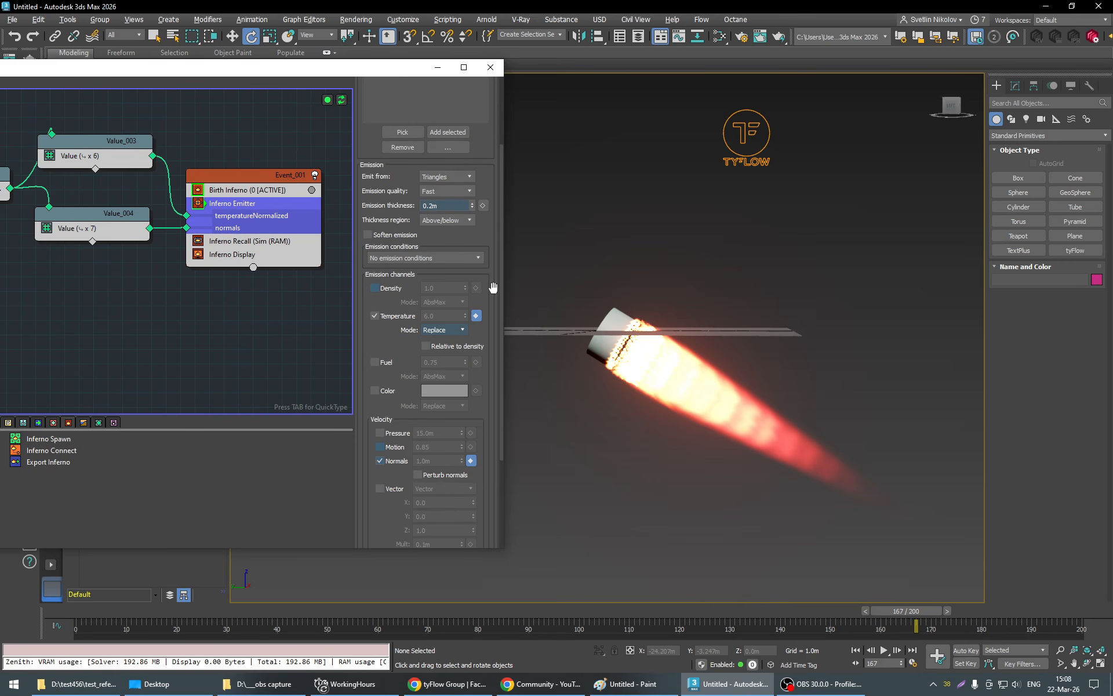
pyautogui.click(450, 206)
pyautogui.press('Return')
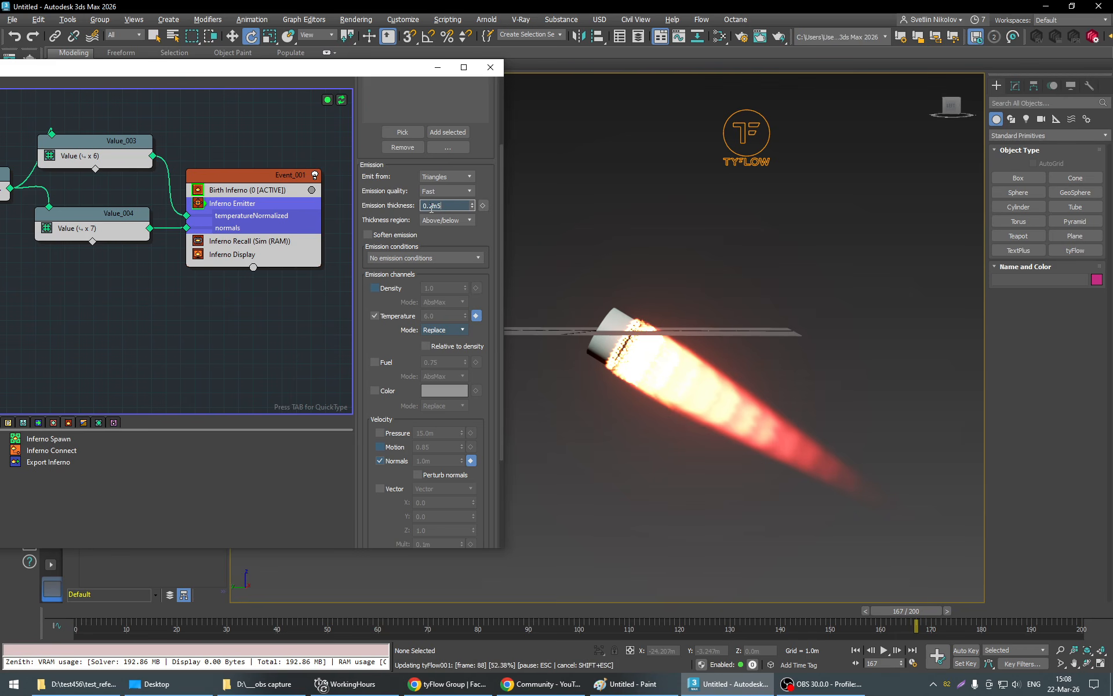
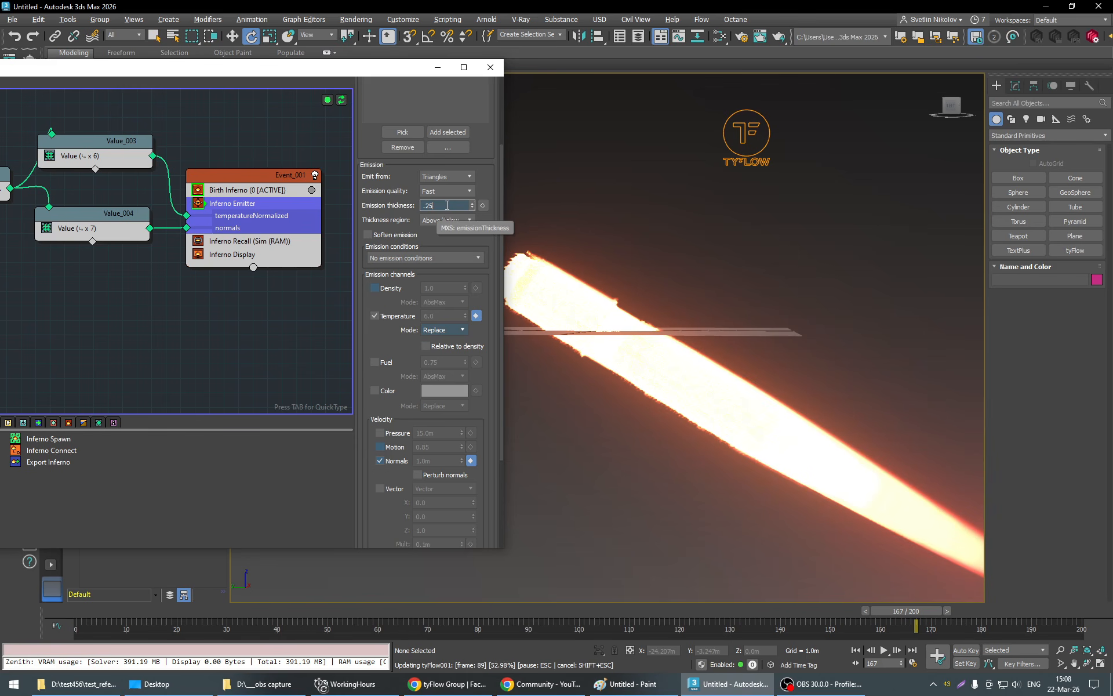
pyautogui.press('Return')
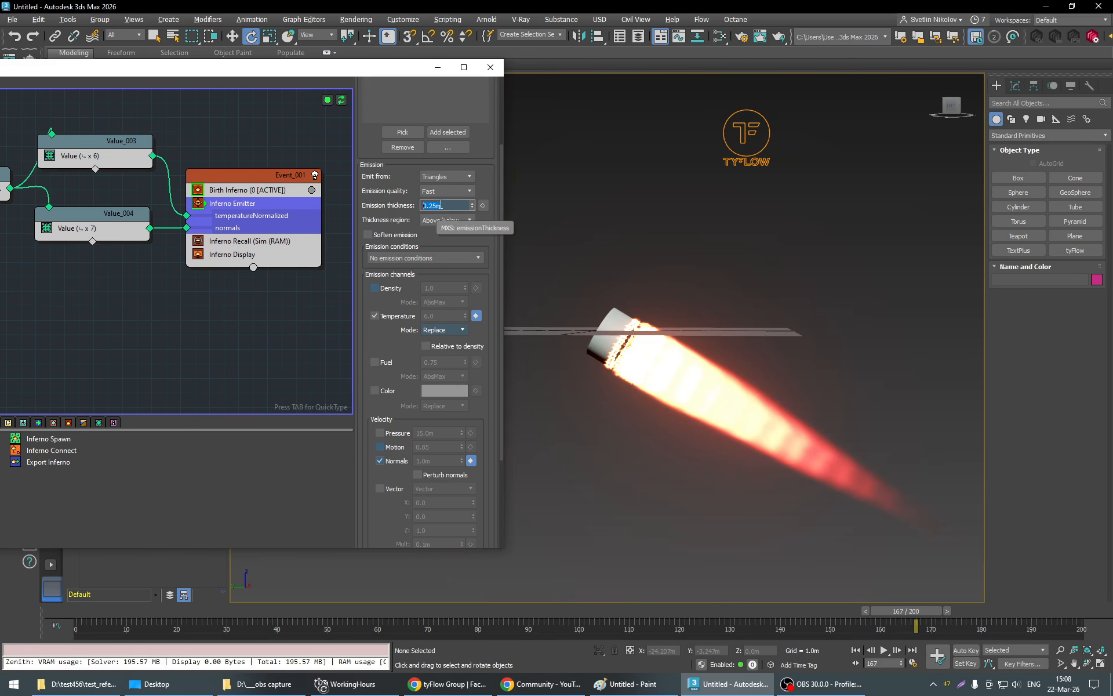
pyautogui.click(437, 228)
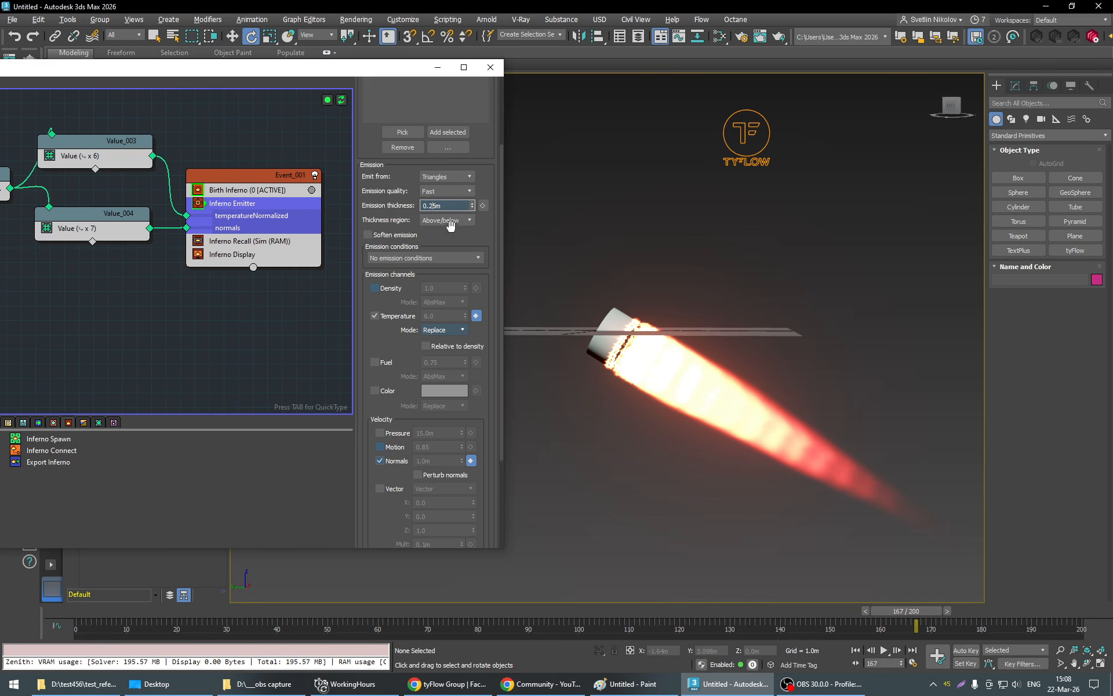
pyautogui.press('Delete')
pyautogui.press('Return')
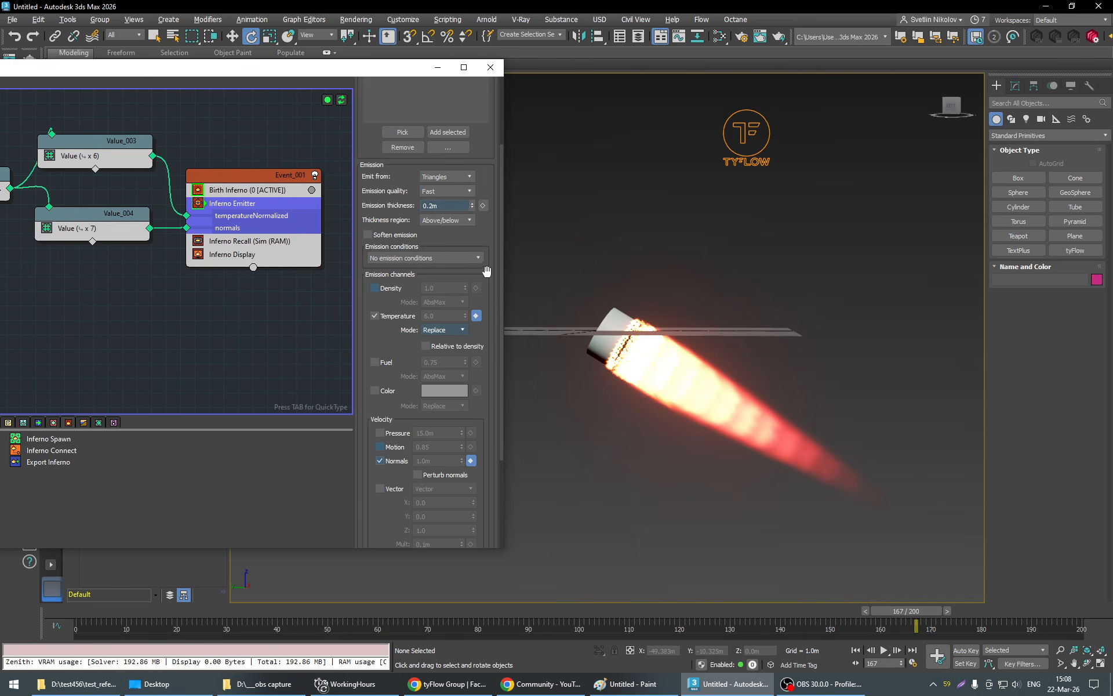
pyautogui.scroll(-3, 489, 274)
pyautogui.scroll(-3, 489, 275)
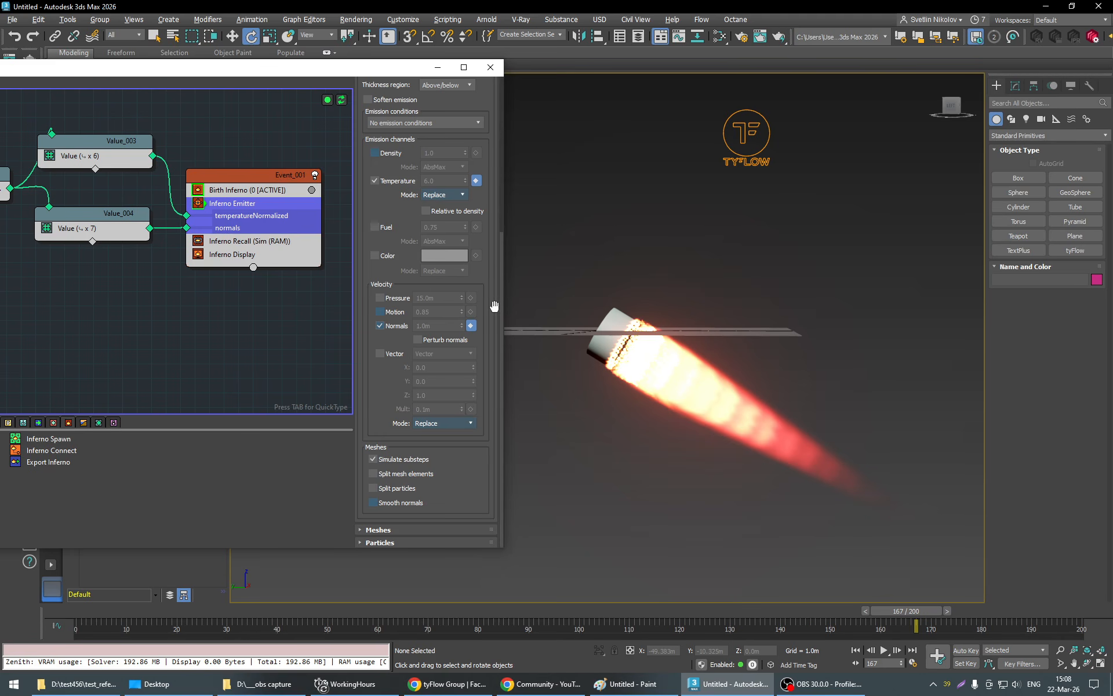
pyautogui.scroll(8, 494, 304)
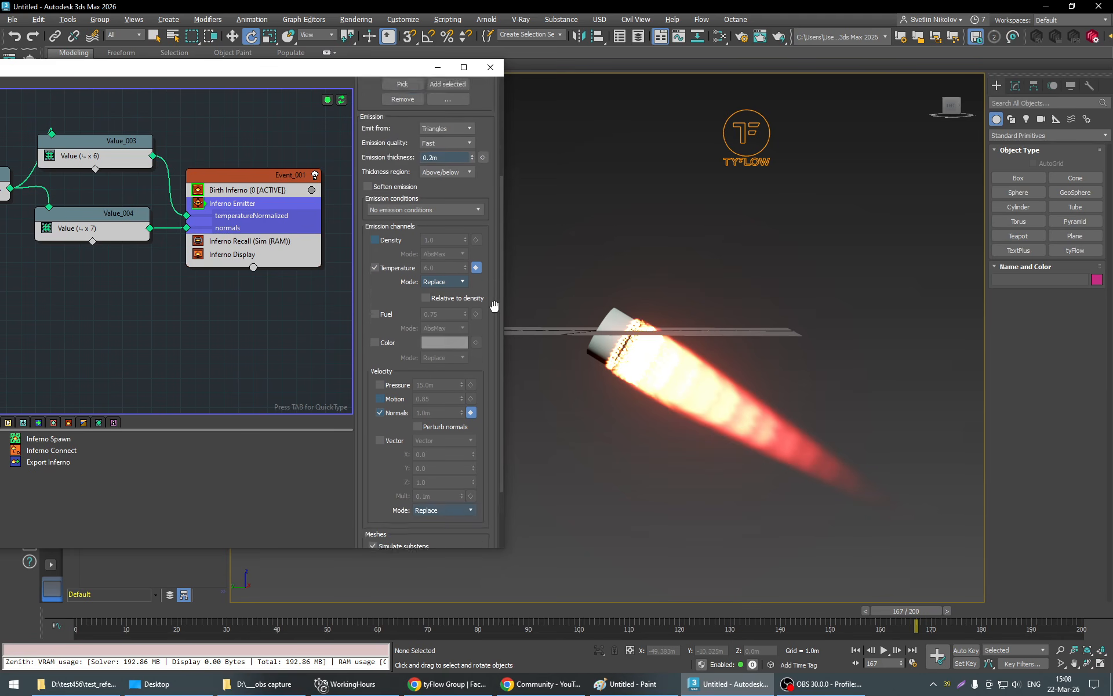
# Apply the Classic (default) fire preset in the Inferno Display and then try the Cool Magic preset.
pyautogui.click(225, 254)
pyautogui.scroll(-2, 489, 261)
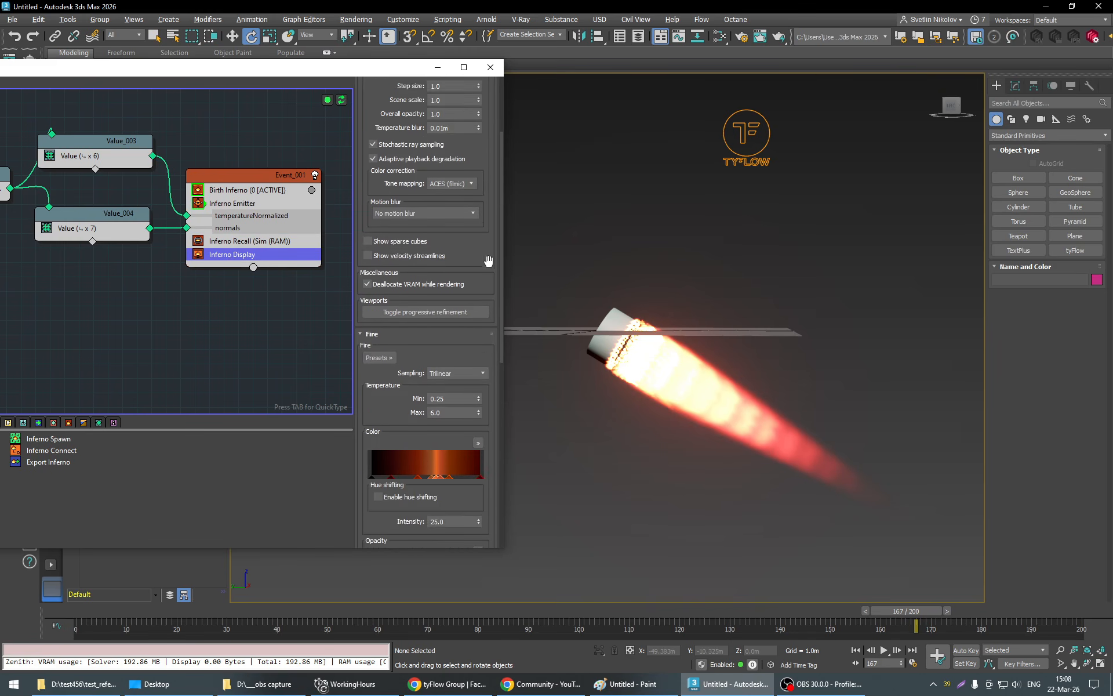
pyautogui.scroll(-5, 488, 261)
pyautogui.click(382, 239)
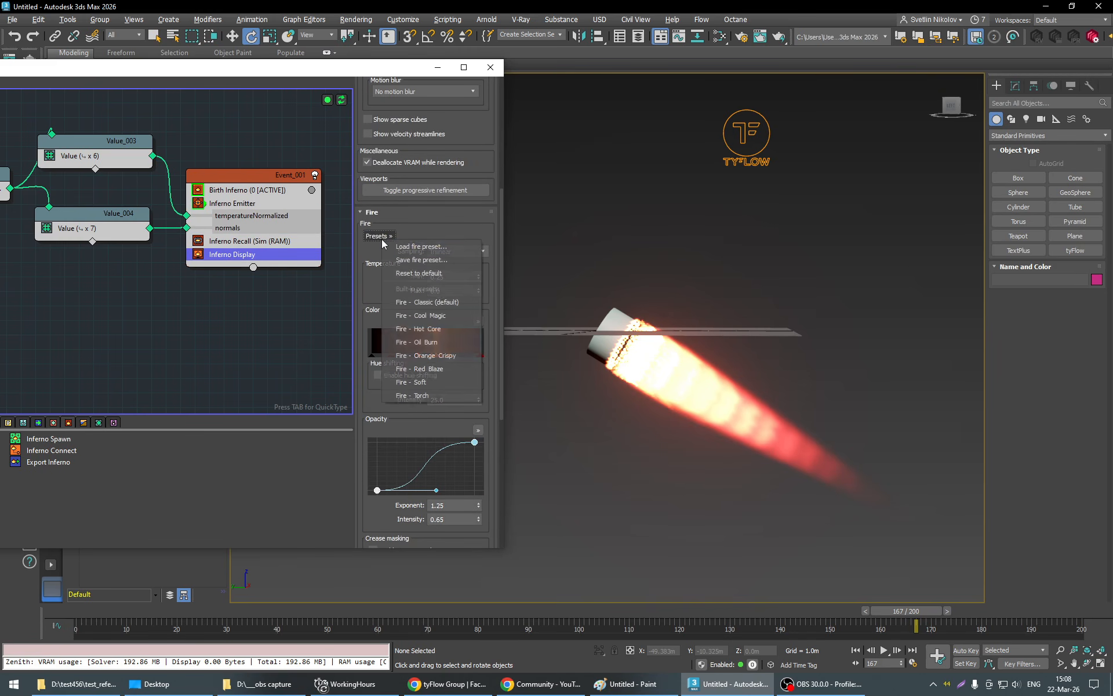
pyautogui.click(424, 305)
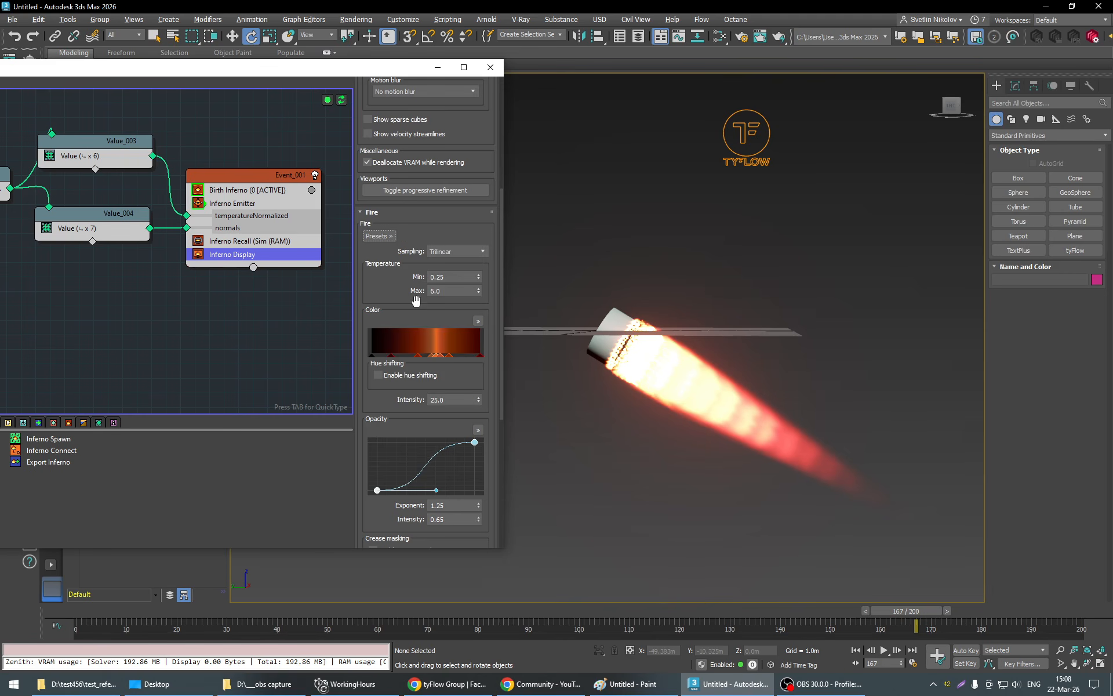
pyautogui.click(391, 236)
pyautogui.click(426, 312)
# Try the Hot Core fire preset back to frame 148, then the Oil Burn preset back to frame 102.
pyautogui.click(380, 236)
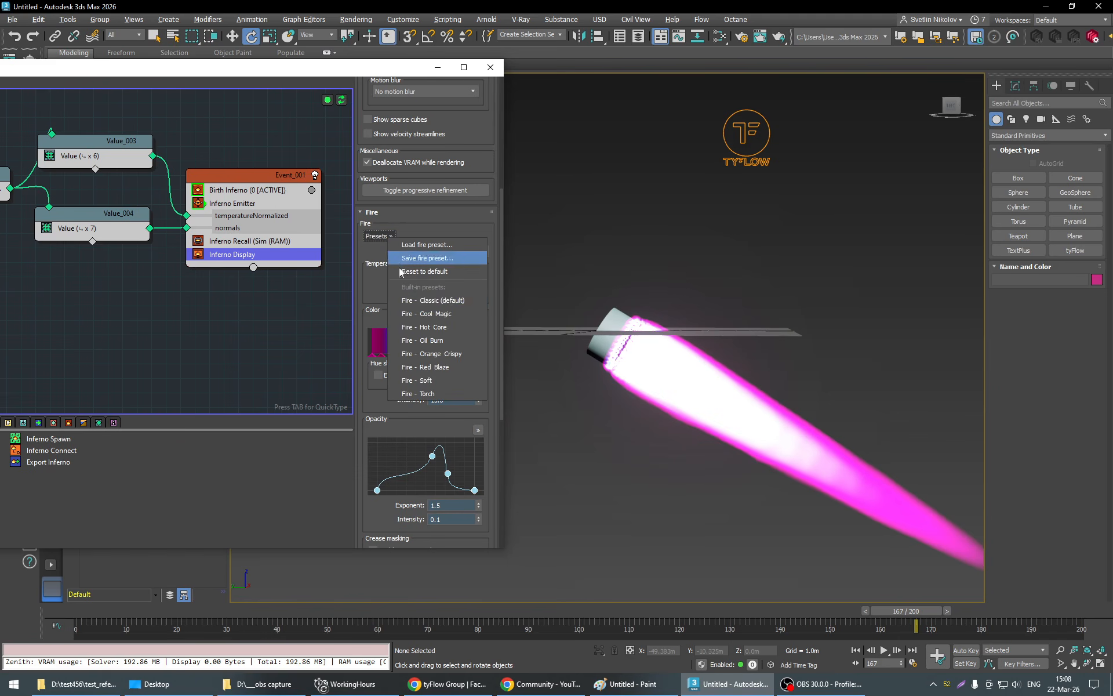
pyautogui.click(410, 326)
pyautogui.moveTo(895, 612); pyautogui.dragTo(803, 616)
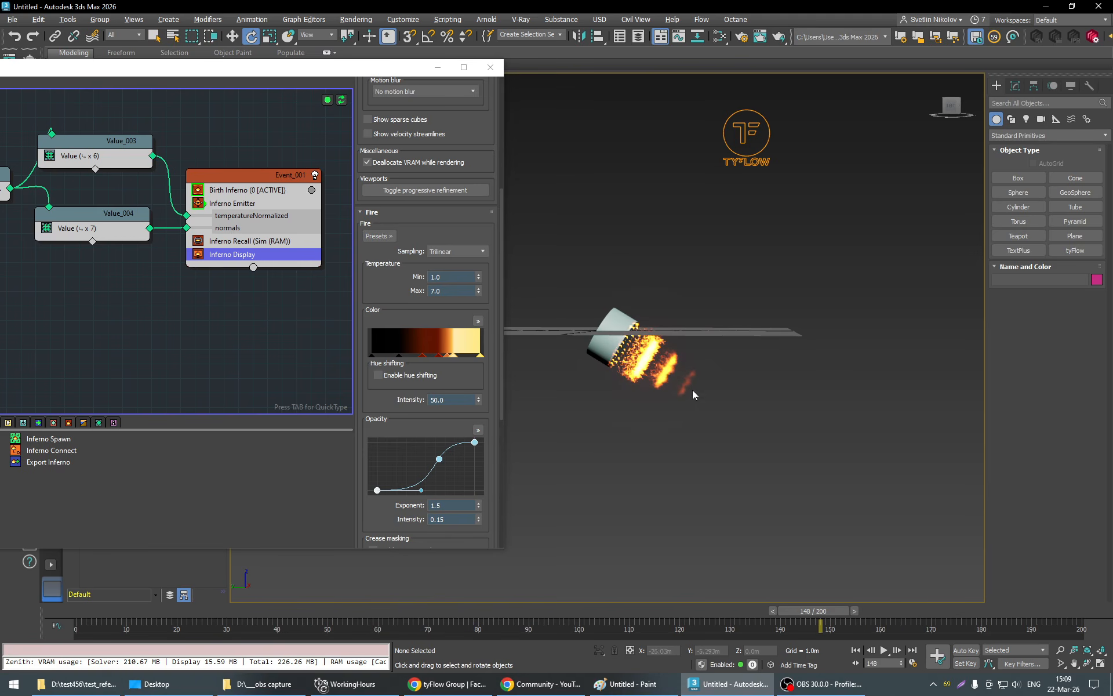
pyautogui.click(379, 236)
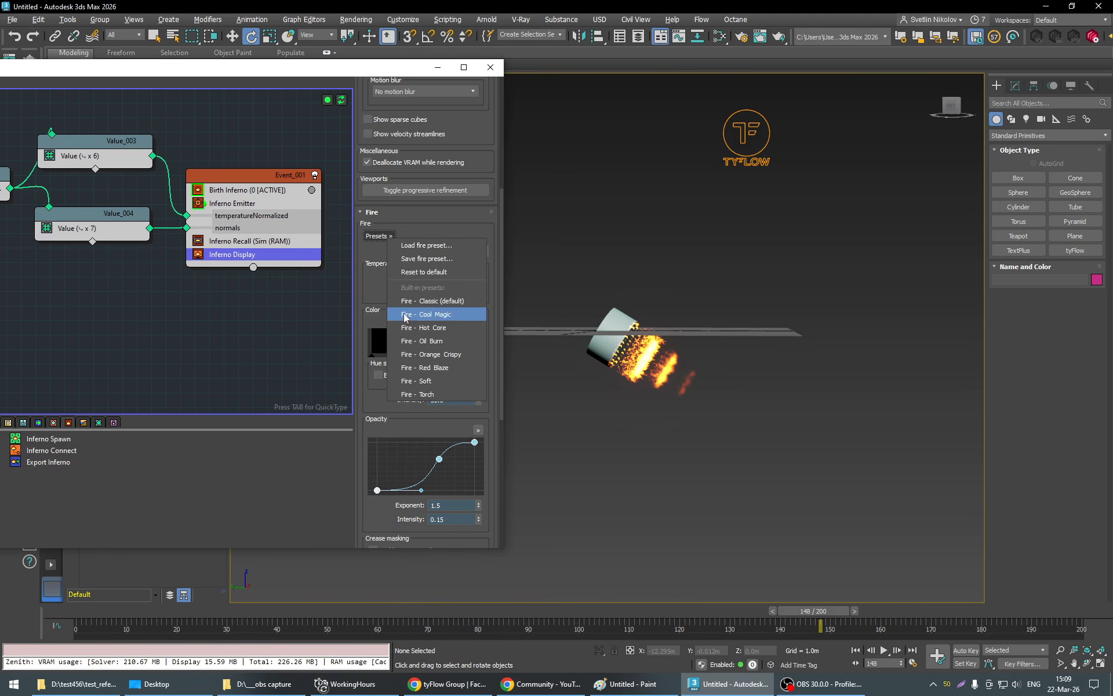
pyautogui.click(419, 343)
pyautogui.moveTo(804, 615); pyautogui.dragTo(586, 614)
# Try the Orange Crispy fire preset up to frame 122, then the Red Blaze preset up to frame 143.
pyautogui.click(379, 236)
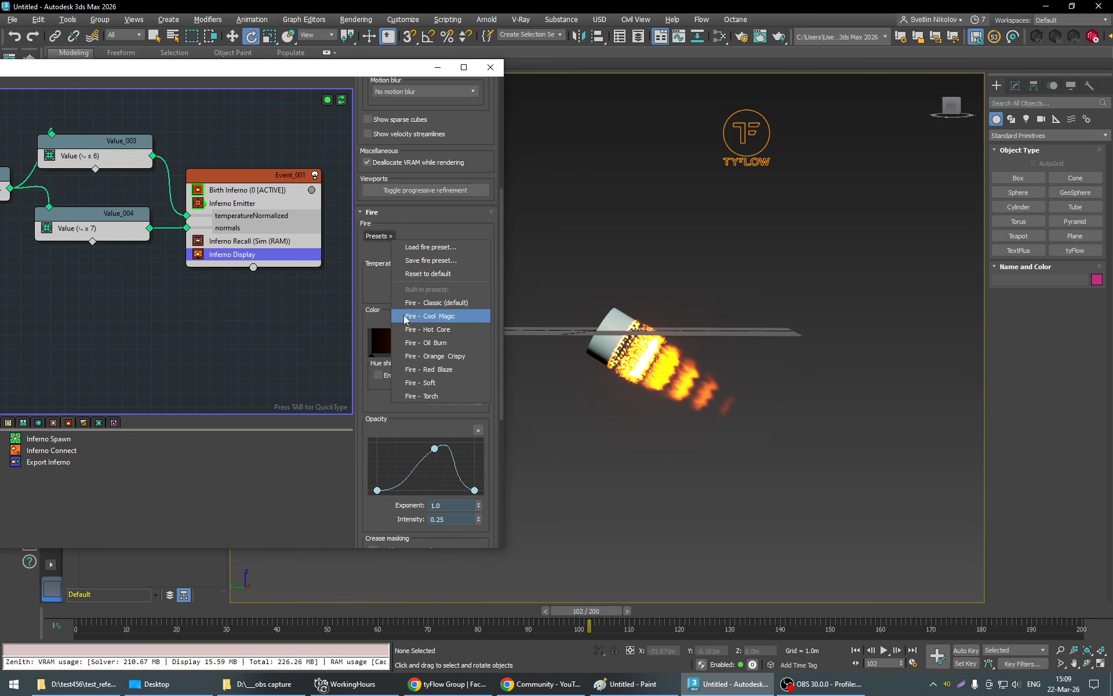
pyautogui.click(418, 355)
pyautogui.moveTo(590, 616)
pyautogui.mouseDown()
pyautogui.moveTo(837, 616)
pyautogui.moveTo(689, 616)
pyautogui.mouseUp()
pyautogui.click(392, 236)
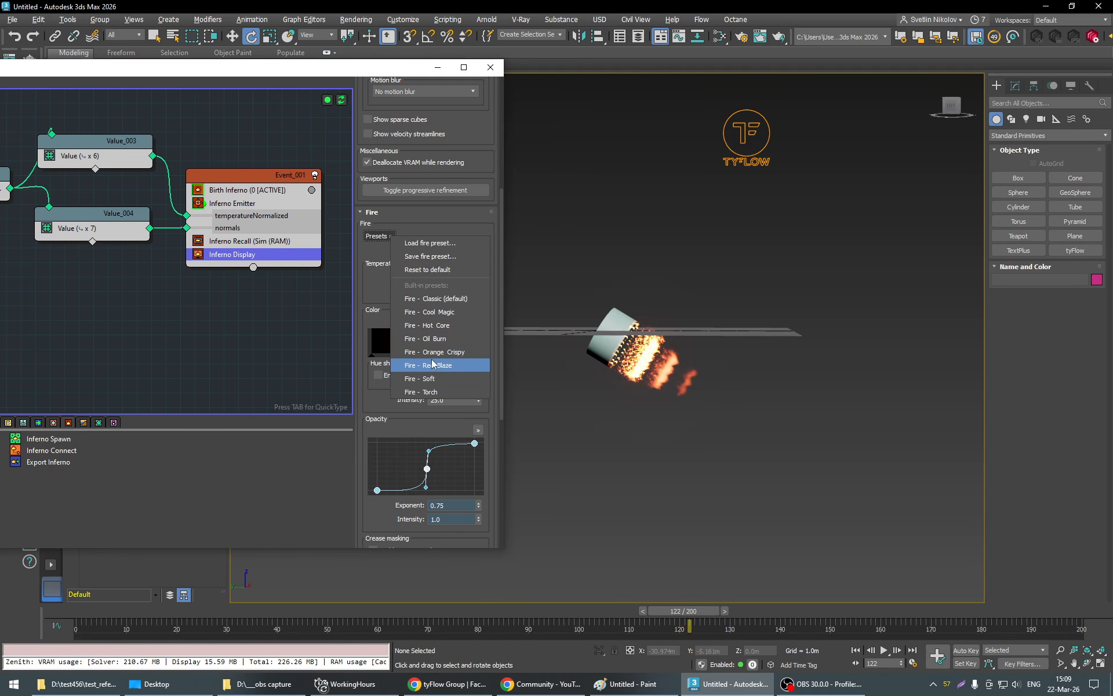
pyautogui.click(418, 365)
pyautogui.moveTo(701, 614); pyautogui.dragTo(782, 630)
pyautogui.press('e')
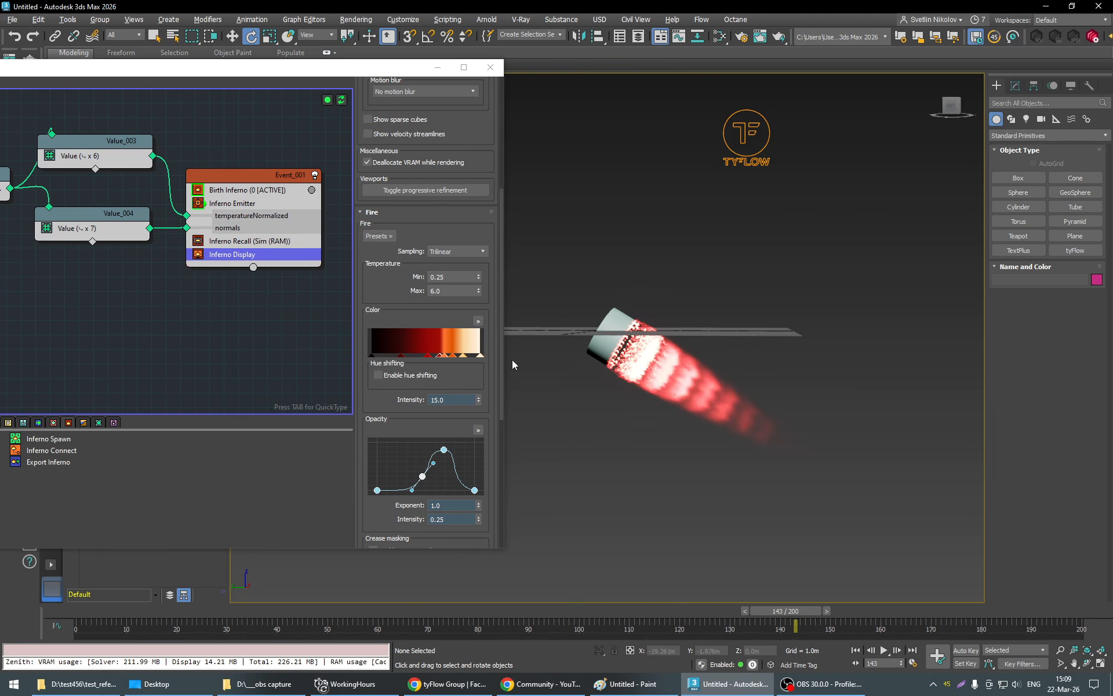
# Try the Soft fire preset back to frame 106 and then switch the Inferno Display to the Torch preset.
pyautogui.click(379, 237)
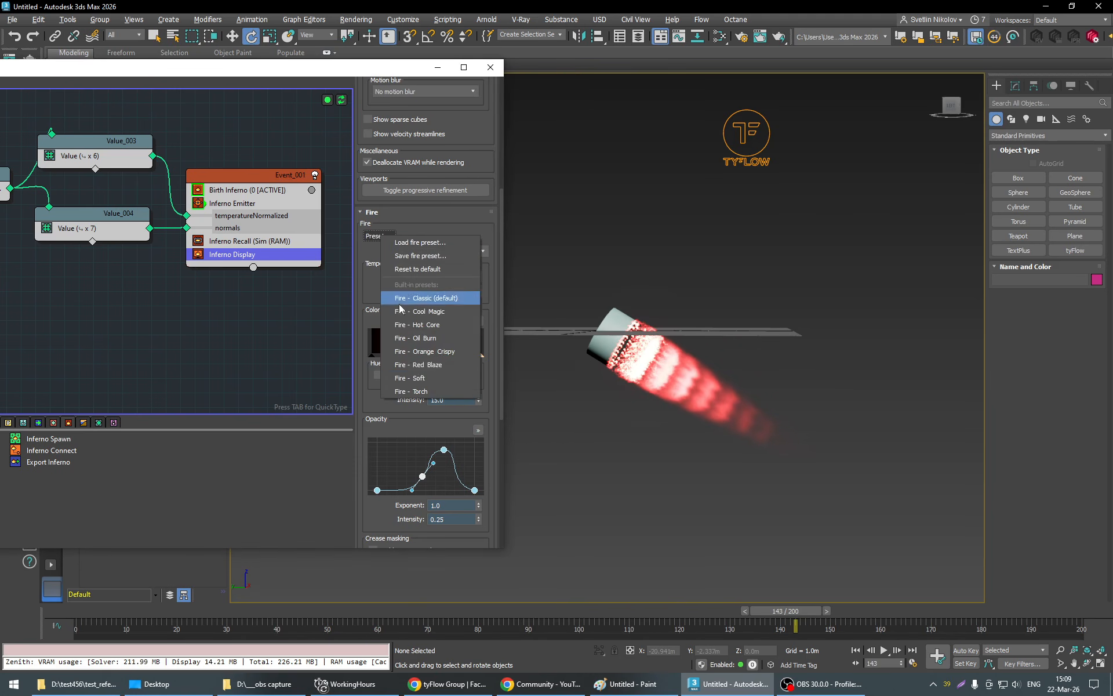
pyautogui.click(426, 364)
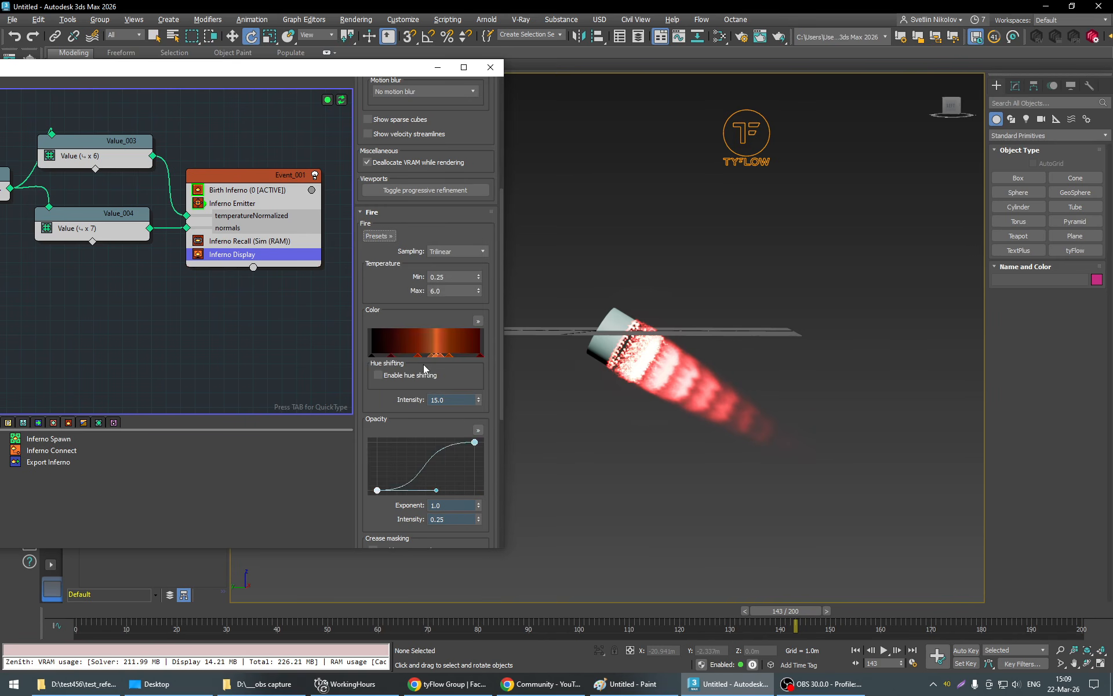
pyautogui.click(387, 236)
pyautogui.click(434, 374)
pyautogui.moveTo(796, 615); pyautogui.dragTo(616, 613)
pyautogui.click(382, 236)
pyautogui.click(440, 390)
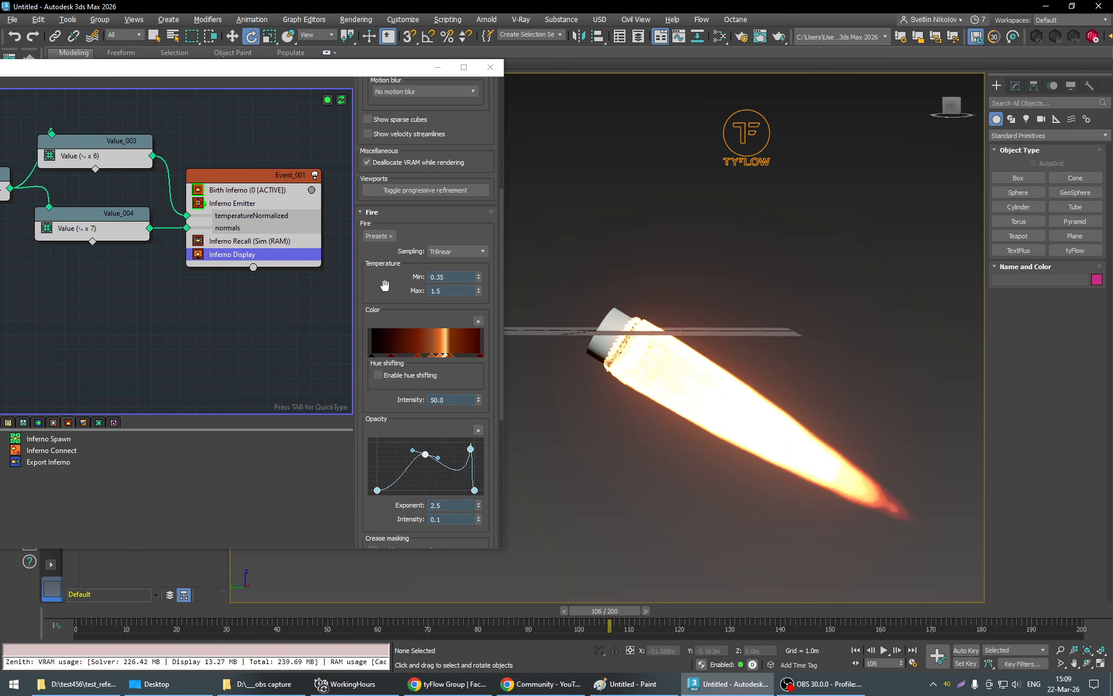
# Apply the Soft fire preset to the Inferno Display and check the flame at frame 107.
pyautogui.click(383, 236)
pyautogui.click(427, 384)
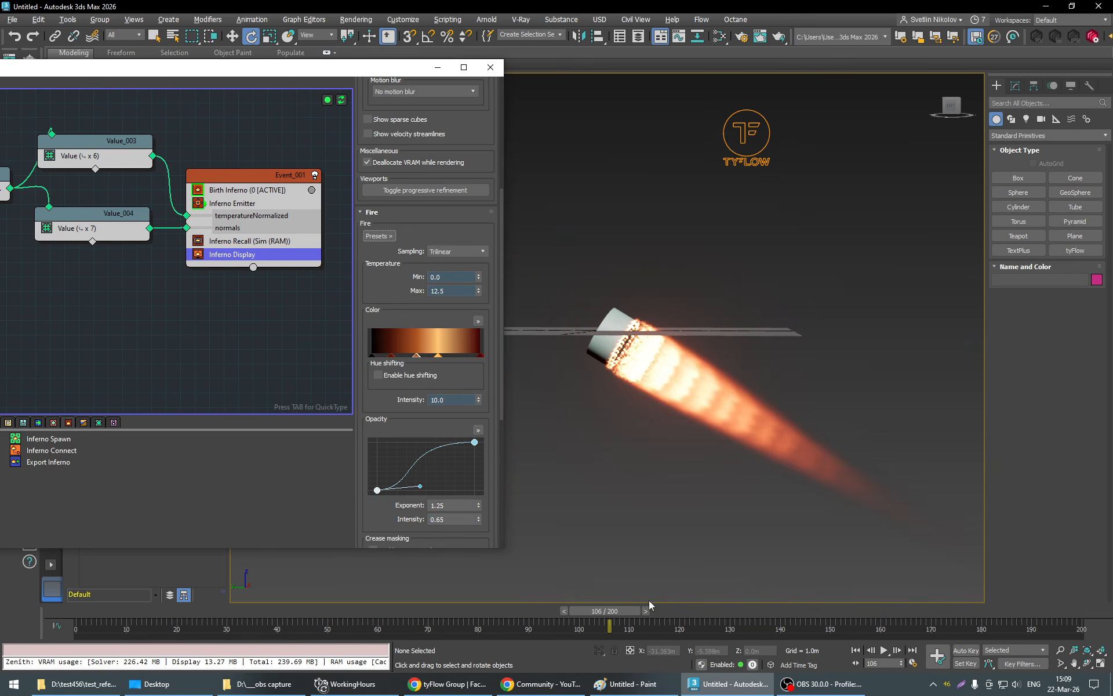
pyautogui.moveTo(649, 609); pyautogui.dragTo(615, 638)
pyautogui.press('e')
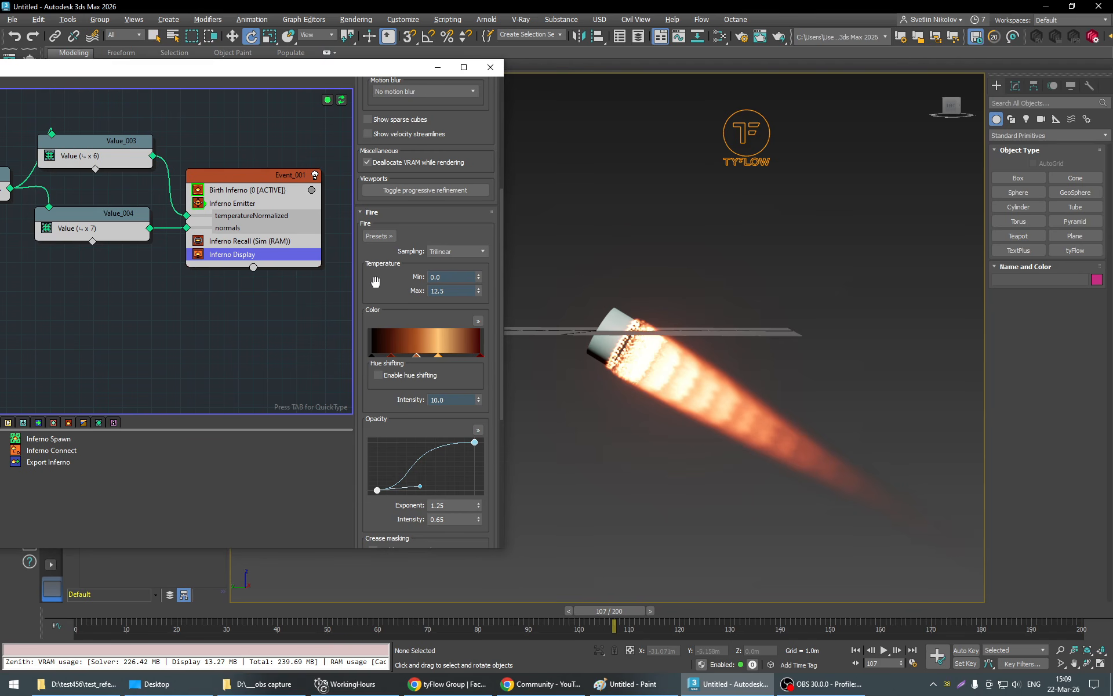
# Reapply the Soft fire preset to the Inferno Display and move the timeline to frame 124.
pyautogui.click(379, 236)
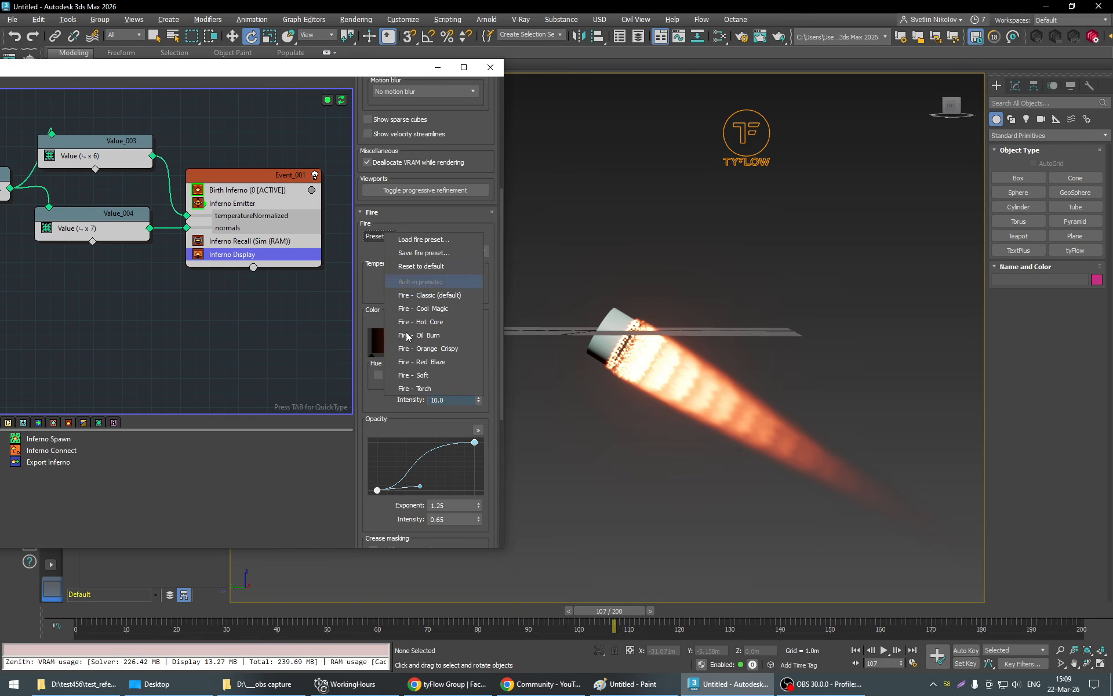
pyautogui.click(431, 380)
pyautogui.moveTo(638, 617); pyautogui.dragTo(700, 628)
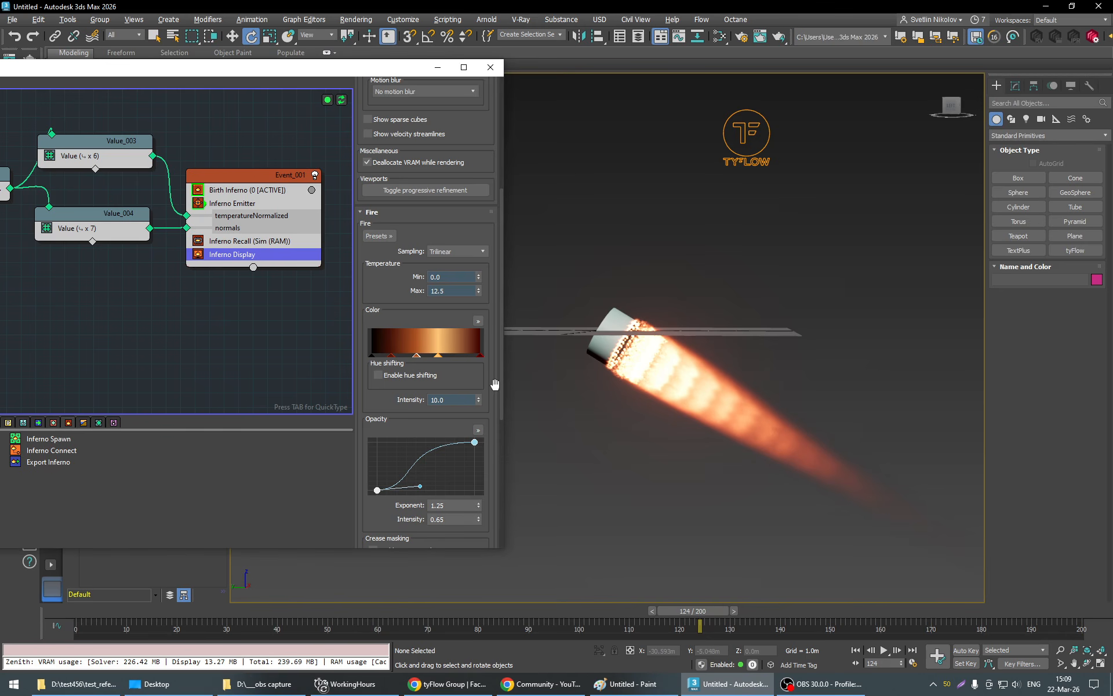
# Try setting the fire color gradient's end marker to black and resetting the gradient.
pyautogui.click(480, 354)
pyautogui.doubleClick(481, 355)
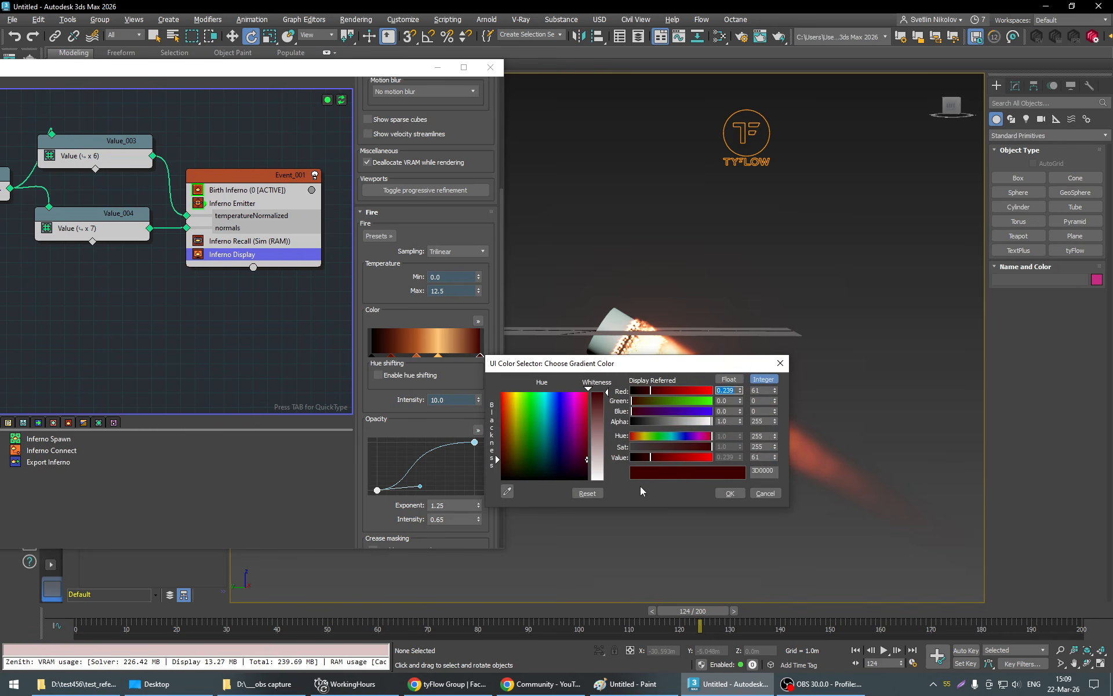
pyautogui.click(496, 475)
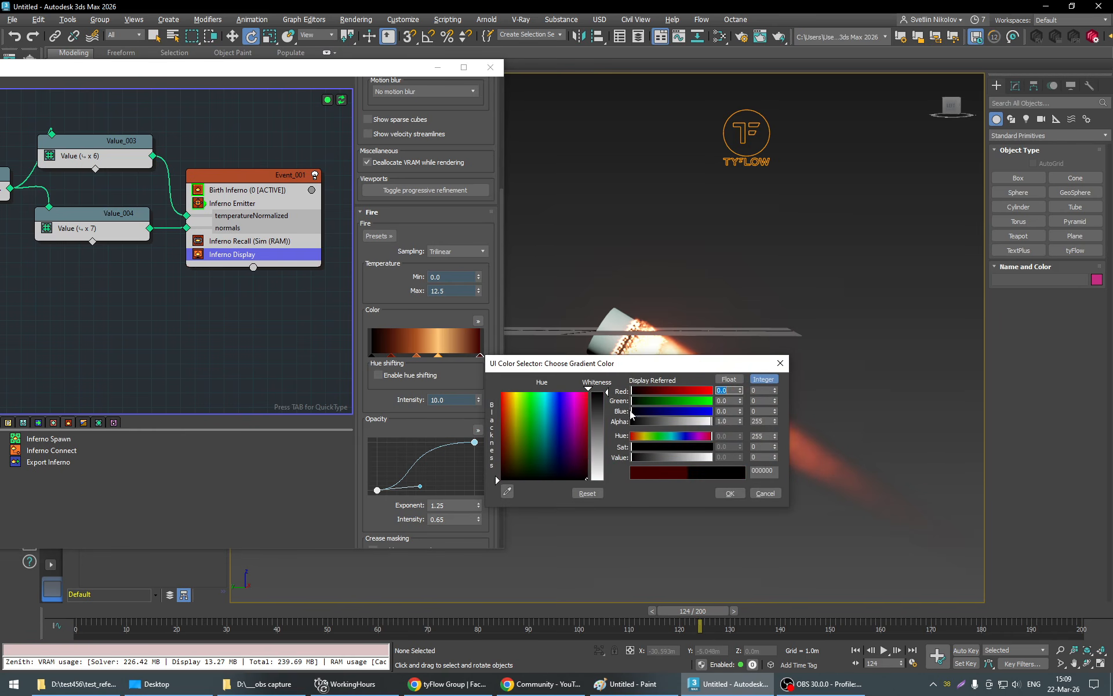
pyautogui.click(730, 494)
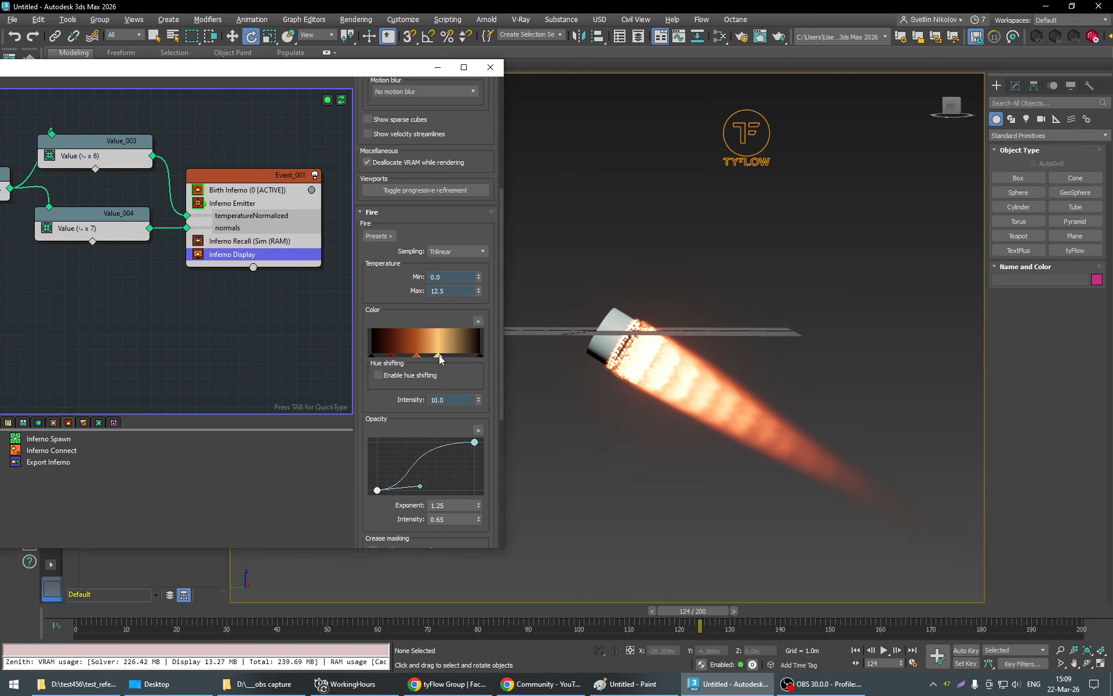
pyautogui.rightClick(439, 355)
pyautogui.click(498, 407)
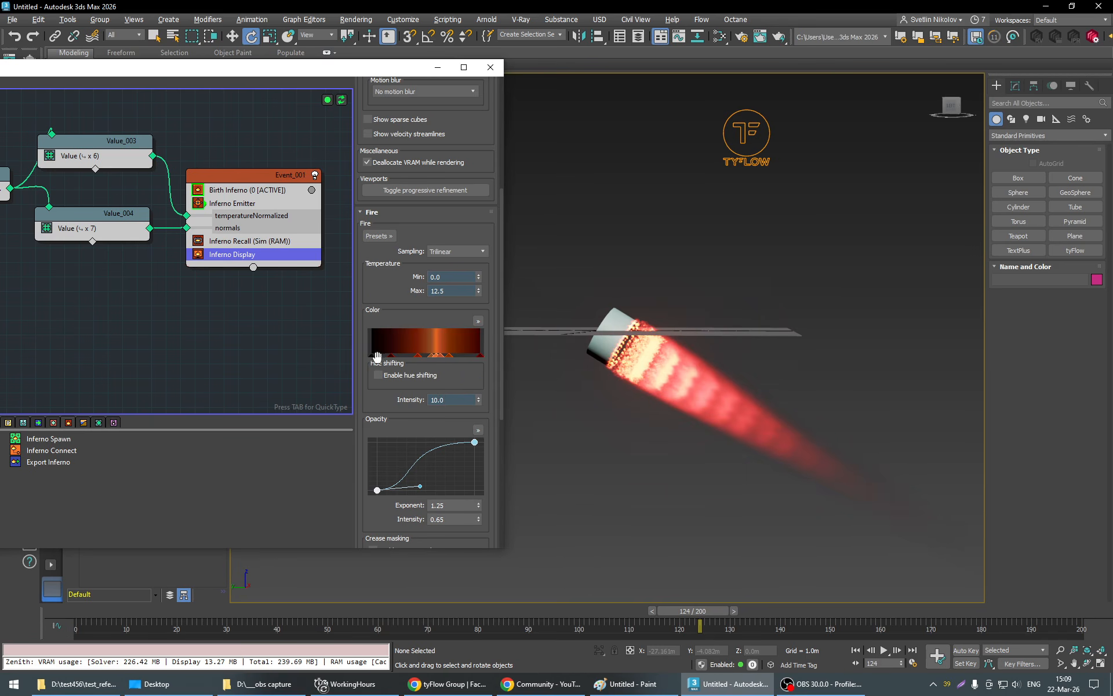
# Reapply the Soft fire preset and delete the light orange marker from the fire color gradient.
pyautogui.click(379, 237)
pyautogui.click(431, 378)
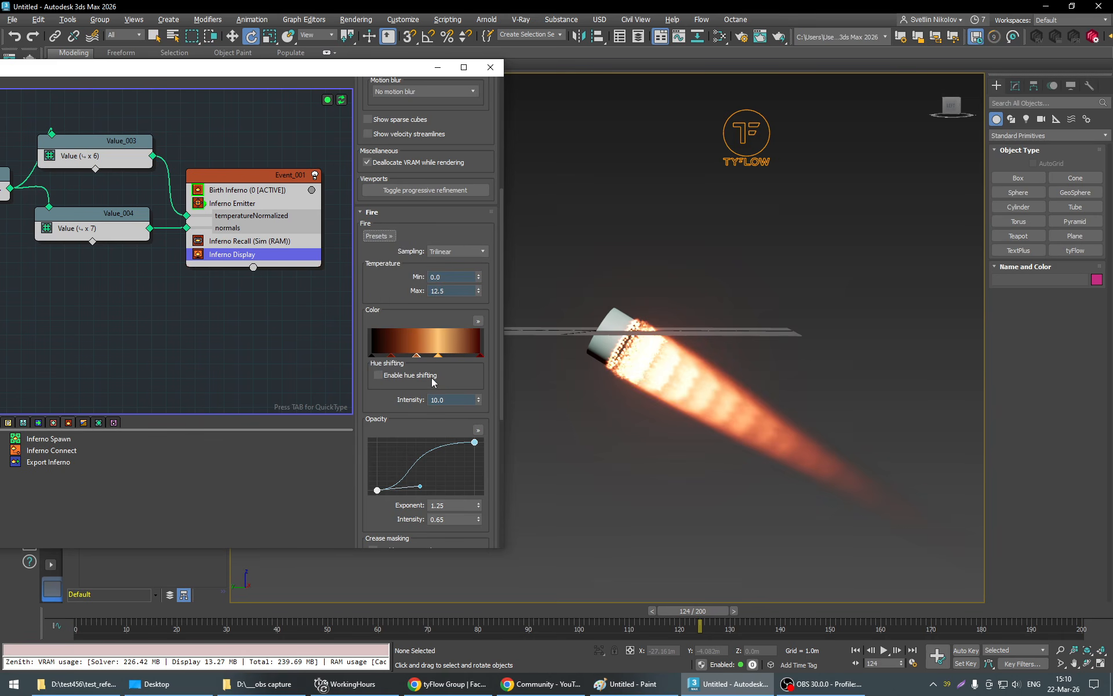
pyautogui.rightClick(439, 355)
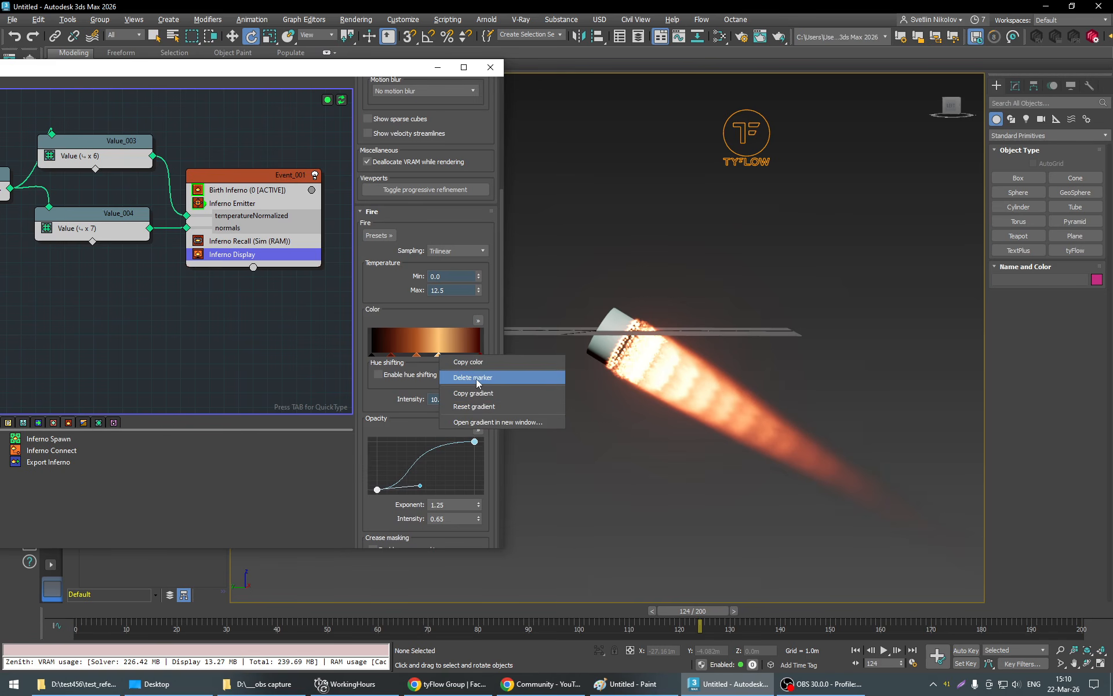
pyautogui.click(481, 378)
# Change the end marker of the fire color gradient to black.
pyautogui.rightClick(481, 355)
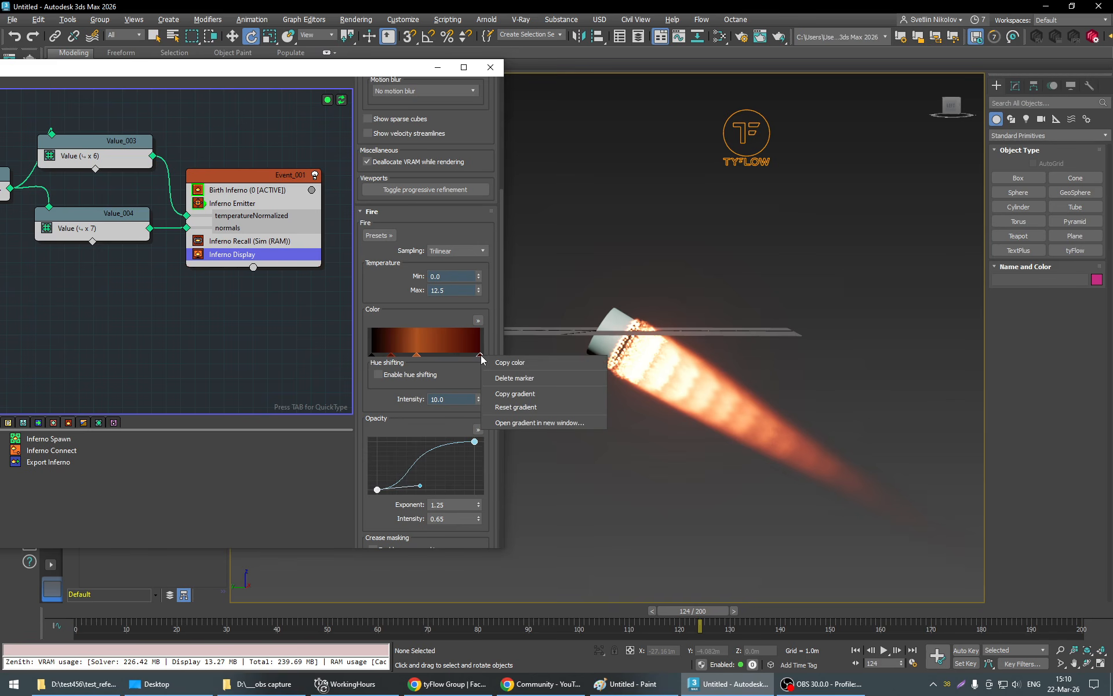
pyautogui.click(480, 355)
pyautogui.doubleClick(479, 355)
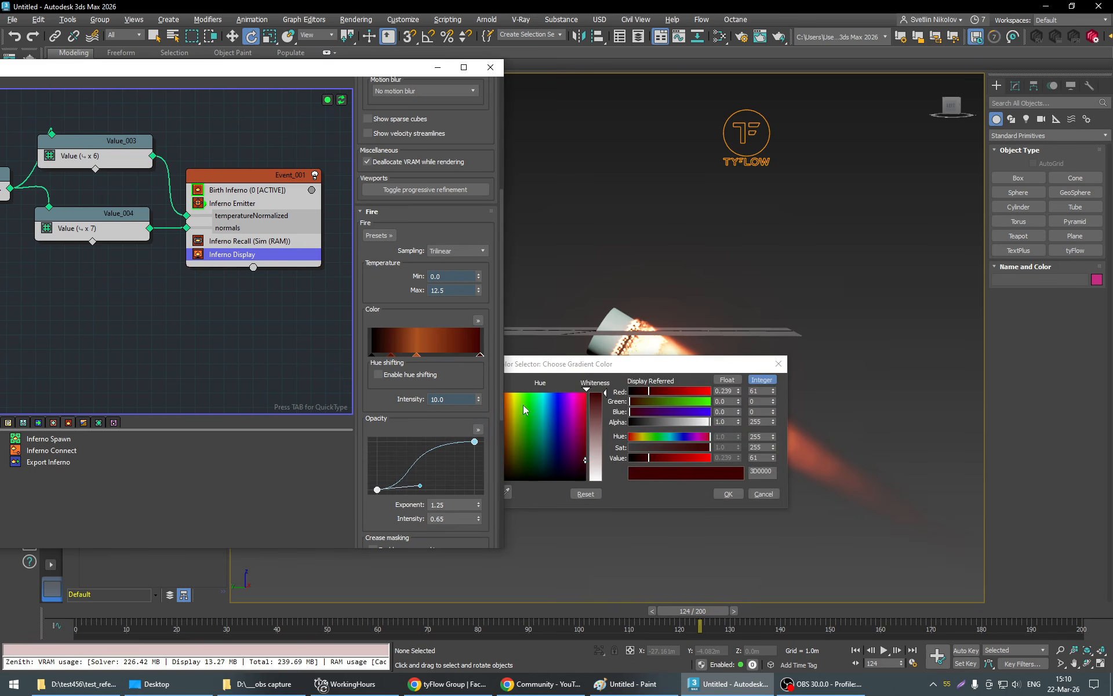
pyautogui.click(727, 493)
# Set the first marker of the fire color gradient to purple, 8700E5.
pyautogui.click(416, 354)
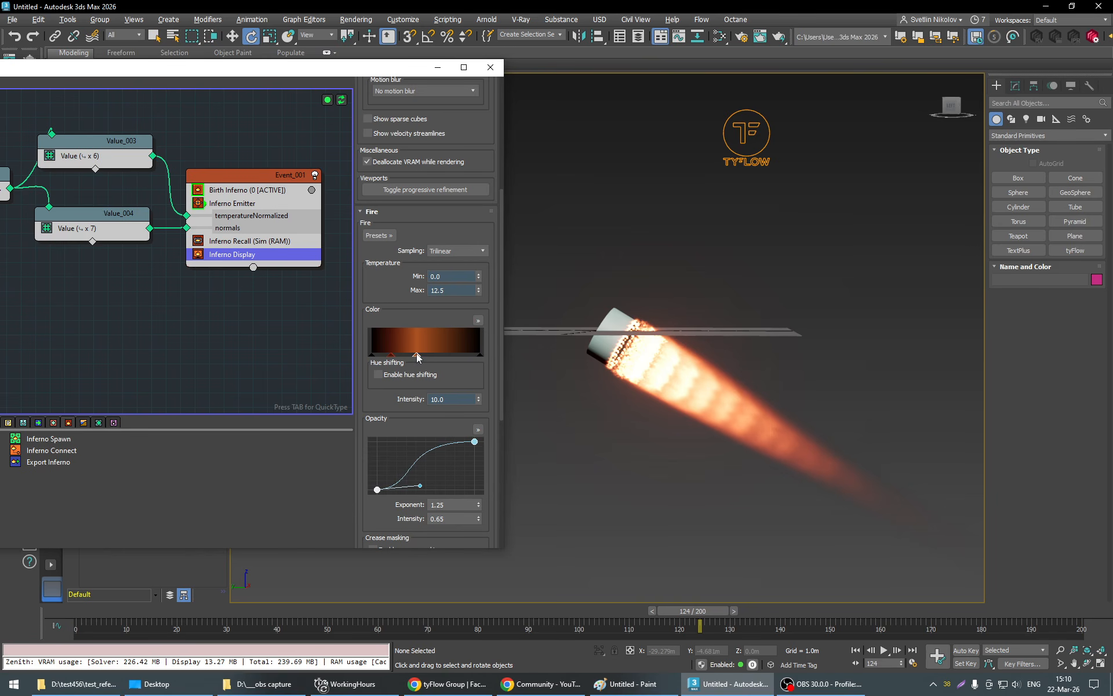
pyautogui.doubleClick(372, 355)
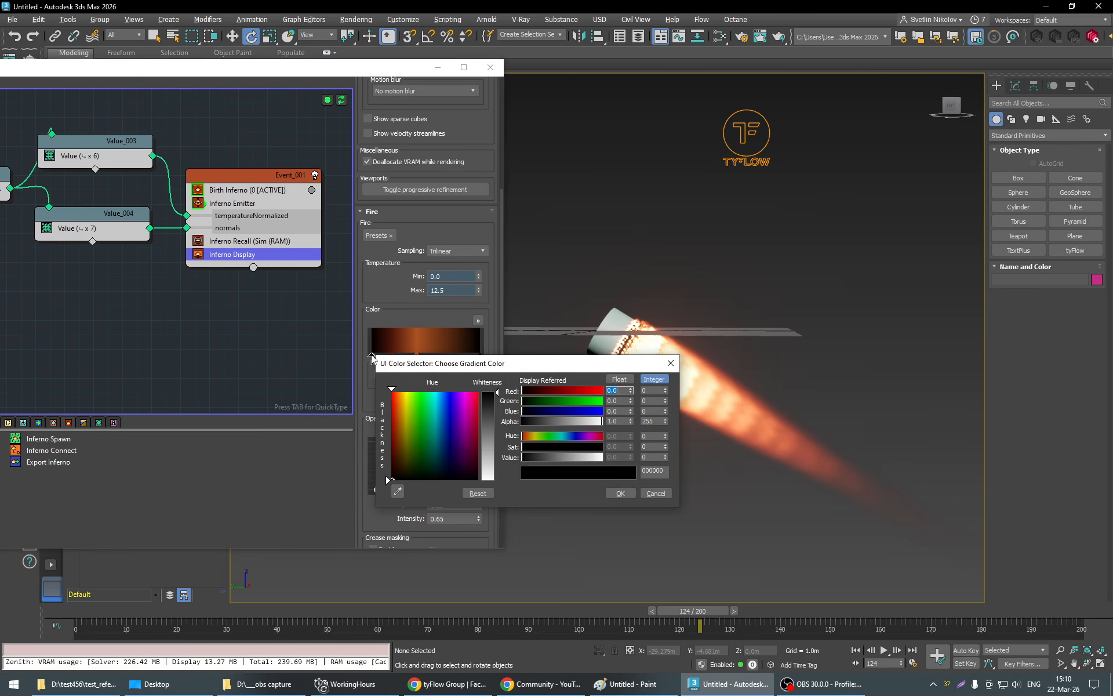
pyautogui.moveTo(467, 368); pyautogui.dragTo(459, 415)
pyautogui.click(462, 406)
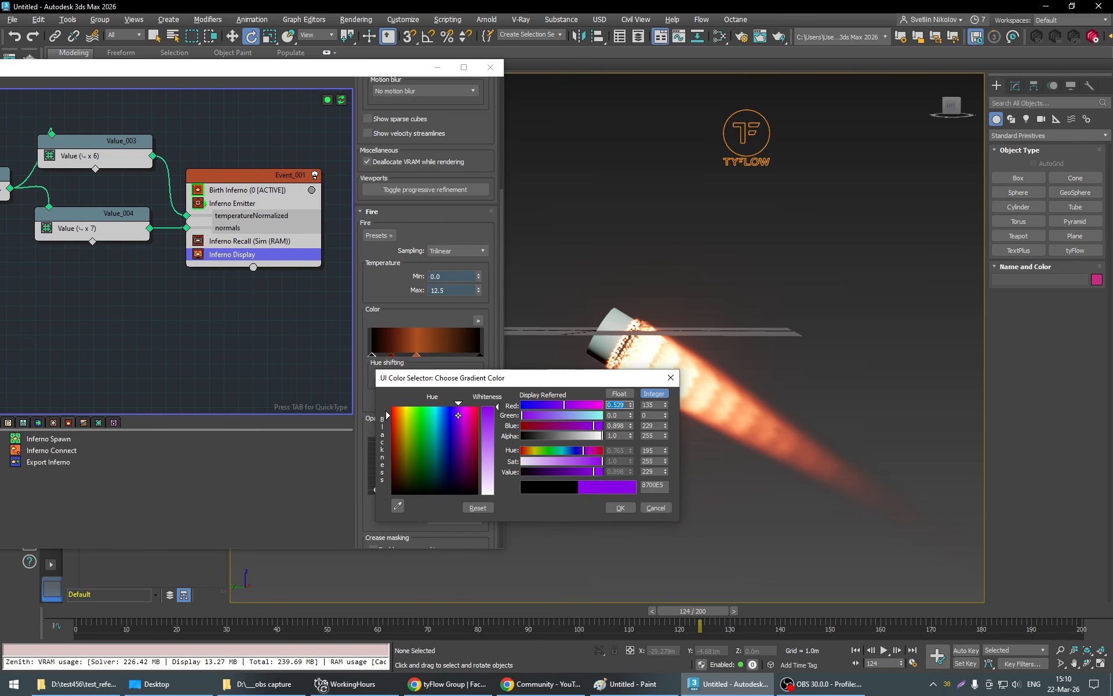
pyautogui.click(619, 508)
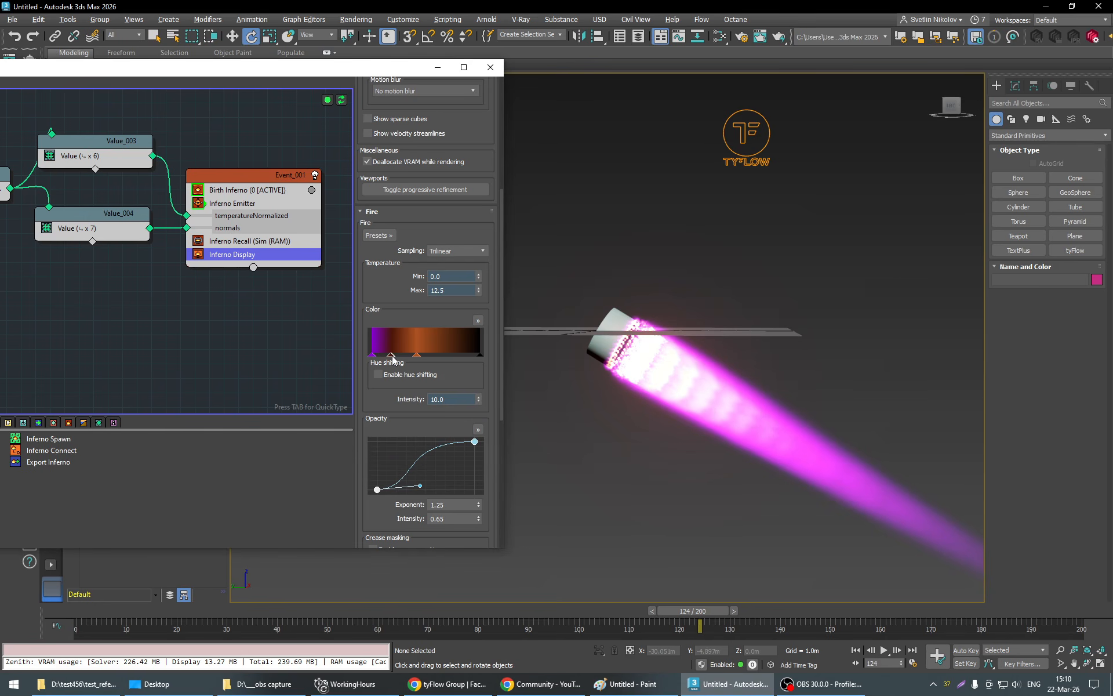
# Change the second marker of the fire color gradient to dark blue.
pyautogui.doubleClick(393, 358)
pyautogui.moveTo(462, 404); pyautogui.dragTo(473, 428)
pyautogui.click(641, 494)
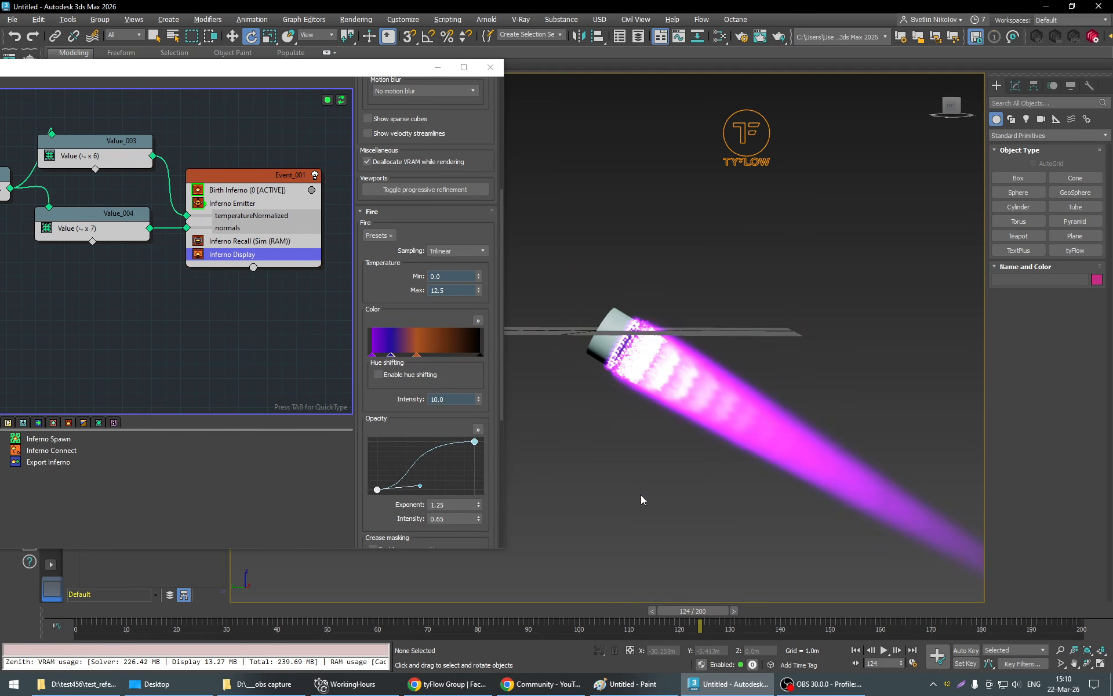
# Change the brown middle marker of the fire color gradient to a brighter orange.
pyautogui.doubleClick(417, 355)
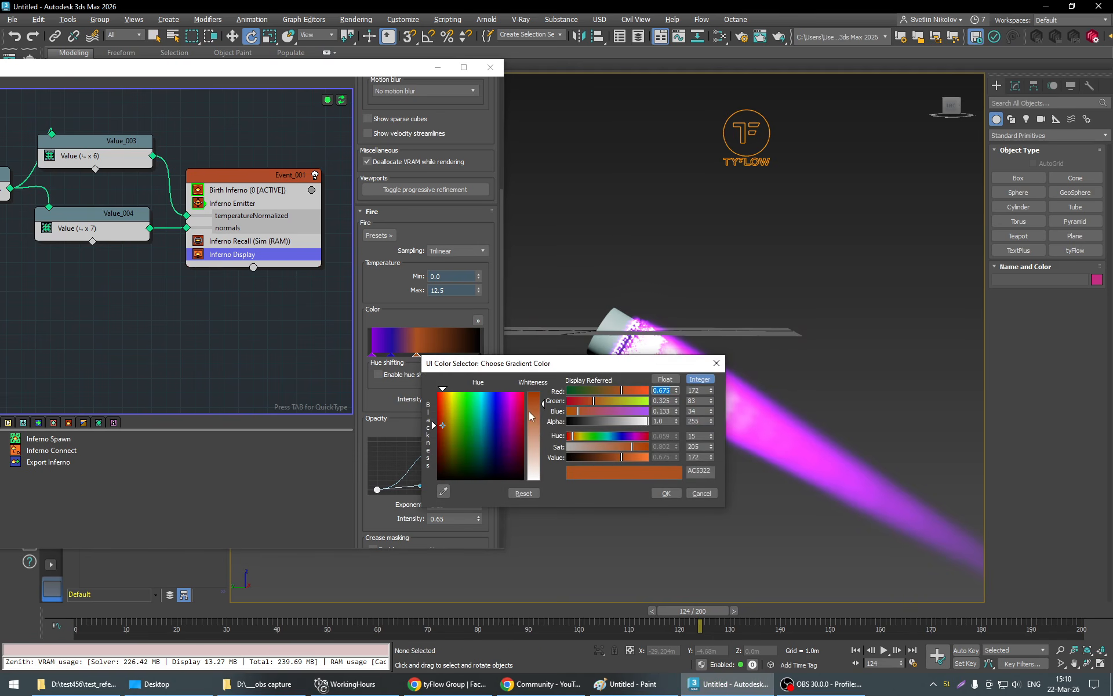
pyautogui.moveTo(450, 424); pyautogui.dragTo(447, 406)
pyautogui.moveTo(535, 403); pyautogui.dragTo(535, 395)
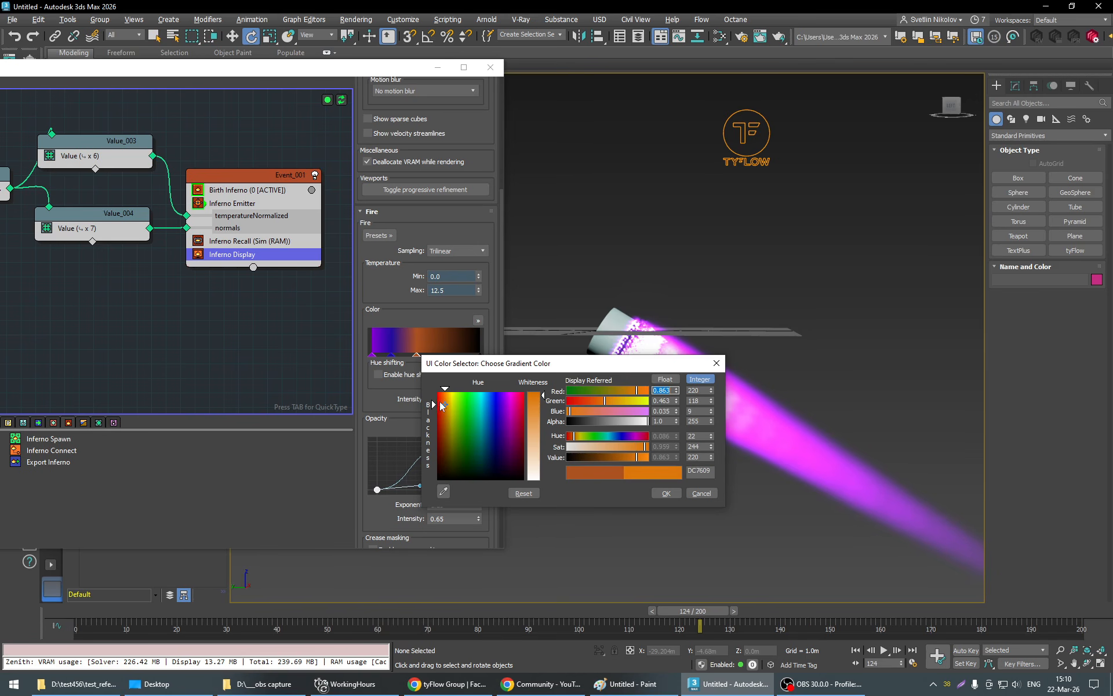
pyautogui.moveTo(442, 406); pyautogui.dragTo(443, 404)
pyautogui.click(667, 493)
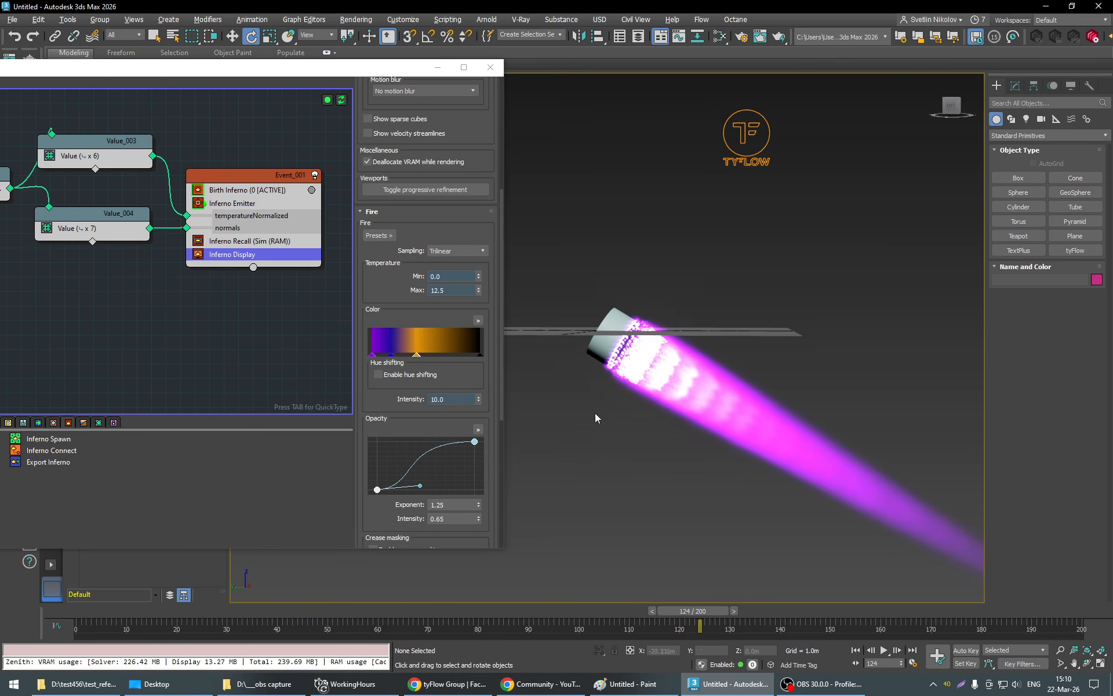
# Lower the fire color intensity to 4.7 and reshape the opacity curve with its end point at zero and a low early hump.
pyautogui.scroll(-3, 471, 364)
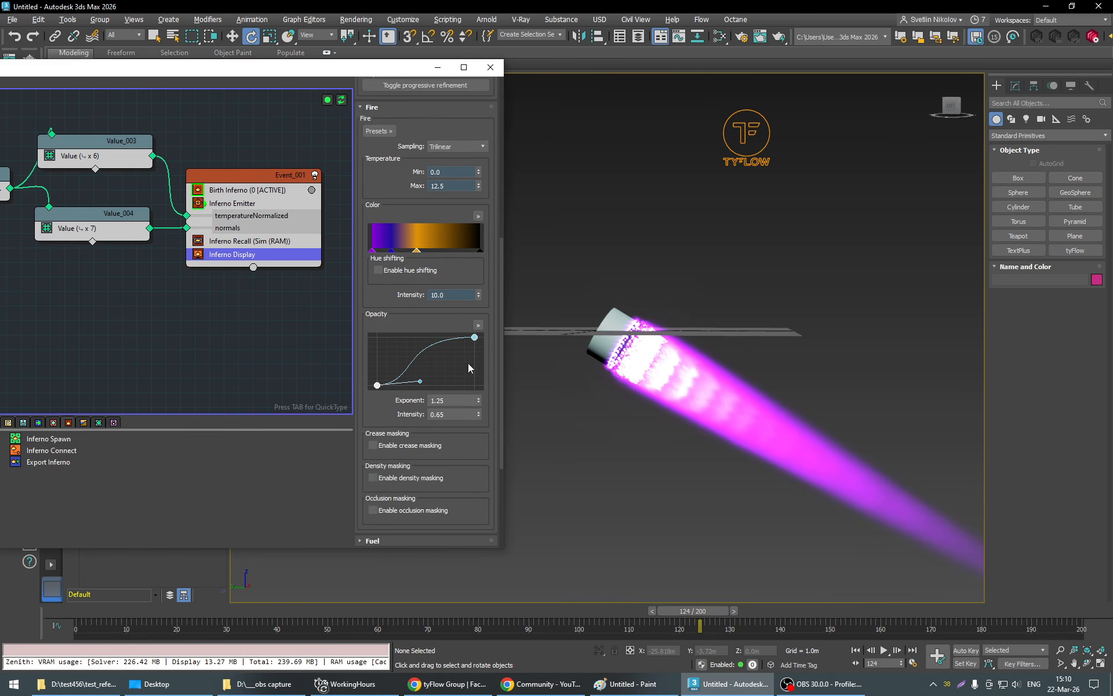
pyautogui.moveTo(478, 297); pyautogui.dragTo(475, 392)
pyautogui.moveTo(391, 386); pyautogui.dragTo(405, 362)
# Set the fire opacity intensity to 1.0 and steepen the start of the opacity curve.
pyautogui.moveTo(453, 414); pyautogui.dragTo(402, 419)
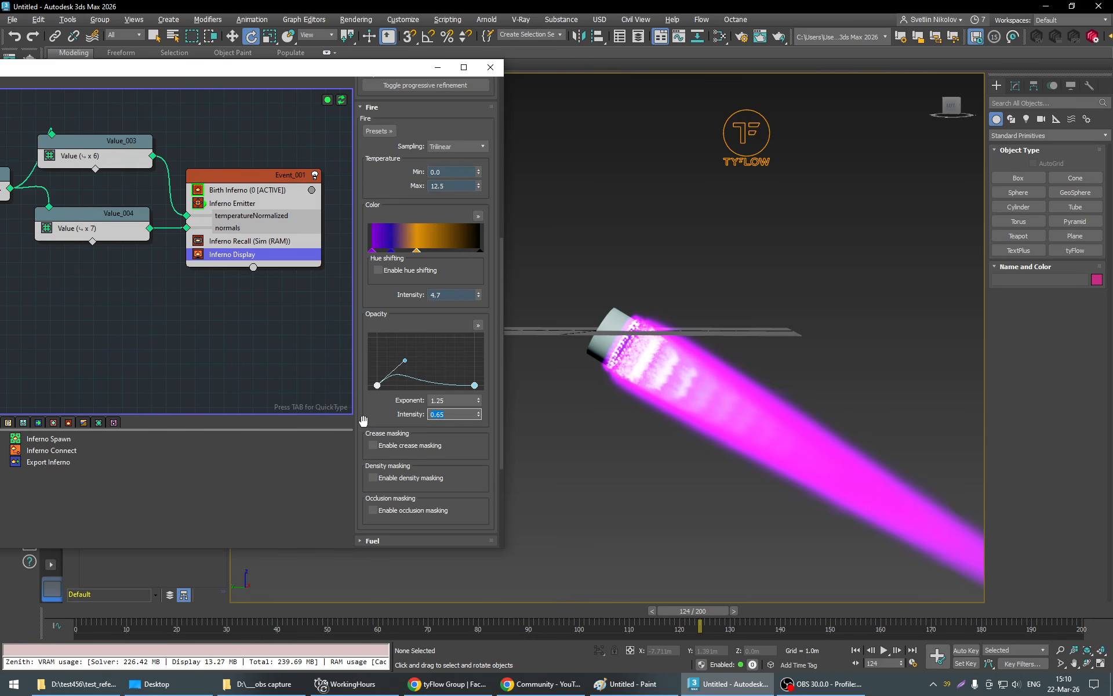
pyautogui.write('21')
pyautogui.press('Return')
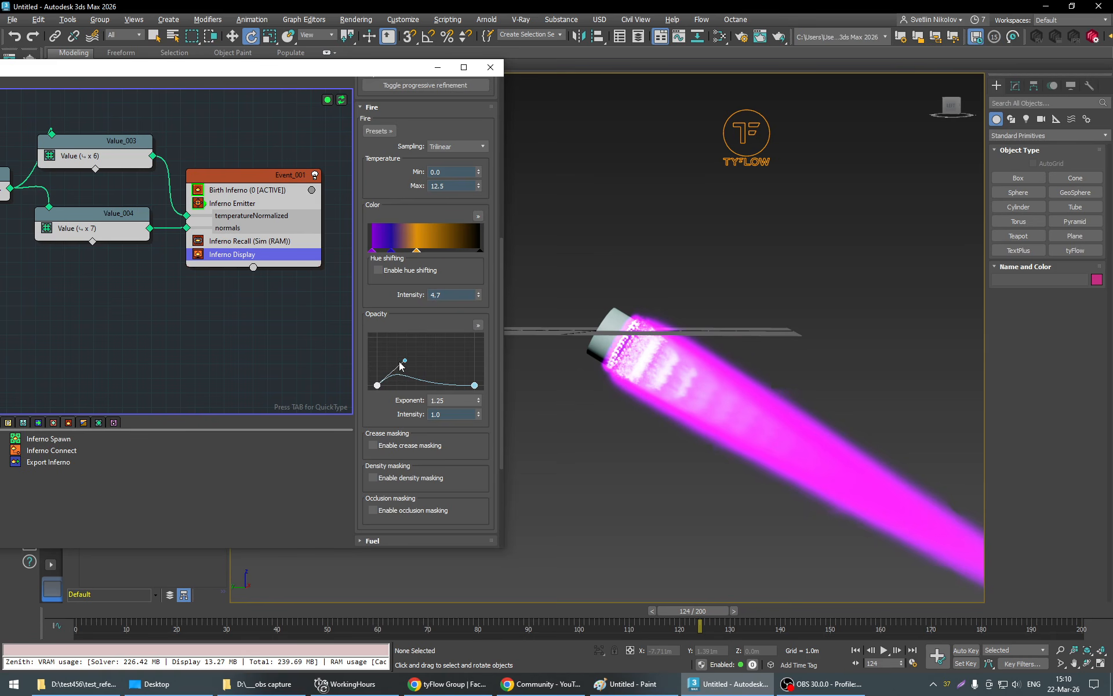
pyautogui.moveTo(405, 362); pyautogui.dragTo(379, 350)
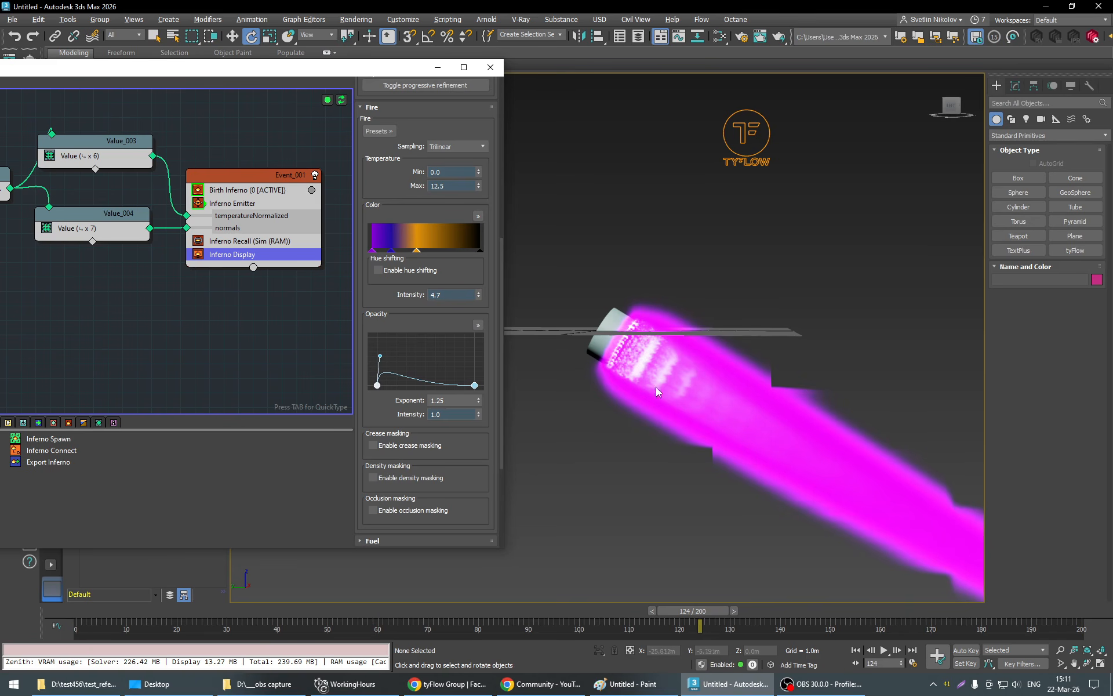
# Adjust Birth Inferno's adaptive grid minimum temperature, trying 0.2 and 0.1 before settling on 0.3.
pyautogui.click(238, 190)
pyautogui.scroll(5, 475, 348)
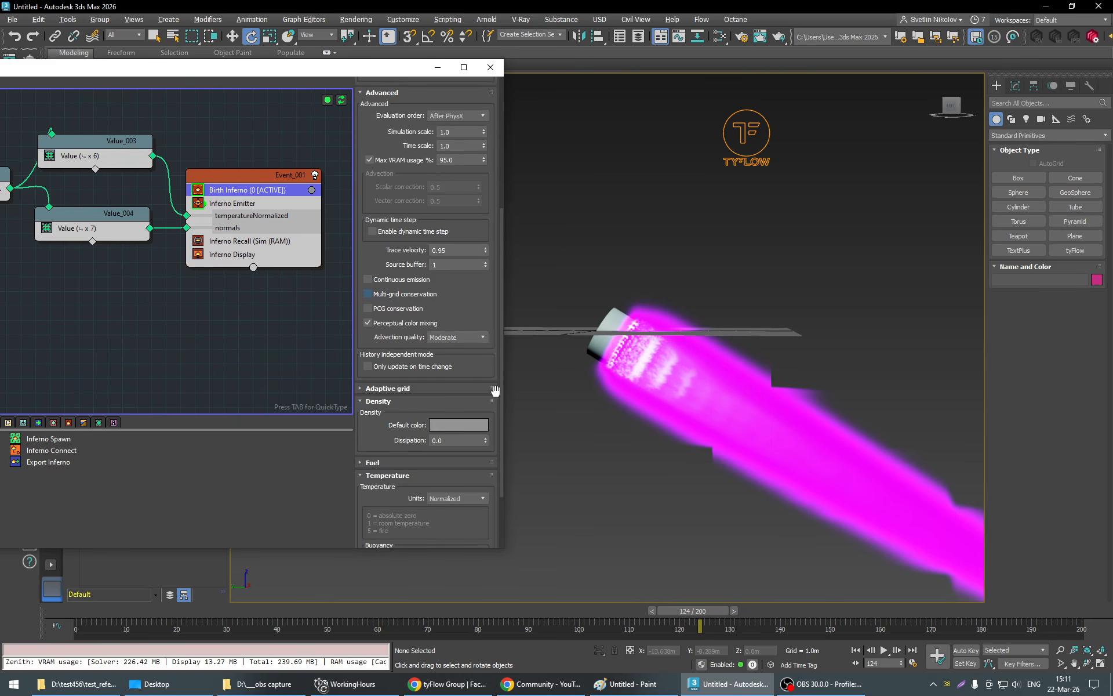
pyautogui.click(422, 405)
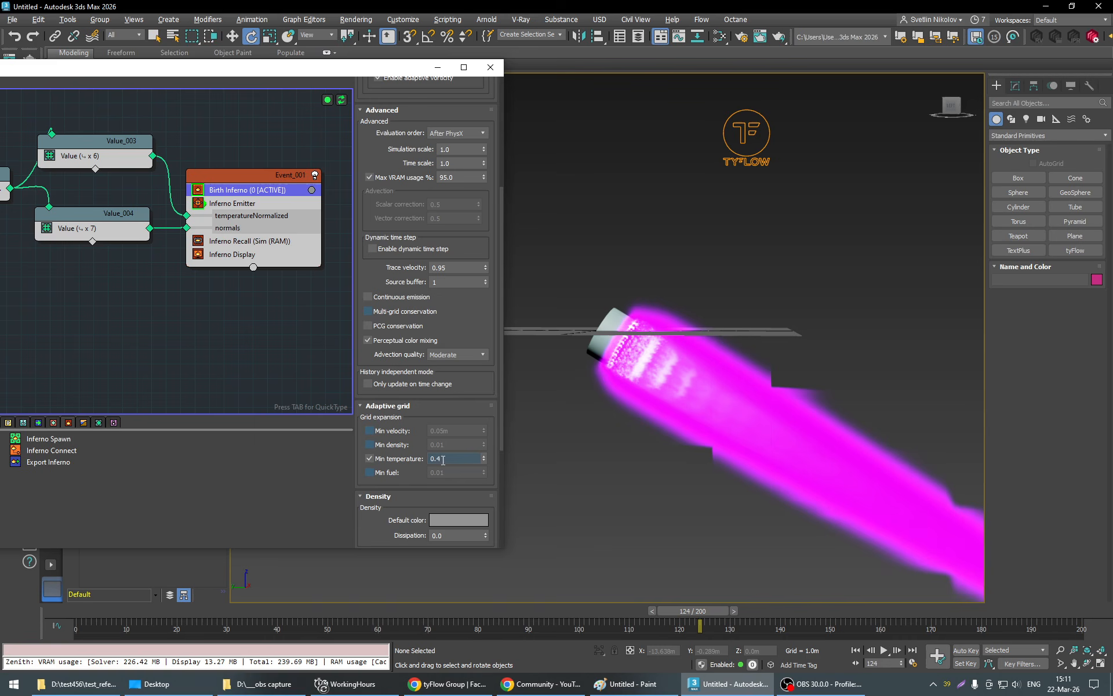
pyautogui.click(468, 461)
pyautogui.write('0.2')
pyautogui.press('Return')
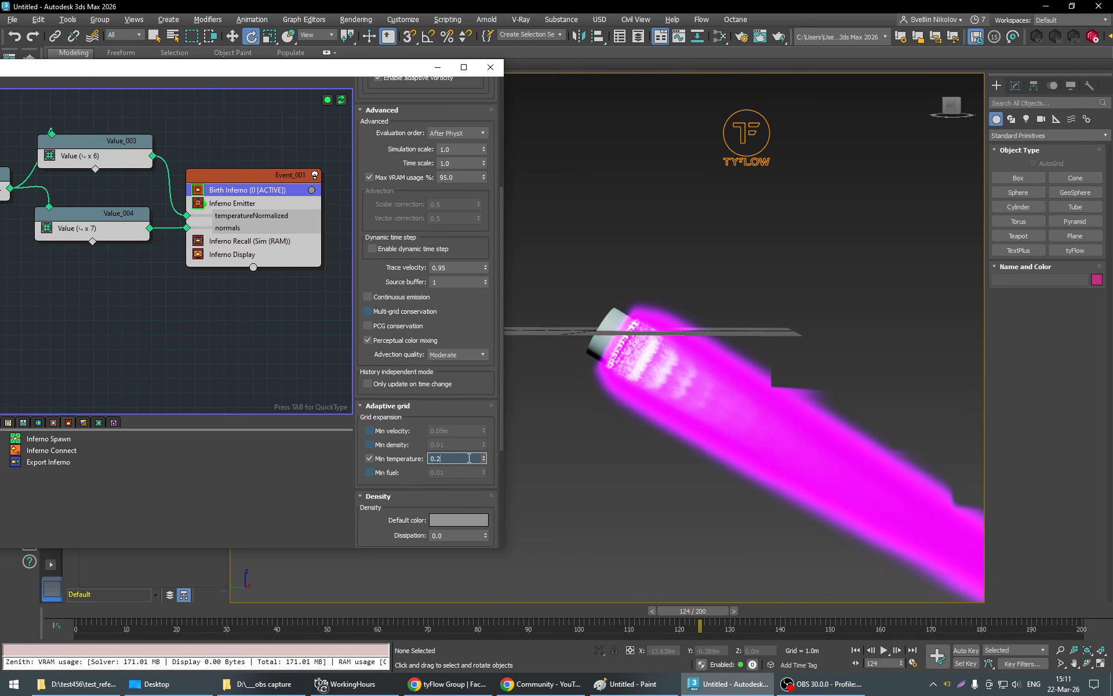
pyautogui.write('0.1')
pyautogui.press('Return')
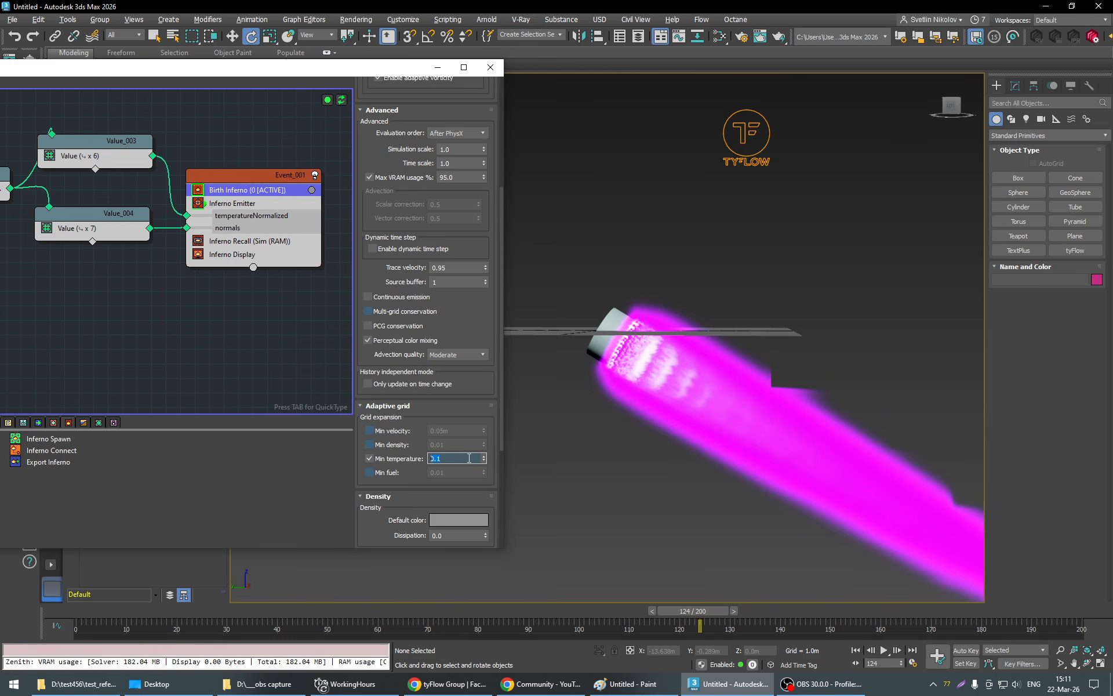
pyautogui.write('0.3')
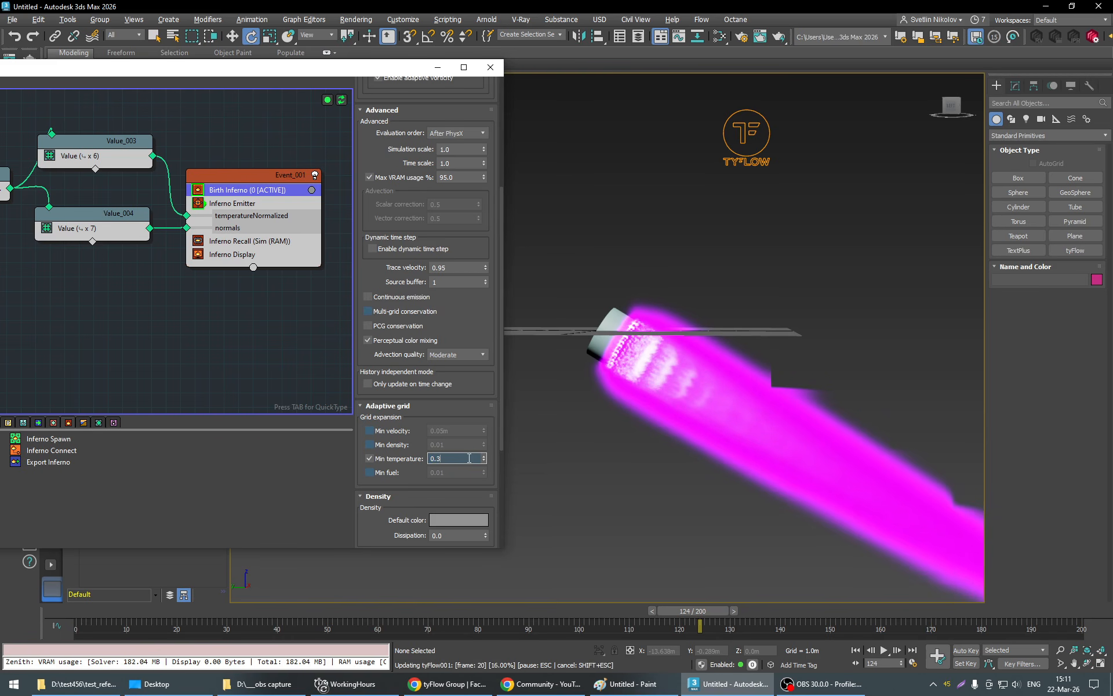
pyautogui.click(455, 405)
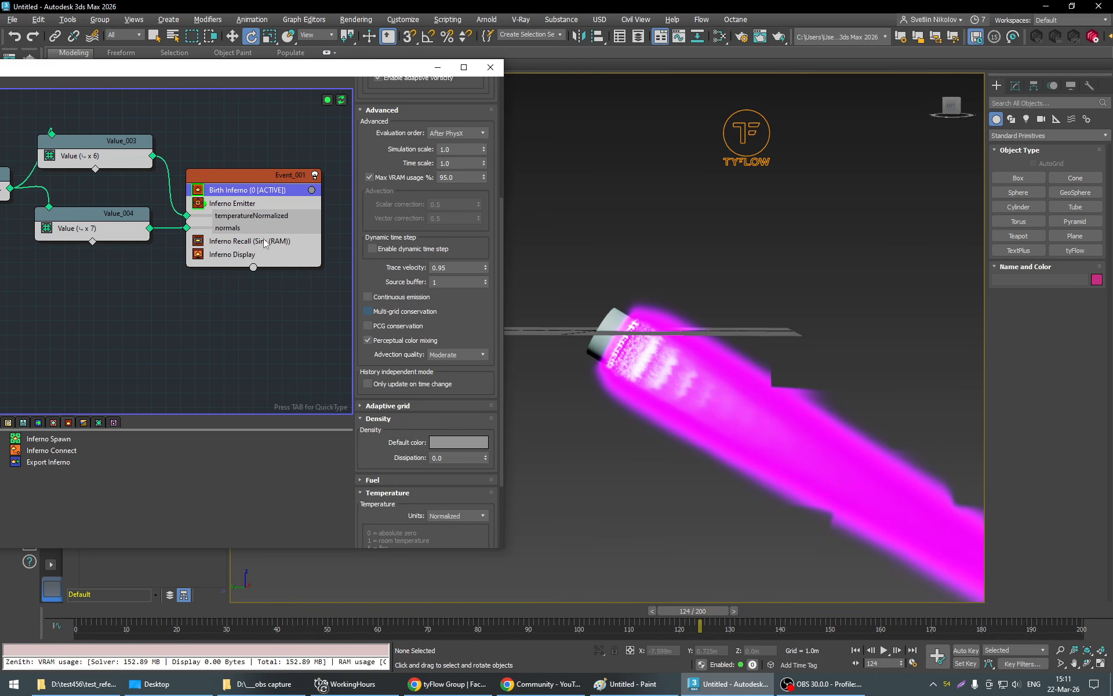
# Set the Inferno Display's fire color intensity to 2.0 and add two points to the opacity curve so it peaks early and tapers off.
pyautogui.click(223, 254)
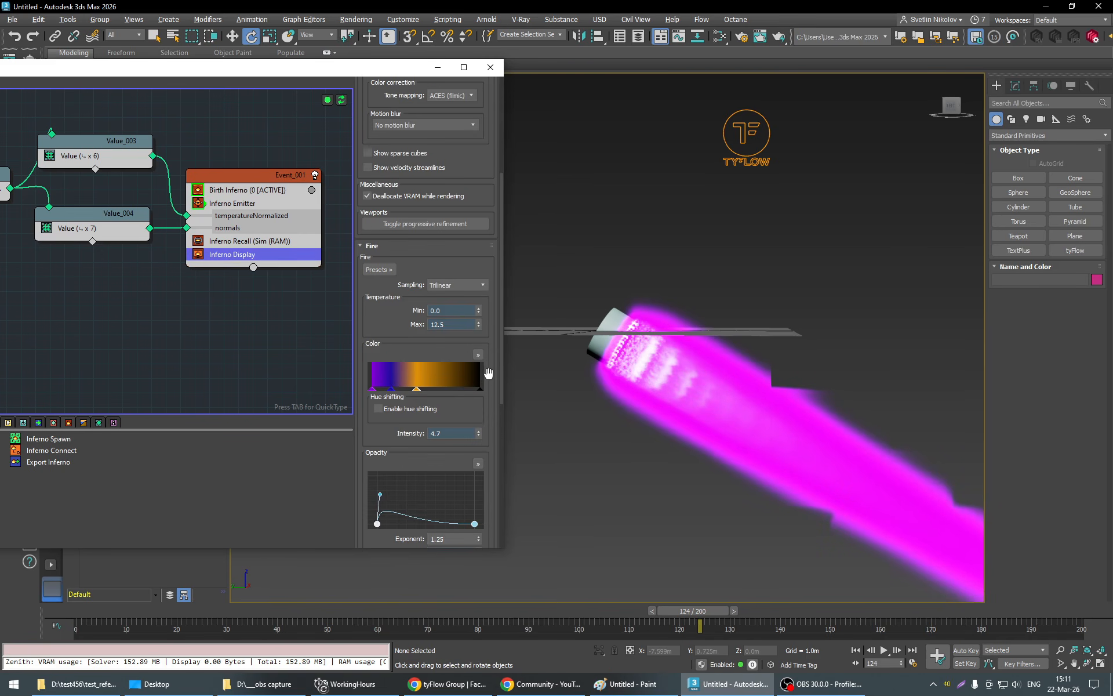
pyautogui.scroll(-4, 489, 374)
pyautogui.moveTo(479, 296)
pyautogui.mouseDown()
pyautogui.moveTo(483, 316)
pyautogui.moveTo(483, 305)
pyautogui.mouseUp()
pyautogui.moveTo(380, 355); pyautogui.dragTo(401, 363)
pyautogui.click(427, 383)
pyautogui.click(475, 385)
pyautogui.click(431, 375)
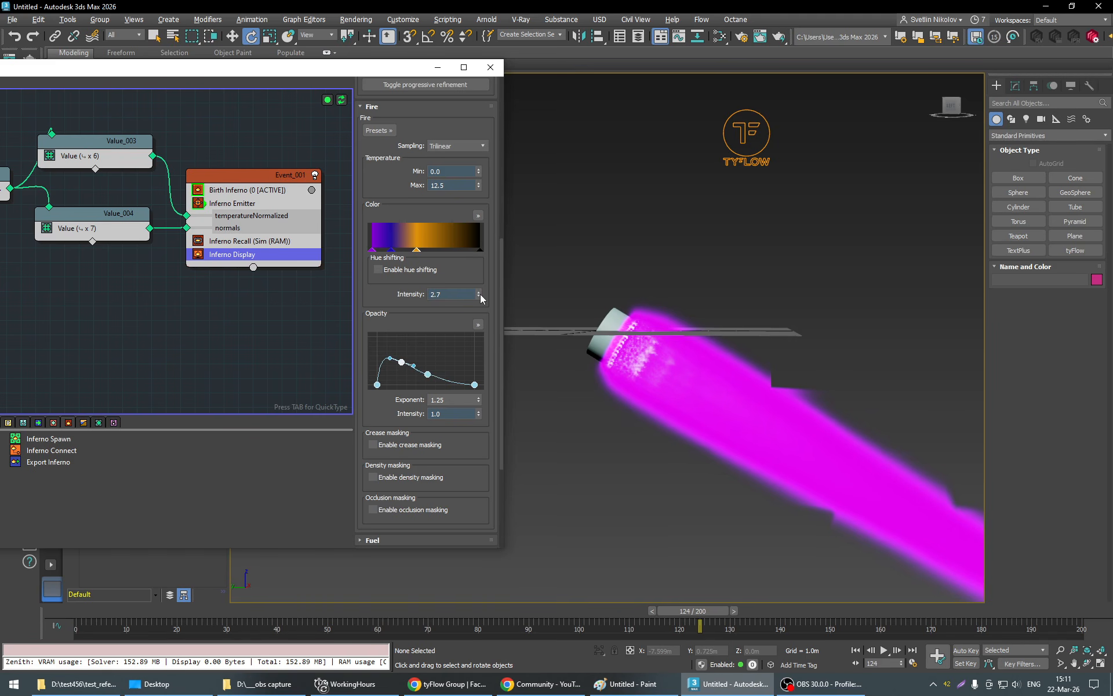
pyautogui.moveTo(480, 294); pyautogui.dragTo(365, 296)
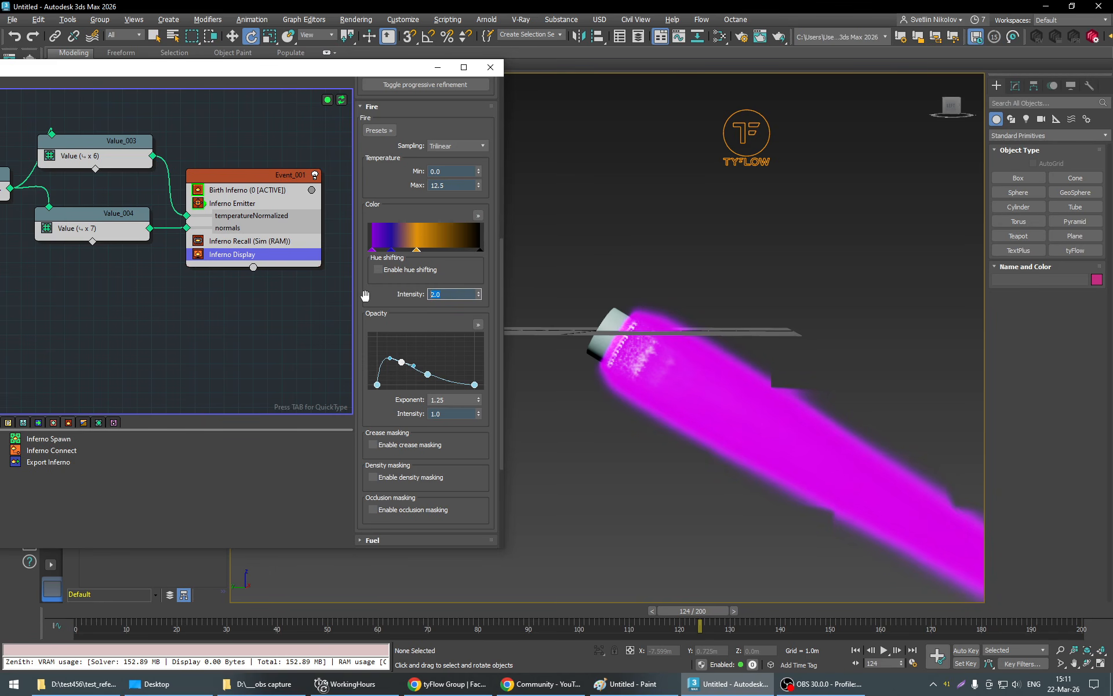
# Shift the blue and orange gradient markers closer to the start and recolor the orange marker to F46D0B.
pyautogui.moveTo(392, 250)
pyautogui.mouseDown()
pyautogui.moveTo(408, 250)
pyautogui.moveTo(377, 250)
pyautogui.mouseUp()
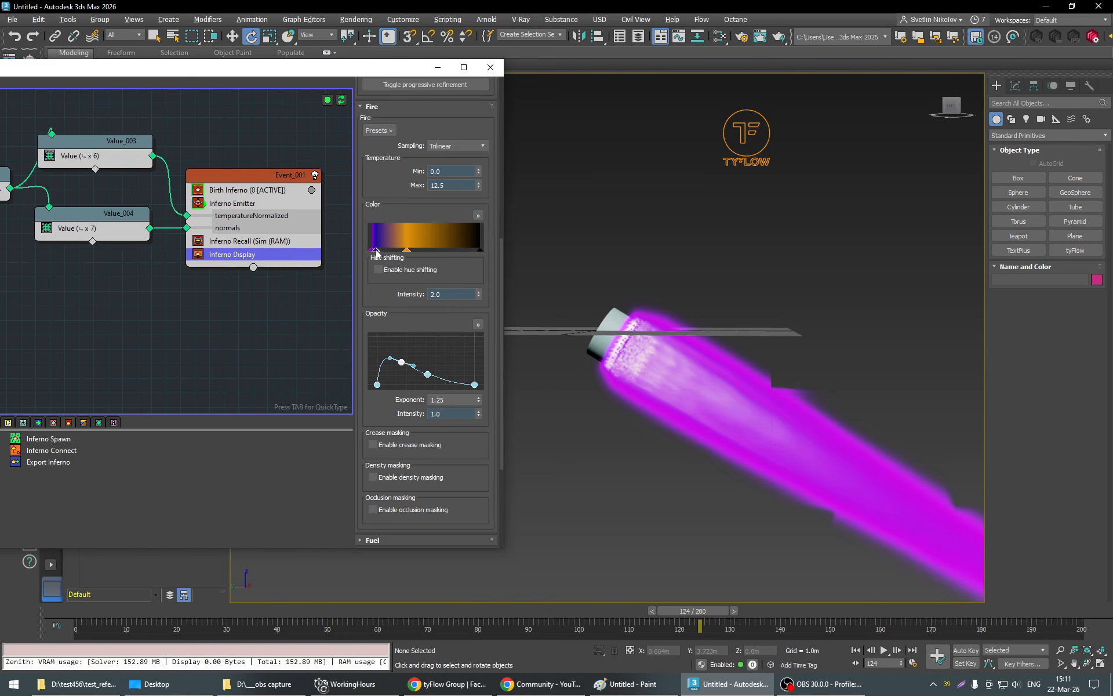
pyautogui.moveTo(376, 251); pyautogui.dragTo(406, 253)
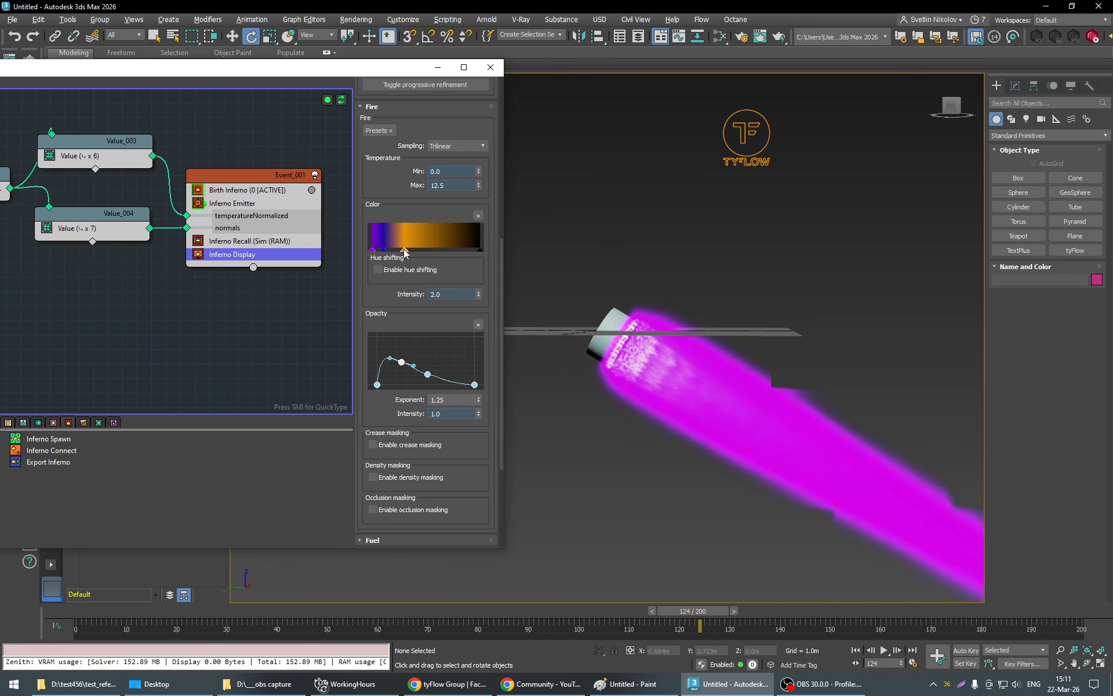
pyautogui.doubleClick(405, 252)
pyautogui.click(430, 290)
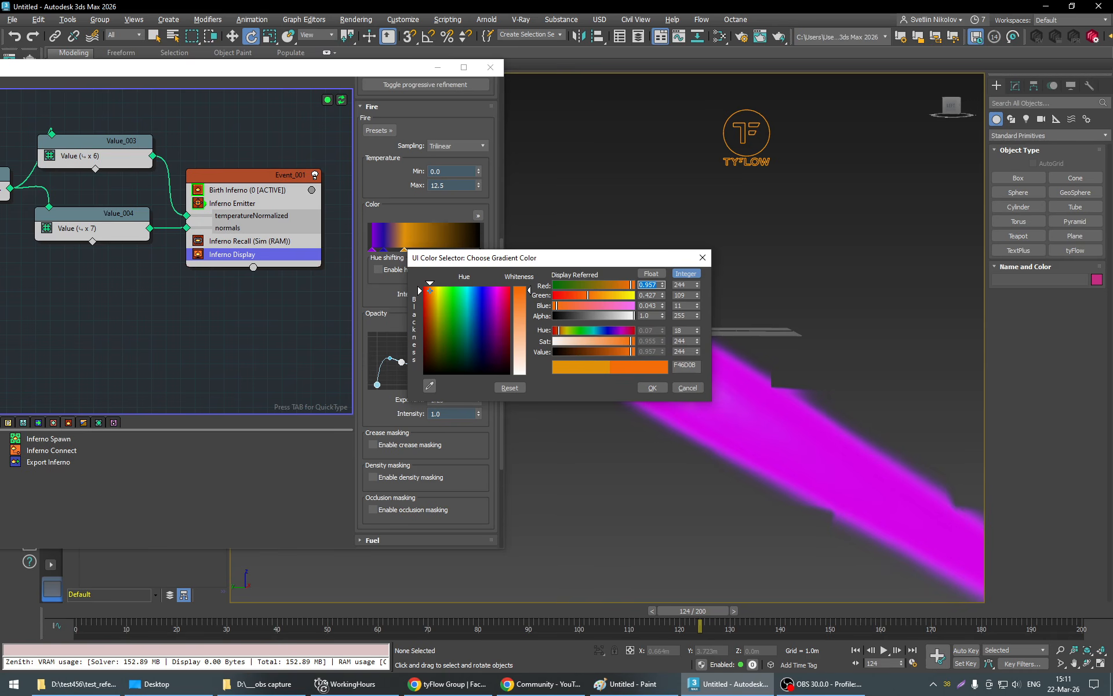
pyautogui.click(651, 387)
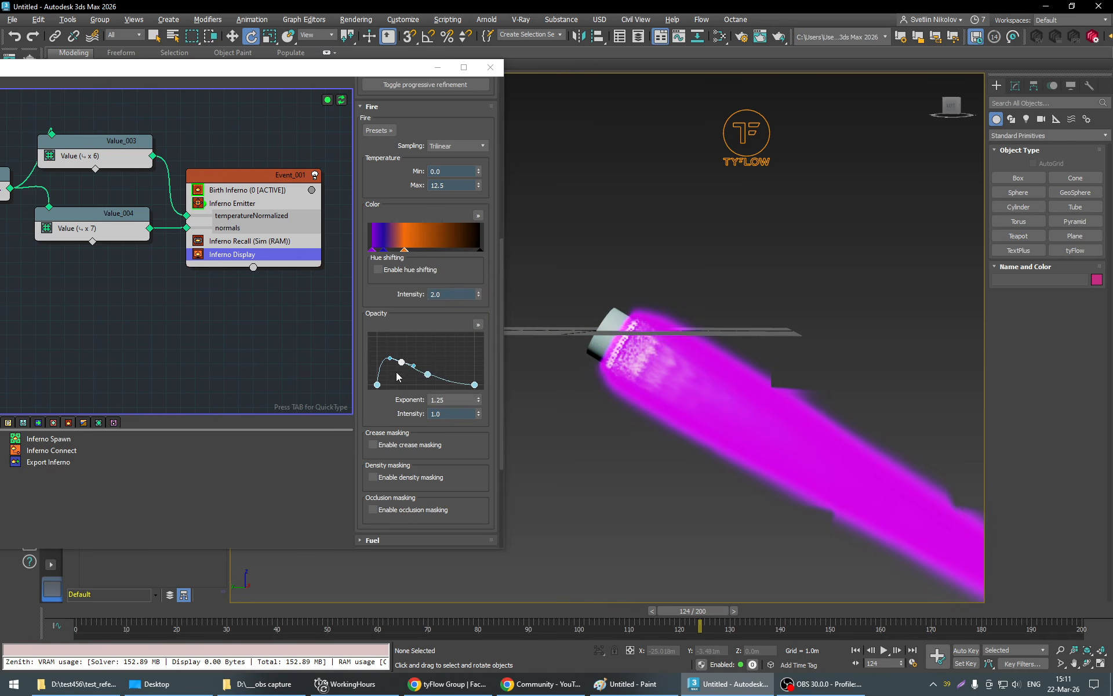
# Nudge the upper points of the fire opacity curve and raise the opacity exponent, trying 3.0 before settling on 4.0.
pyautogui.moveTo(401, 362)
pyautogui.mouseDown()
pyautogui.moveTo(378, 343)
pyautogui.moveTo(398, 366)
pyautogui.mouseUp()
pyautogui.click(377, 384)
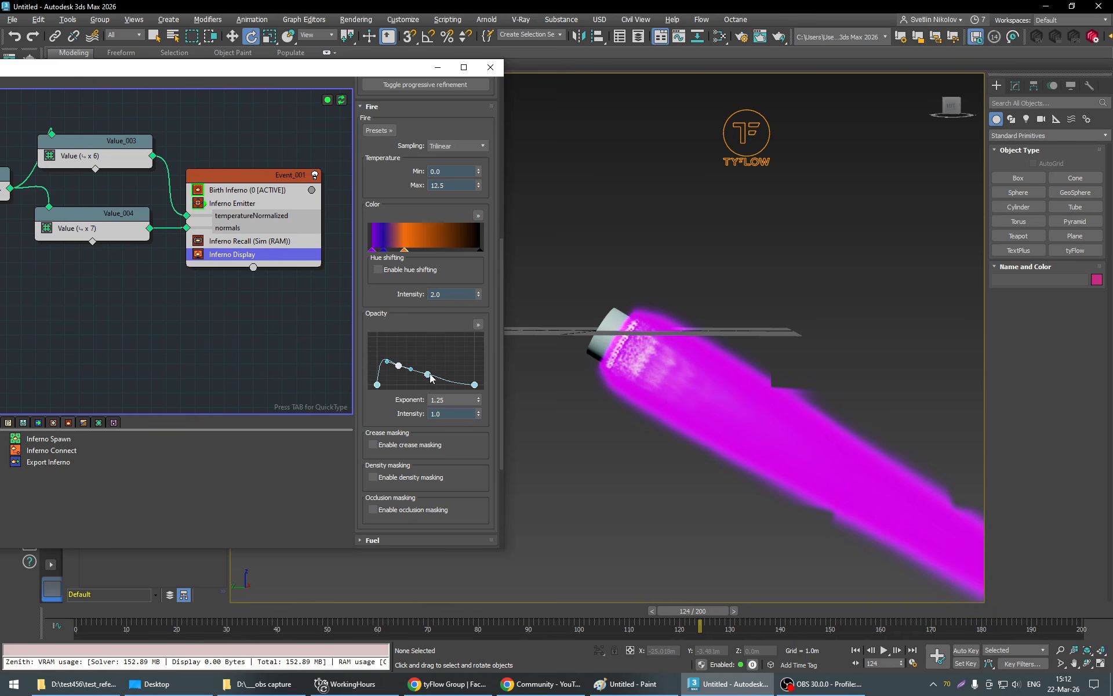
pyautogui.moveTo(479, 399); pyautogui.dragTo(479, 384)
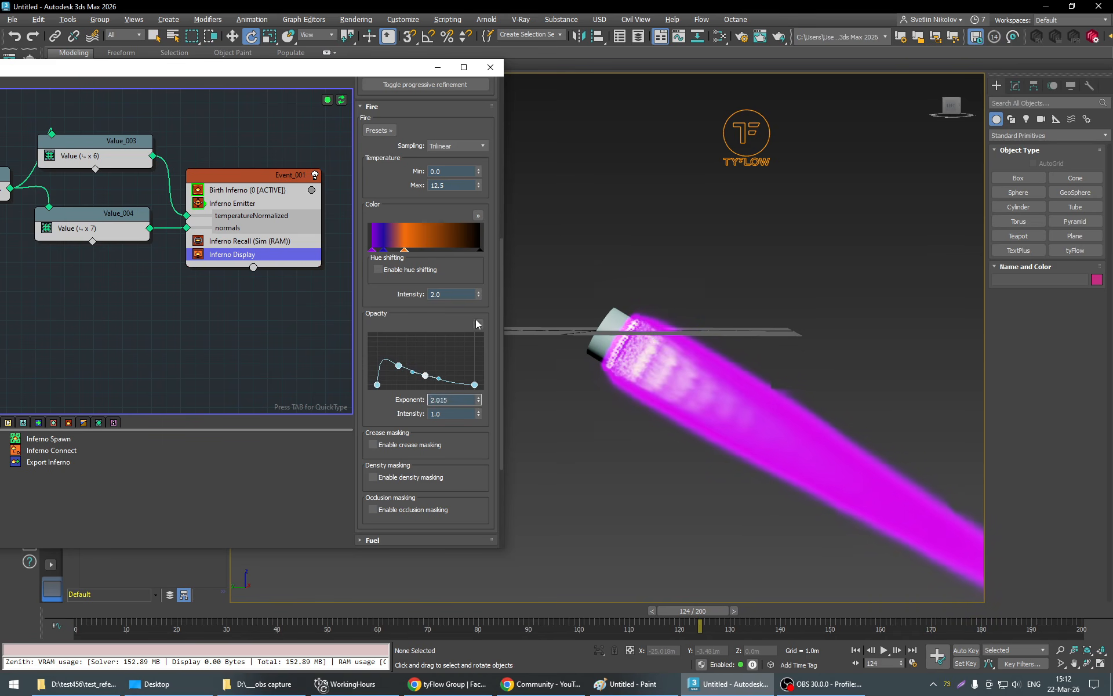
pyautogui.moveTo(476, 320); pyautogui.dragTo(476, 291)
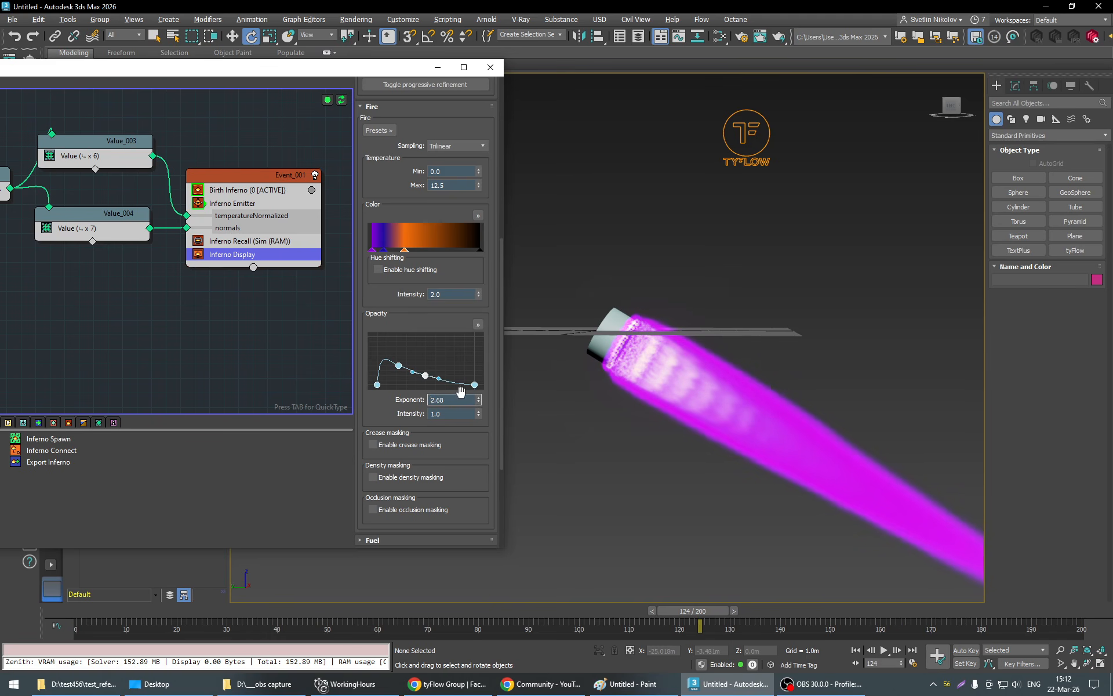
pyautogui.moveTo(433, 399); pyautogui.dragTo(327, 393)
pyautogui.write('3')
pyautogui.press('Return')
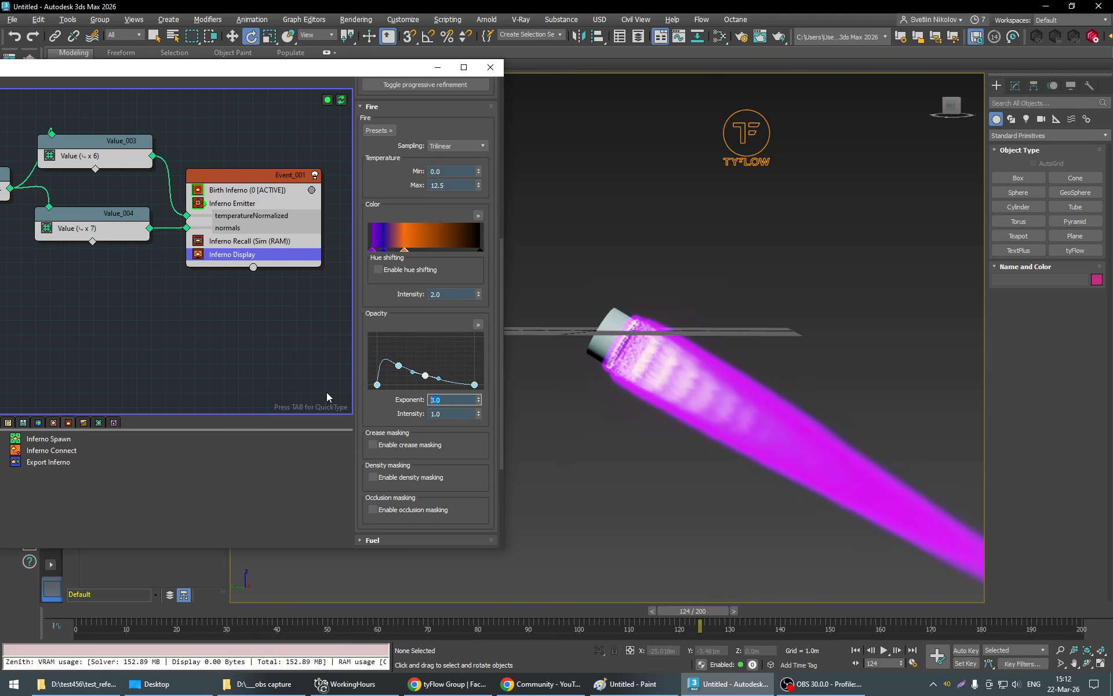
pyautogui.write('4')
pyautogui.press('Return')
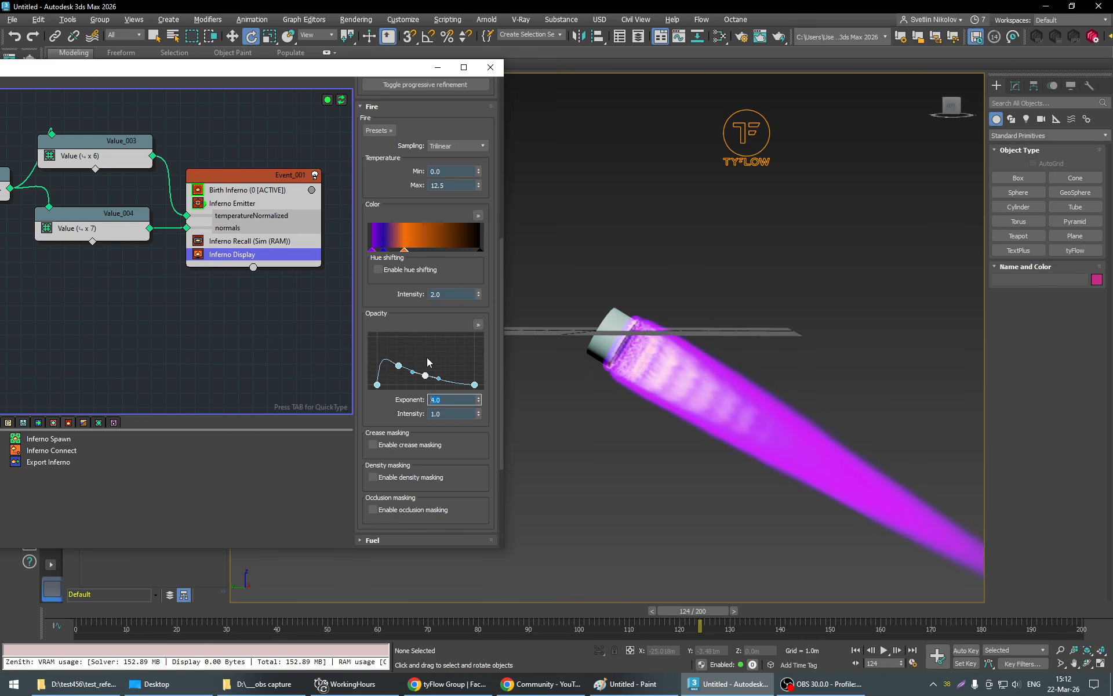
# Reshape the two middle points of the fire opacity curve so it peaks early, drops quickly and then tapers off gradually.
pyautogui.click(388, 362)
pyautogui.click(377, 385)
pyautogui.moveTo(398, 343); pyautogui.dragTo(404, 370)
pyautogui.scroll(3, 684, 369)
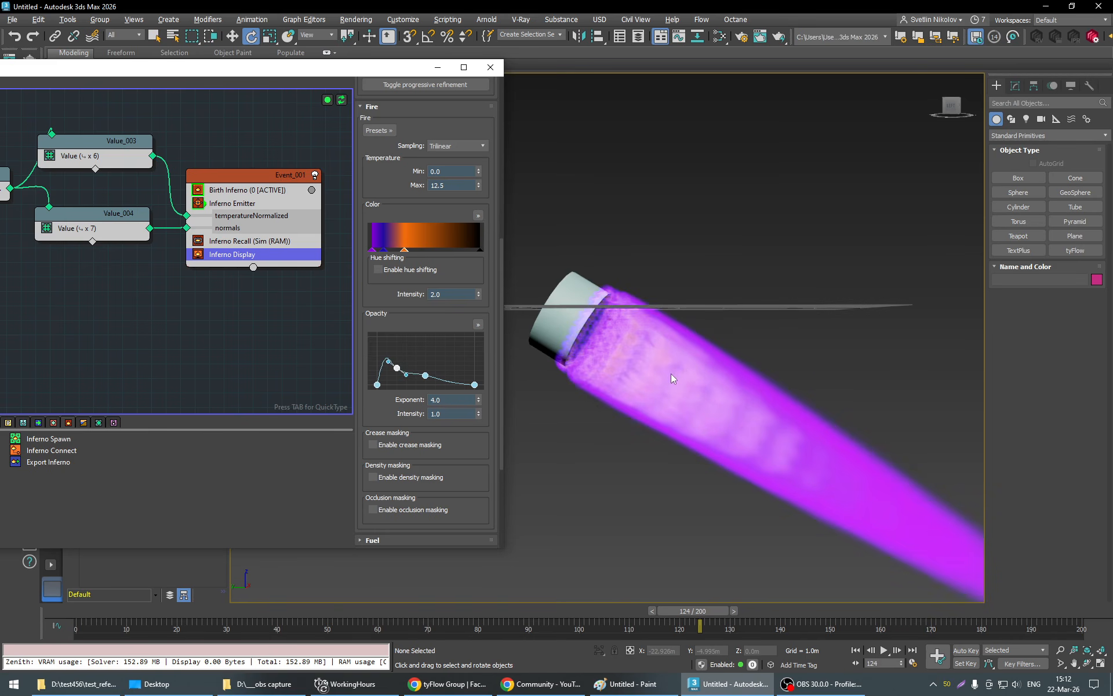
pyautogui.scroll(2, 671, 377)
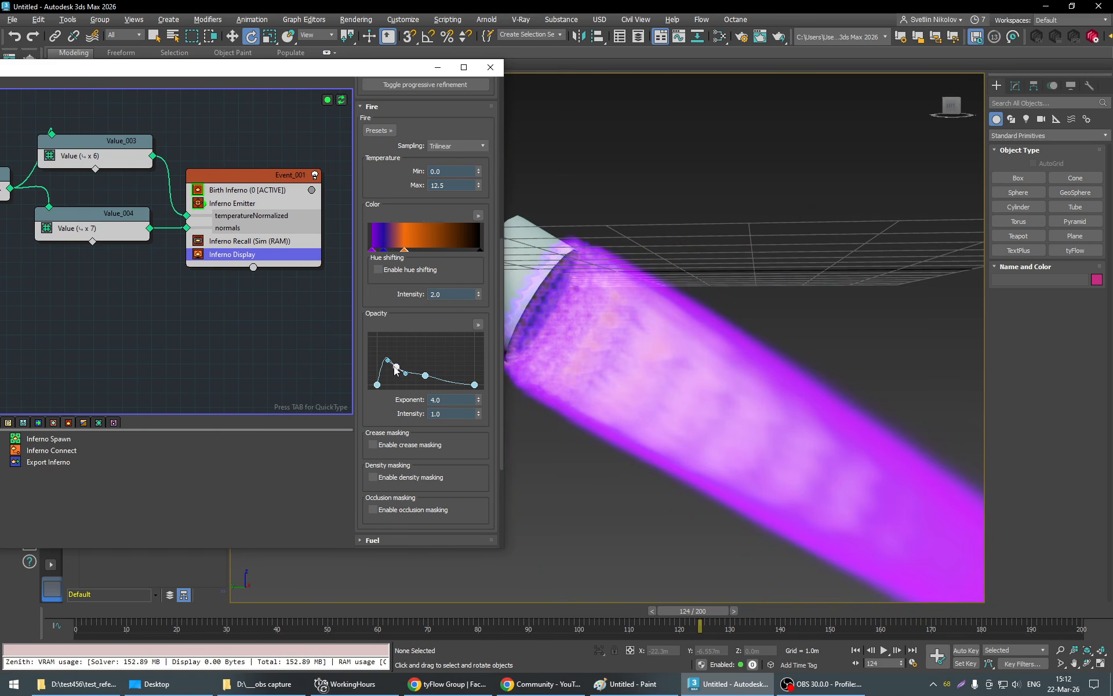
pyautogui.moveTo(398, 370); pyautogui.dragTo(404, 381)
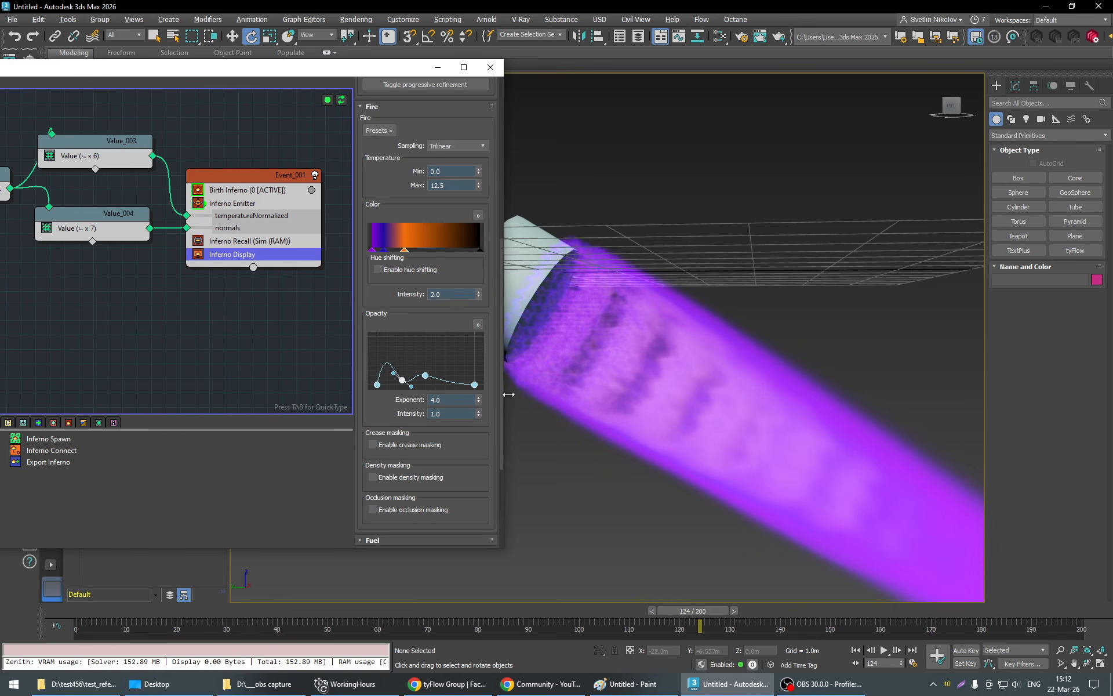
pyautogui.moveTo(402, 380); pyautogui.dragTo(432, 371)
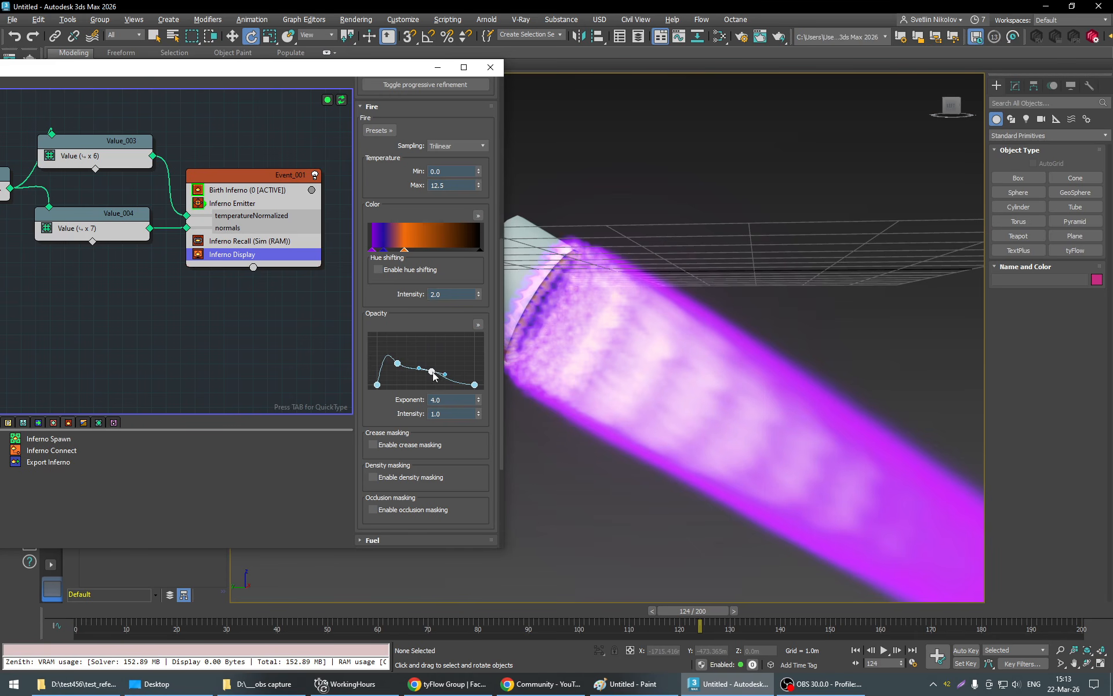
pyautogui.moveTo(398, 364); pyautogui.dragTo(402, 372)
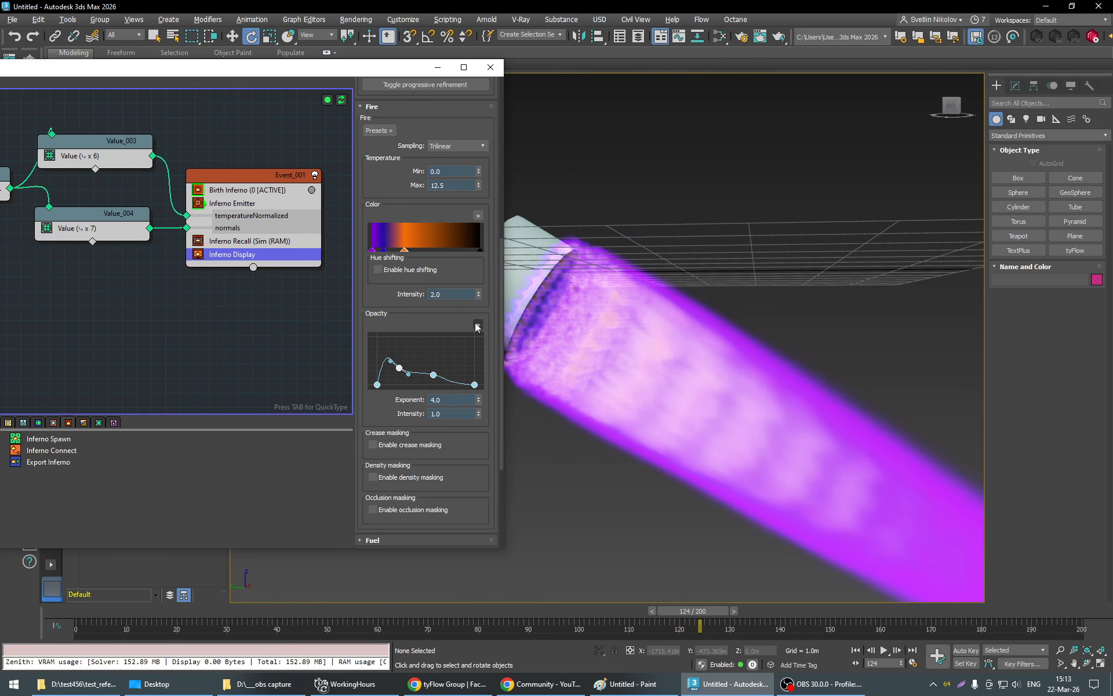
# Try Inferno Display temperature blur values of 1.0, 0.5, 0.2 and 0.1 m on the flame.
pyautogui.scroll(-2, 493, 332)
pyautogui.scroll(-2, 492, 327)
pyautogui.scroll(7, 492, 327)
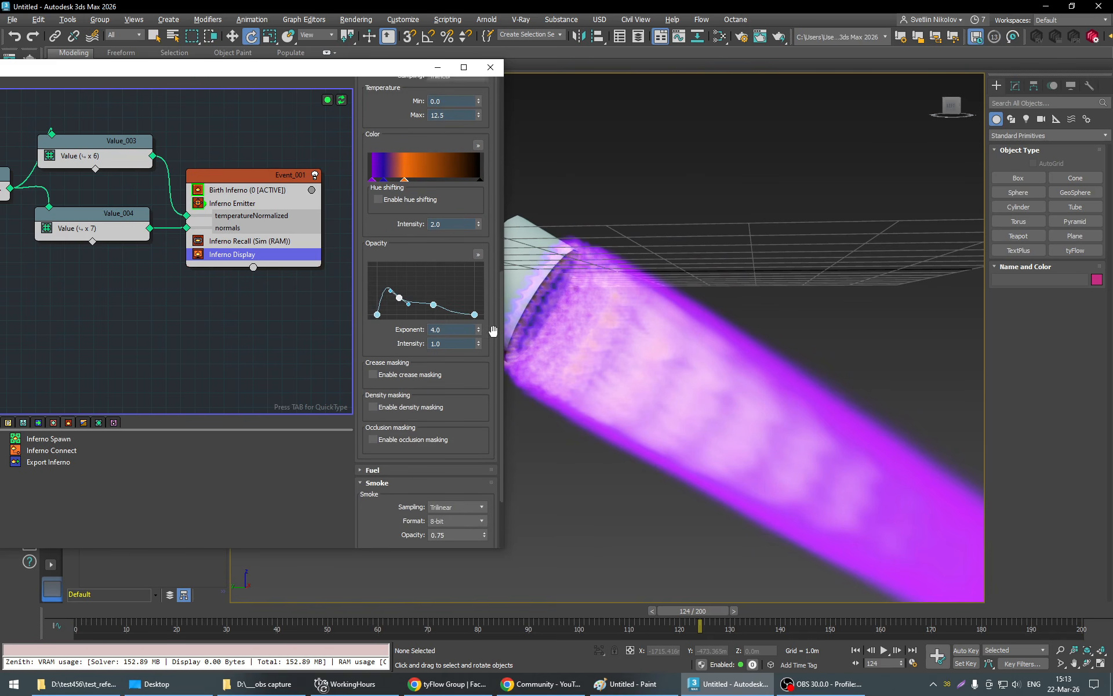
pyautogui.scroll(6, 497, 258)
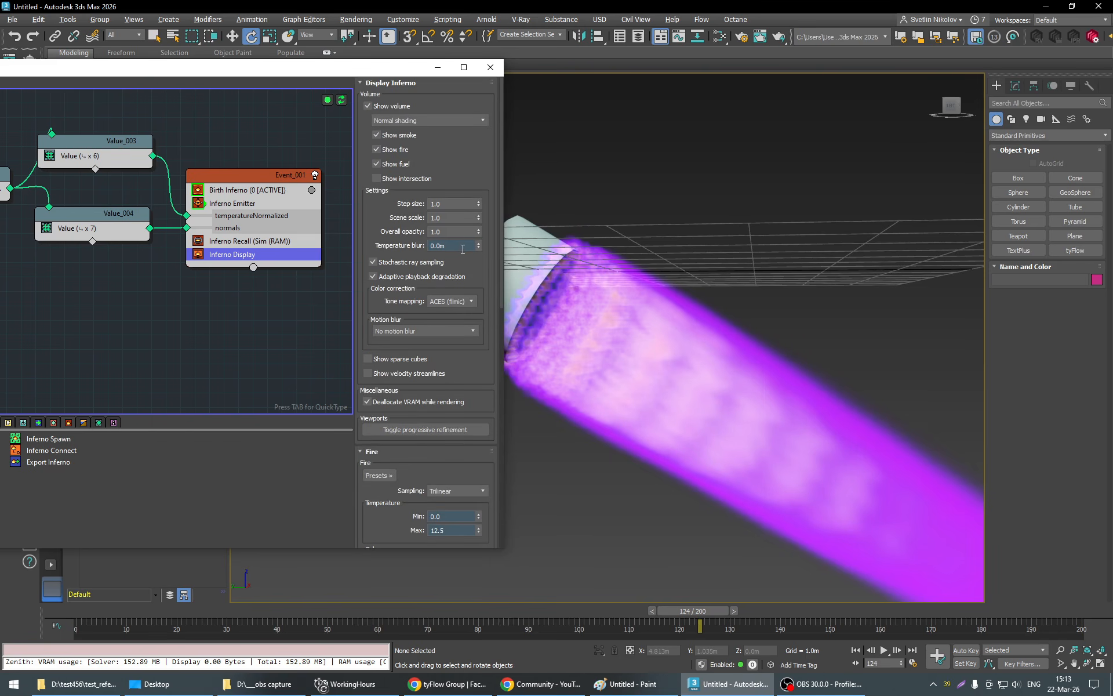
pyautogui.moveTo(463, 250); pyautogui.dragTo(438, 251)
pyautogui.write('1')
pyautogui.press('Return')
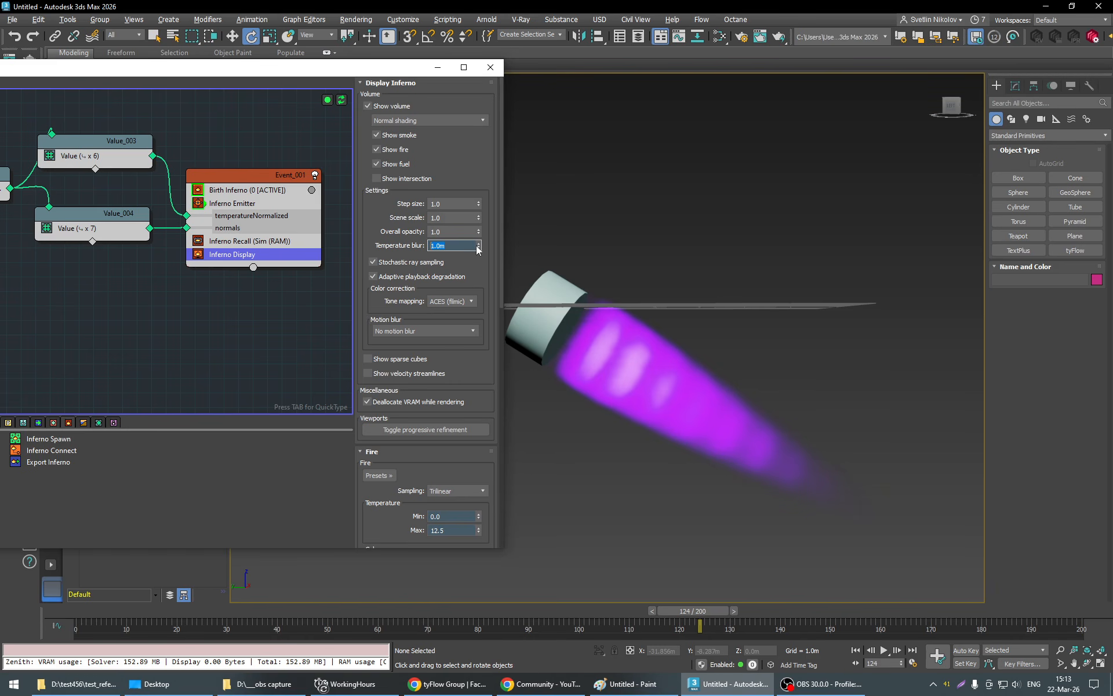
pyautogui.moveTo(479, 249); pyautogui.dragTo(482, 250)
pyautogui.moveTo(482, 375); pyautogui.dragTo(483, 386)
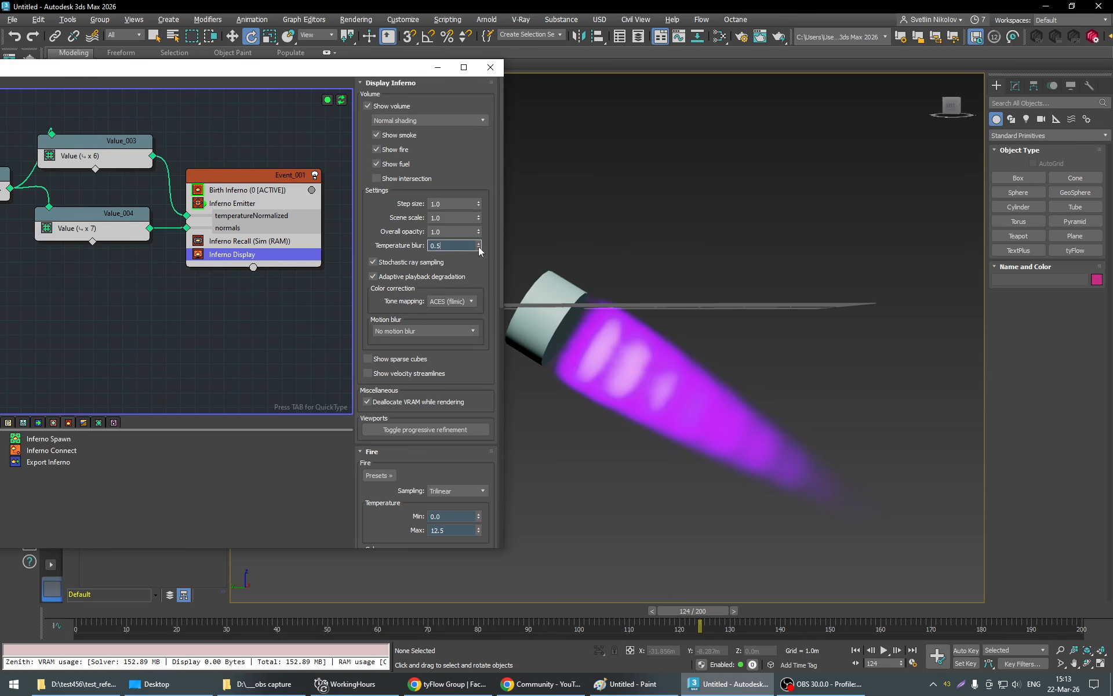
pyautogui.press('Return')
pyautogui.write('0.')
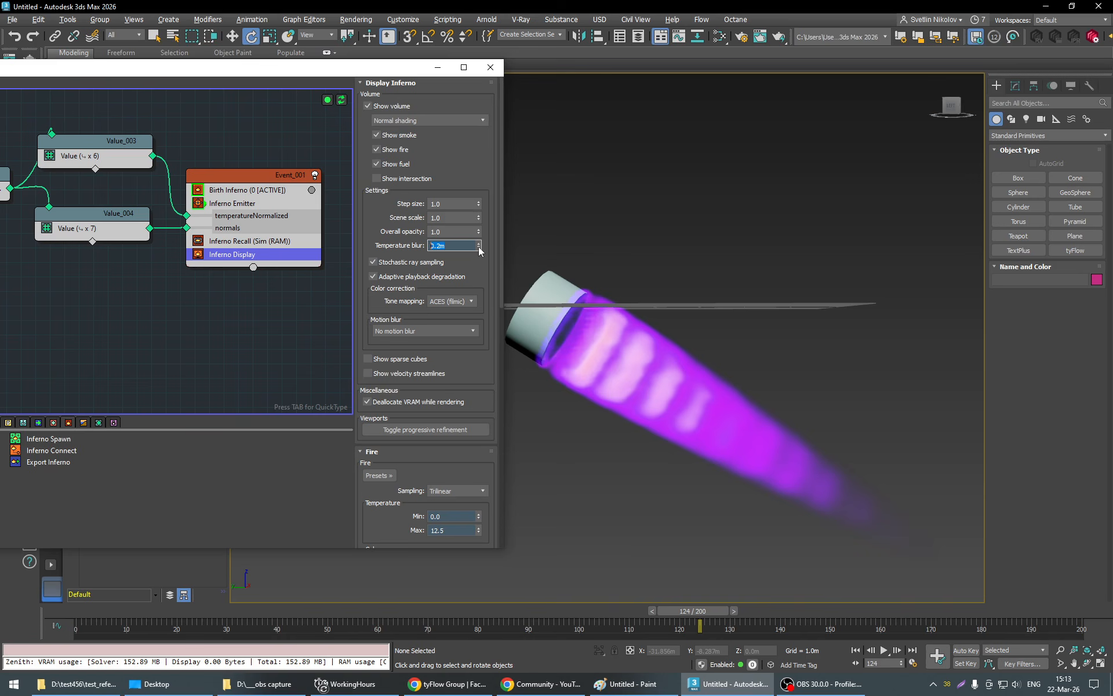
pyautogui.write('1')
pyautogui.press('Return')
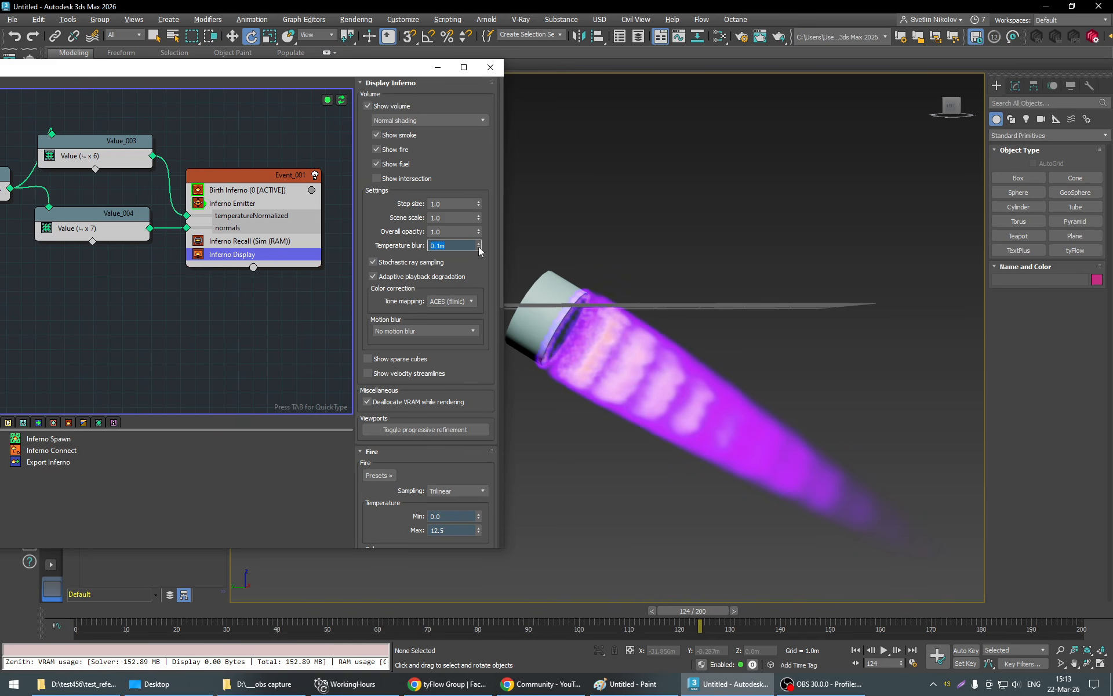
pyautogui.write('0.1')
pyautogui.press('Return')
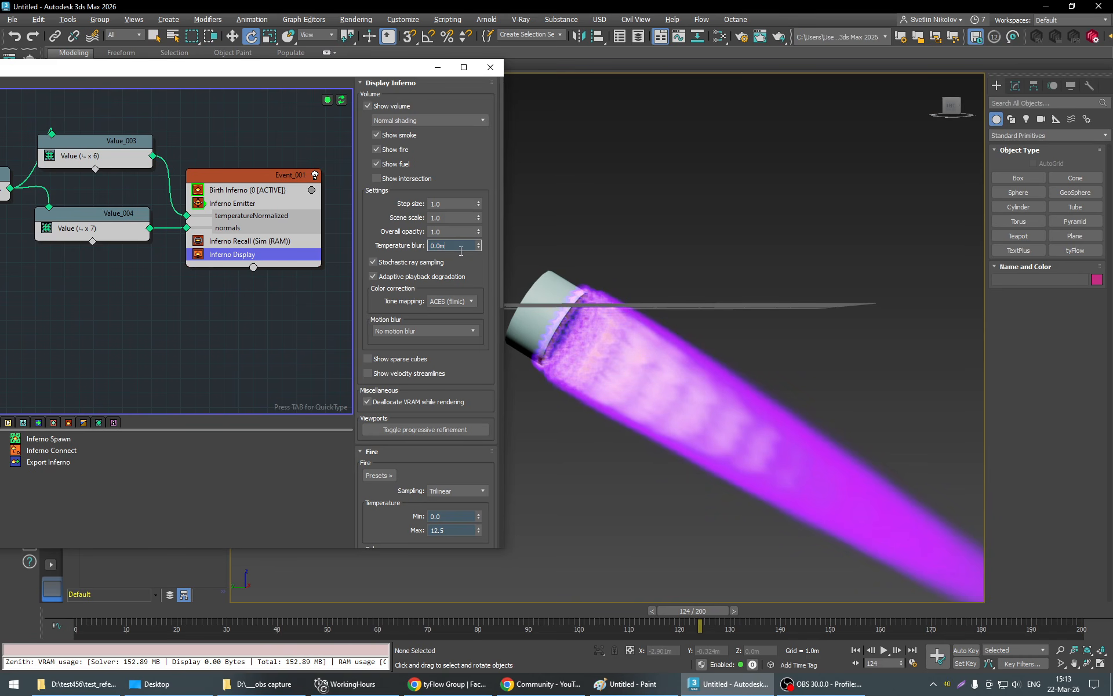
# Set the Inferno Display's temperature blur to 0.05 m, trying 0.01 m first.
pyautogui.write('0.01')
pyautogui.press('Return')
pyautogui.write('0.05')
pyautogui.press('Return')
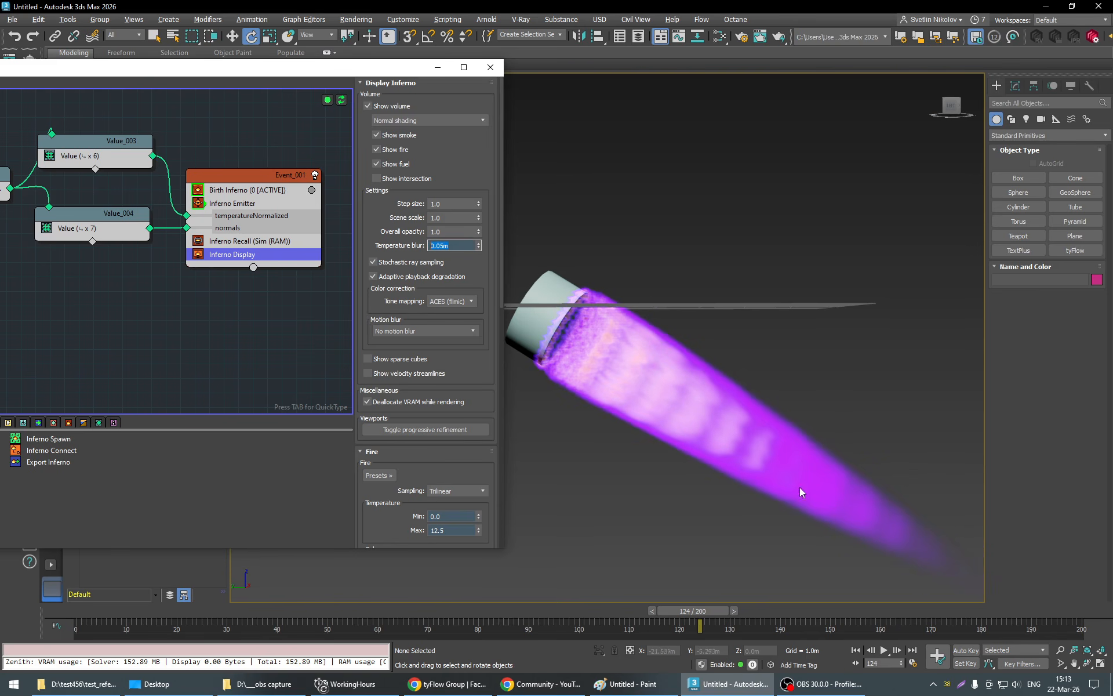
pyautogui.keyDown('alt'); pyautogui.moveTo(575, 363); pyautogui.dragTo(742, 482, button='middle'); pyautogui.keyUp('alt')
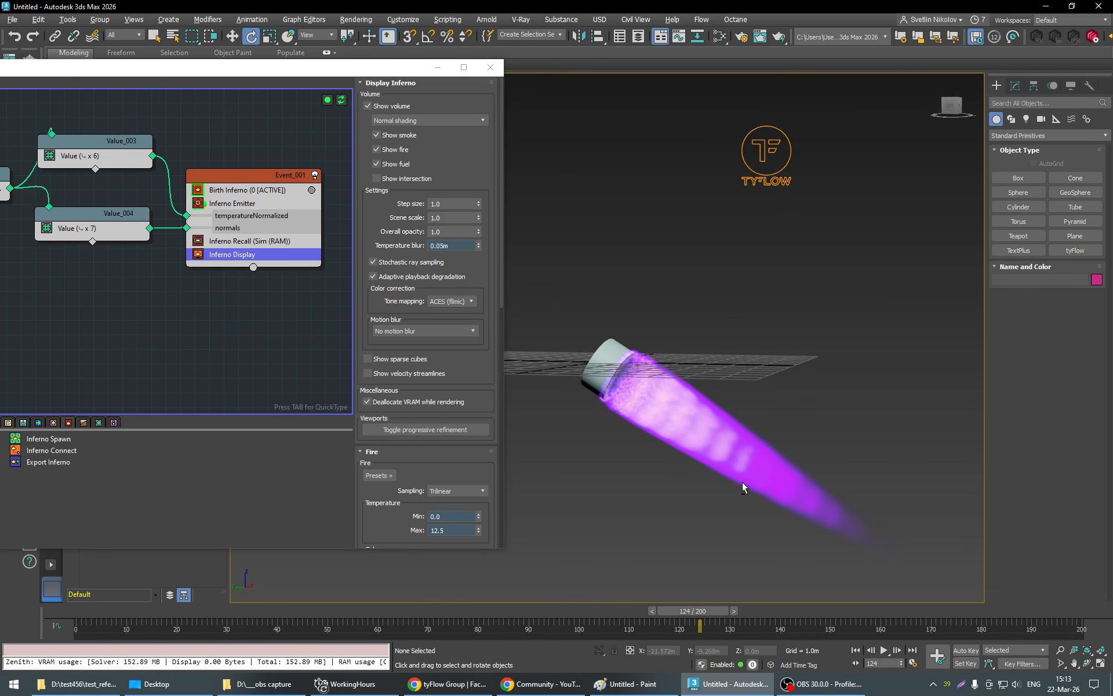
# Lower the early point of the fire opacity curve slightly, checking its effect on the flame's length and core.
pyautogui.scroll(-8, 490, 365)
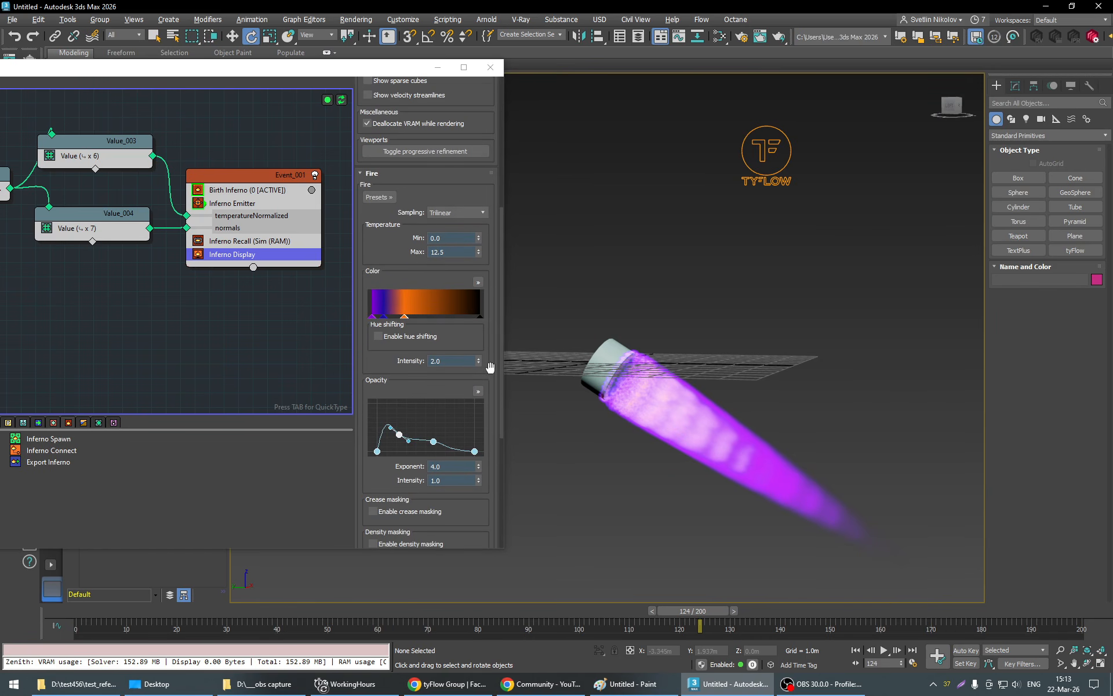
pyautogui.moveTo(400, 434)
pyautogui.mouseDown()
pyautogui.moveTo(382, 401)
pyautogui.moveTo(405, 447)
pyautogui.moveTo(398, 434)
pyautogui.moveTo(435, 438)
pyautogui.moveTo(398, 437)
pyautogui.moveTo(381, 414)
pyautogui.moveTo(402, 443)
pyautogui.moveTo(432, 444)
pyautogui.moveTo(404, 443)
pyautogui.mouseUp()
pyautogui.click(398, 432)
pyautogui.click(378, 454)
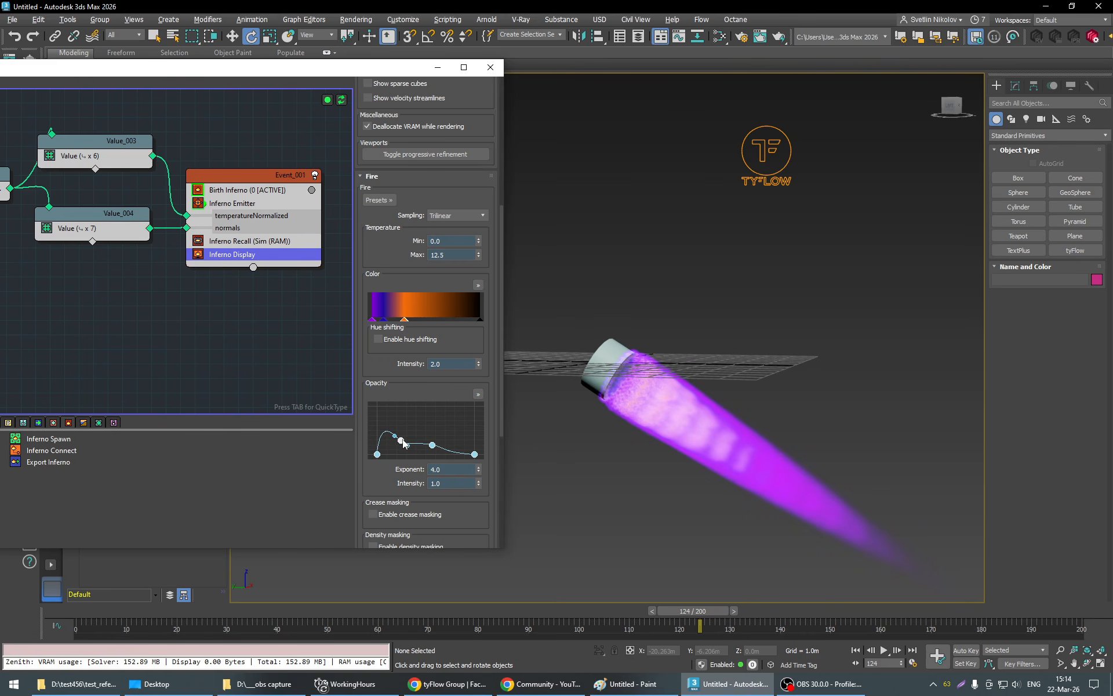
pyautogui.moveTo(715, 468)
pyautogui.keyDown('alt'); pyautogui.mouseDown(button='middle')
pyautogui.moveTo(702, 489)
pyautogui.moveTo(725, 464)
pyautogui.mouseUp(button='middle'); pyautogui.keyUp('alt')
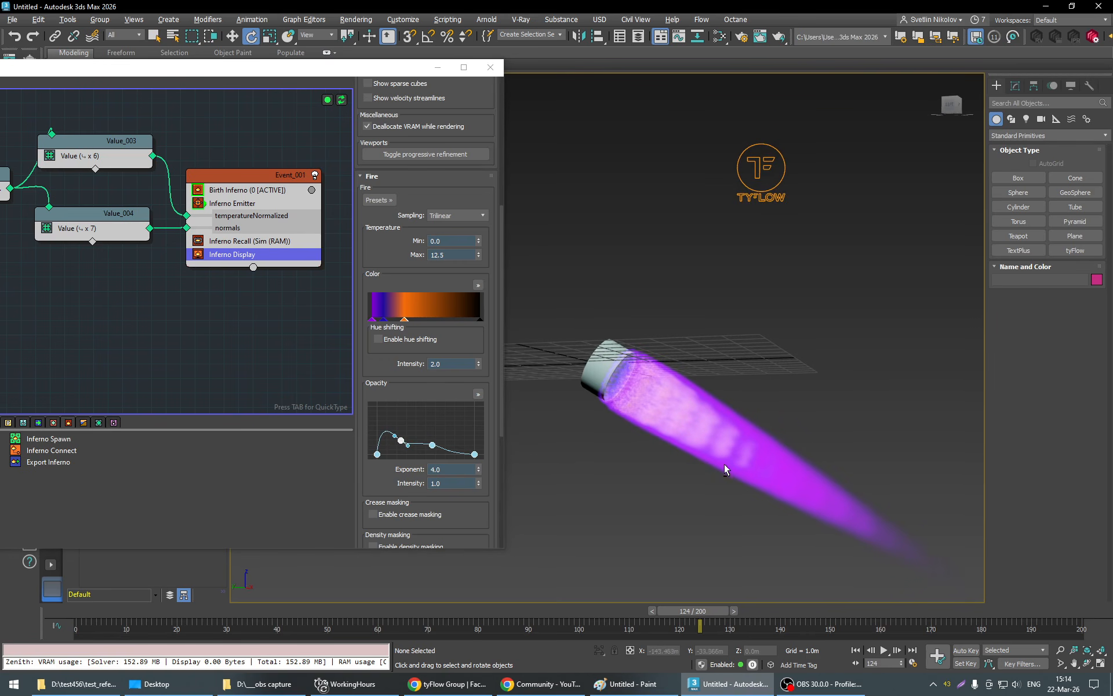
pyautogui.moveTo(614, 451)
pyautogui.keyDown('alt'); pyautogui.mouseDown(button='middle')
pyautogui.moveTo(666, 458)
pyautogui.moveTo(631, 448)
pyautogui.mouseUp(button='middle'); pyautogui.keyUp('alt')
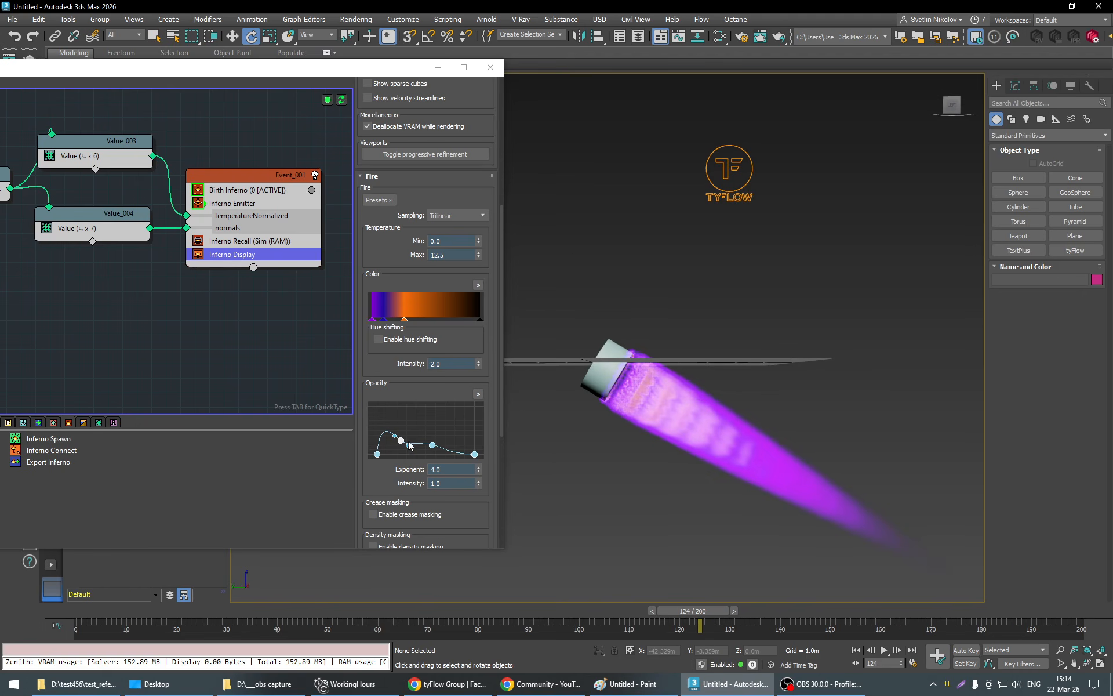
pyautogui.moveTo(397, 439); pyautogui.dragTo(399, 439)
# Scrub back to frame 22 and play the animation to review the flame from several angles.
pyautogui.moveTo(701, 608); pyautogui.dragTo(203, 617)
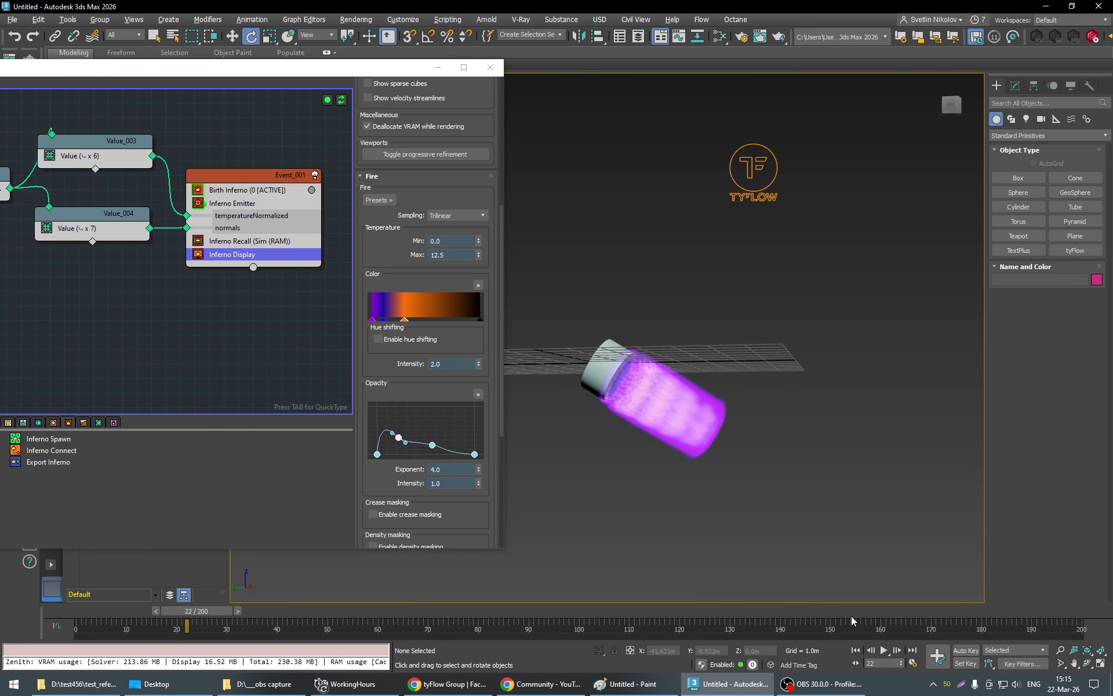
pyautogui.click(884, 651)
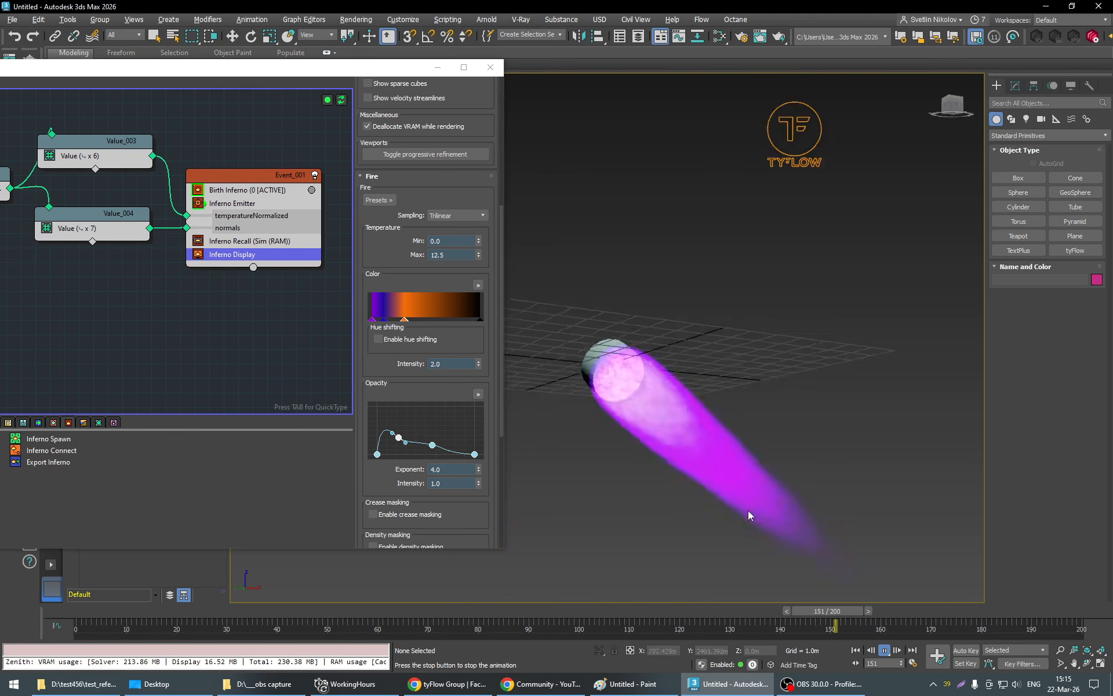
pyautogui.press('e')
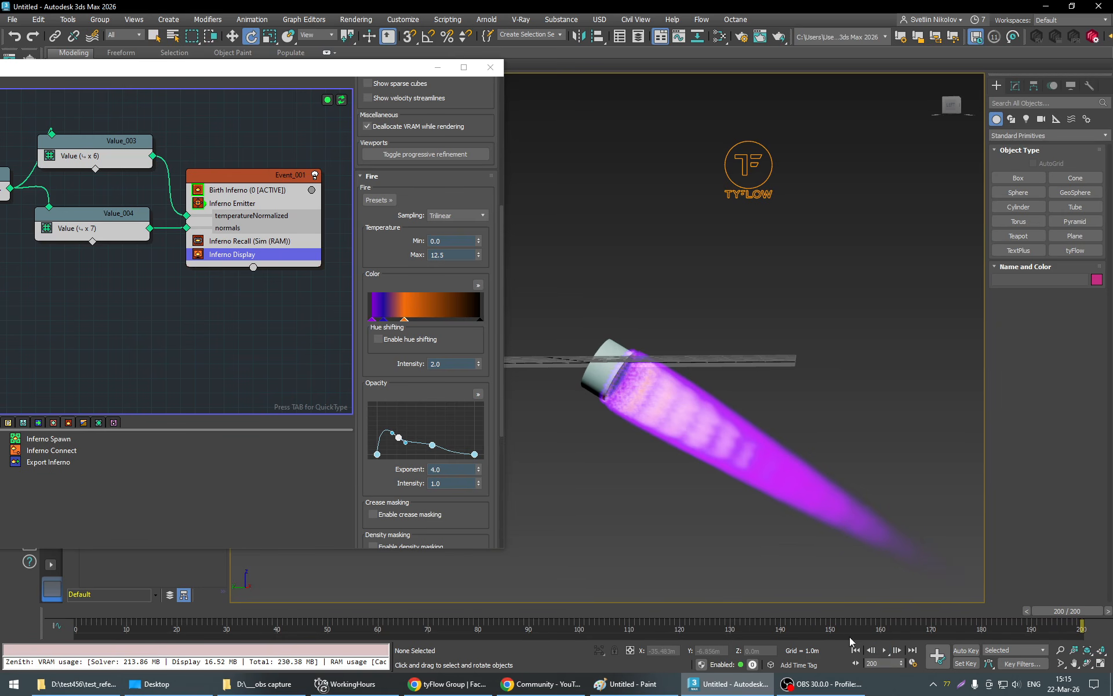
# Raise Birth Inferno's solver conservation, trying 0.3 and 0.5 before settling on 0.8 m.
pyautogui.click(194, 191)
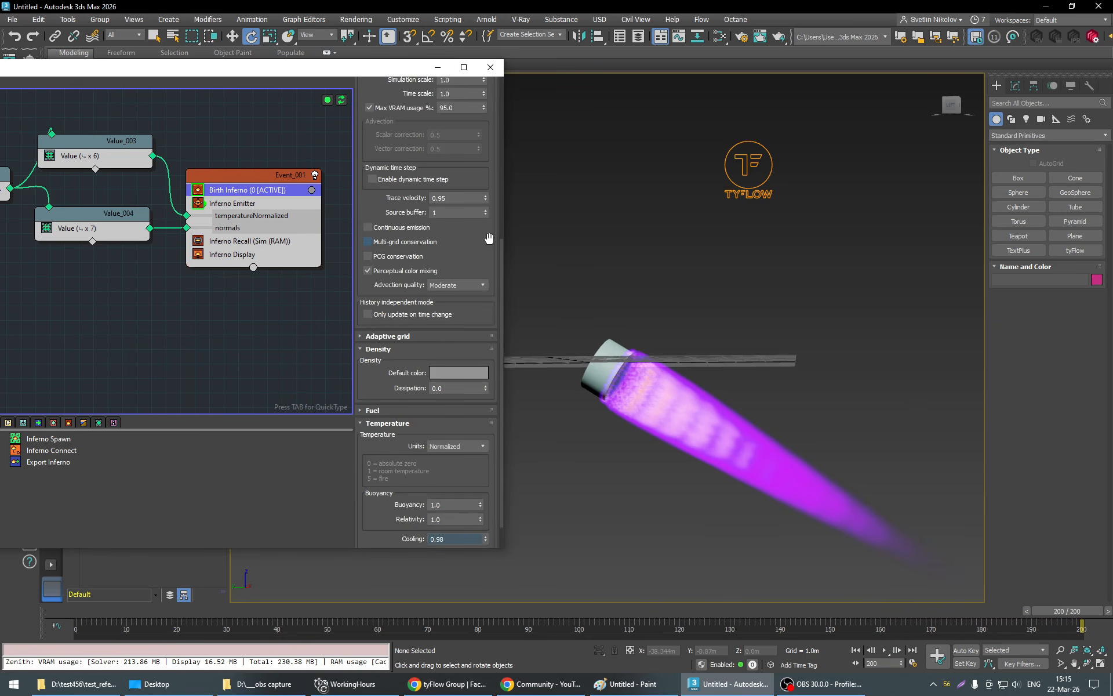
pyautogui.scroll(10, 489, 235)
pyautogui.click(460, 243)
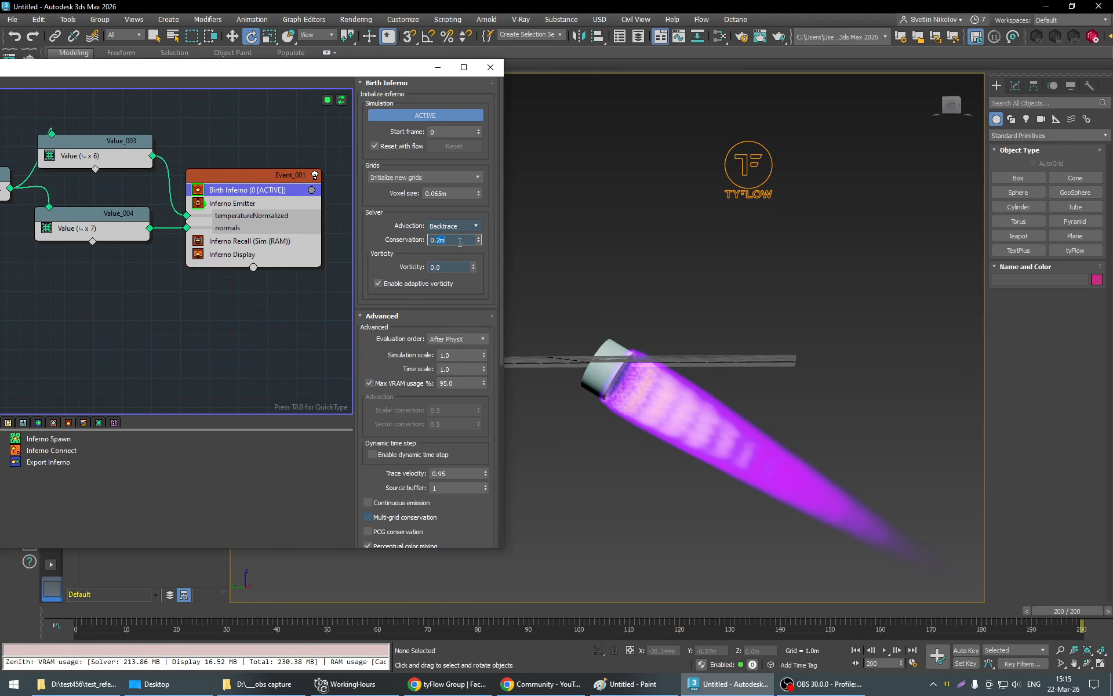
pyautogui.write('0.3')
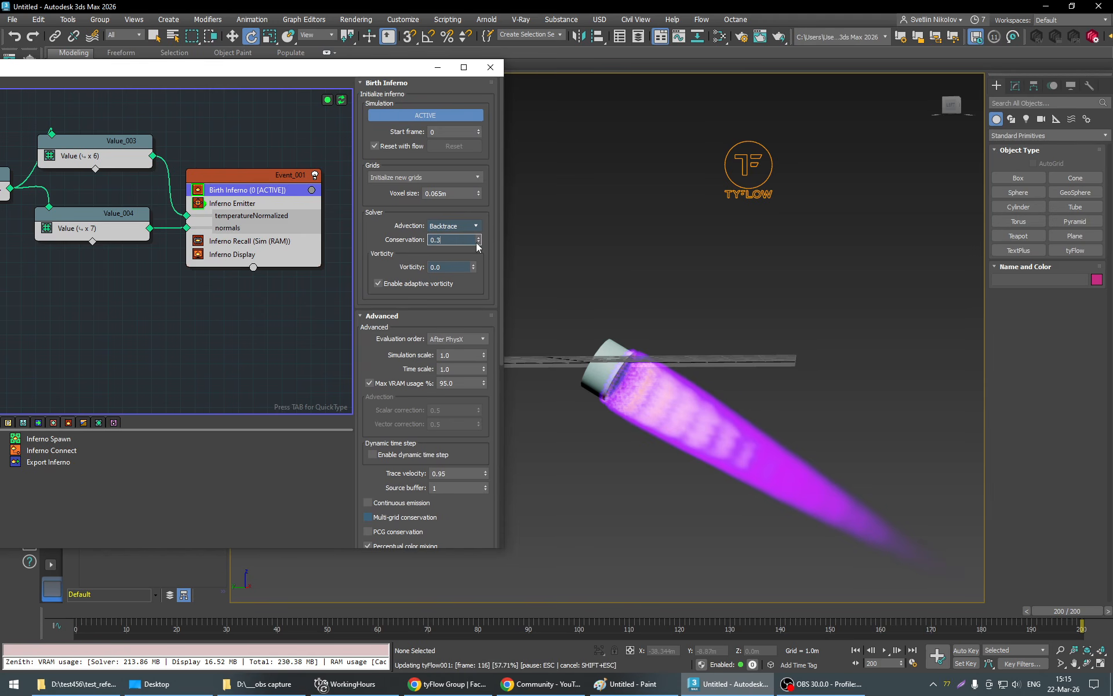
pyautogui.write('m')
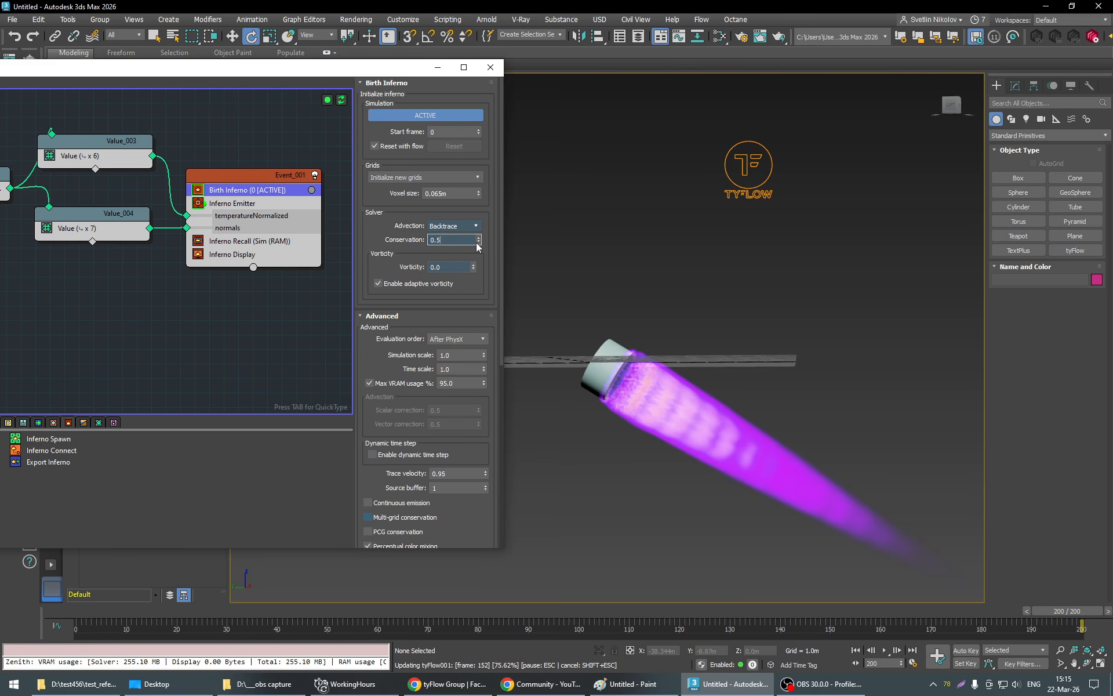
pyautogui.press('Return')
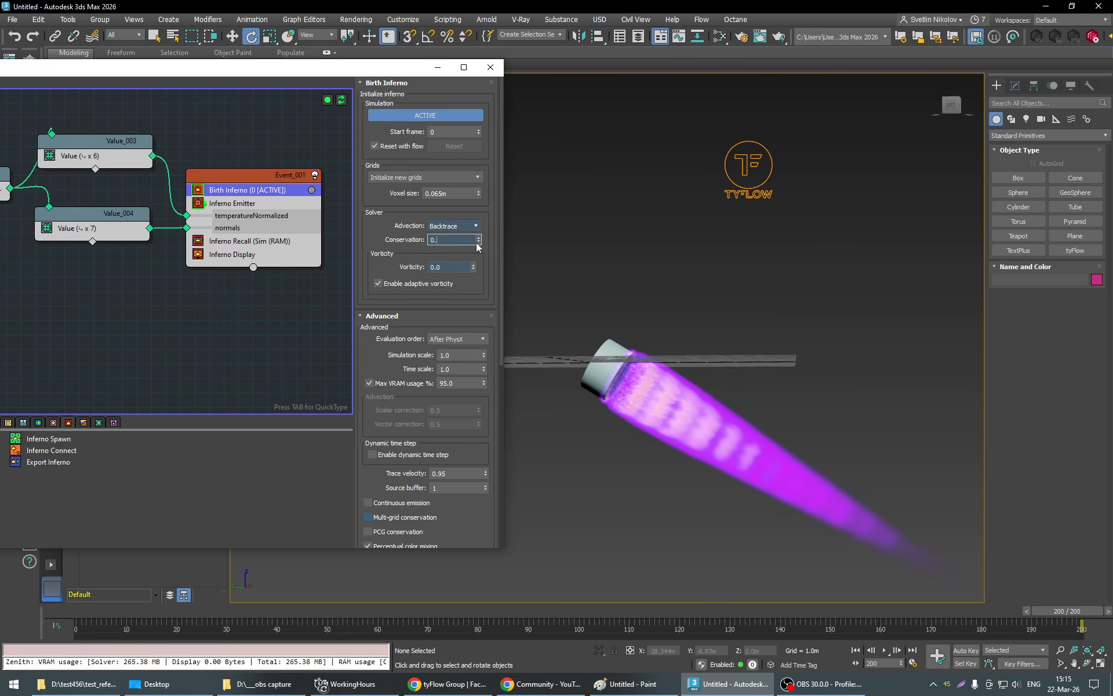
pyautogui.press('Return')
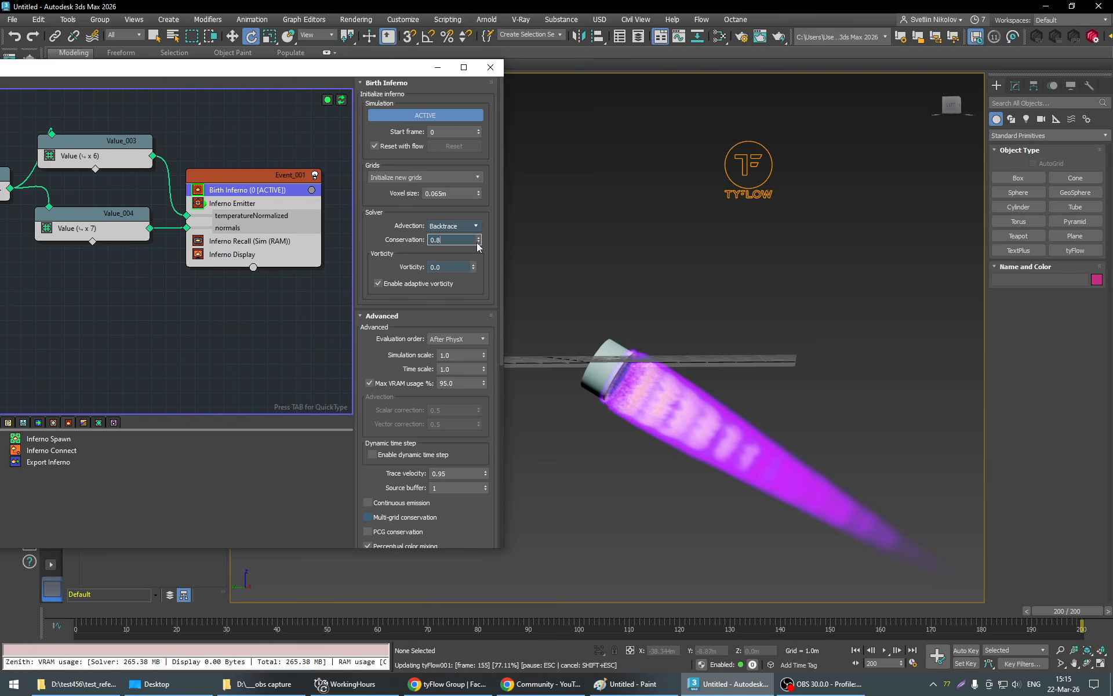
# Scrub to frame 167 and examine the pulses in the recalculated flame from several angles.
pyautogui.moveTo(729, 452)
pyautogui.keyDown('alt'); pyautogui.mouseDown(button='middle')
pyautogui.moveTo(743, 484)
pyautogui.moveTo(715, 420)
pyautogui.moveTo(719, 448)
pyautogui.moveTo(711, 438)
pyautogui.moveTo(732, 464)
pyautogui.mouseUp(button='middle'); pyautogui.keyUp('alt')
pyautogui.scroll(3, 712, 437)
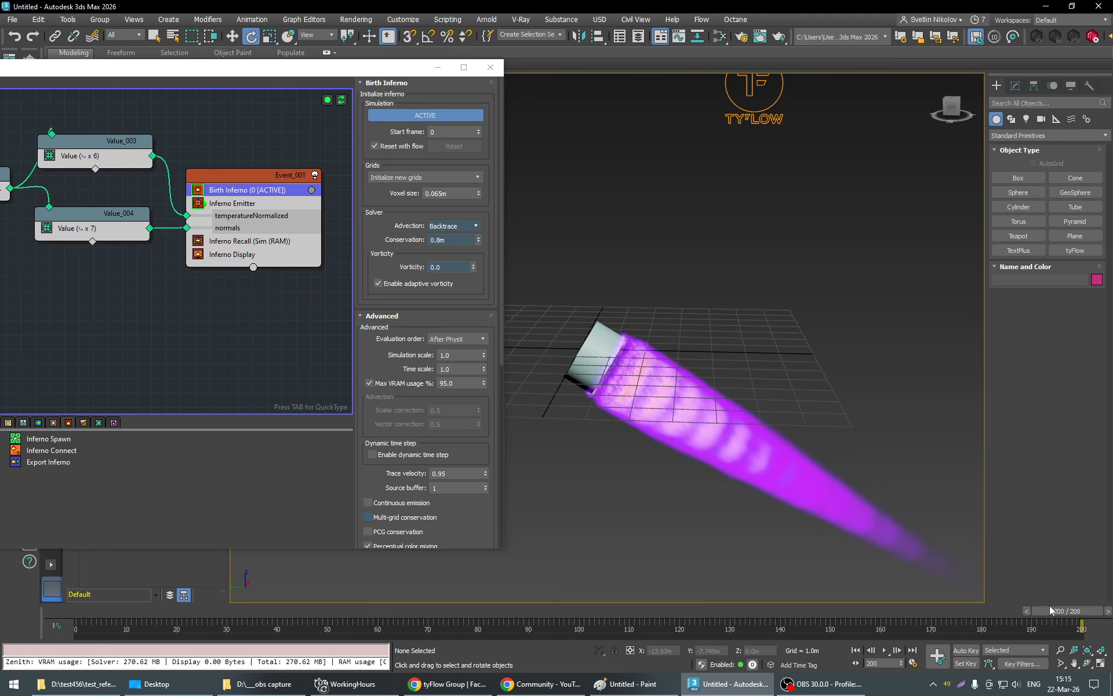
pyautogui.moveTo(1048, 610); pyautogui.dragTo(906, 610)
pyautogui.press('e')
pyautogui.keyDown('alt'); pyautogui.moveTo(789, 545); pyautogui.dragTo(781, 512, button='middle'); pyautogui.keyUp('alt')
# Try cooling shrinkage values of 0 and -40 in the Birth Inferno temperature settings, inspecting the flame before restoring 15.
pyautogui.click(236, 256)
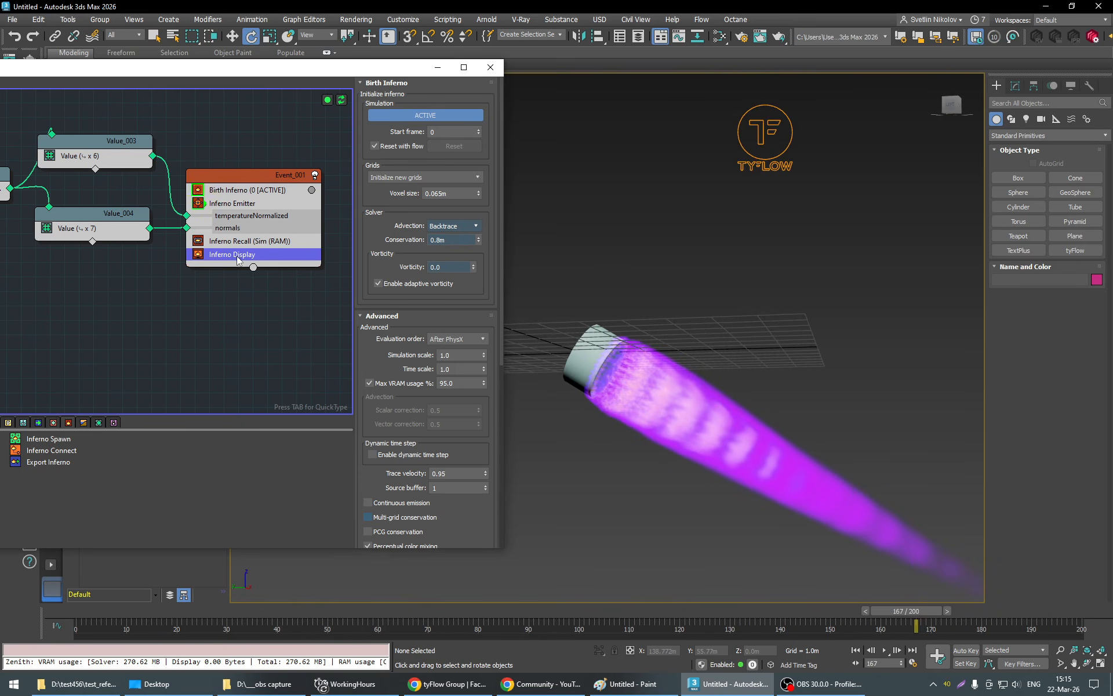
pyautogui.scroll(-8, 492, 429)
pyautogui.scroll(-3, 495, 473)
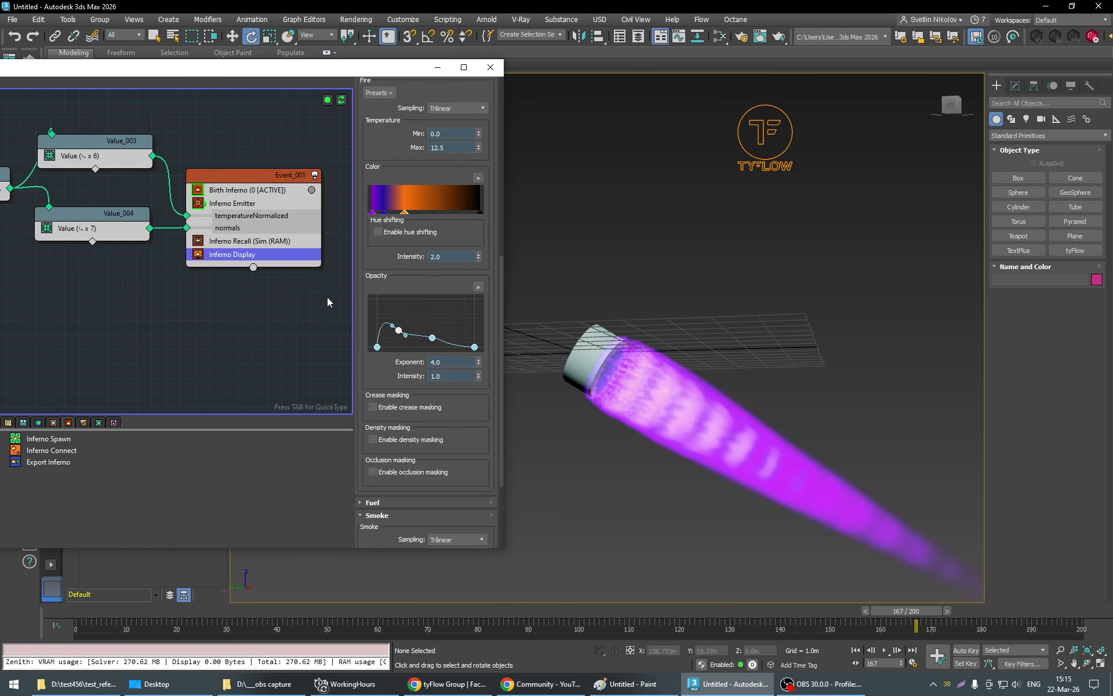
pyautogui.click(244, 190)
pyautogui.scroll(-8, 490, 487)
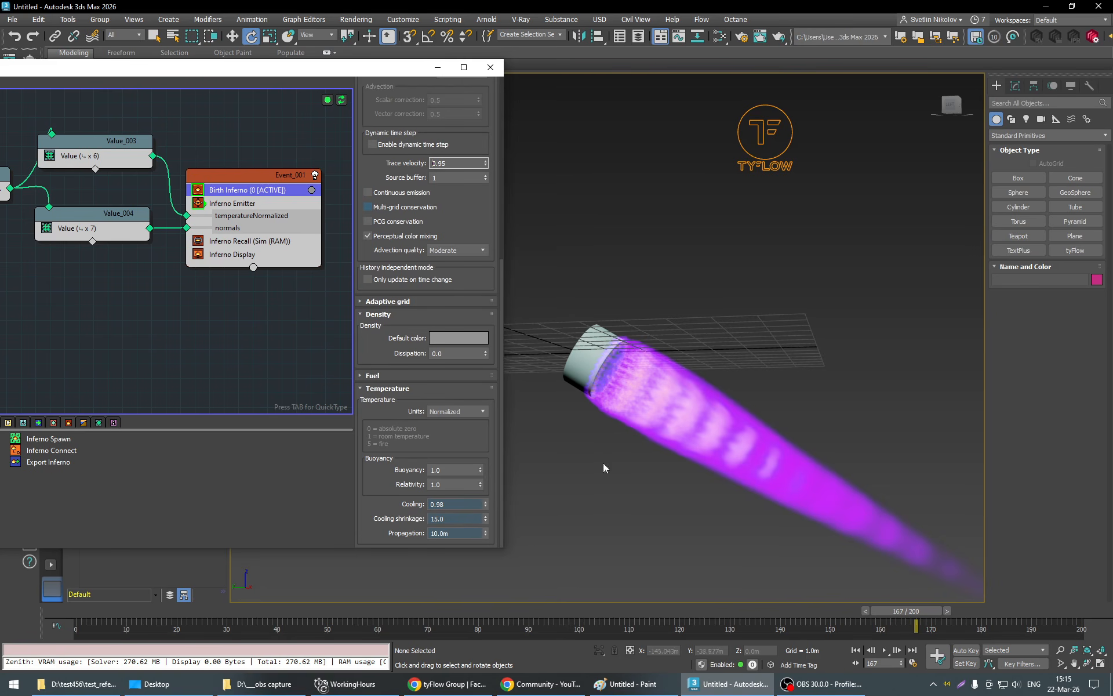
pyautogui.click(443, 519)
pyautogui.write('0')
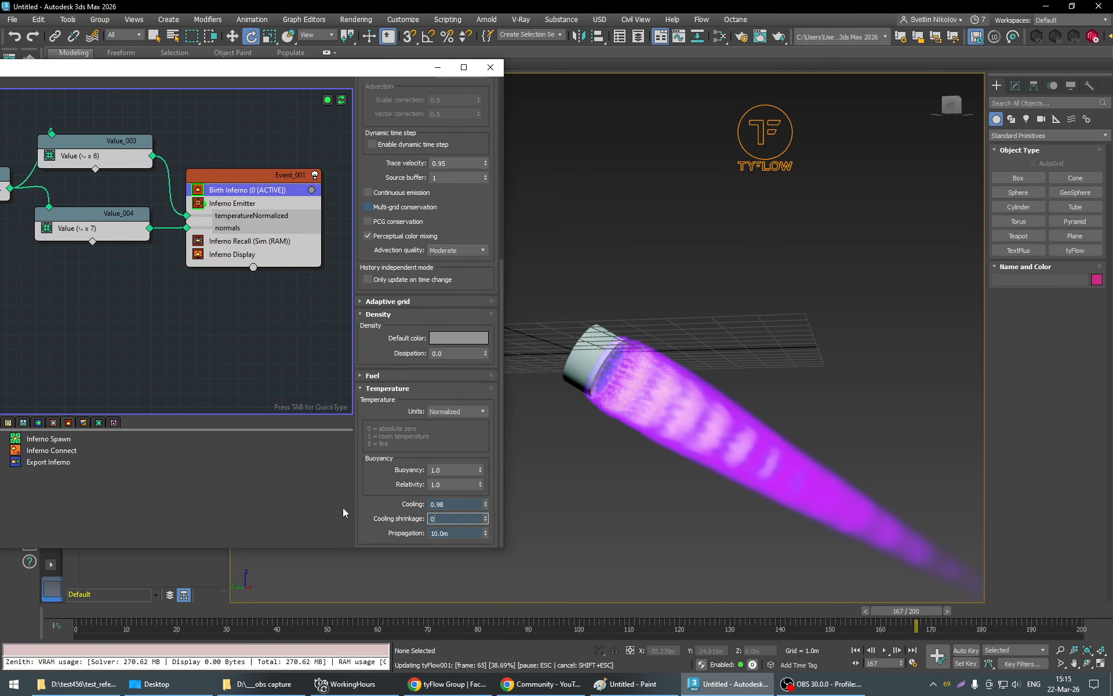
pyautogui.scroll(-3, 704, 475)
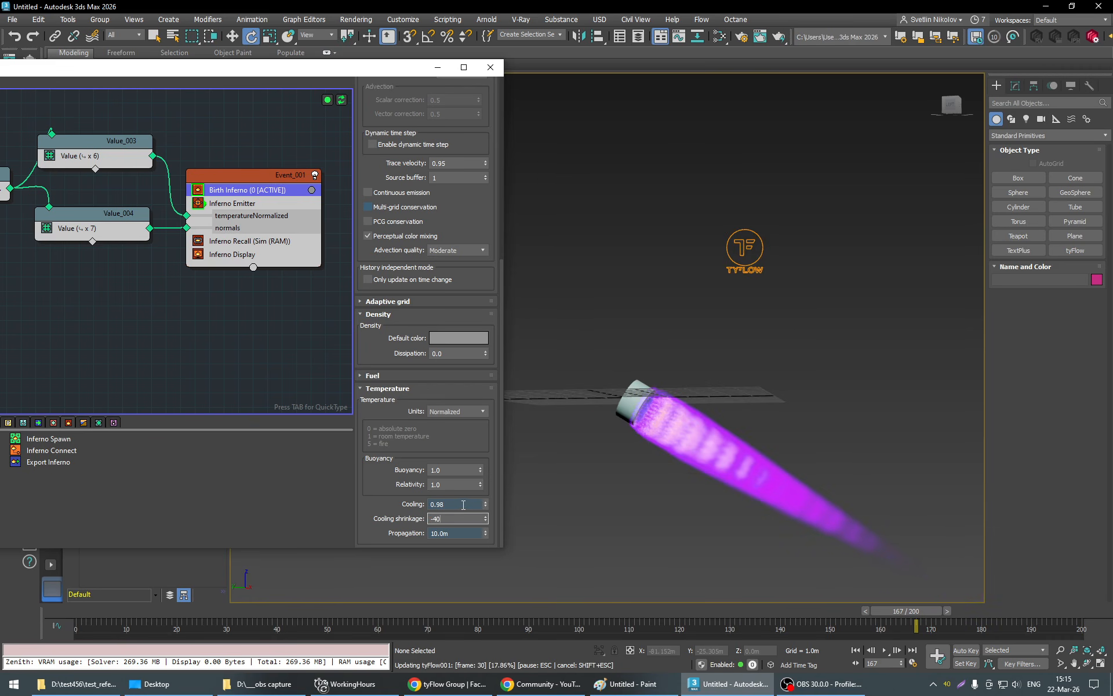
pyautogui.keyDown('alt'); pyautogui.moveTo(766, 489); pyautogui.dragTo(801, 530, button='middle'); pyautogui.keyUp('alt')
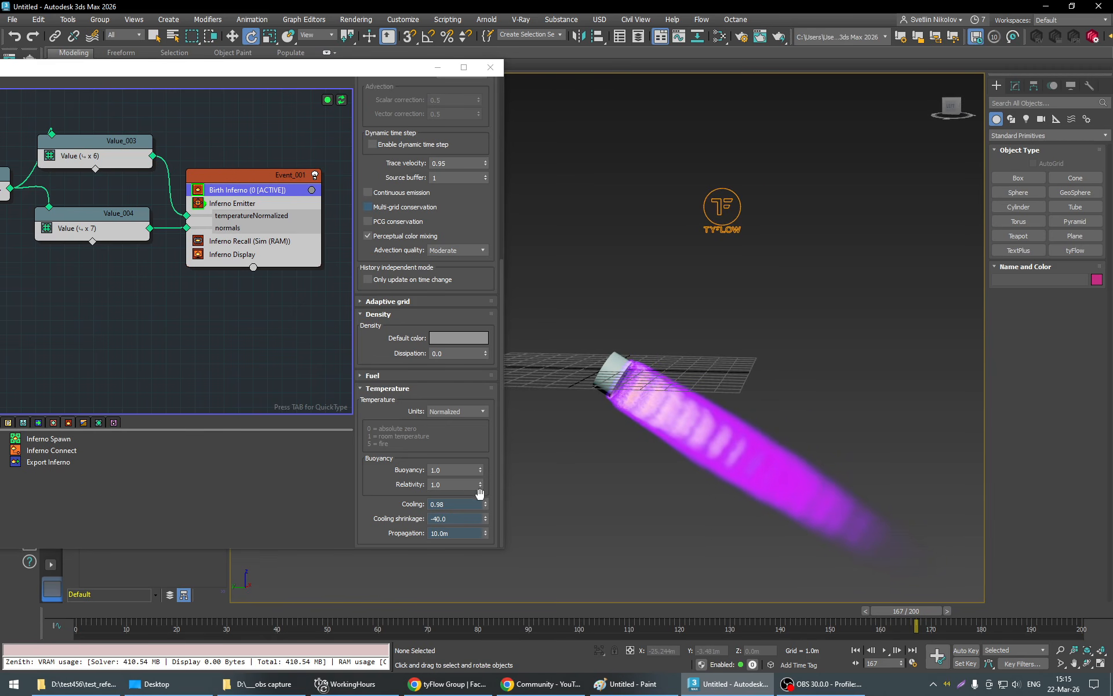
pyautogui.write('15')
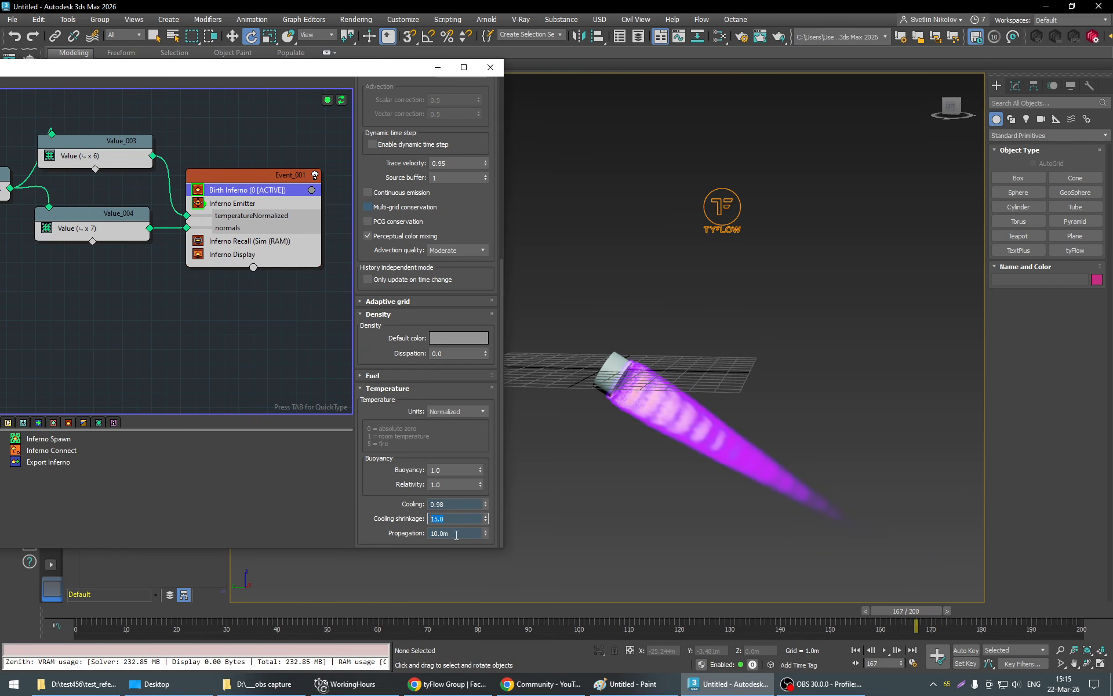
# Try a Birth Inferno temperature propagation of 0 m and scrub back to frame 123 to check the flame.
pyautogui.press('Tab')
pyautogui.write('0')
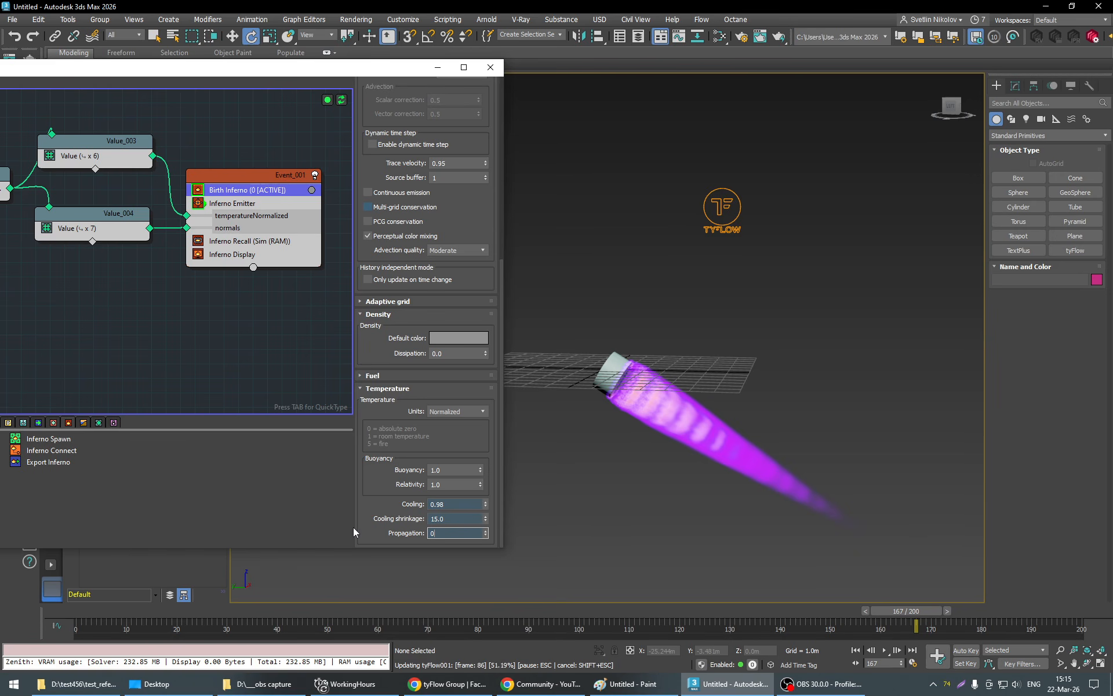
pyautogui.press('Return')
pyautogui.moveTo(893, 611); pyautogui.dragTo(675, 626)
# Compare temperature propagation values of 1, 5 and 3 m, scrubbing to frame 131, and restore 10 m.
pyautogui.click(448, 533)
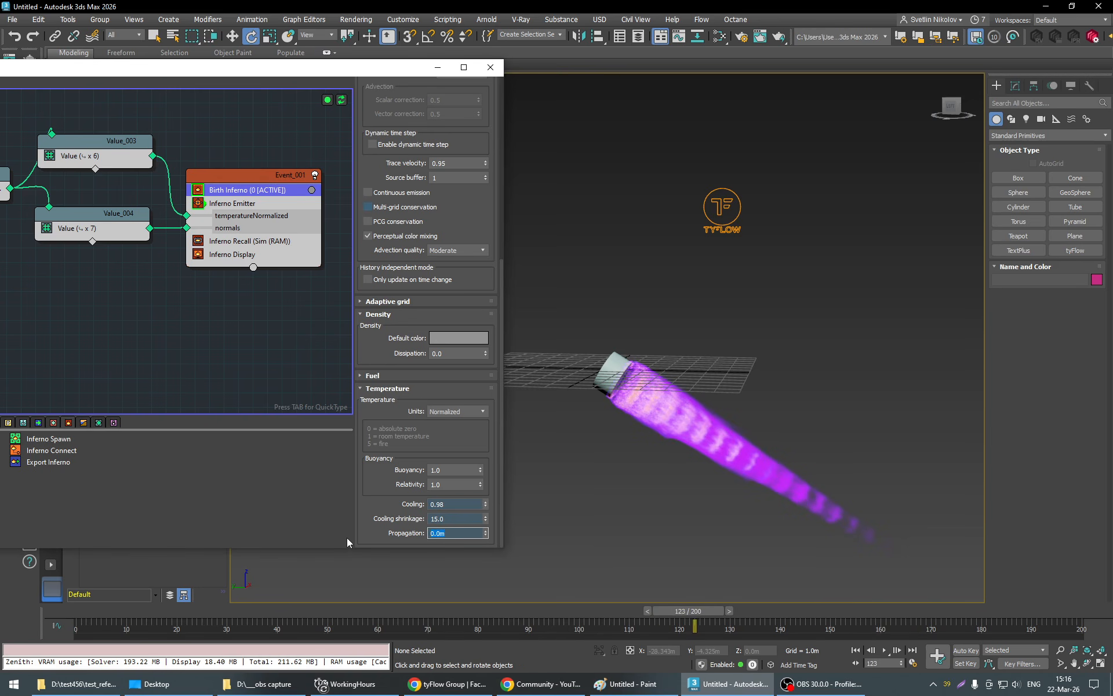
pyautogui.write('1')
pyautogui.press('Return')
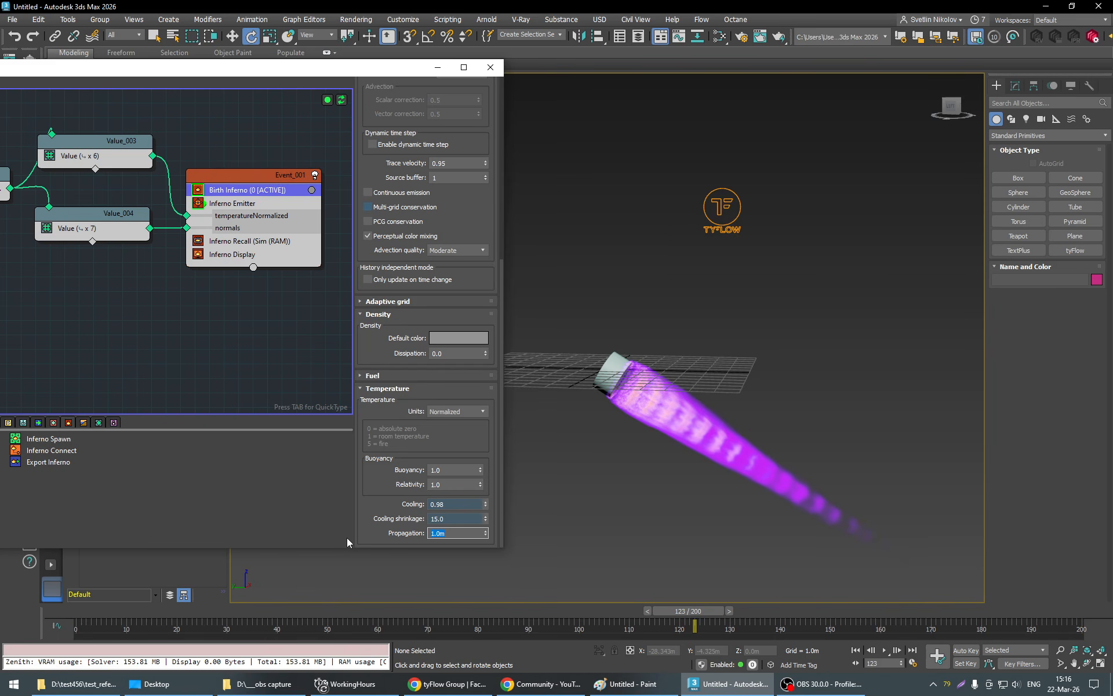
pyautogui.write('5')
pyautogui.press('Return')
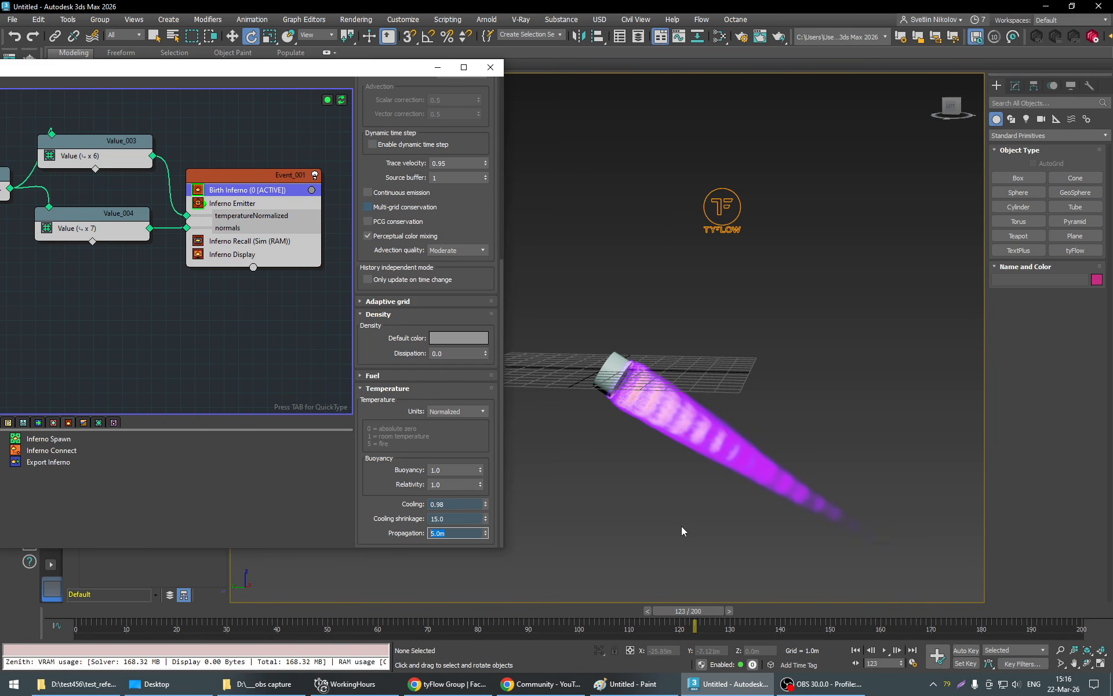
pyautogui.write('3')
pyautogui.press('Return')
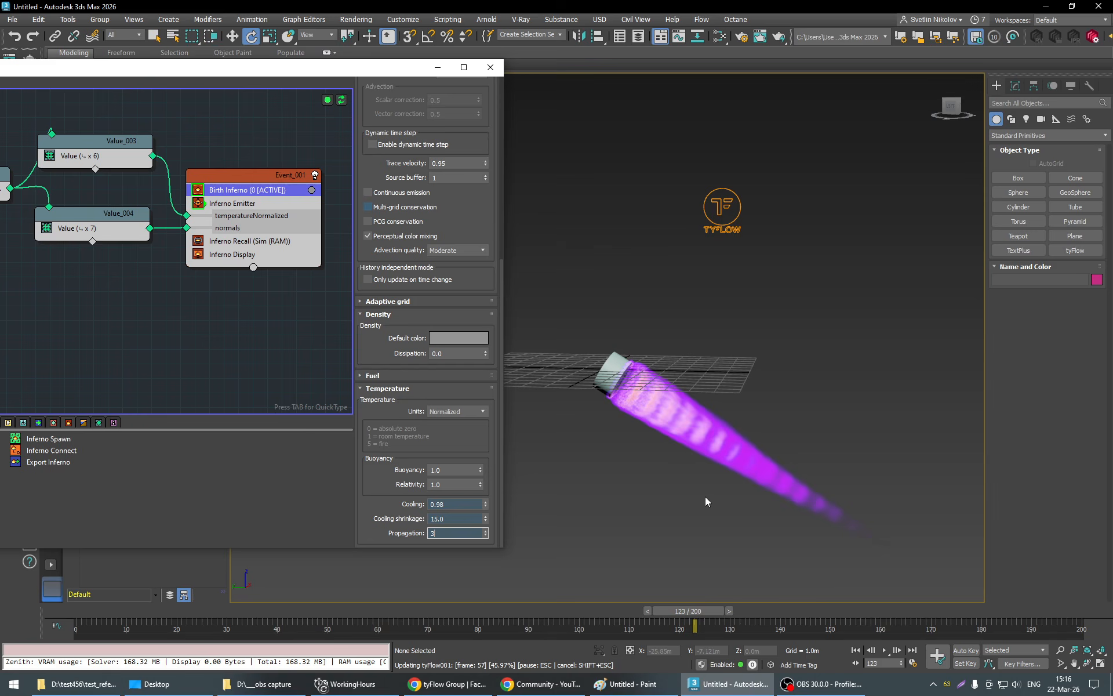
pyautogui.moveTo(703, 613); pyautogui.dragTo(736, 615)
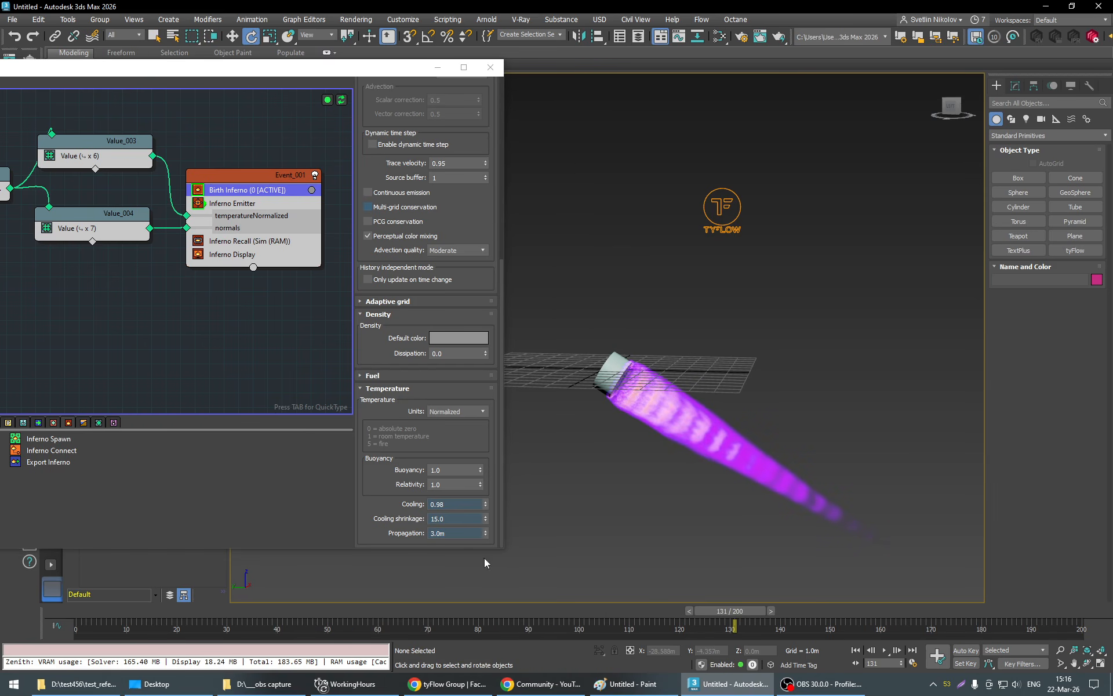
pyautogui.click(454, 533)
pyautogui.write('10')
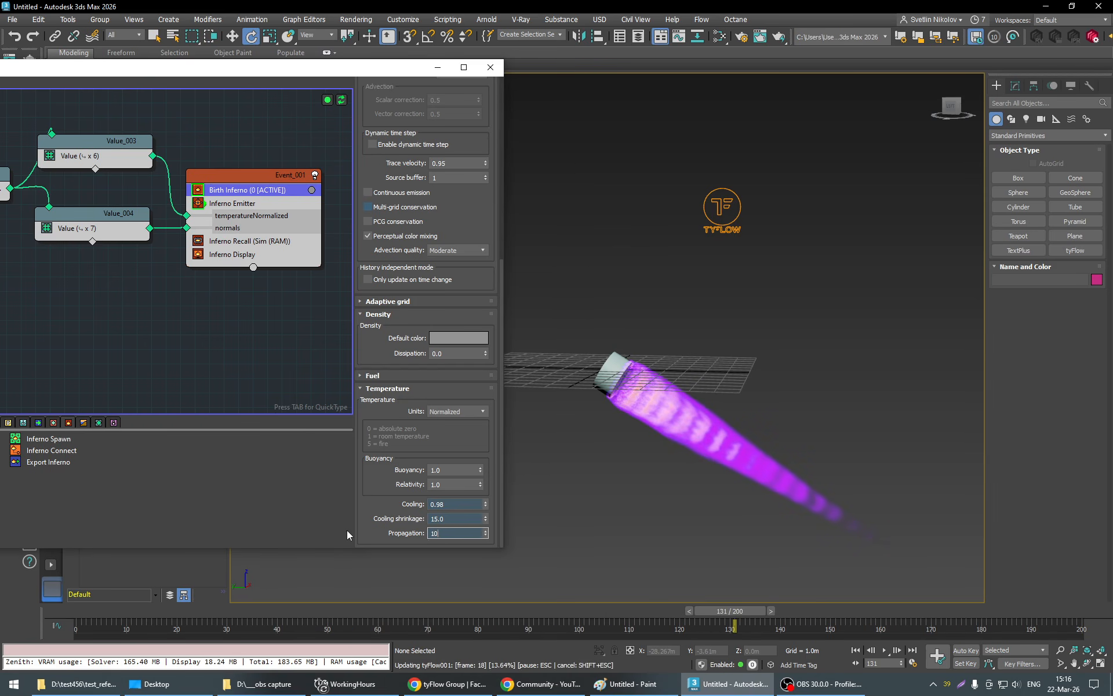
pyautogui.press('Return')
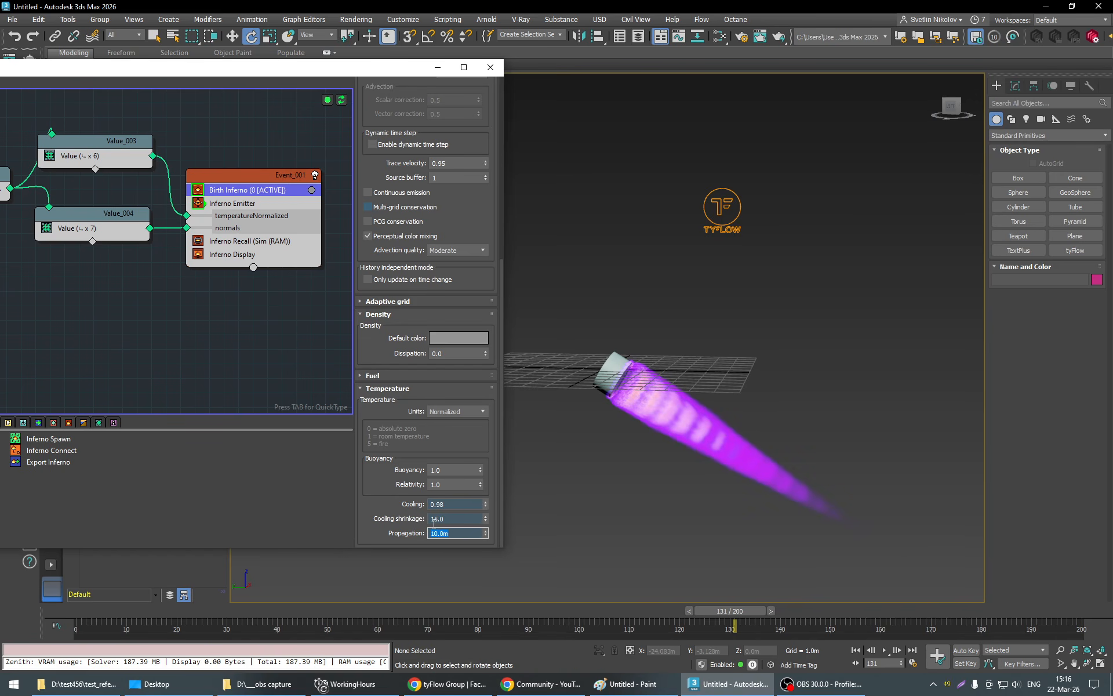
# Try a temperature propagation of 30 m, scrub back to frame 105 to check the flame, and return it to 10 m.
pyautogui.write('30')
pyautogui.press('Return')
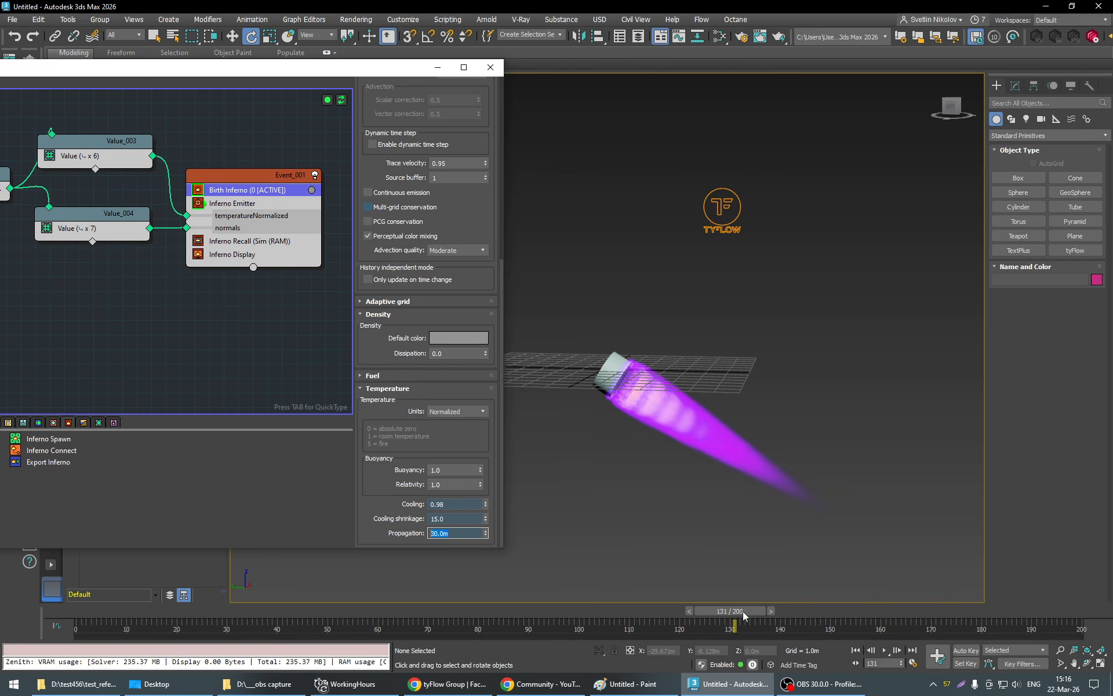
pyautogui.moveTo(743, 612); pyautogui.dragTo(601, 616)
pyautogui.moveTo(463, 534); pyautogui.dragTo(308, 539)
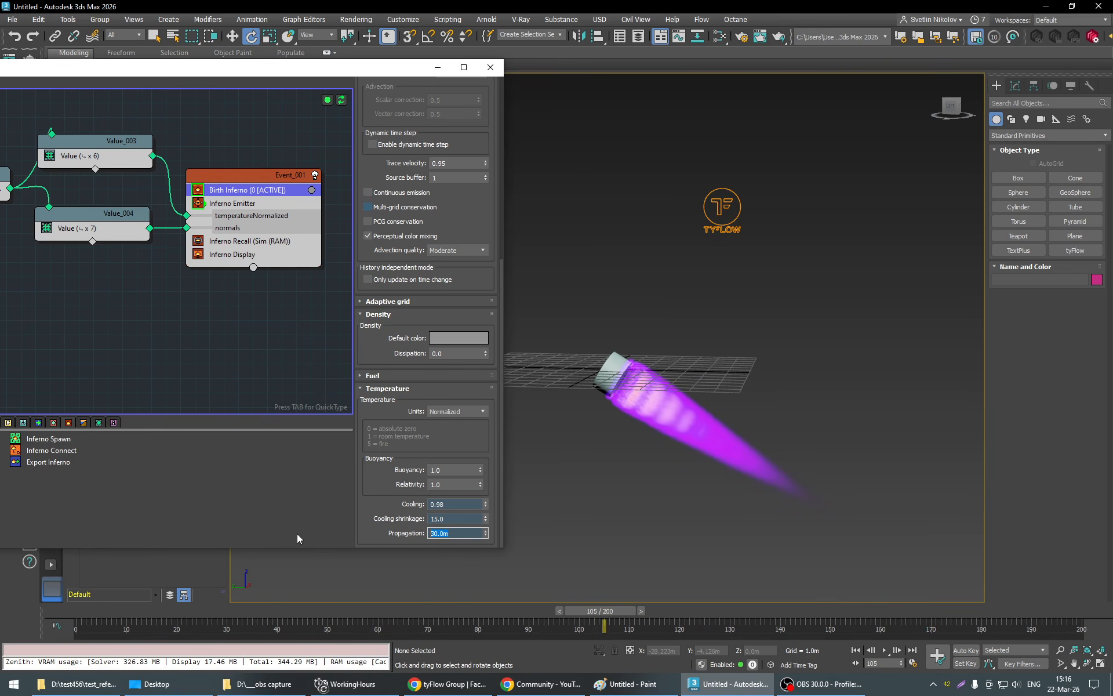
pyautogui.write('10')
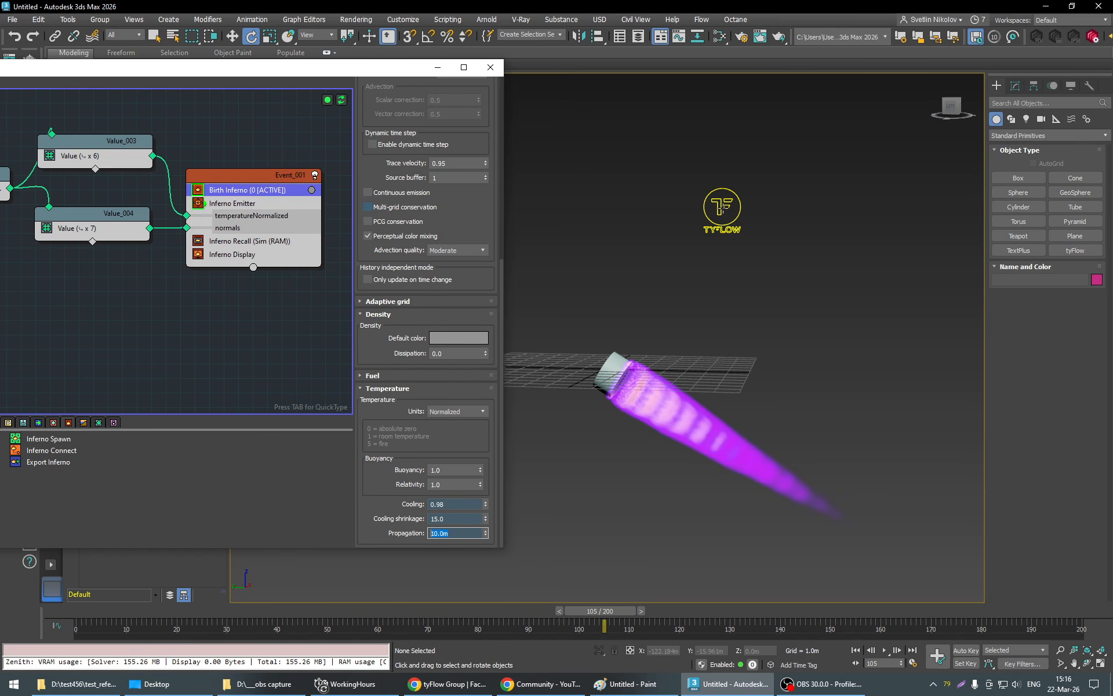
# Select the tyFlow object in the viewport, show its modifier parameters and scrub to frame 137.
pyautogui.click(722, 207)
pyautogui.press('q')
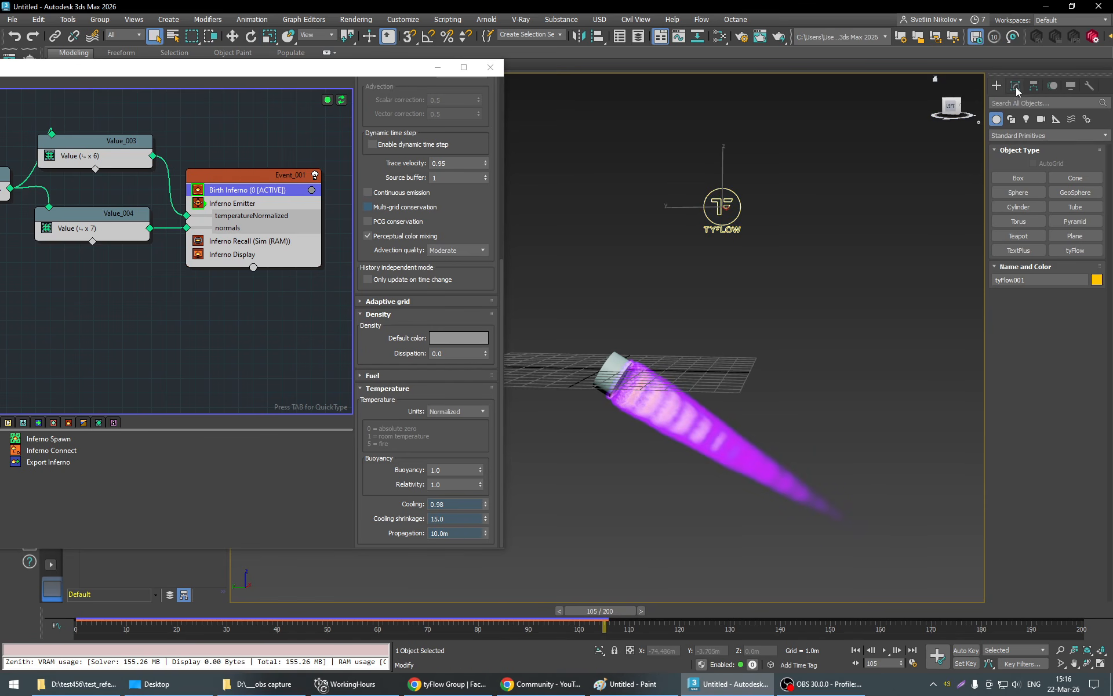
pyautogui.click(1015, 87)
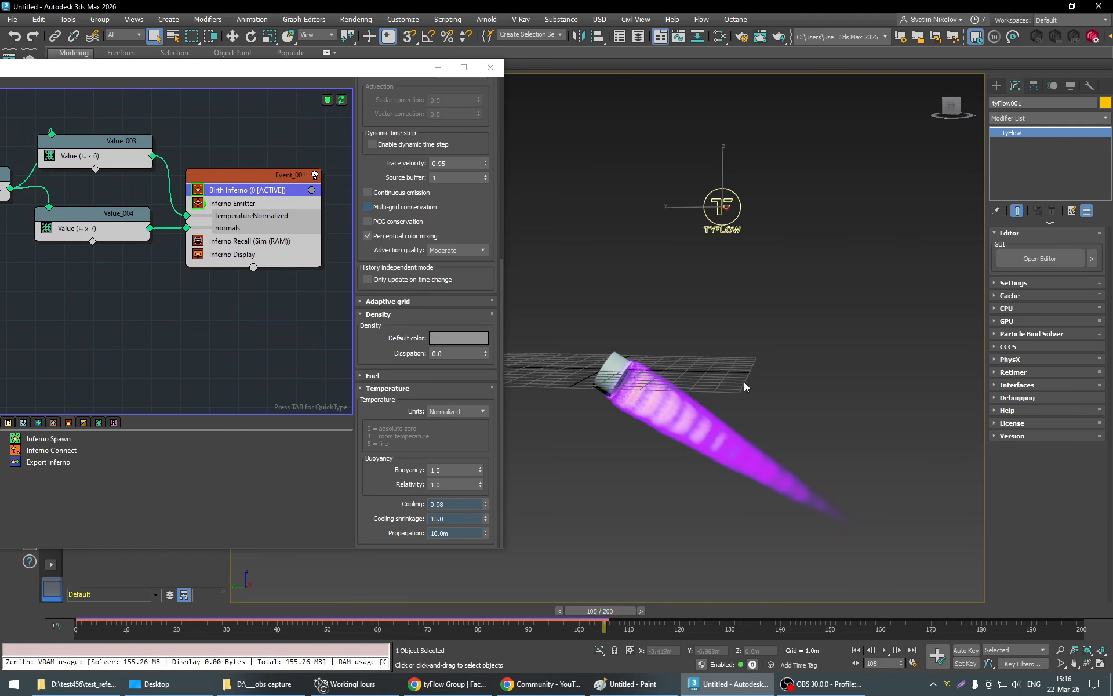
pyautogui.moveTo(616, 612); pyautogui.dragTo(789, 636)
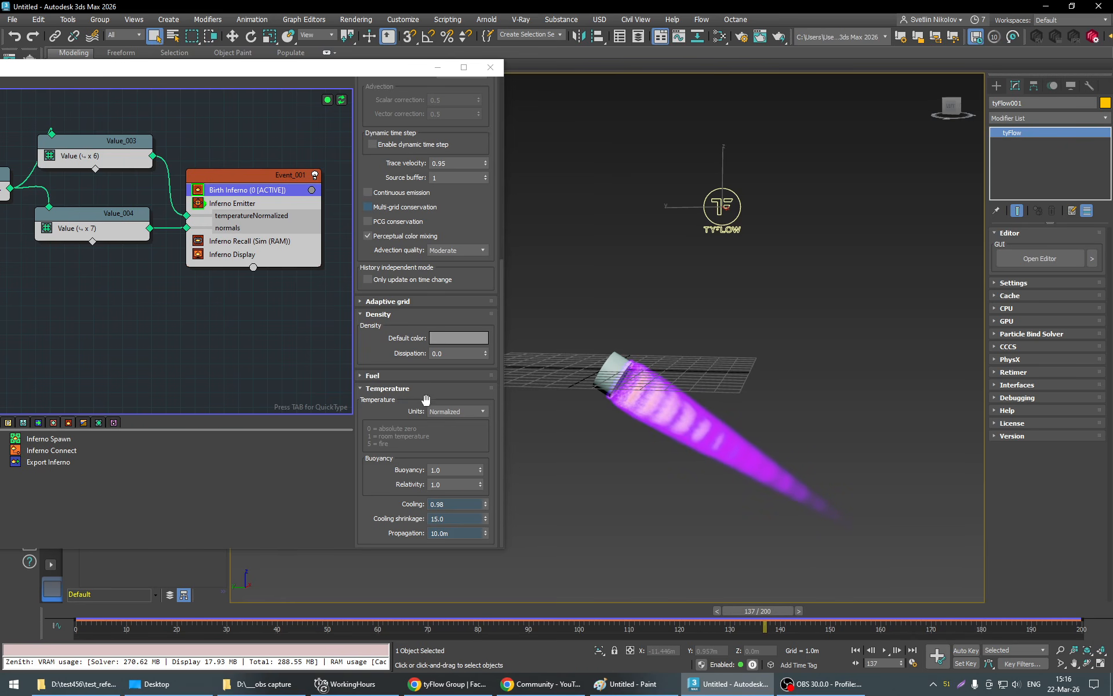
# Recolor the first key of Inferno Display's fire gradient, trying darker purples before settling on dark blue 1B008E.
pyautogui.click(256, 253)
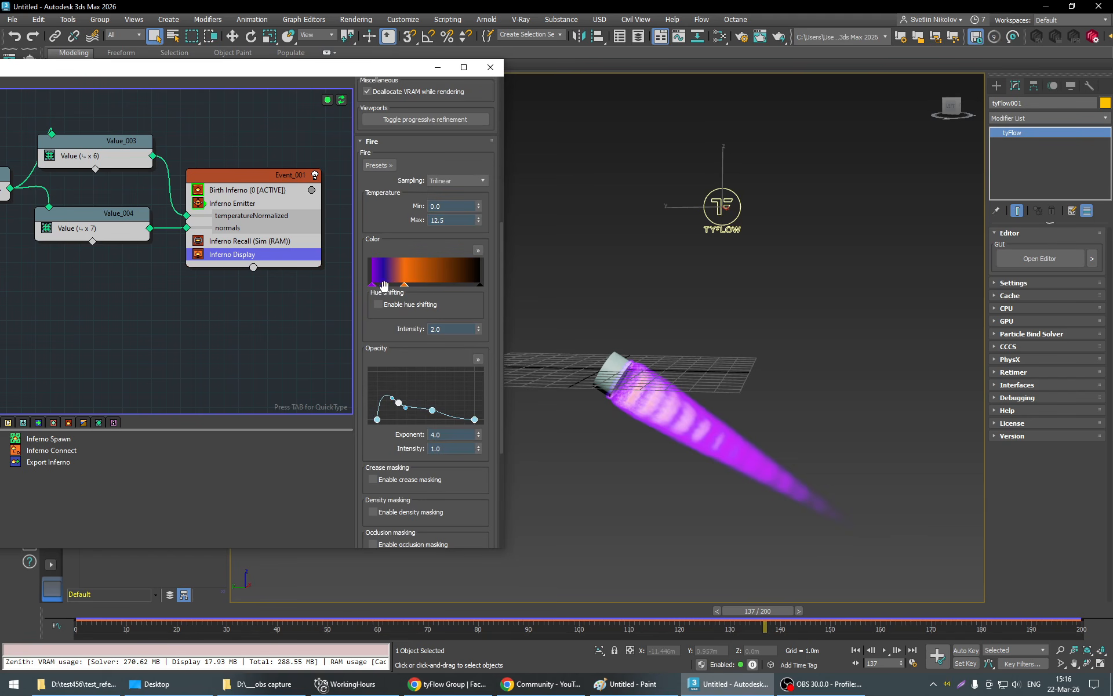
pyautogui.doubleClick(372, 285)
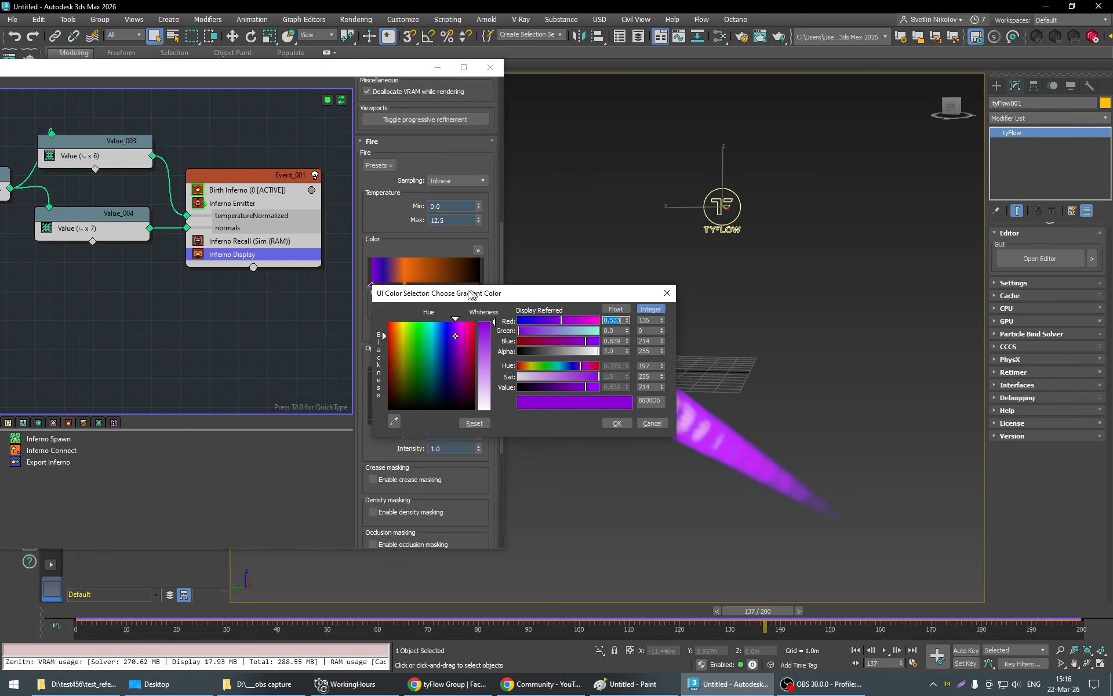
pyautogui.moveTo(471, 295); pyautogui.dragTo(342, 308)
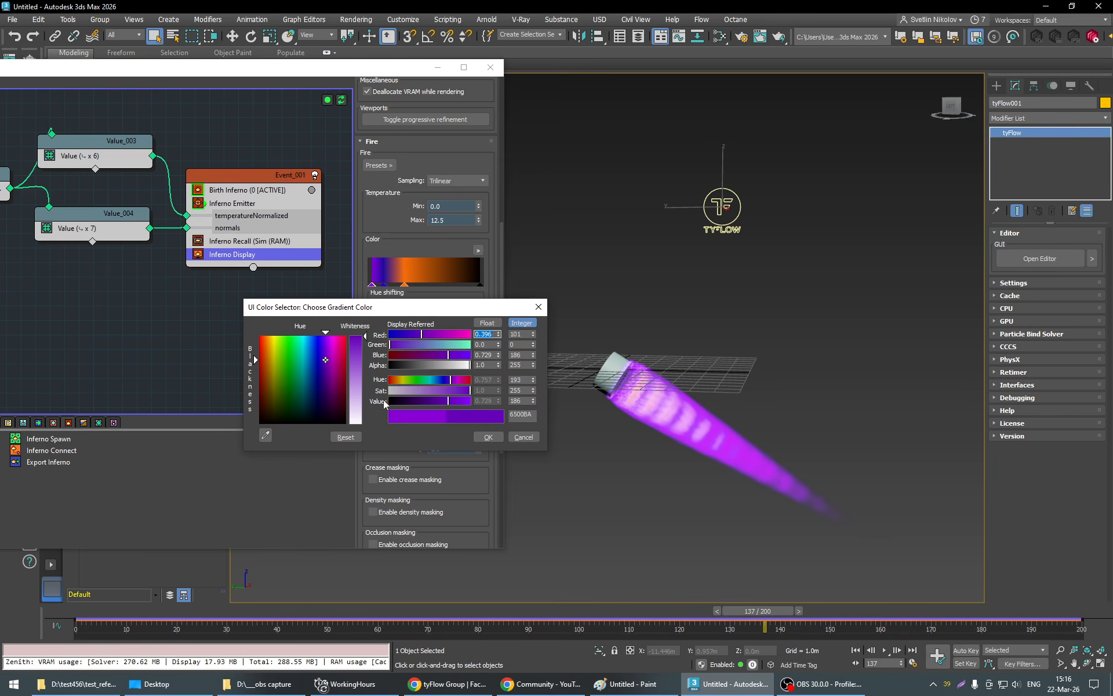
pyautogui.click(489, 437)
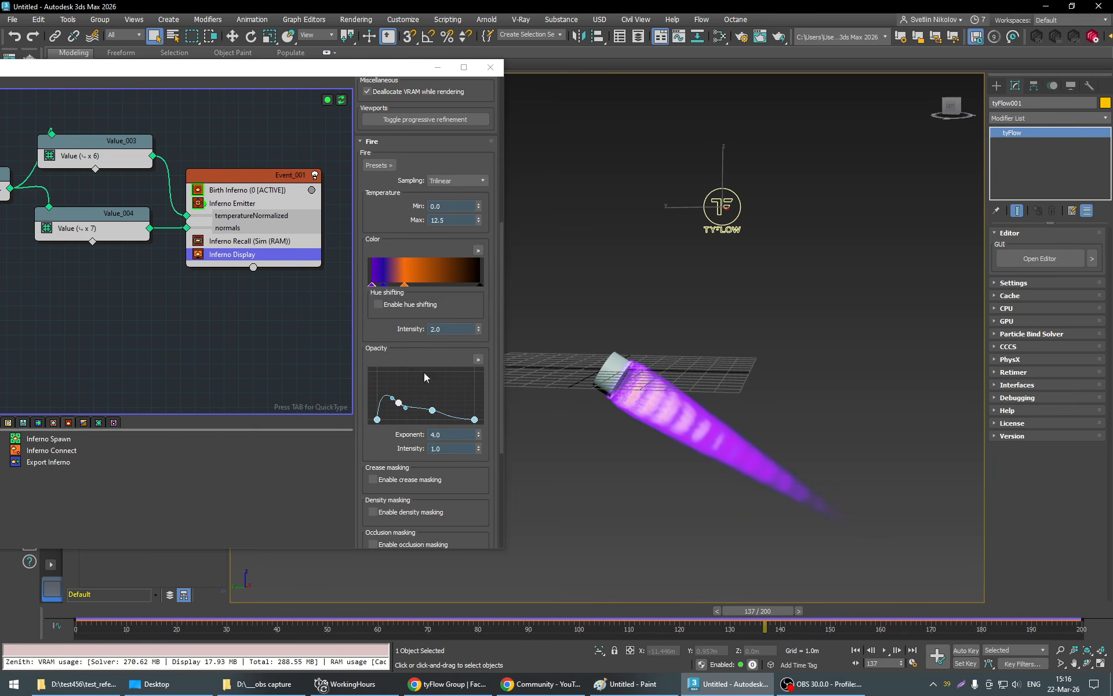
pyautogui.doubleClick(372, 286)
pyautogui.click(456, 353)
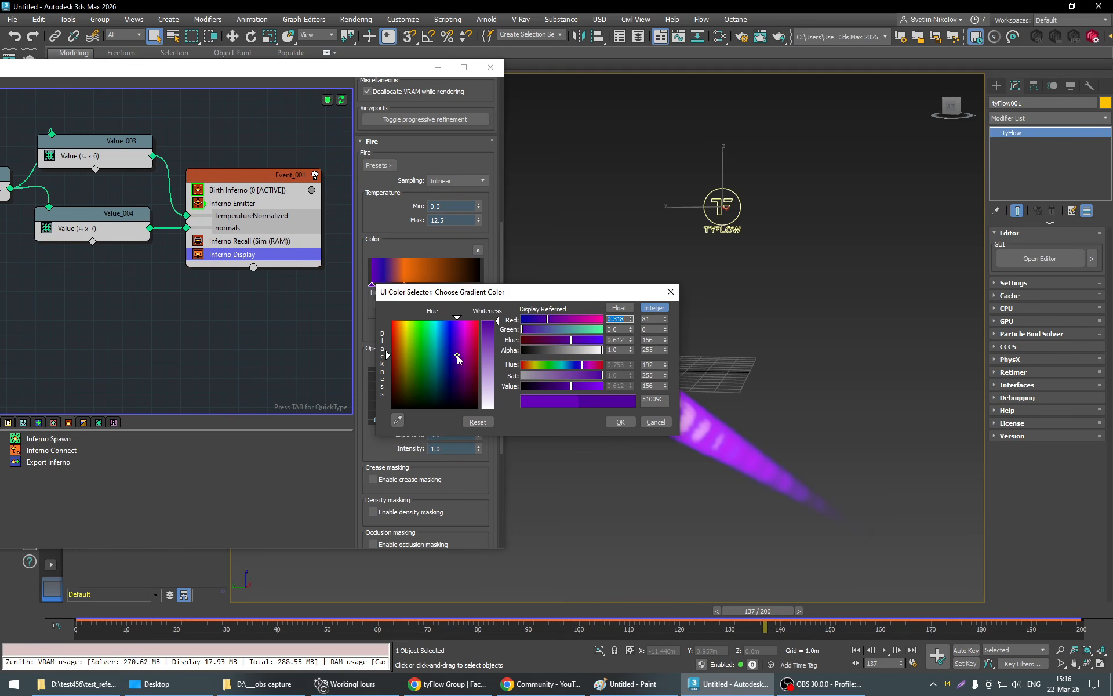
pyautogui.click(619, 422)
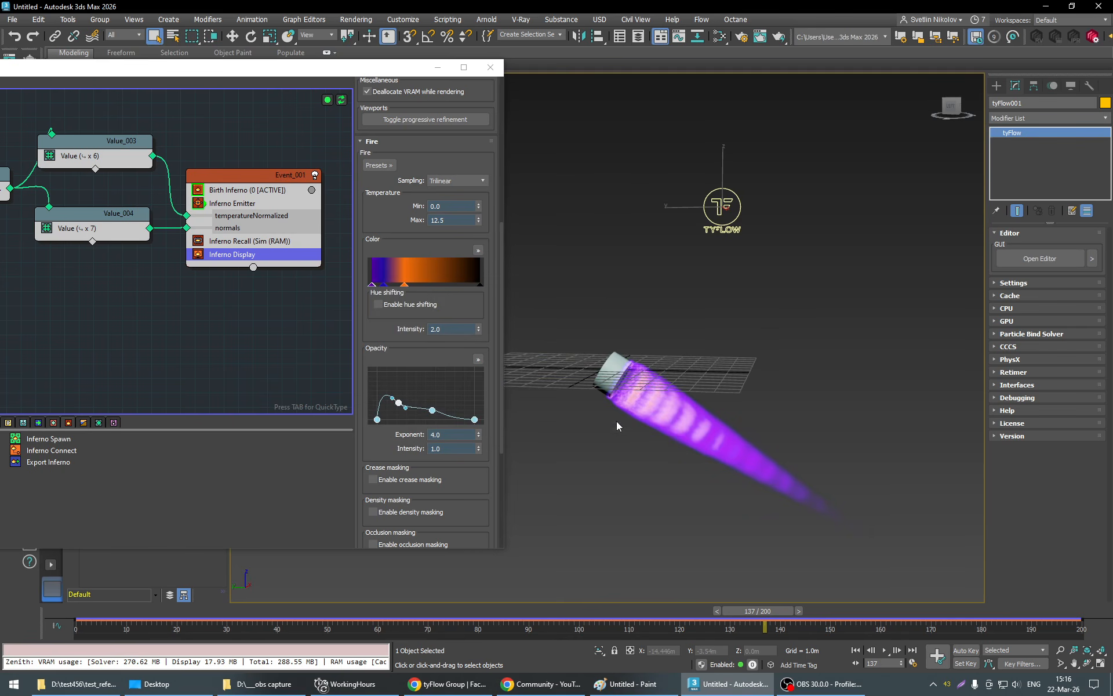
pyautogui.doubleClick(372, 286)
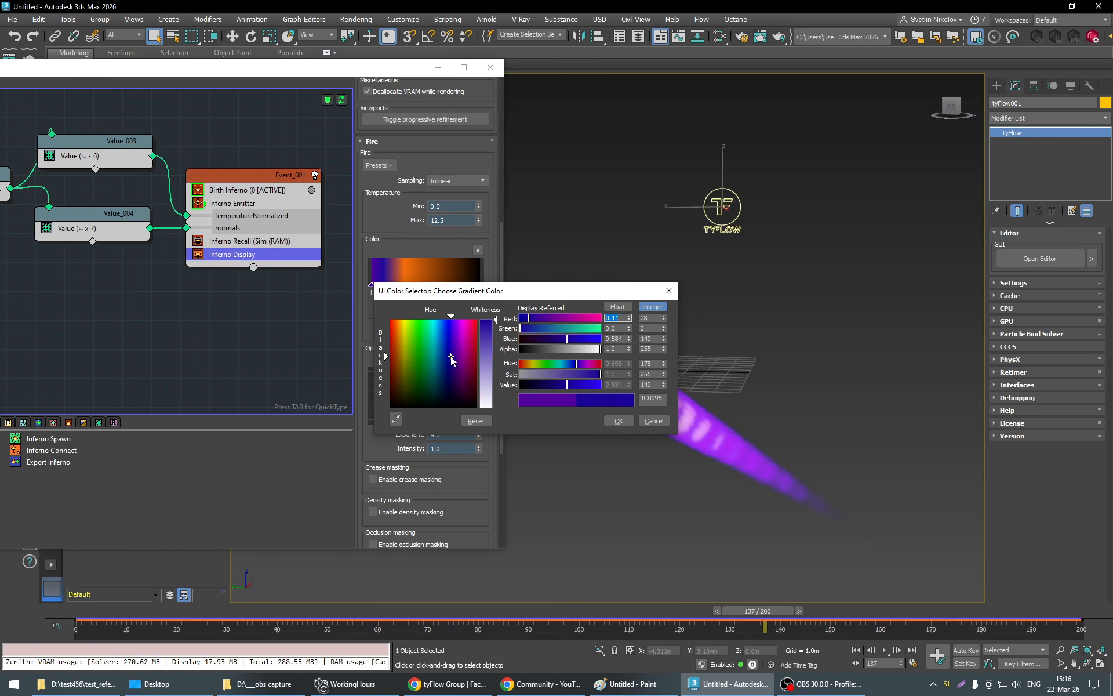
pyautogui.click(453, 359)
pyautogui.click(612, 419)
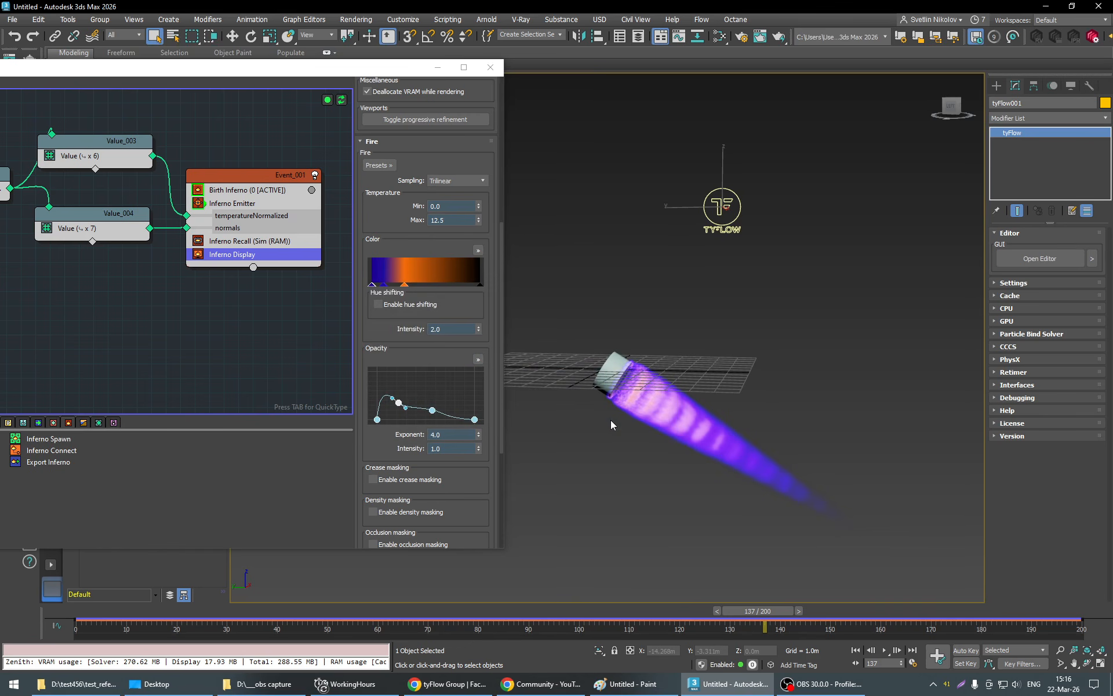
pyautogui.doubleClick(372, 285)
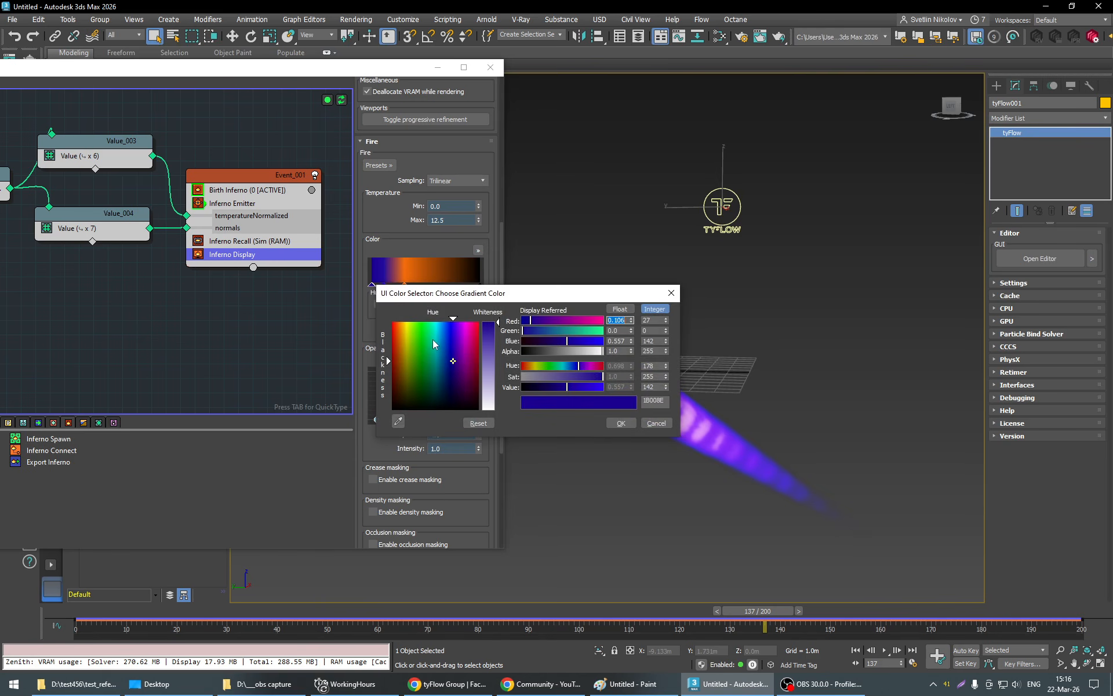
pyautogui.click(619, 423)
# Scrub to frame 147 and examine the pulses in the recolored flame up close.
pyautogui.moveTo(774, 611); pyautogui.dragTo(805, 627)
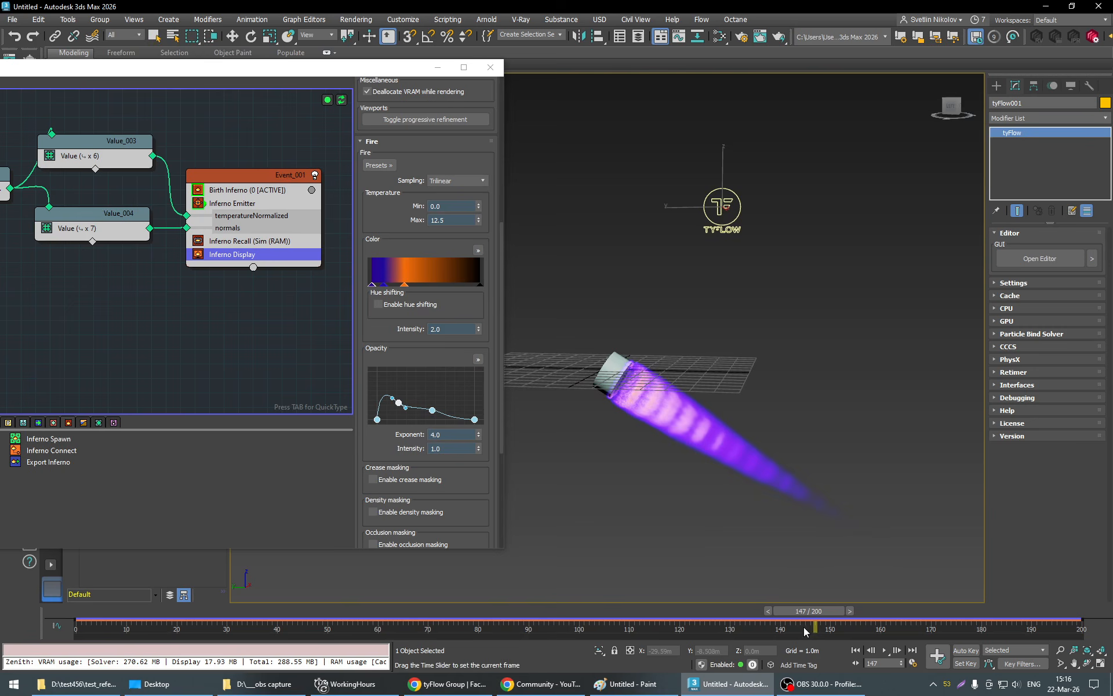
pyautogui.keyDown('alt'); pyautogui.moveTo(783, 539); pyautogui.dragTo(823, 511, button='middle'); pyautogui.keyUp('alt')
pyautogui.scroll(4, 759, 502)
pyautogui.scroll(-3, 823, 512)
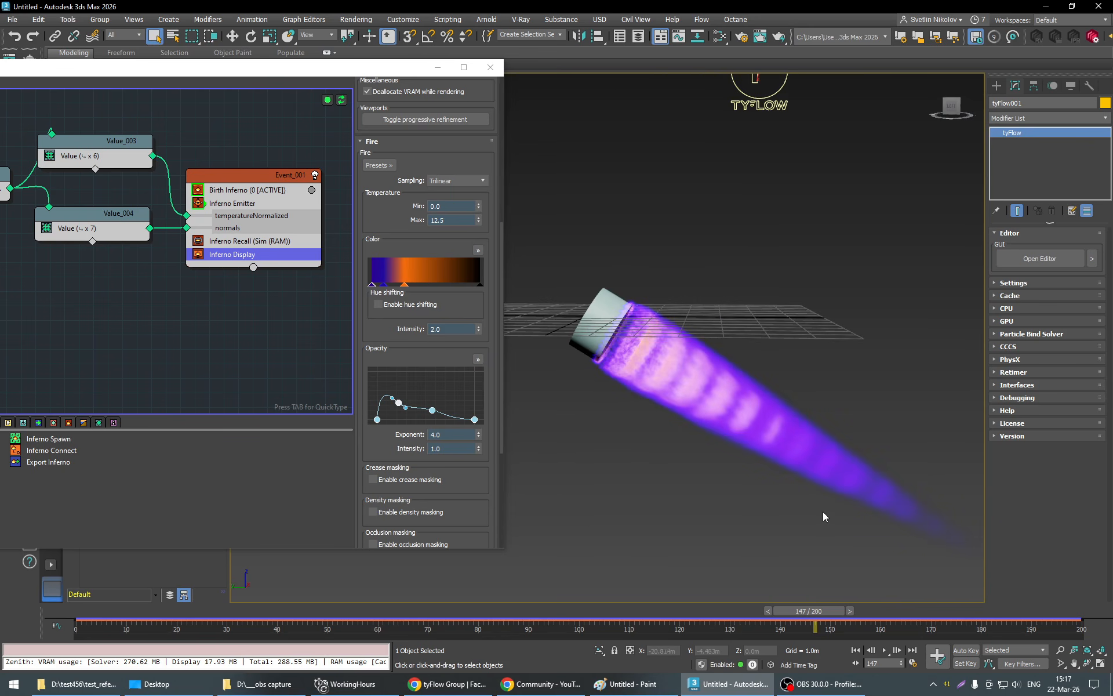
# Set the tyFlow object's simulation time step to 1/2 frame.
pyautogui.click(1043, 260)
pyautogui.click(1014, 283)
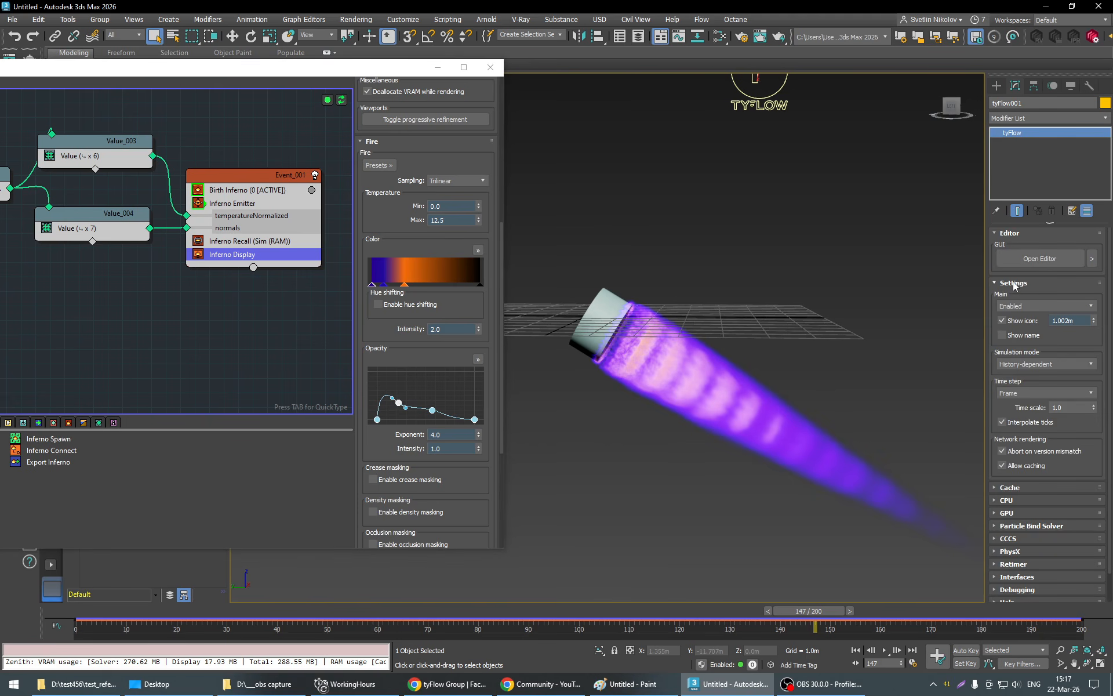
pyautogui.click(1019, 393)
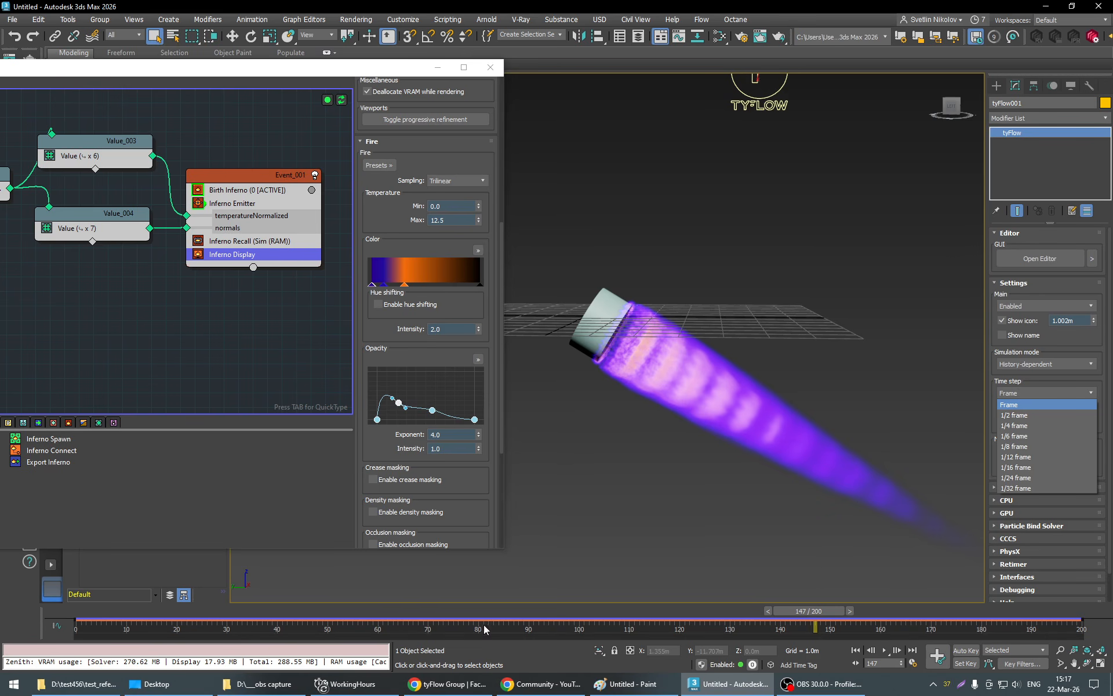
pyautogui.click(1020, 416)
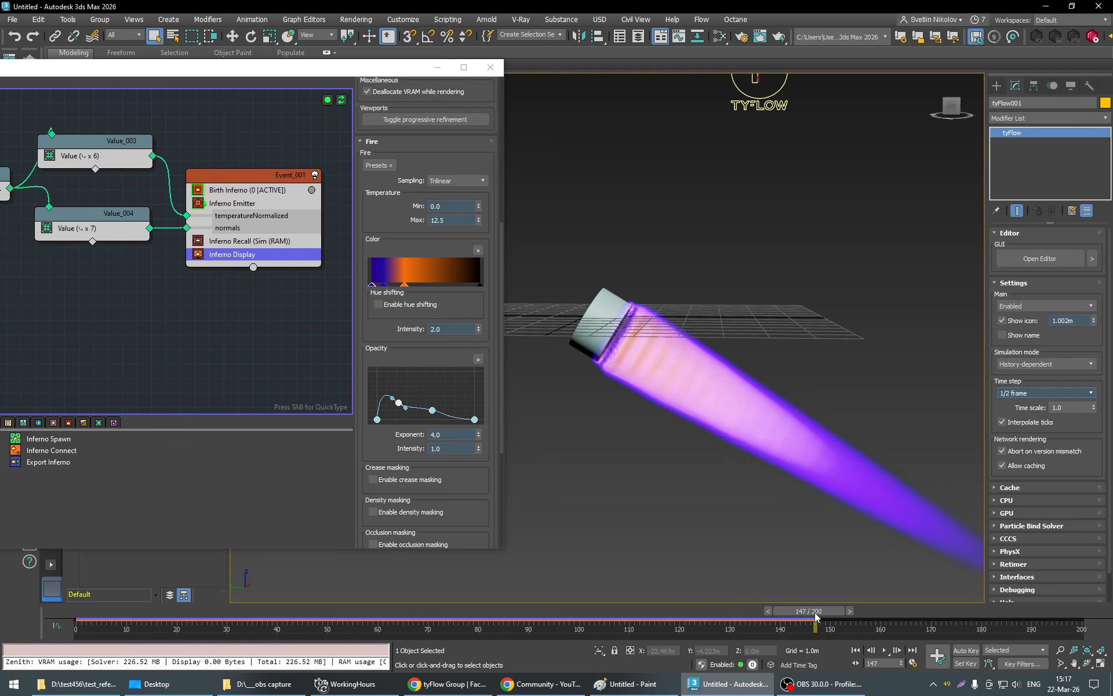
# Scrub to frame 121 and reshape Inferno Display's opacity curve by lowering its middle points and steepening the first point's tangent.
pyautogui.moveTo(815, 616); pyautogui.dragTo(684, 629)
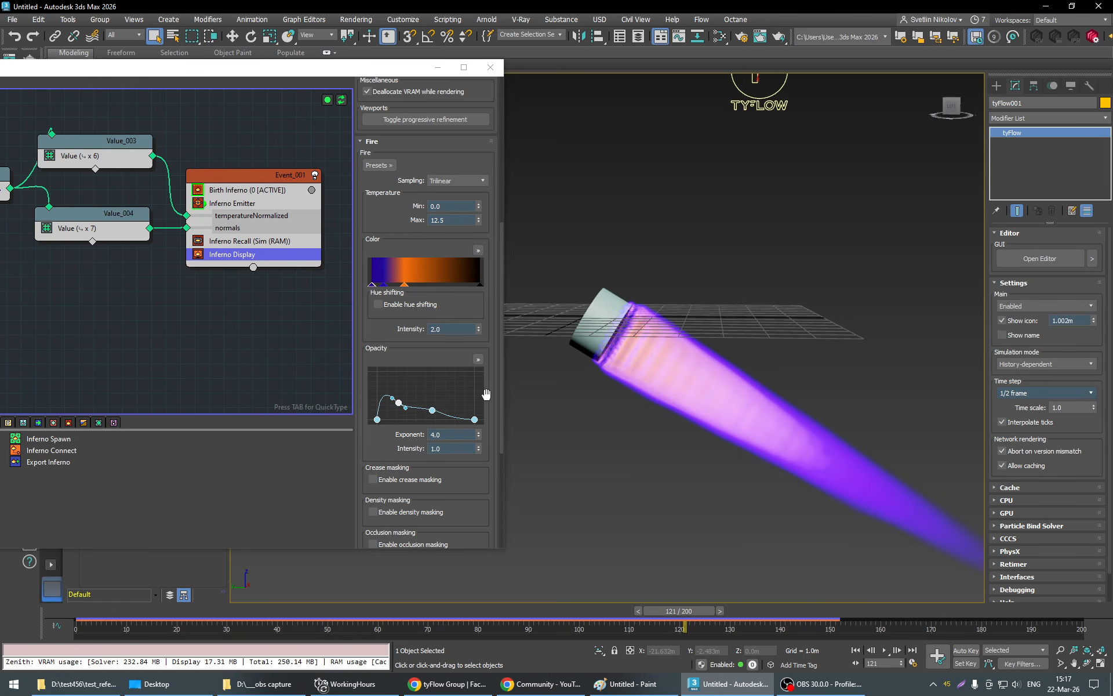
pyautogui.moveTo(399, 403); pyautogui.dragTo(405, 408)
pyautogui.moveTo(746, 454)
pyautogui.keyDown('alt'); pyautogui.mouseDown(button='middle')
pyautogui.moveTo(708, 456)
pyautogui.moveTo(739, 471)
pyautogui.moveTo(752, 452)
pyautogui.mouseUp(button='middle'); pyautogui.keyUp('alt')
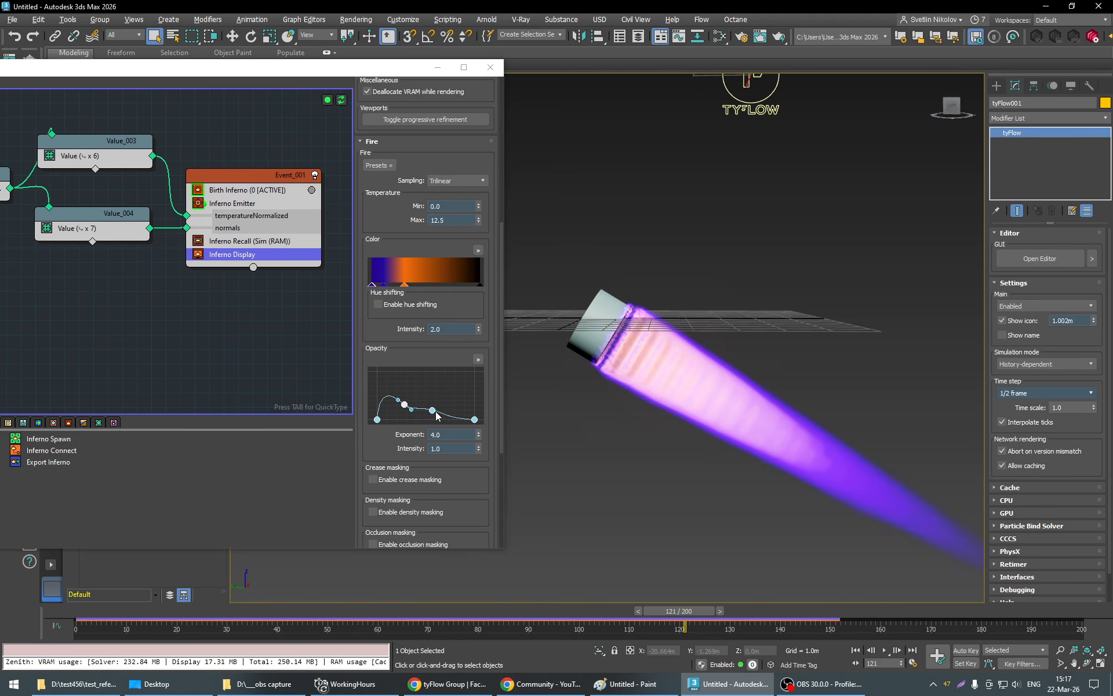
pyautogui.moveTo(437, 412)
pyautogui.mouseDown()
pyautogui.moveTo(441, 402)
pyautogui.moveTo(436, 415)
pyautogui.mouseUp()
pyautogui.click(378, 419)
pyautogui.moveTo(382, 384)
pyautogui.mouseDown()
pyautogui.moveTo(393, 380)
pyautogui.moveTo(407, 412)
pyautogui.moveTo(387, 384)
pyautogui.mouseUp()
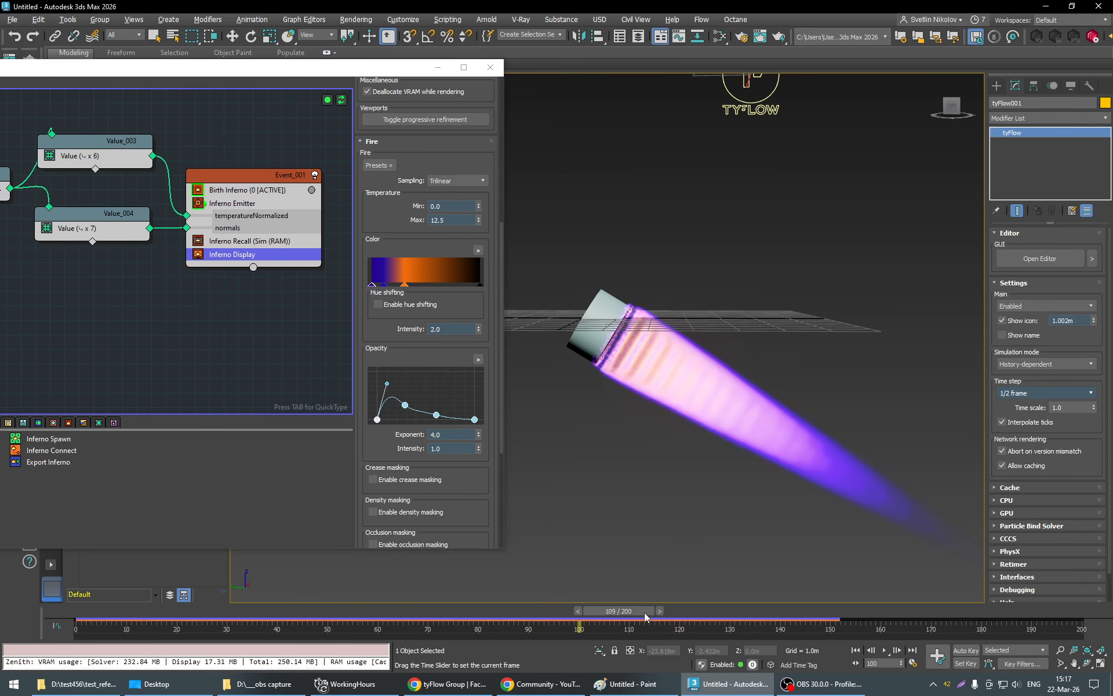
# Scrub to frames 141 and 131 and examine the flame's pulses up close and as a whole.
pyautogui.moveTo(696, 616); pyautogui.dragTo(780, 613)
pyautogui.scroll(3, 834, 451)
pyautogui.scroll(2, 811, 470)
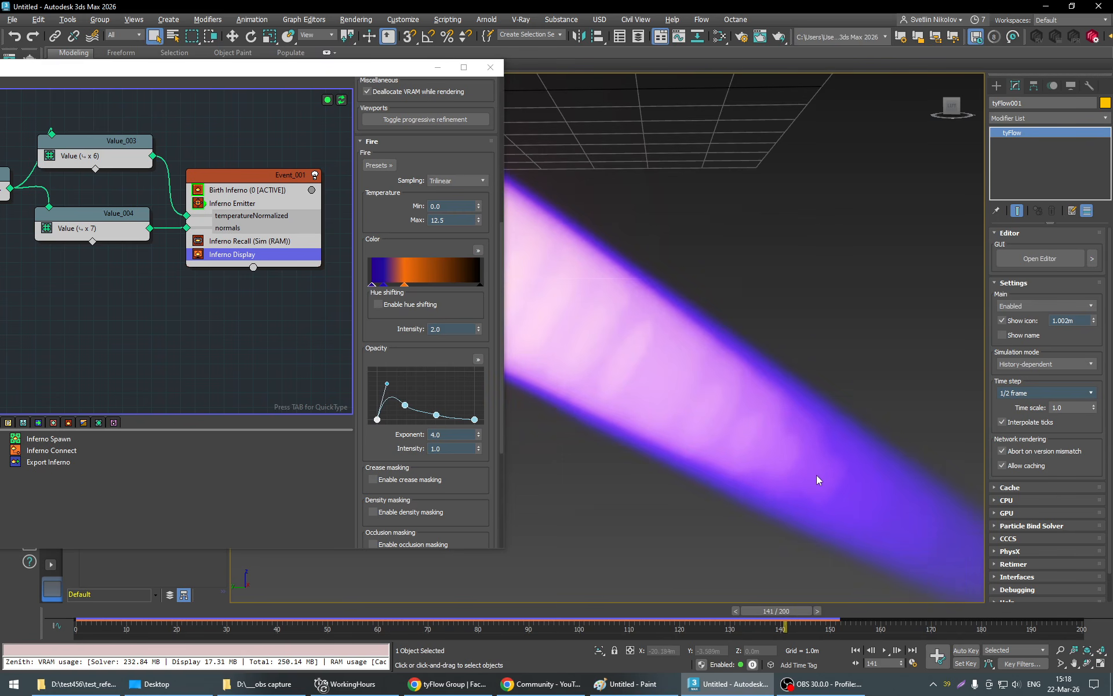
pyautogui.scroll(-2, 811, 466)
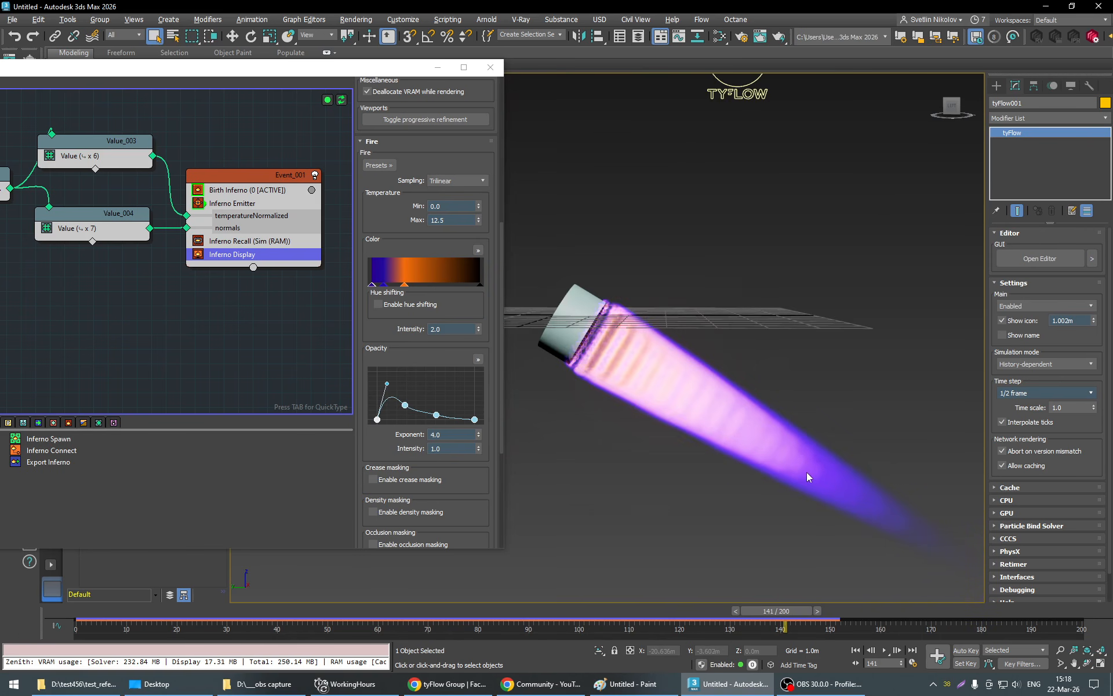
pyautogui.scroll(1, 805, 471)
pyautogui.scroll(-1, 808, 468)
pyautogui.moveTo(777, 611); pyautogui.dragTo(734, 610)
# Set Inferno Recall's RAM cache compression for all channels to Lossless after trying Lossy - standard, and rerun the simulation.
pyautogui.click(242, 241)
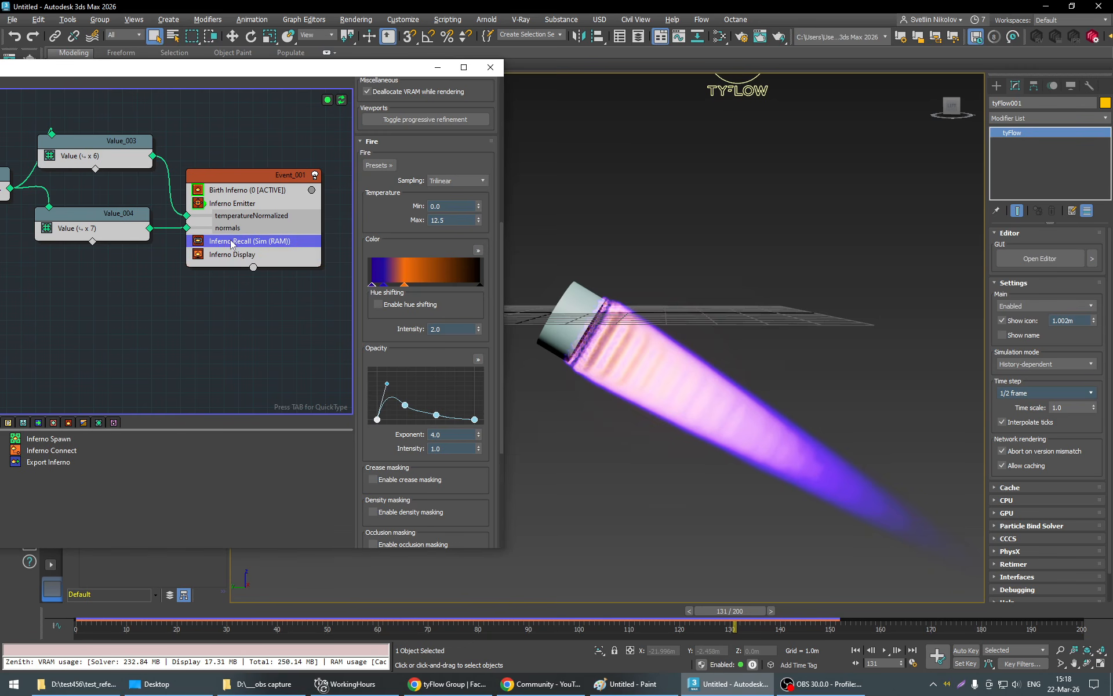
pyautogui.scroll(3, 486, 290)
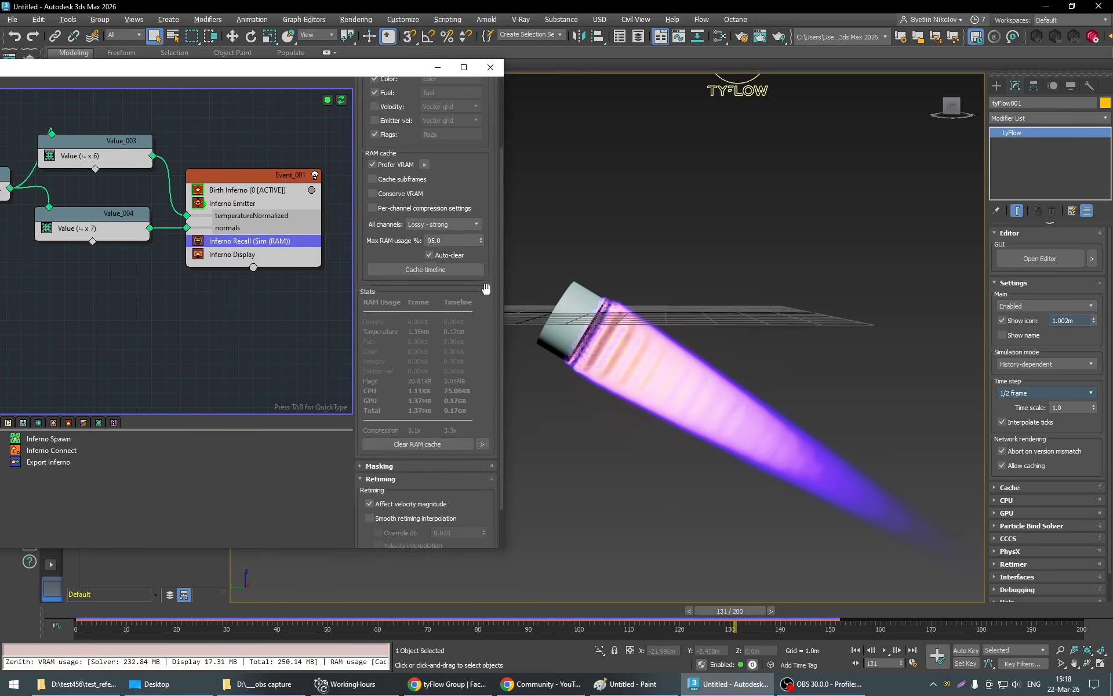
pyautogui.click(431, 316)
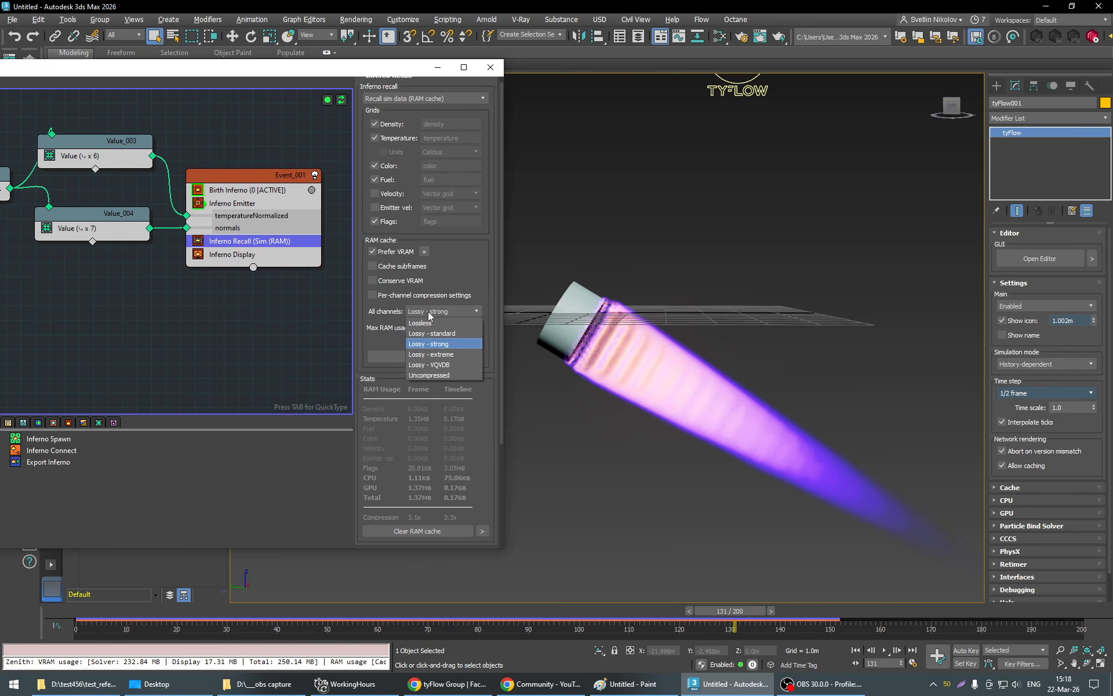
pyautogui.click(440, 341)
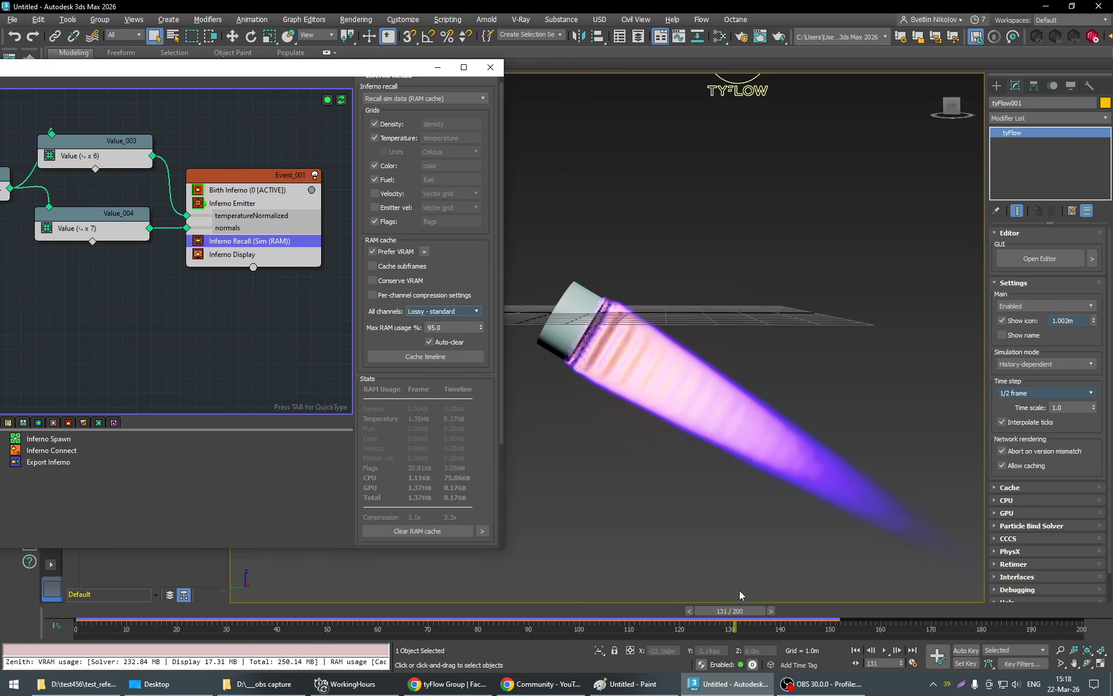
pyautogui.moveTo(738, 616); pyautogui.dragTo(715, 616)
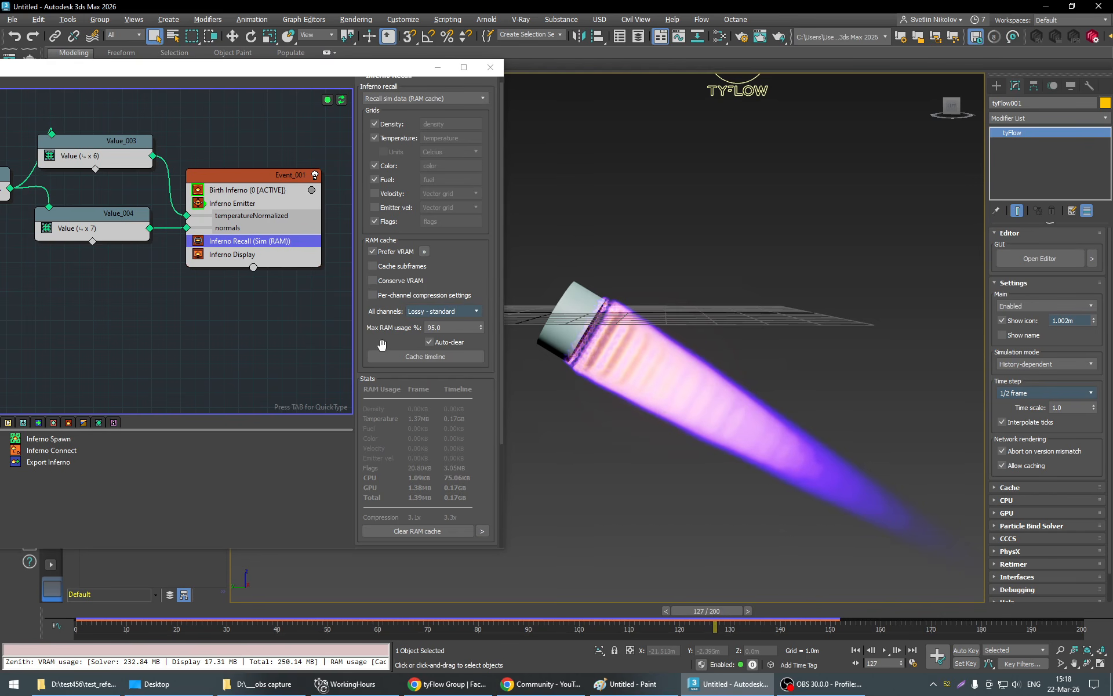
pyautogui.click(436, 312)
pyautogui.click(446, 325)
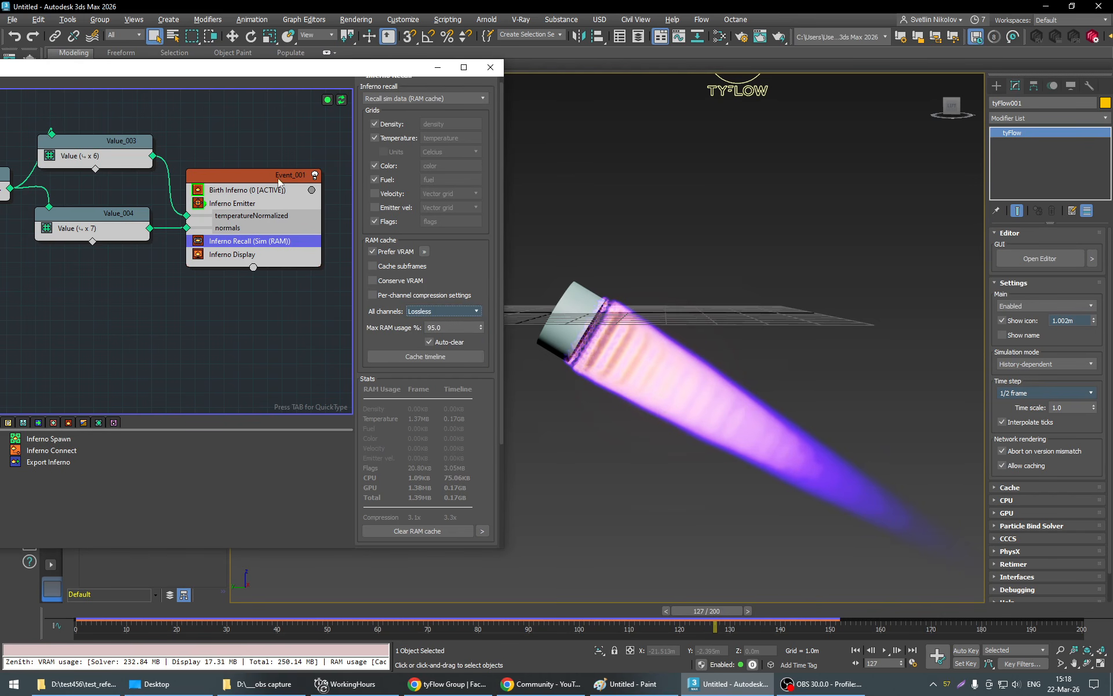
pyautogui.click(342, 101)
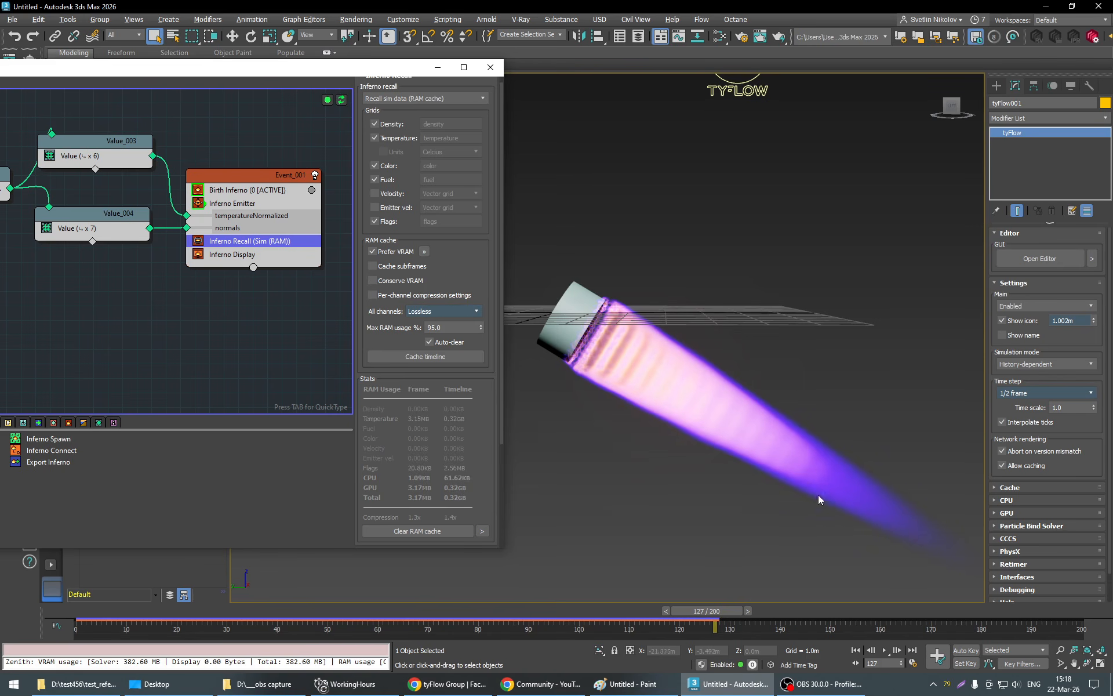
# Scrub through the recached flame to frame 88 and show the Inferno Display settings.
pyautogui.moveTo(725, 613); pyautogui.dragTo(638, 619)
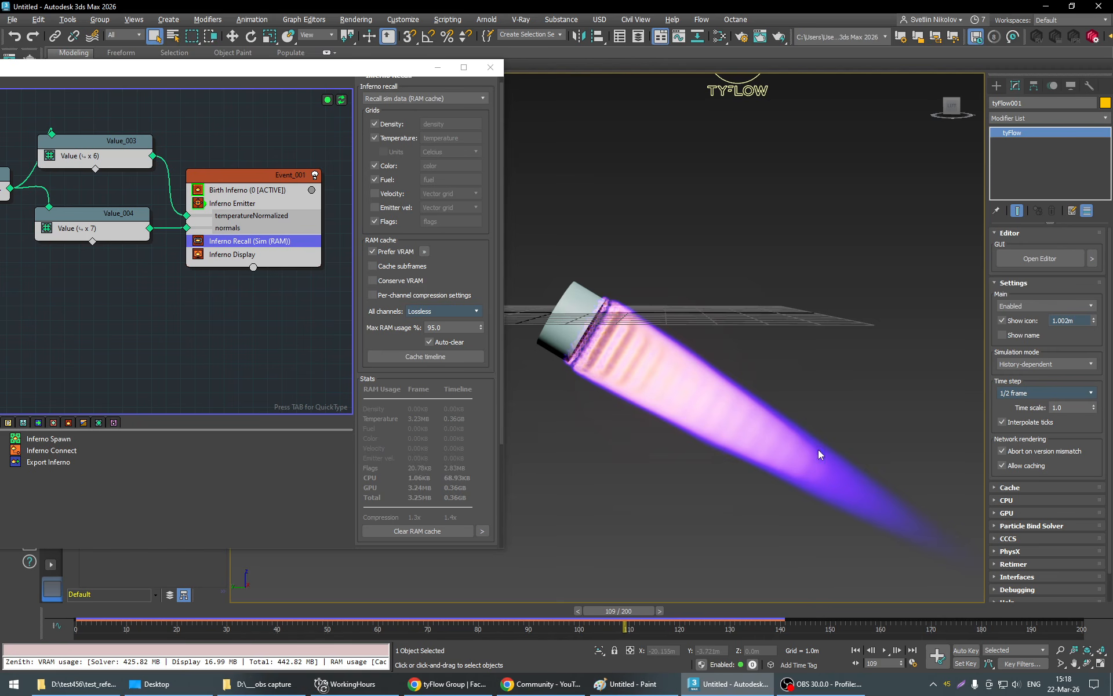
pyautogui.moveTo(633, 606); pyautogui.dragTo(644, 610)
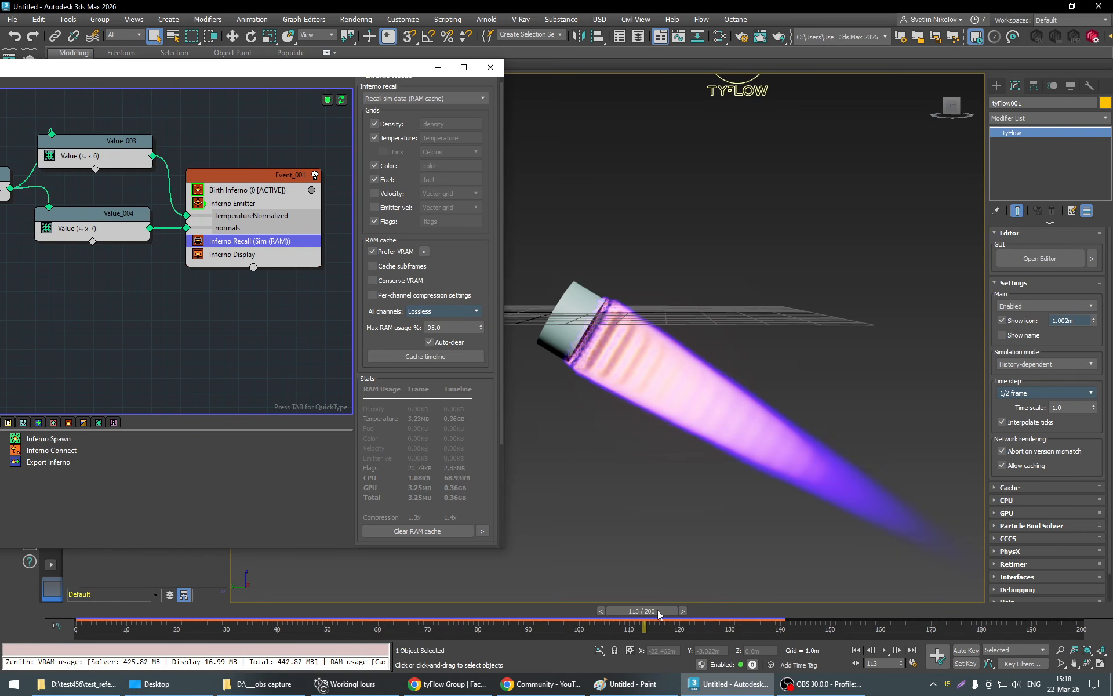
pyautogui.moveTo(657, 610); pyautogui.dragTo(532, 610)
pyautogui.click(235, 255)
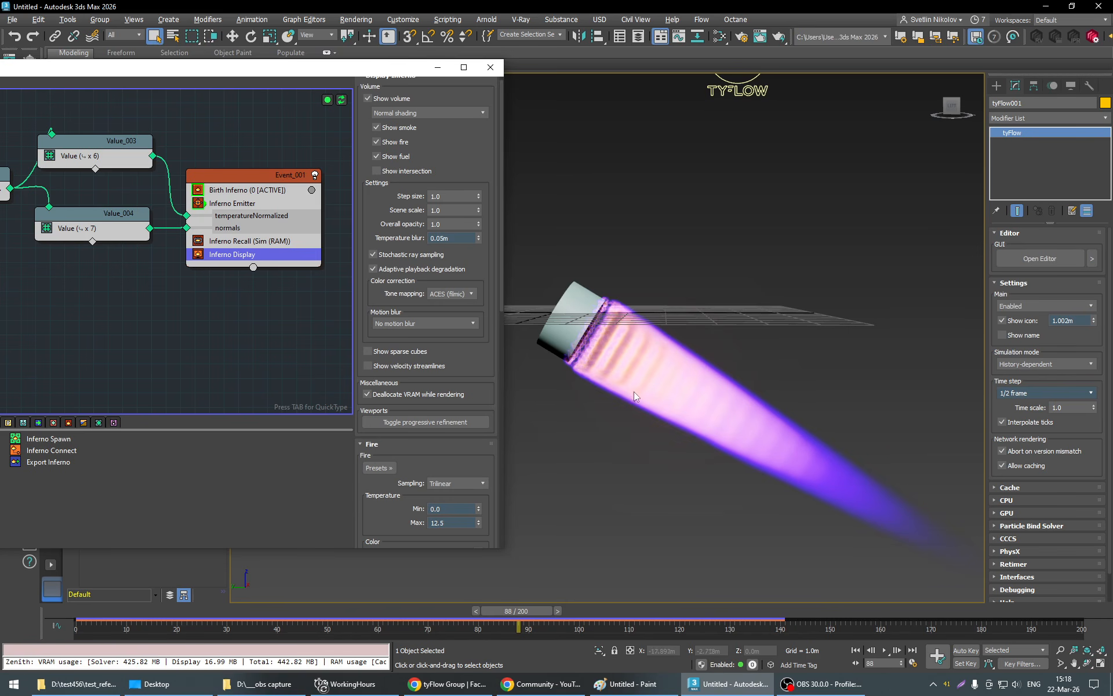
# Try a 1/4 frame simulation time step and scrub to frame 74 to inspect the flame.
pyautogui.click(1023, 393)
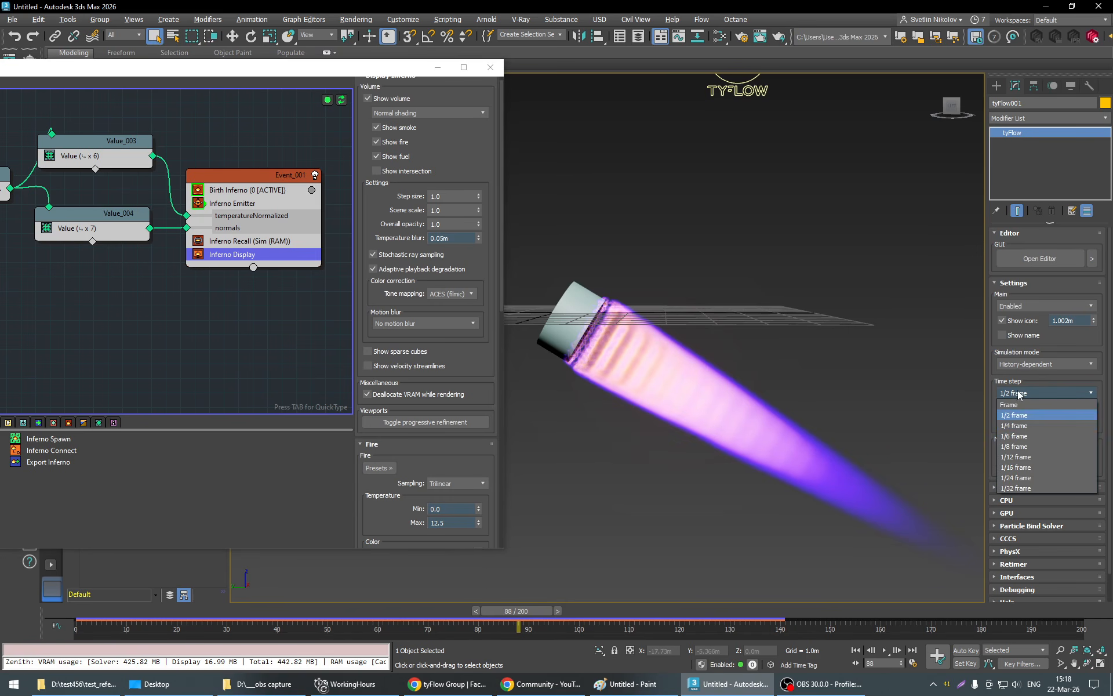
pyautogui.click(1018, 423)
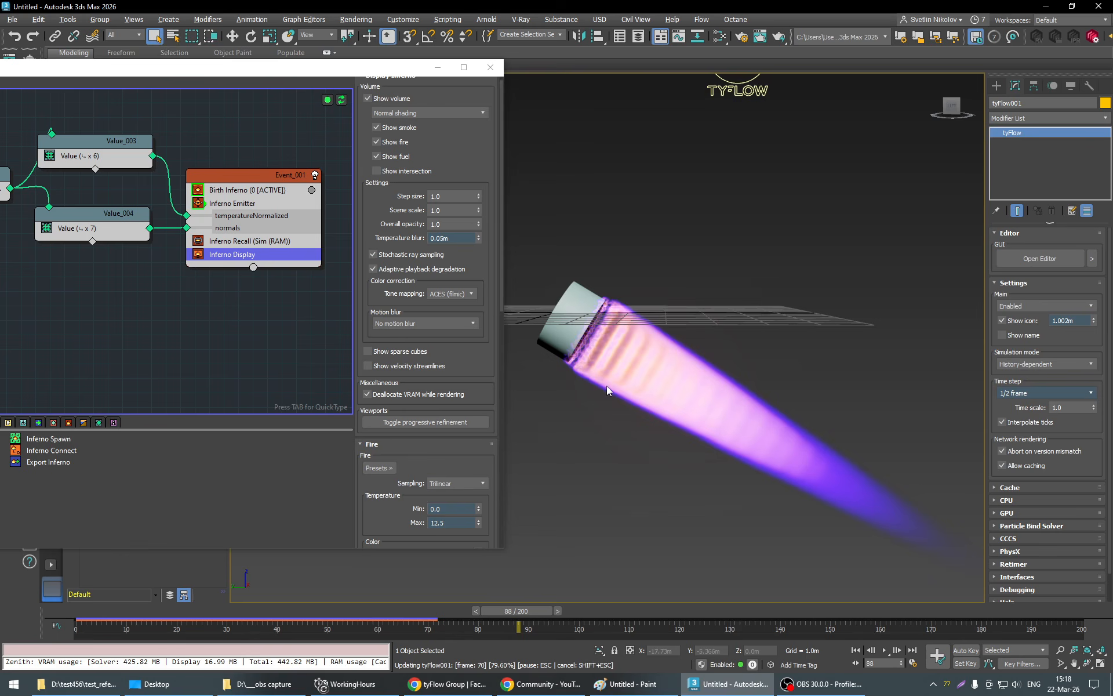
pyautogui.moveTo(520, 619); pyautogui.dragTo(187, 620)
pyautogui.scroll(-3, 662, 467)
pyautogui.scroll(2, 661, 472)
pyautogui.moveTo(280, 626); pyautogui.dragTo(448, 621)
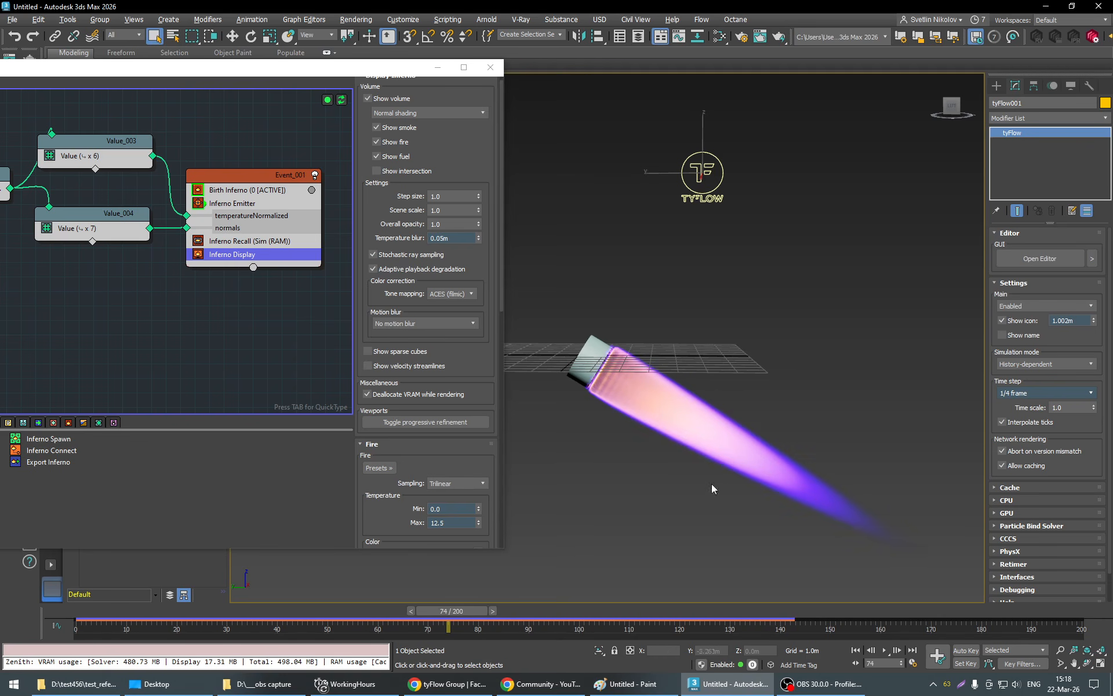
pyautogui.keyDown('alt'); pyautogui.moveTo(711, 483); pyautogui.dragTo(823, 430, button='middle'); pyautogui.keyUp('alt')
# Set the tyFlow object's simulation time step to Frame and scrub to frame 110.
pyautogui.click(1043, 393)
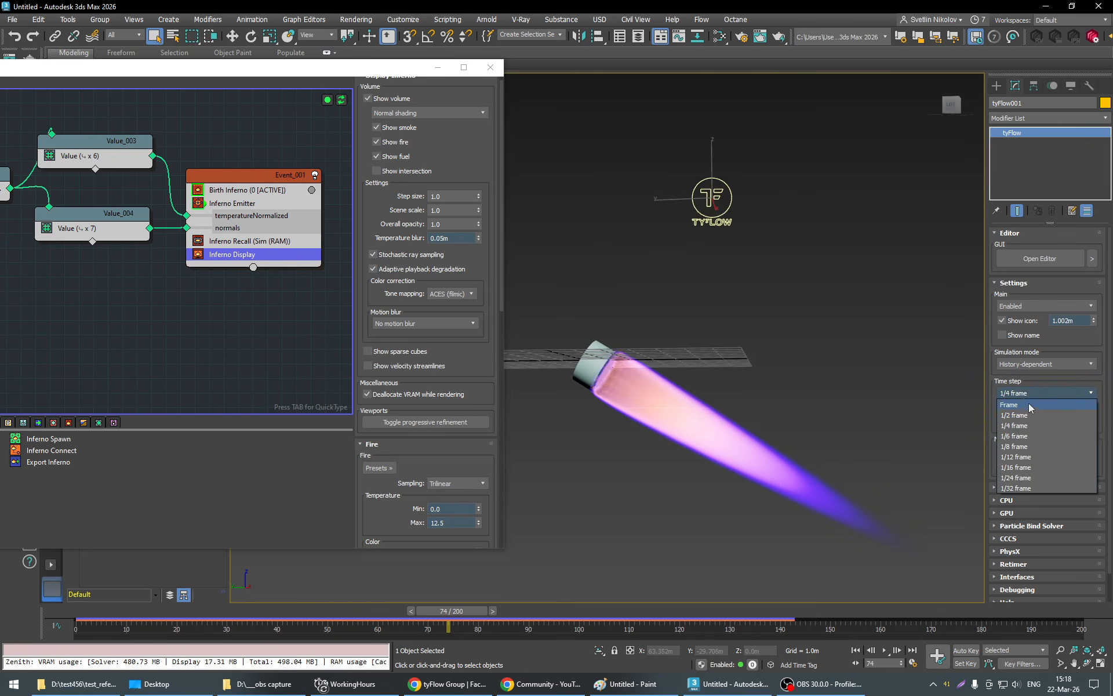
pyautogui.click(1022, 406)
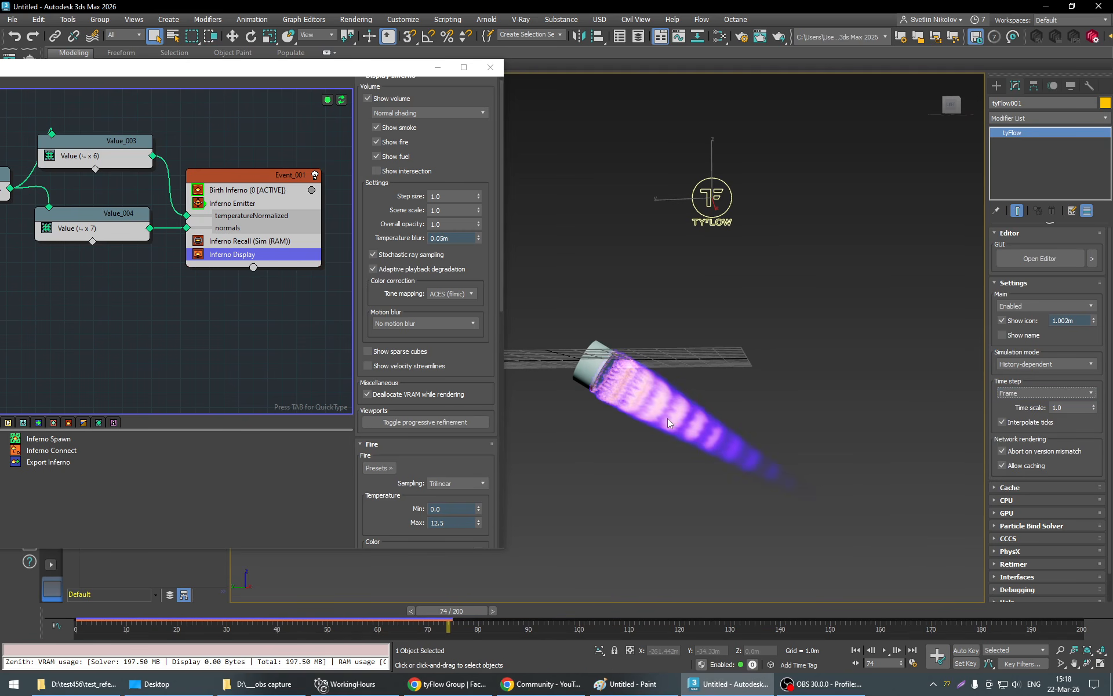
pyautogui.moveTo(506, 619); pyautogui.dragTo(629, 619)
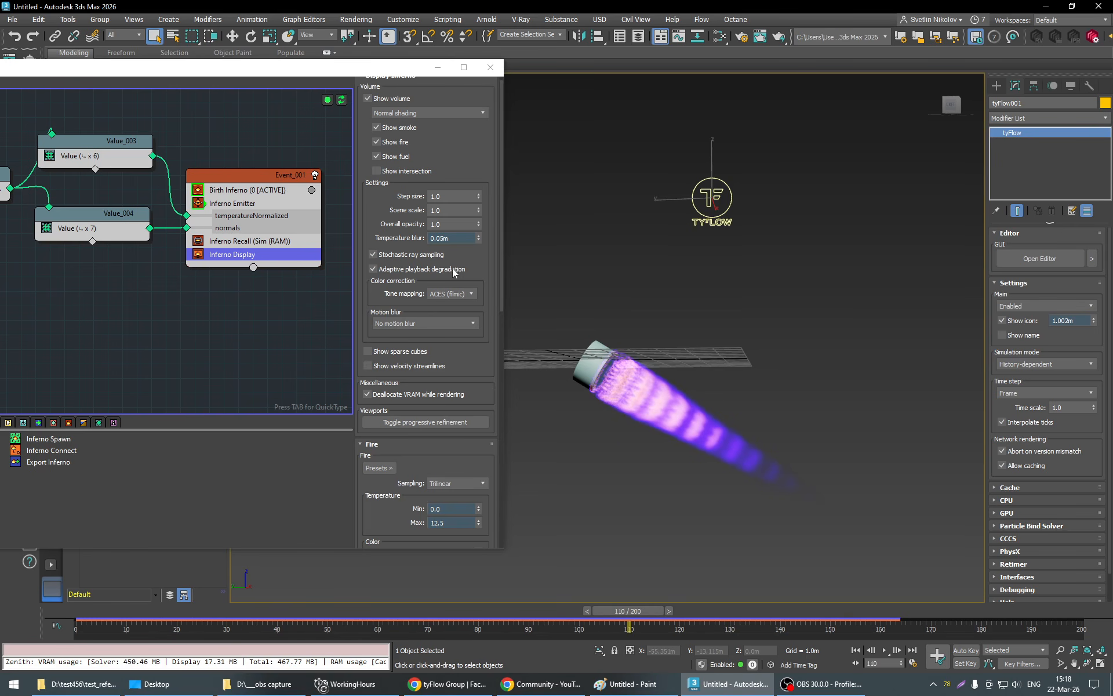
# Try a solver conservation of 0.2 m in Birth Inferno, and restore it to 0.8 m.
pyautogui.click(259, 190)
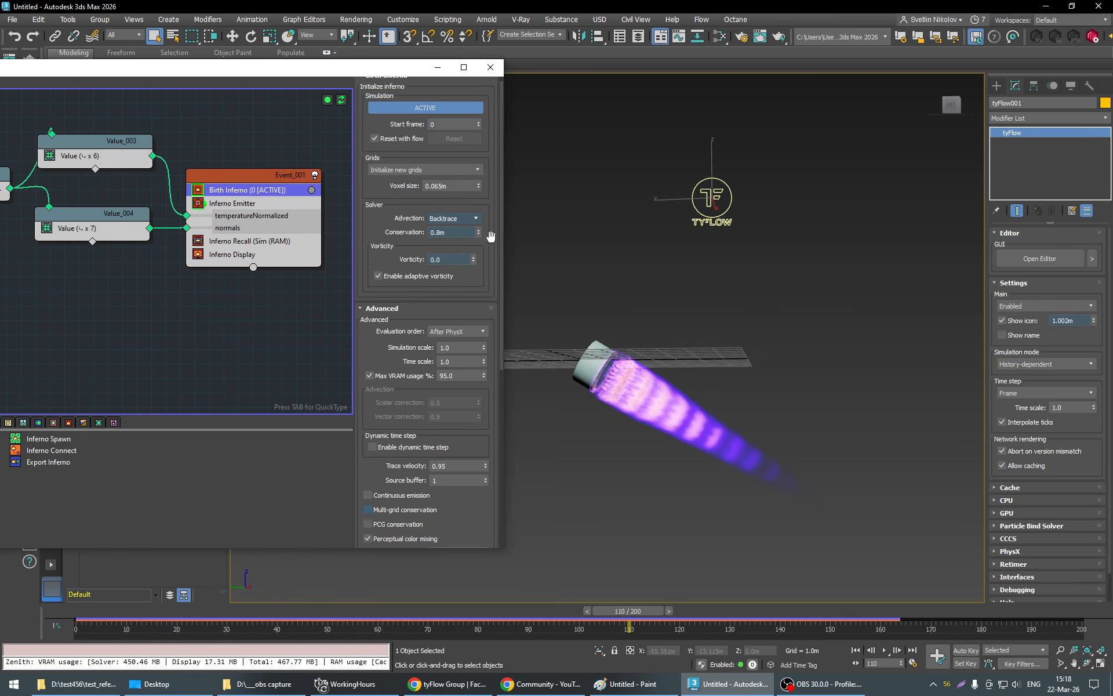
pyautogui.moveTo(432, 231); pyautogui.dragTo(470, 235)
pyautogui.press('Return')
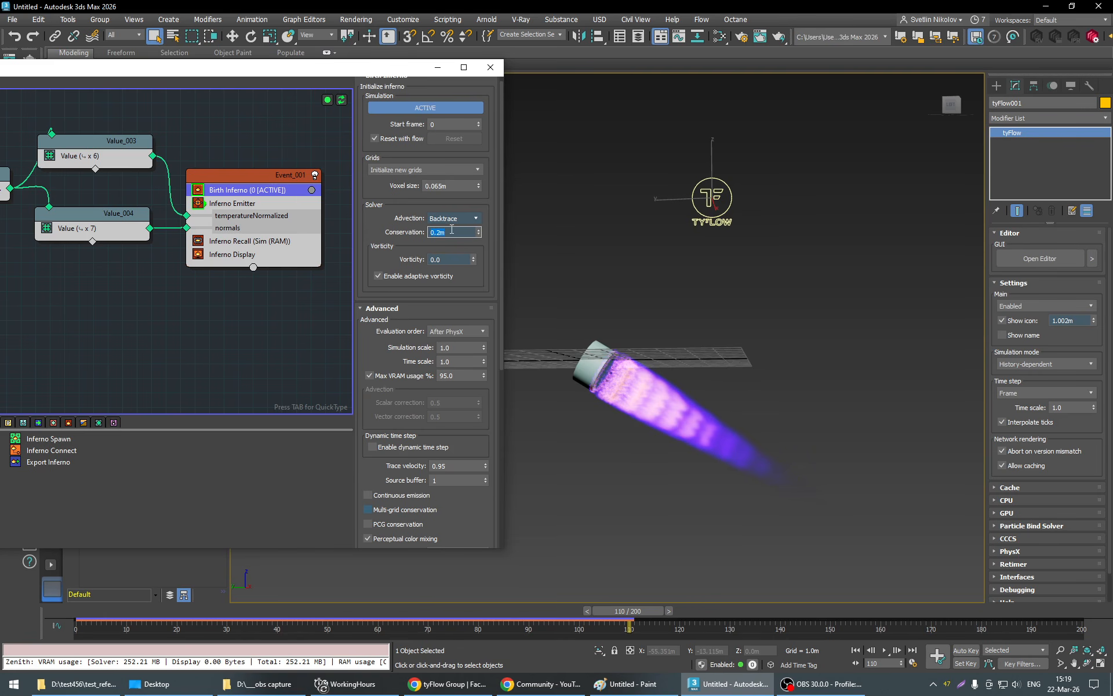
pyautogui.press('Return')
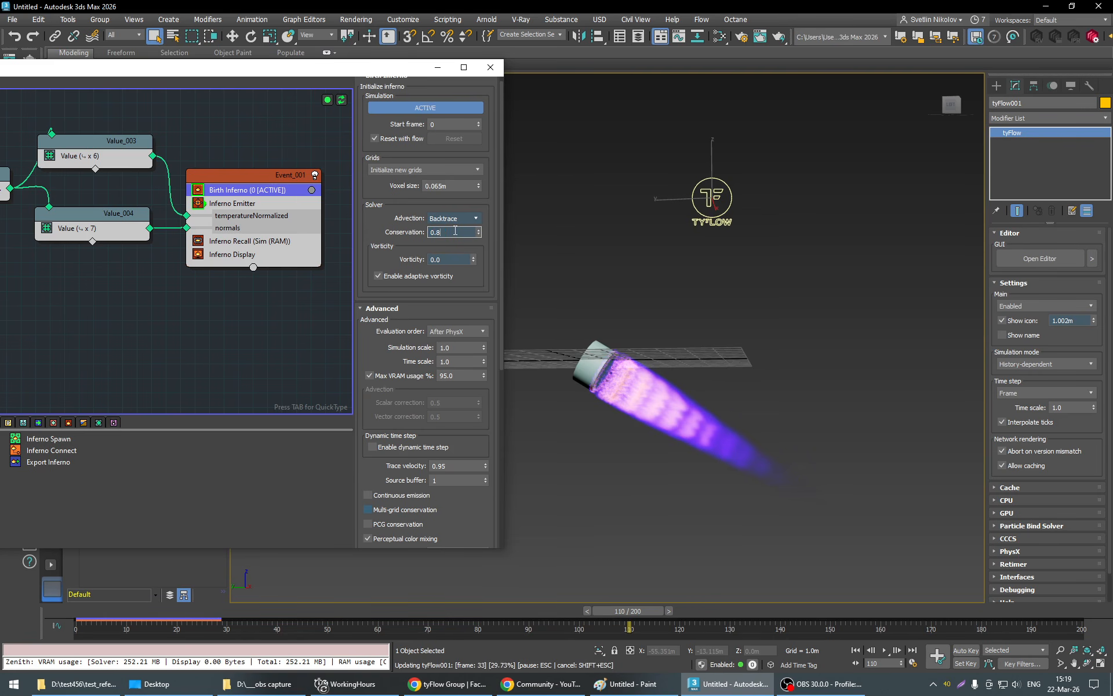
# Set Birth Inferno's temperature propagation to 30 m.
pyautogui.scroll(-3, 494, 280)
pyautogui.scroll(-4, 494, 281)
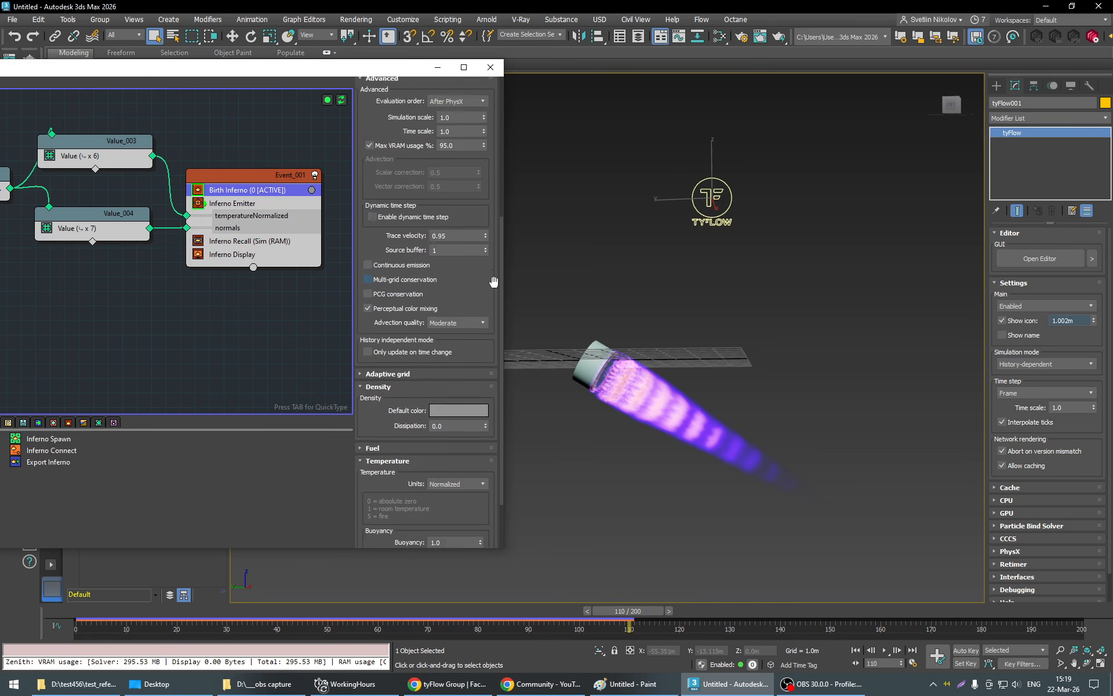
pyautogui.doubleClick(456, 534)
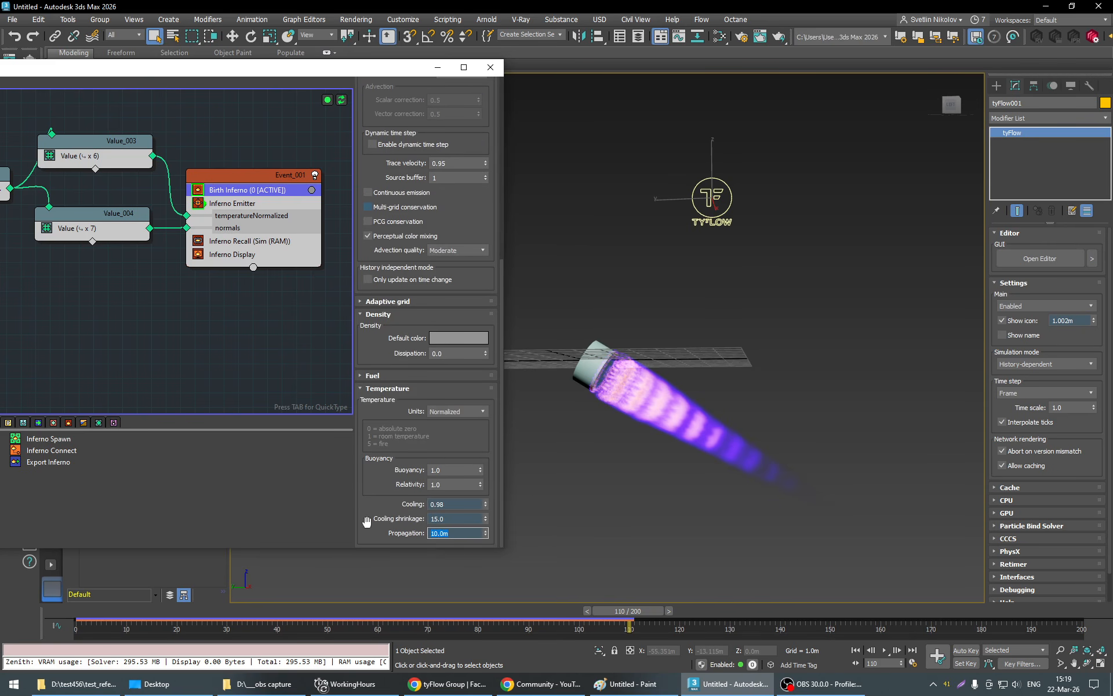
pyautogui.press('Return')
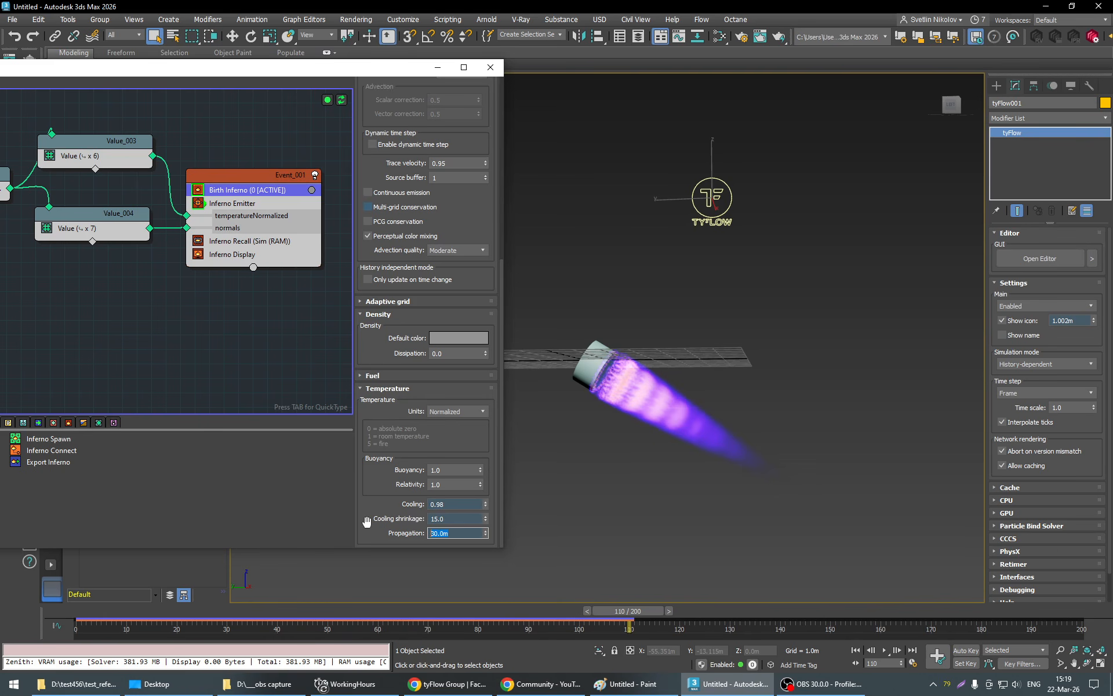
# Lower Birth Inferno's temperature cooling, trying 0.95 before settling on 0.93.
pyautogui.doubleClick(440, 504)
pyautogui.write('0.95')
pyautogui.press('Return')
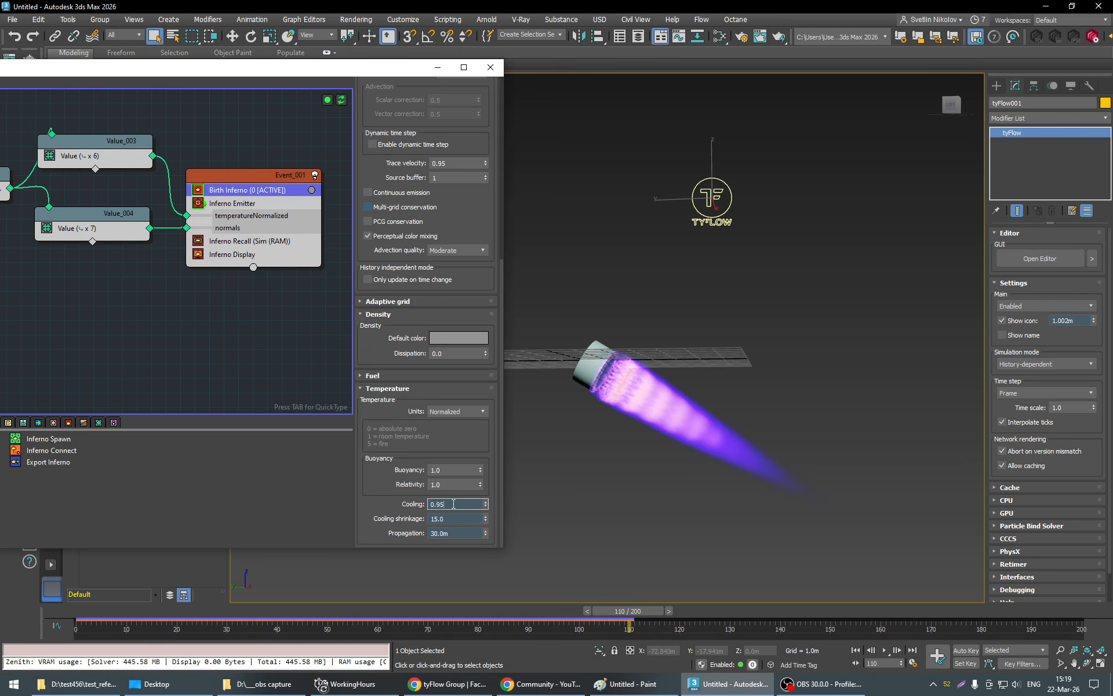
pyautogui.write('3')
pyautogui.press('Return')
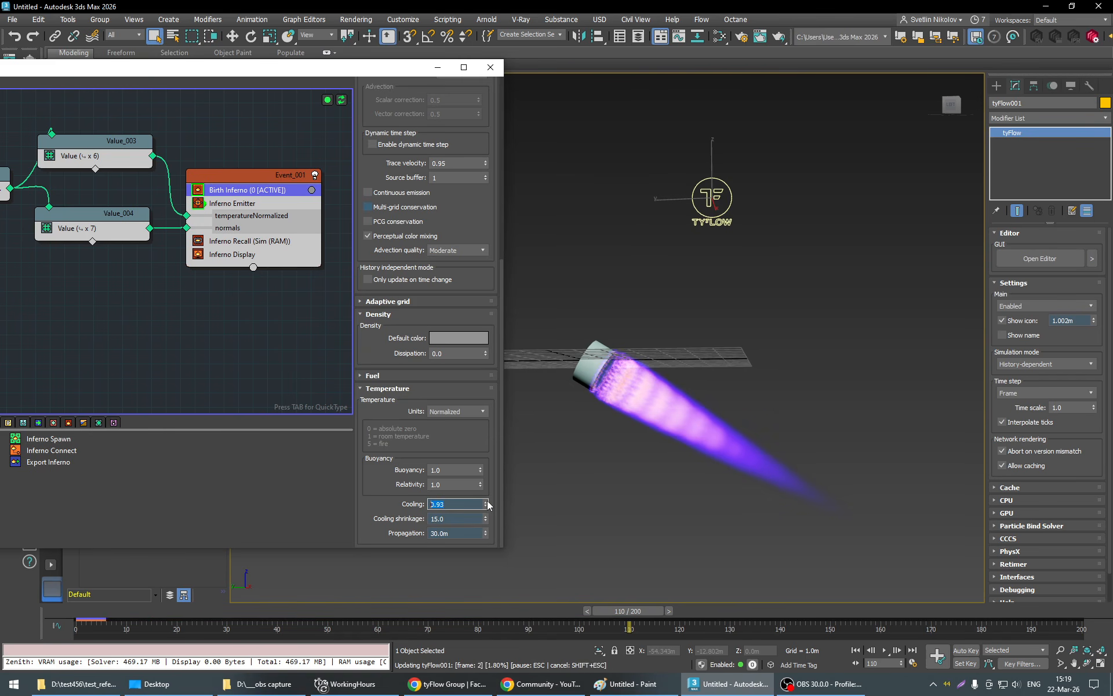
# Set Birth Inferno's cooling shrinkage to 0 after trying 30 and 60.
pyautogui.click(485, 517)
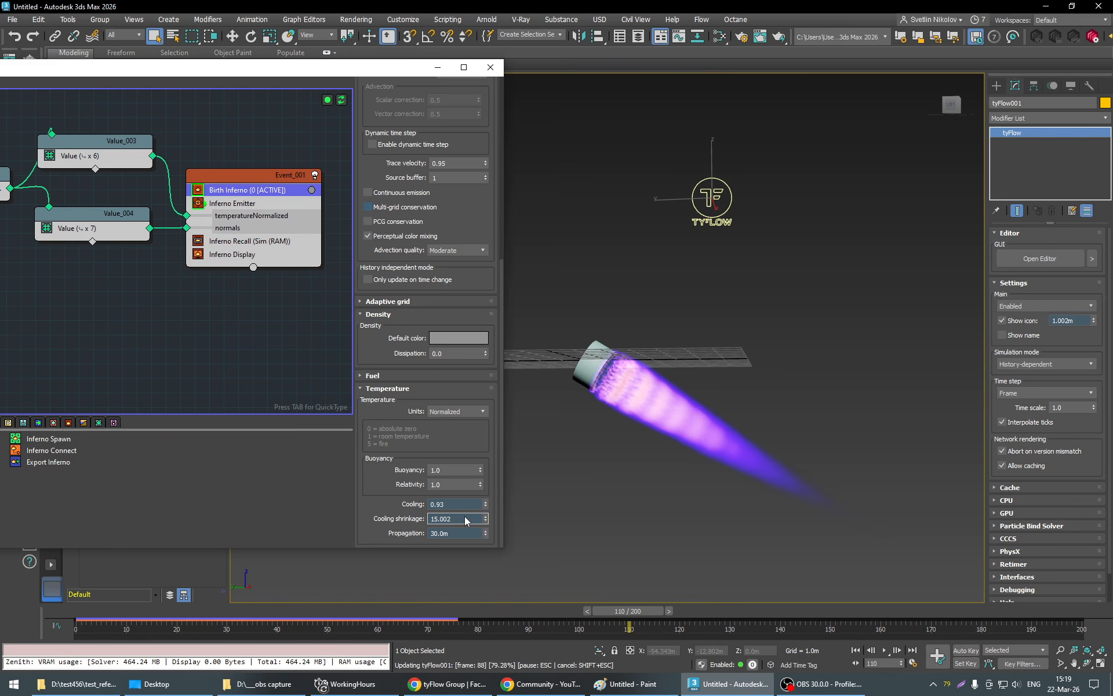
pyautogui.doubleClick(465, 518)
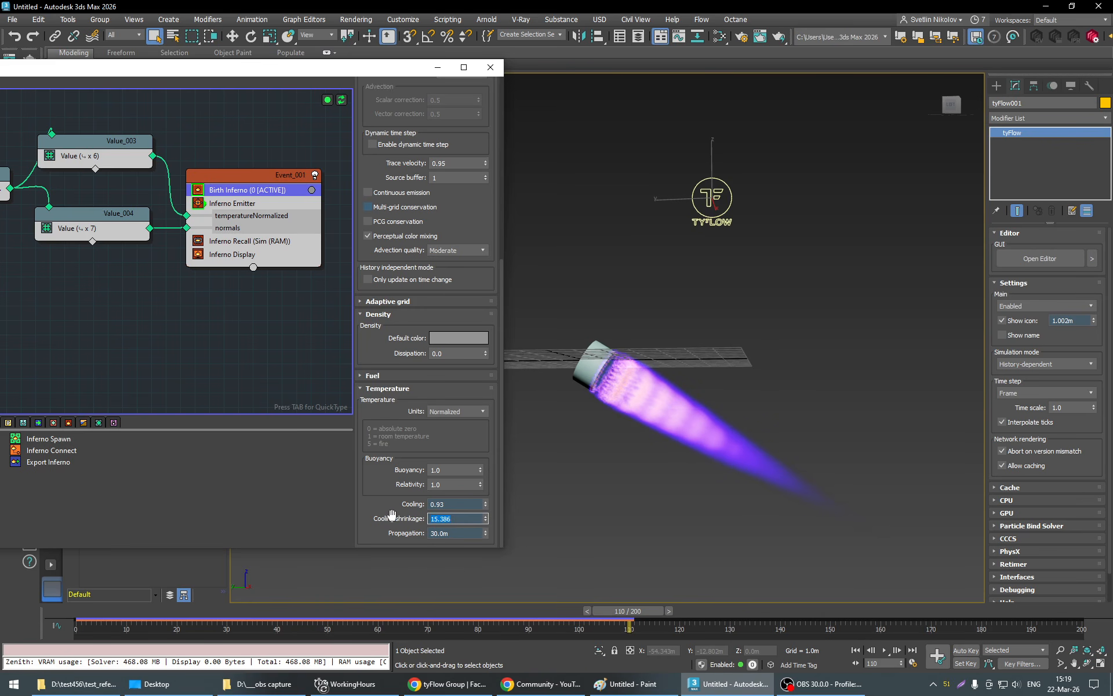
pyautogui.press('Return')
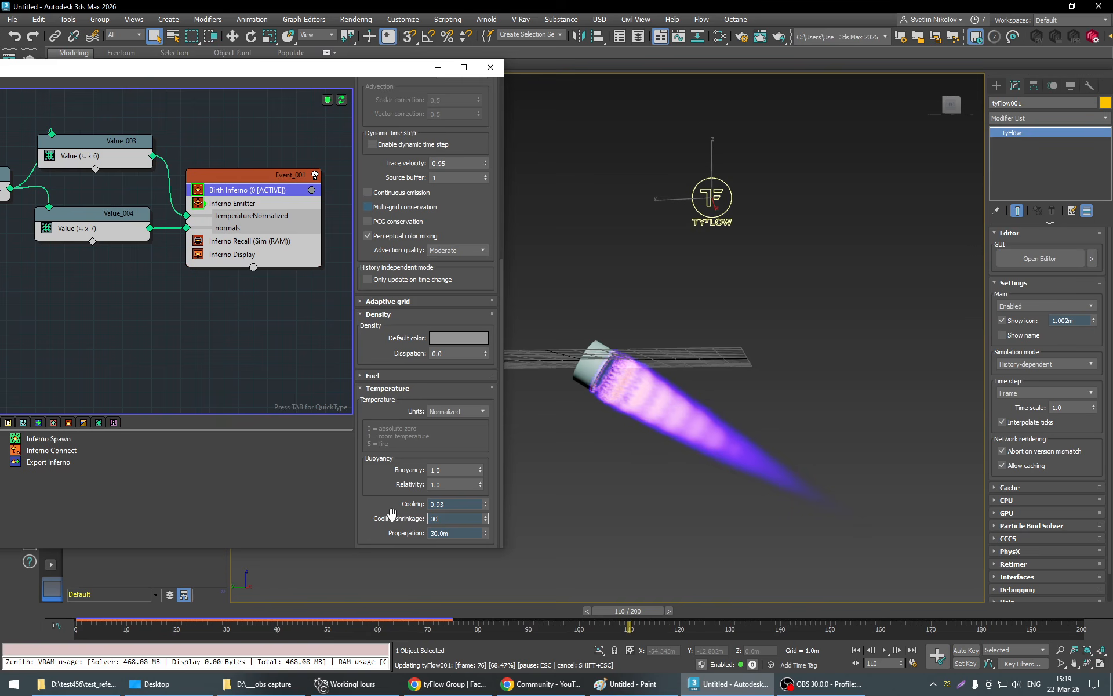
pyautogui.write('6')
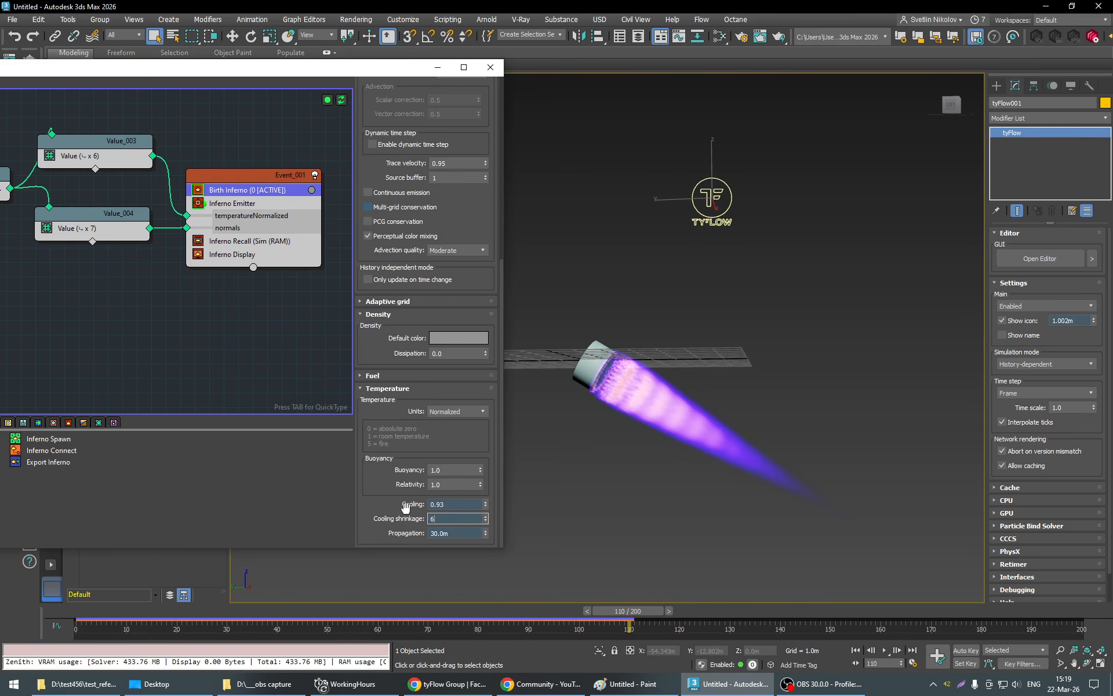
pyautogui.write('0')
pyautogui.press('Return')
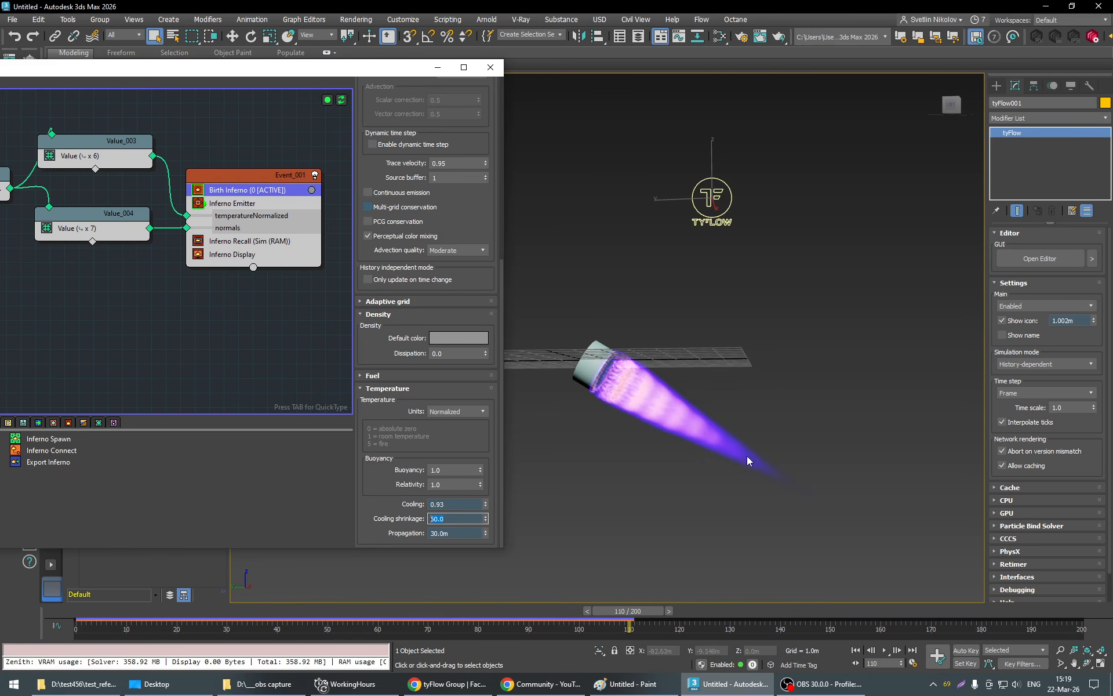
pyautogui.write('0')
pyautogui.press('Return')
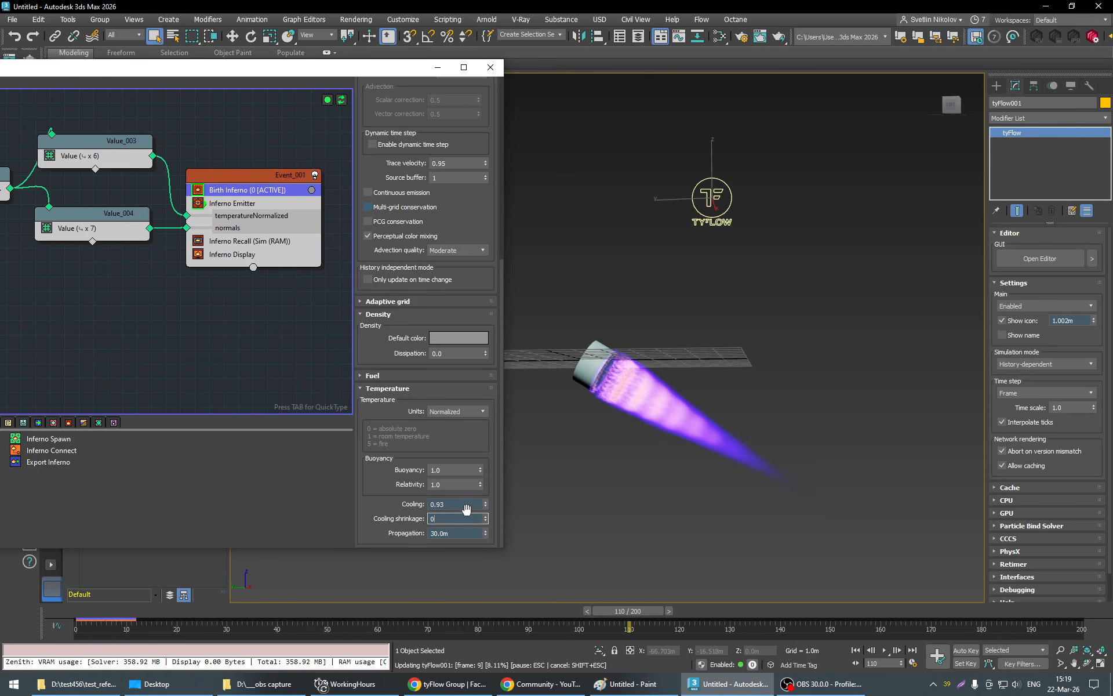
# Set the tyFlow object's icon size to 1 m.
pyautogui.keyDown('alt'); pyautogui.moveTo(712, 458); pyautogui.dragTo(736, 484, button='middle'); pyautogui.keyUp('alt')
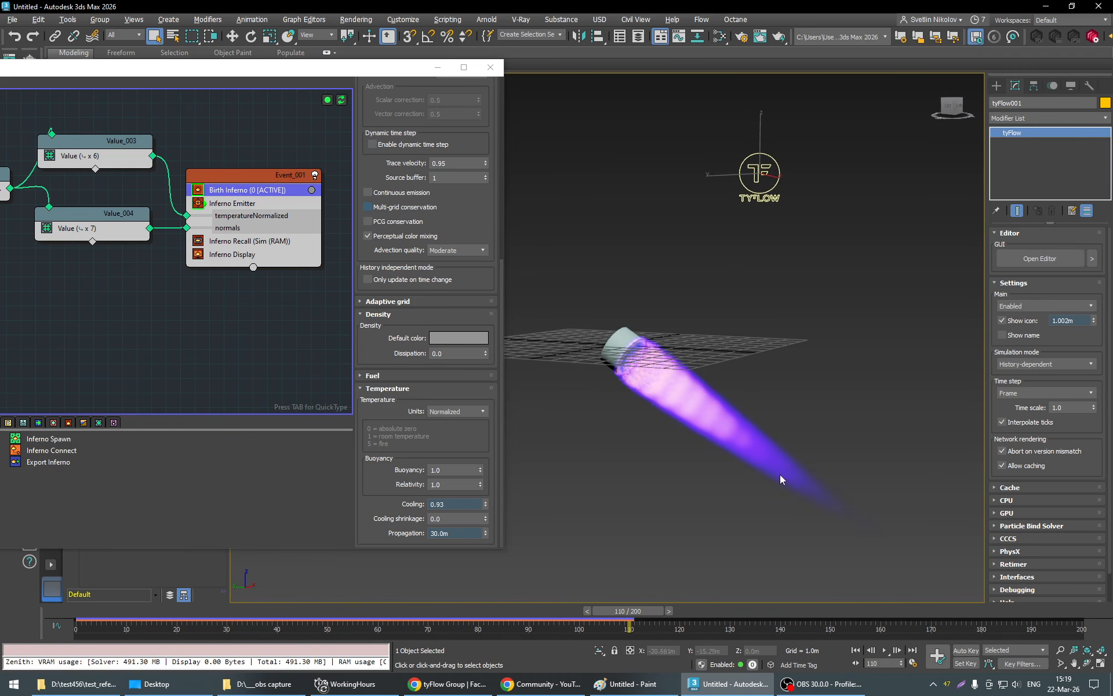
pyautogui.moveTo(1068, 323); pyautogui.dragTo(1000, 325)
pyautogui.write('1')
pyautogui.press('Return')
pyautogui.click(1079, 343)
pyautogui.keyDown('alt'); pyautogui.moveTo(718, 426); pyautogui.dragTo(745, 456, button='middle'); pyautogui.keyUp('alt')
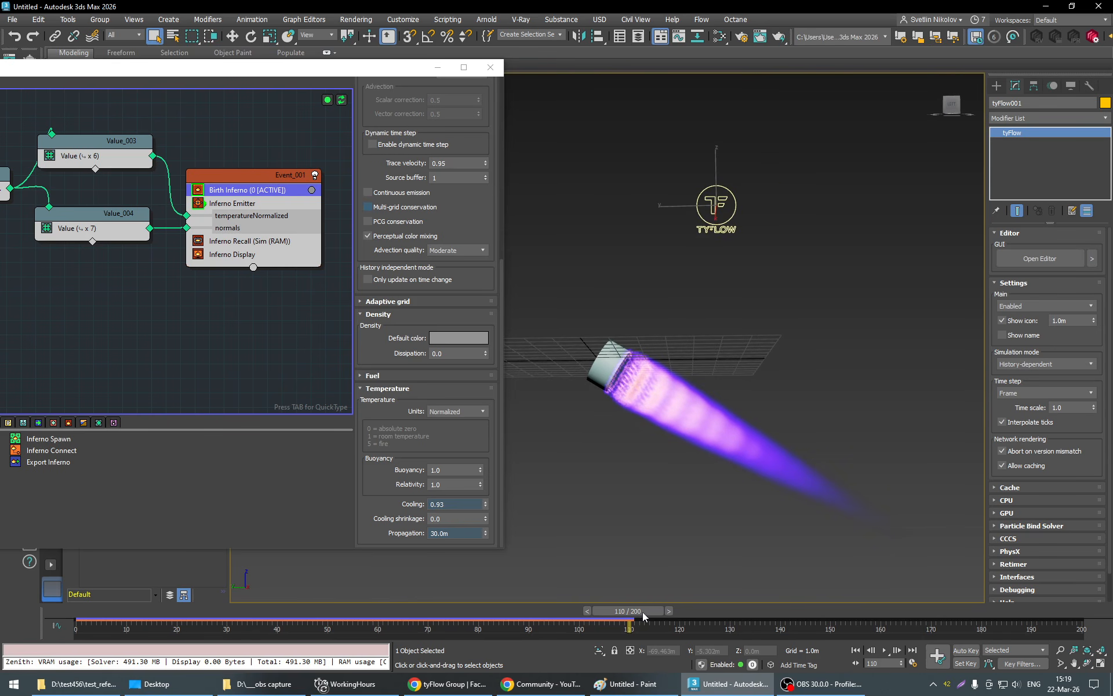
# Reshape Inferno Display's fire opacity curve by nudging its second point slightly down and moving its peak slightly lower and toward cooler temperatures.
pyautogui.moveTo(642, 611); pyautogui.dragTo(461, 630)
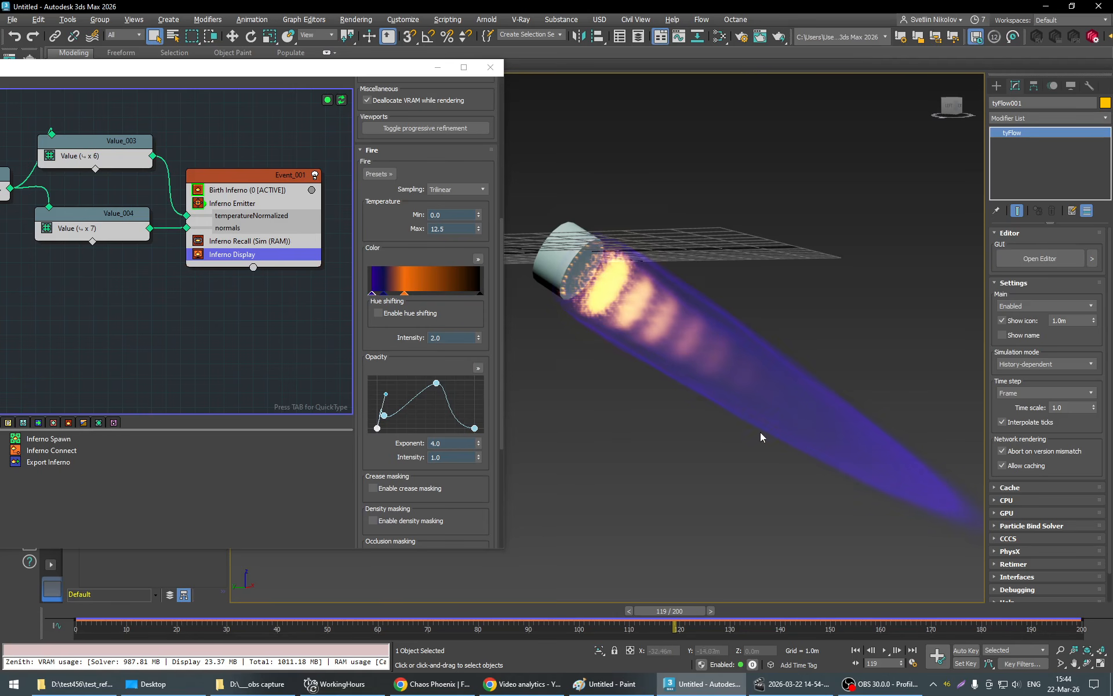
pyautogui.keyDown('alt'); pyautogui.moveTo(760, 432); pyautogui.dragTo(719, 600, button='middle'); pyautogui.keyUp('alt')
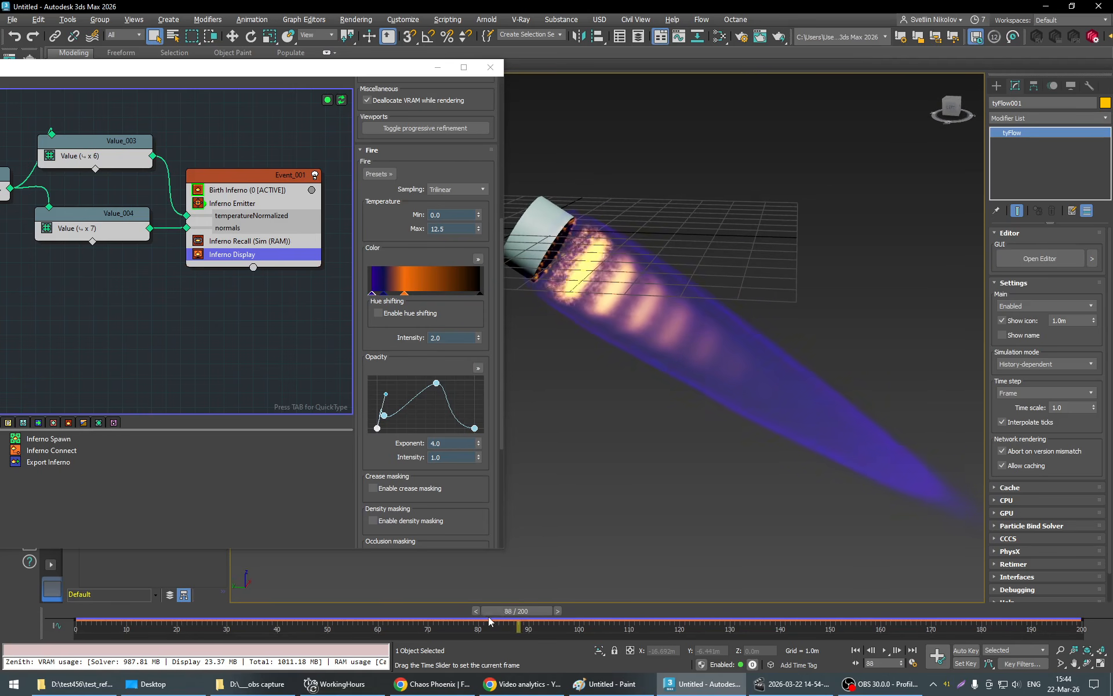
pyautogui.keyDown('alt'); pyautogui.moveTo(732, 548); pyautogui.dragTo(656, 346, button='middle'); pyautogui.keyUp('alt')
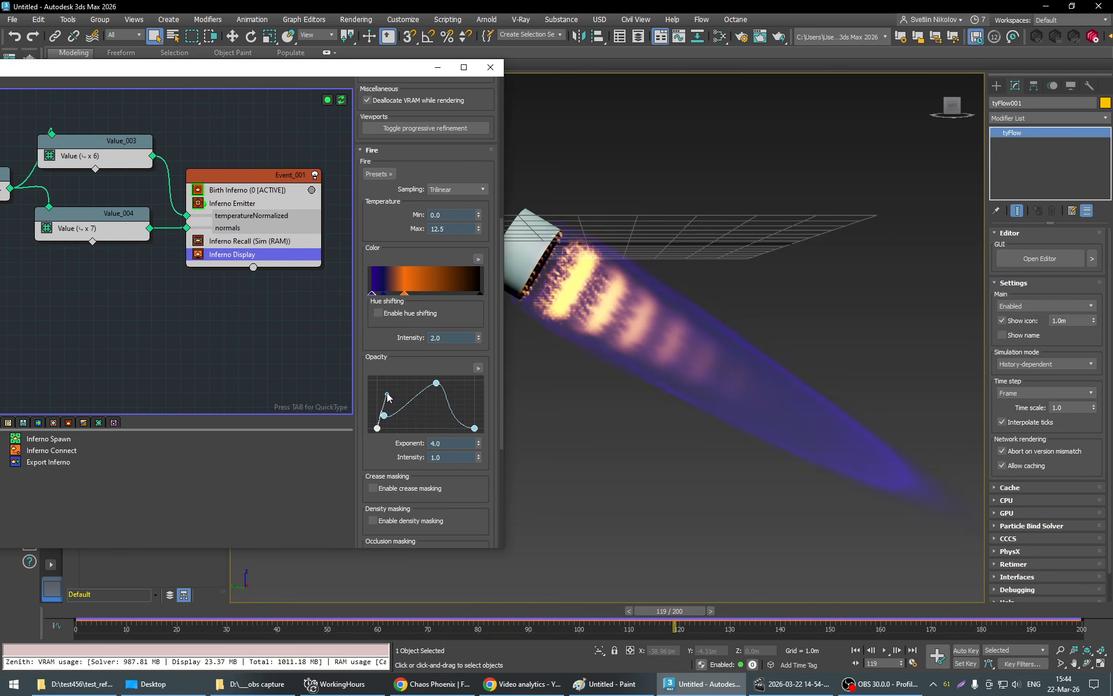
pyautogui.moveTo(385, 420); pyautogui.dragTo(387, 419)
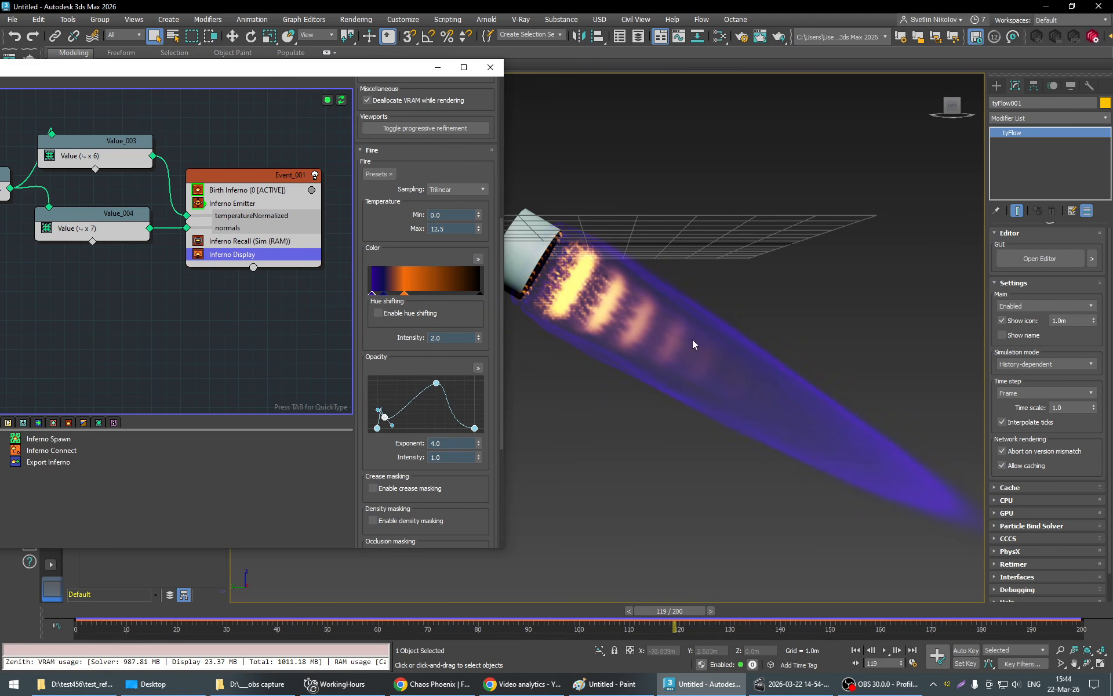
pyautogui.moveTo(436, 387)
pyautogui.mouseDown()
pyautogui.moveTo(439, 416)
pyautogui.moveTo(431, 386)
pyautogui.mouseUp()
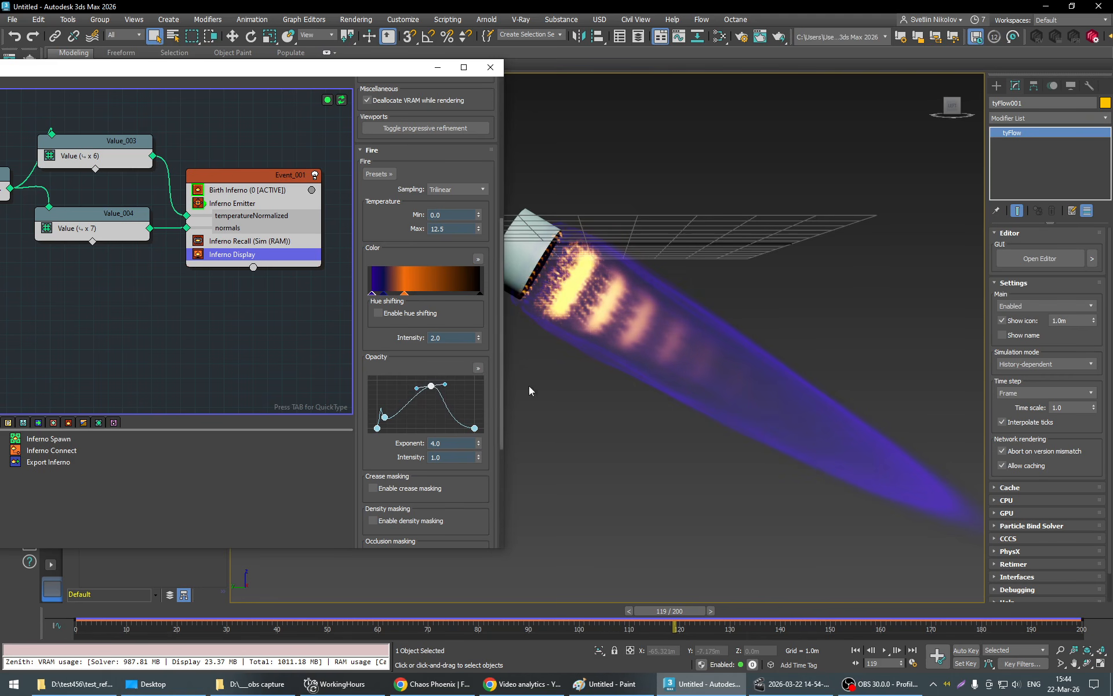
# Scrub and play back the cached simulation, examining the jet flame's shape and colors from several angles and distances.
pyautogui.keyDown('alt'); pyautogui.moveTo(528, 385); pyautogui.dragTo(711, 585, button='middle'); pyautogui.keyUp('alt')
pyautogui.moveTo(685, 611); pyautogui.dragTo(374, 623)
pyautogui.click(883, 651)
pyautogui.keyDown('alt'); pyautogui.moveTo(779, 524); pyautogui.dragTo(726, 468, button='middle'); pyautogui.keyUp('alt')
pyautogui.scroll(-5, 732, 487)
pyautogui.scroll(6, 726, 469)
pyautogui.scroll(-4, 726, 469)
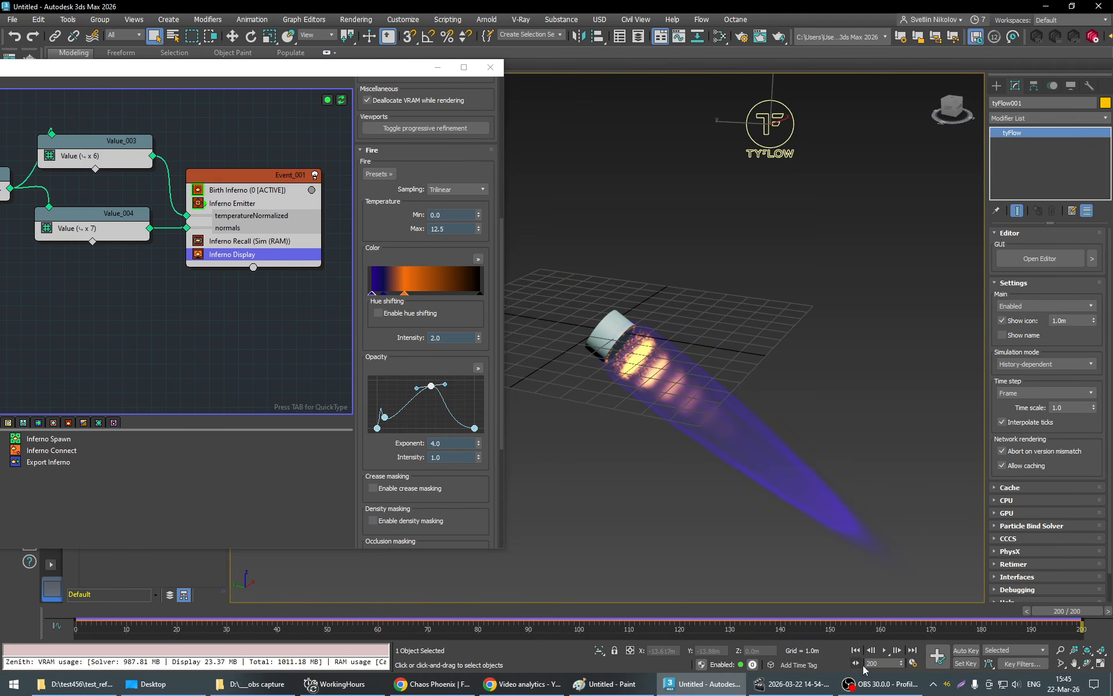
pyautogui.click(880, 684)
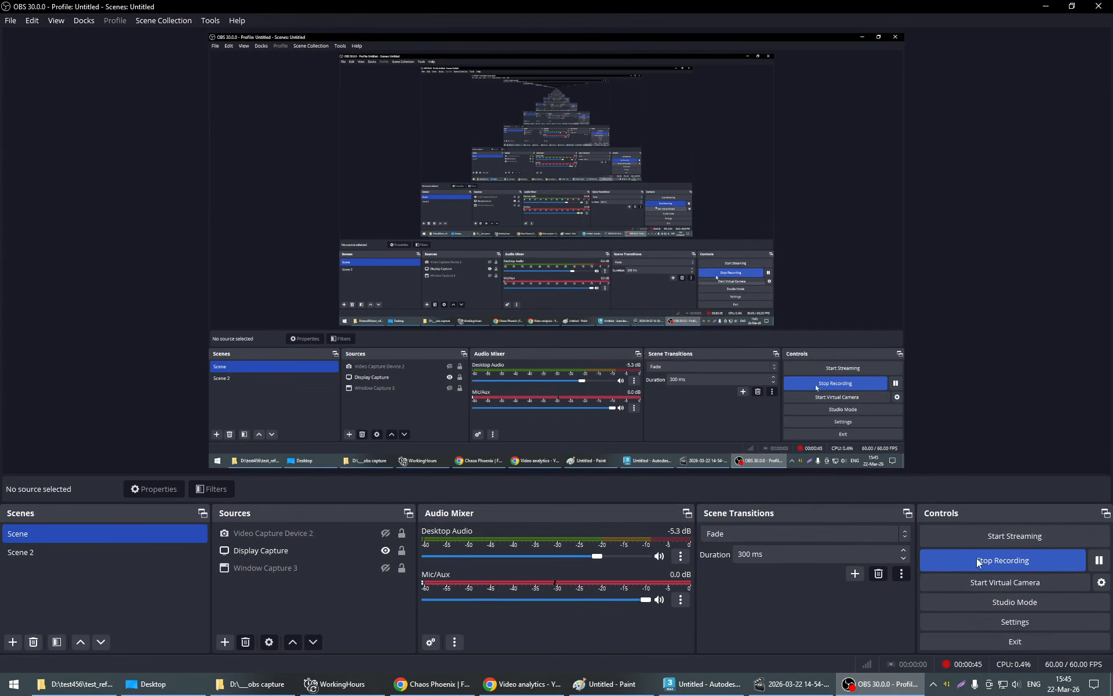